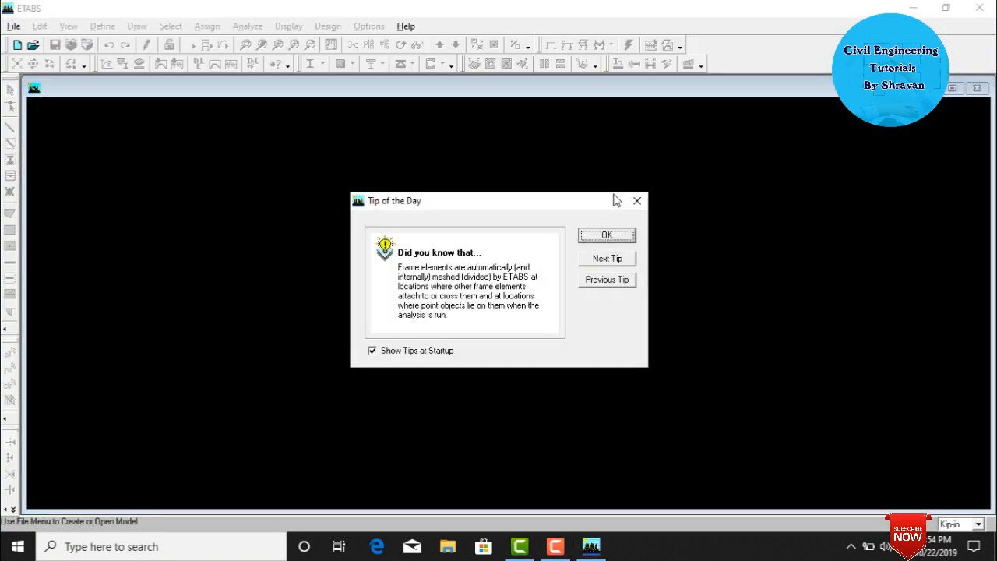
Set the units to KN-m and start a new model without initializing it from an existing .edb file.
click(635, 202)
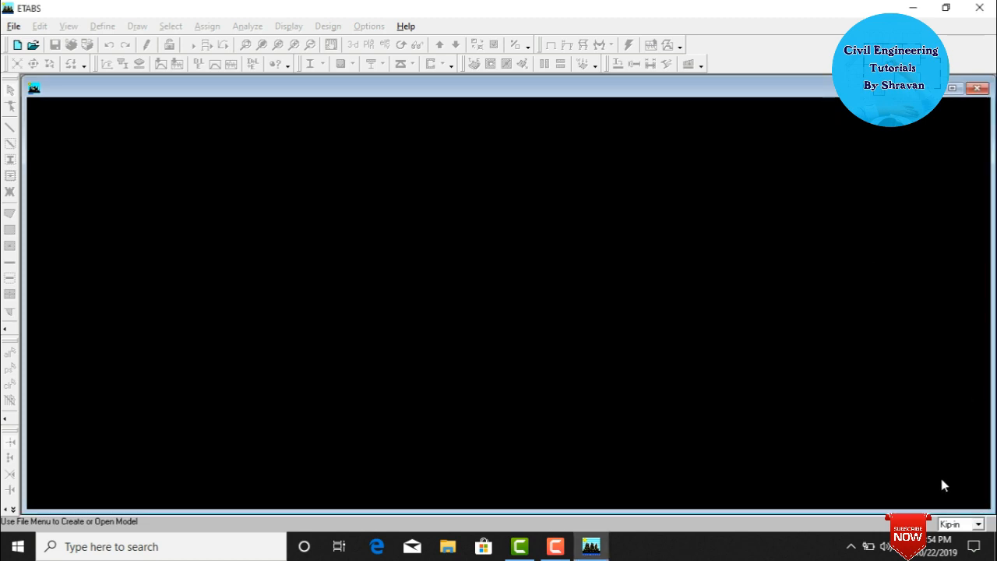
click(951, 525)
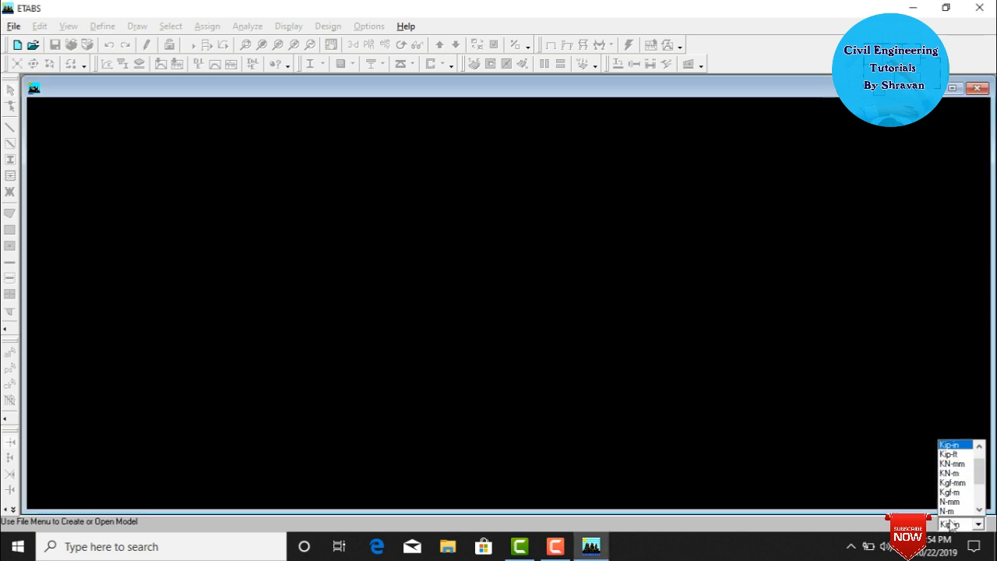
click(949, 473)
click(12, 26)
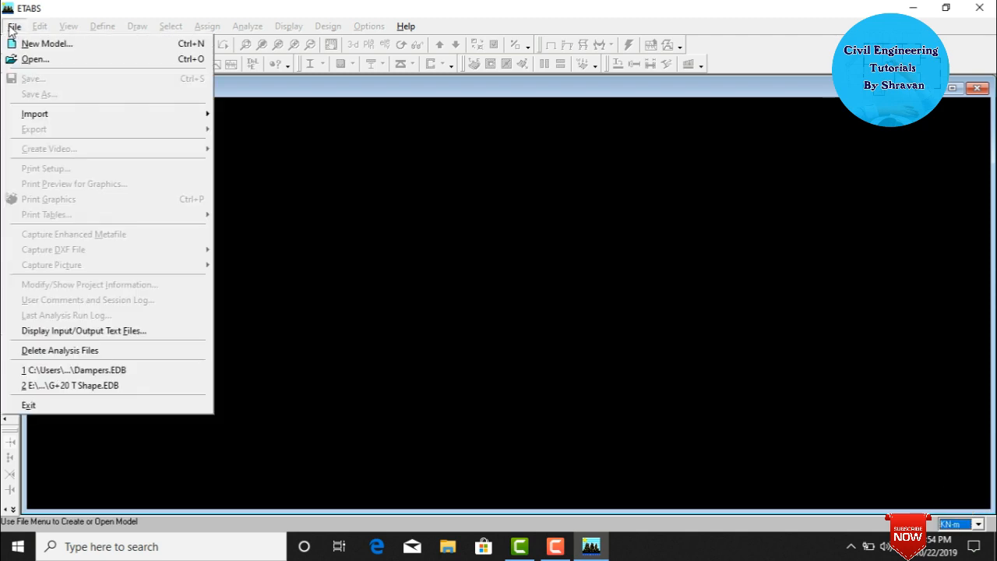
click(23, 40)
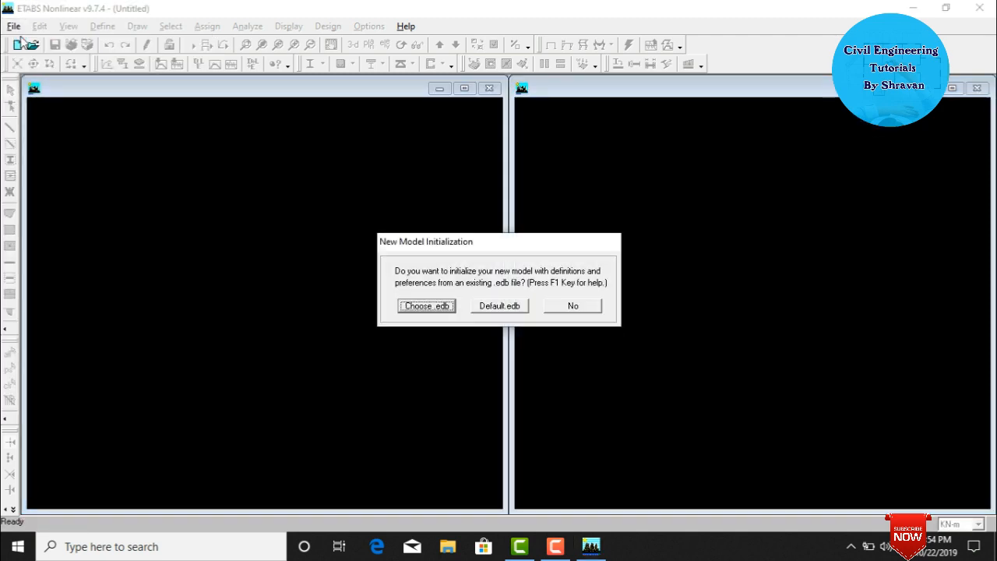
click(590, 308)
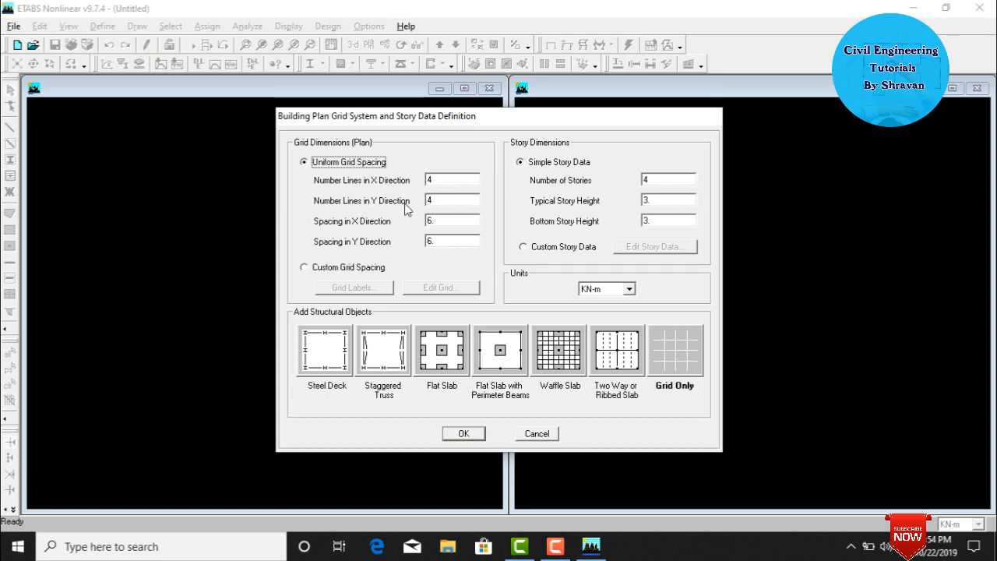
Set the uniform grid spacing to 3 m in both X and Y directions and create the model as Grid Only.
click(438, 223)
text(3)
key(Tab)
text(3)
double_click(661, 198)
double_click(660, 219)
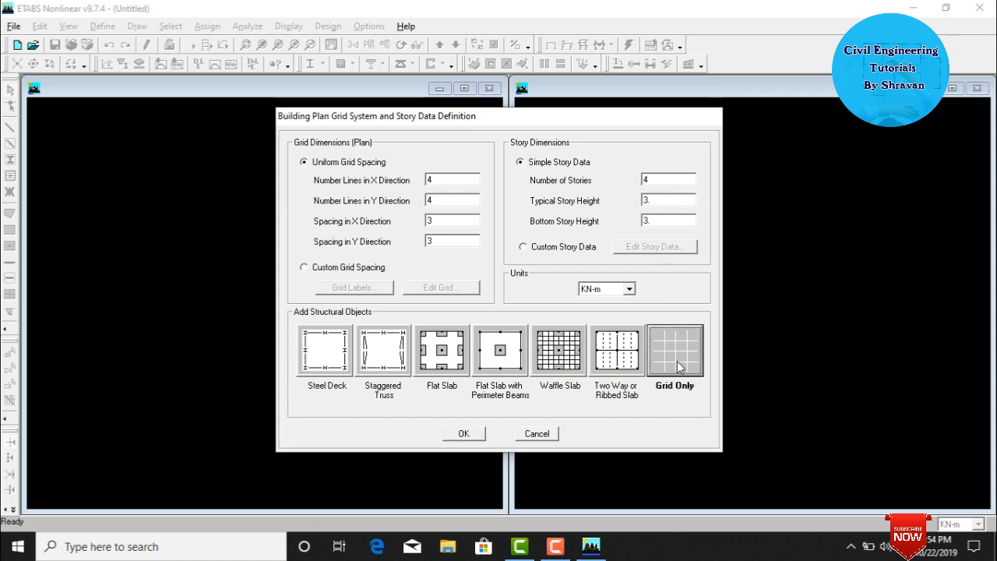
click(459, 435)
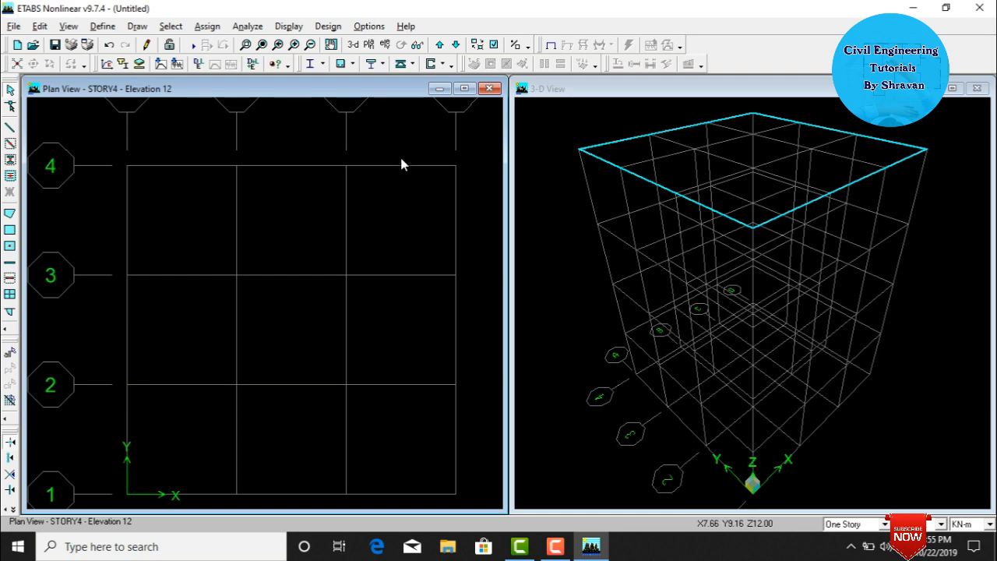
Set the steel frame design code to Indian IS:800-1998 in the design preferences.
click(360, 26)
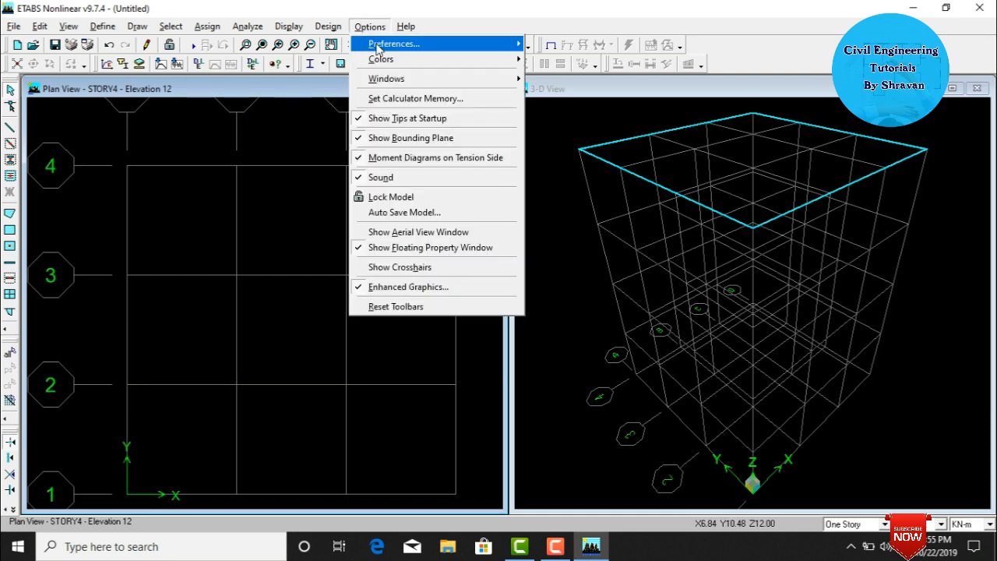
mouse_move(389, 44)
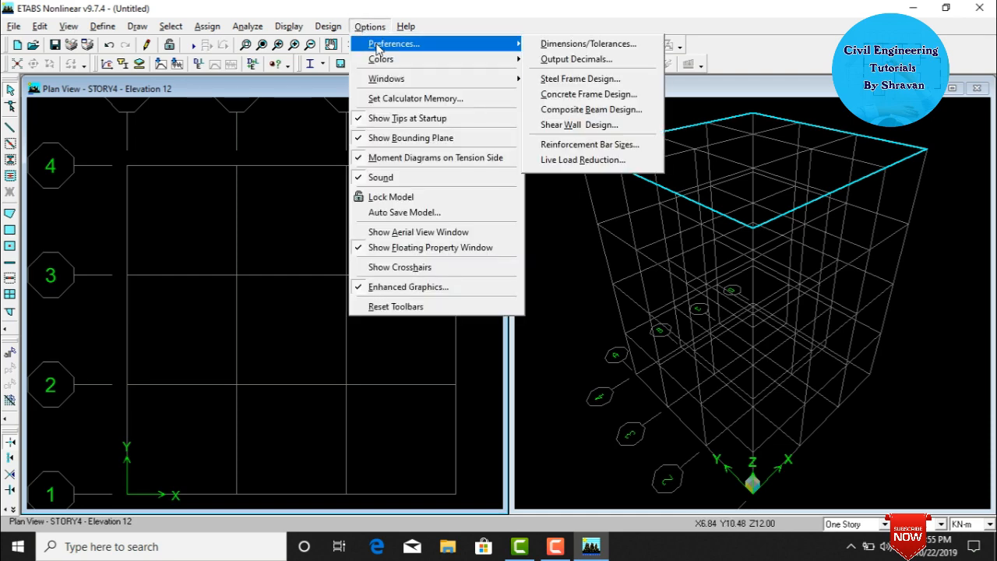
click(580, 79)
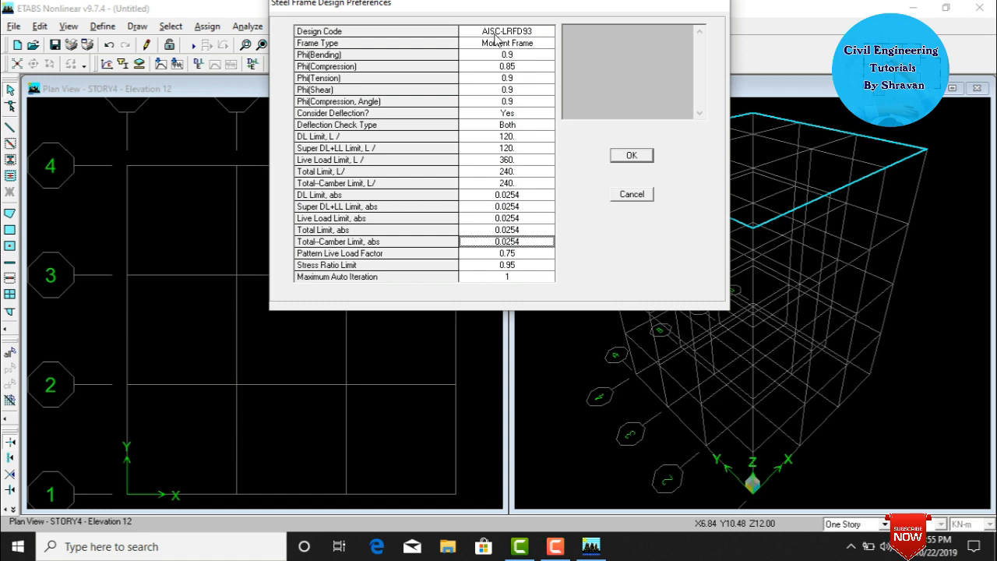
click(496, 35)
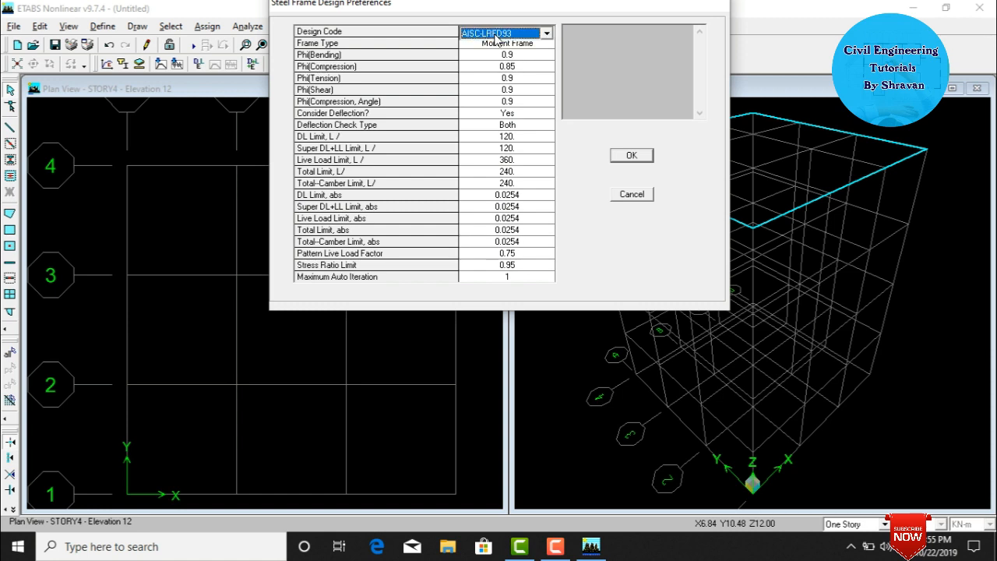
click(496, 35)
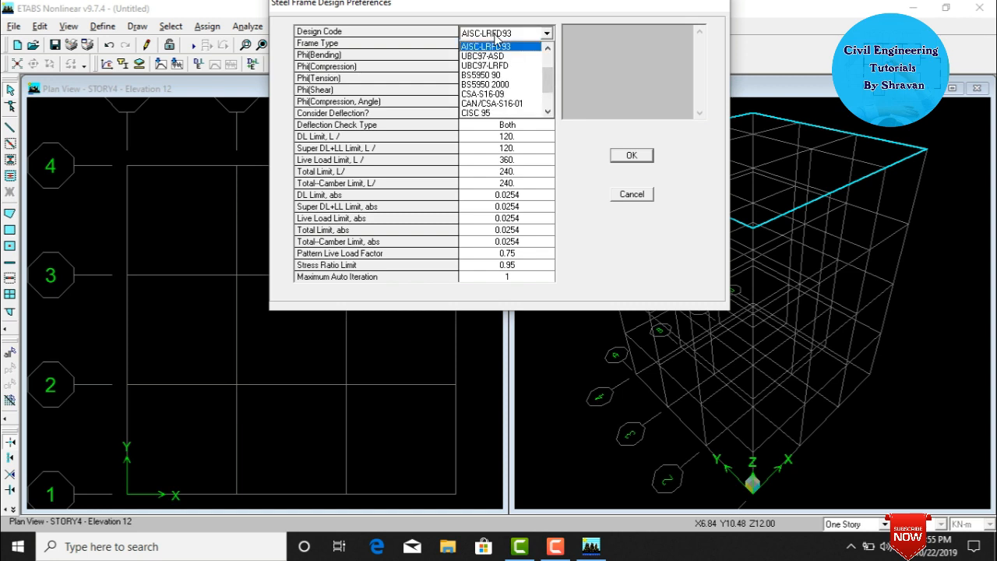
key(Down)
key(Down)
key(Down)
key(Down)
key(Down)
key(Down)
key(Down)
key(Down)
key(Down)
key(Return)
click(496, 35)
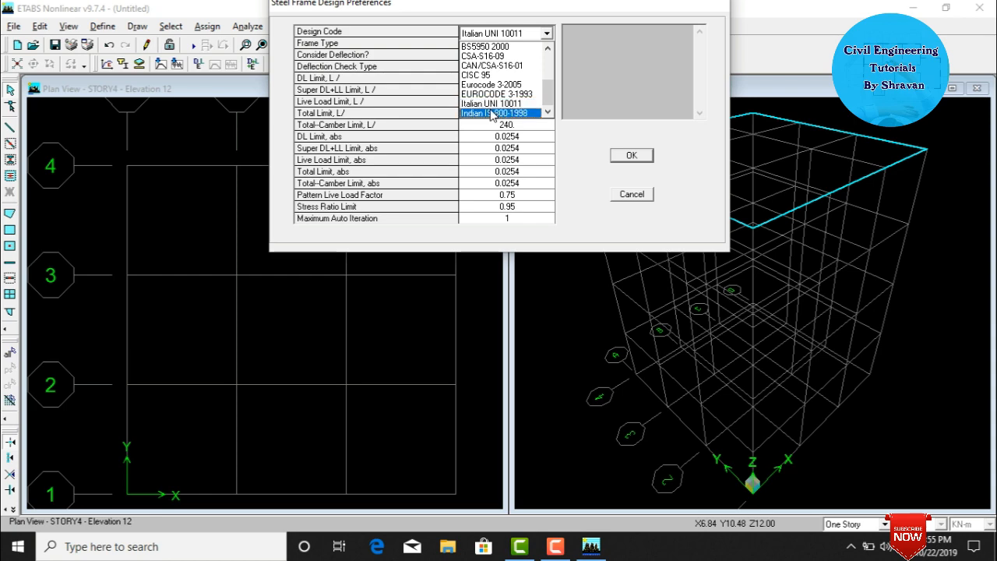
click(493, 114)
click(630, 156)
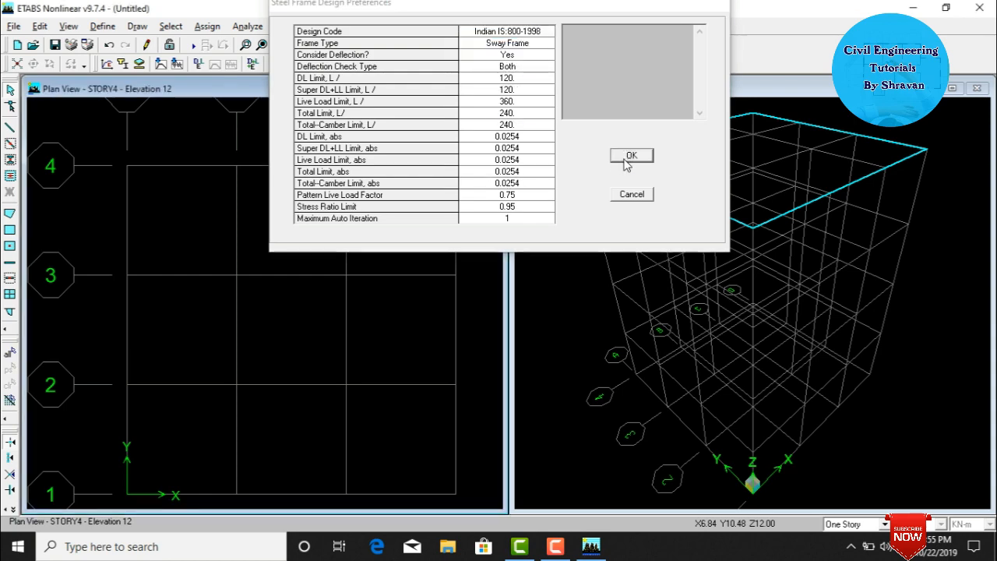
Set the concrete frame design code to Indian IS 456-2000 in the design preferences.
click(371, 25)
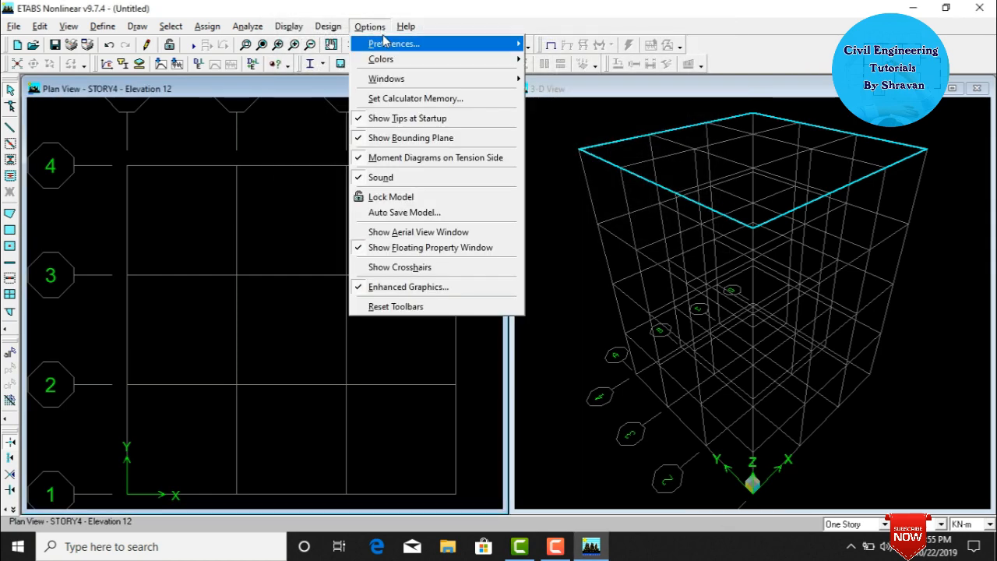
mouse_move(383, 41)
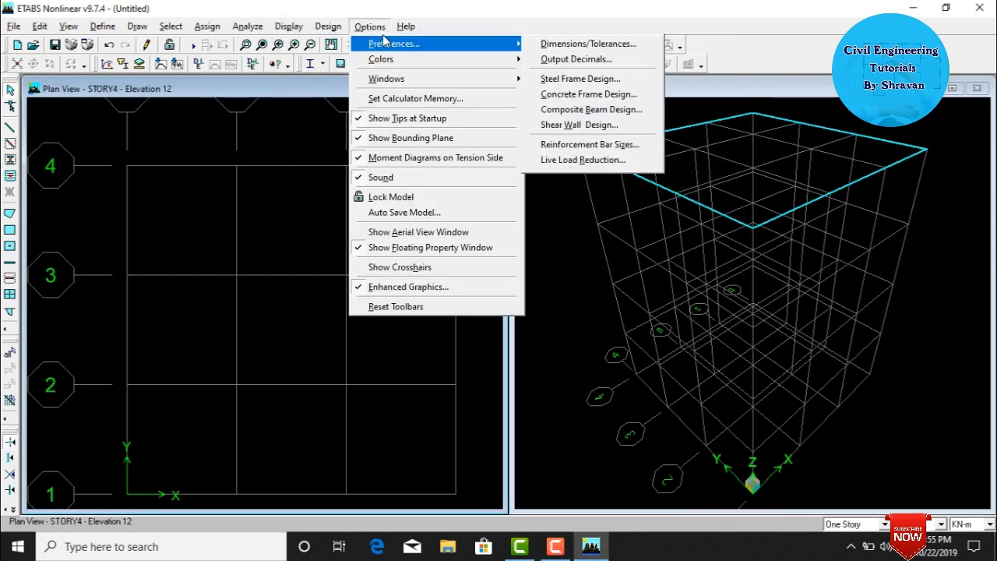
click(595, 94)
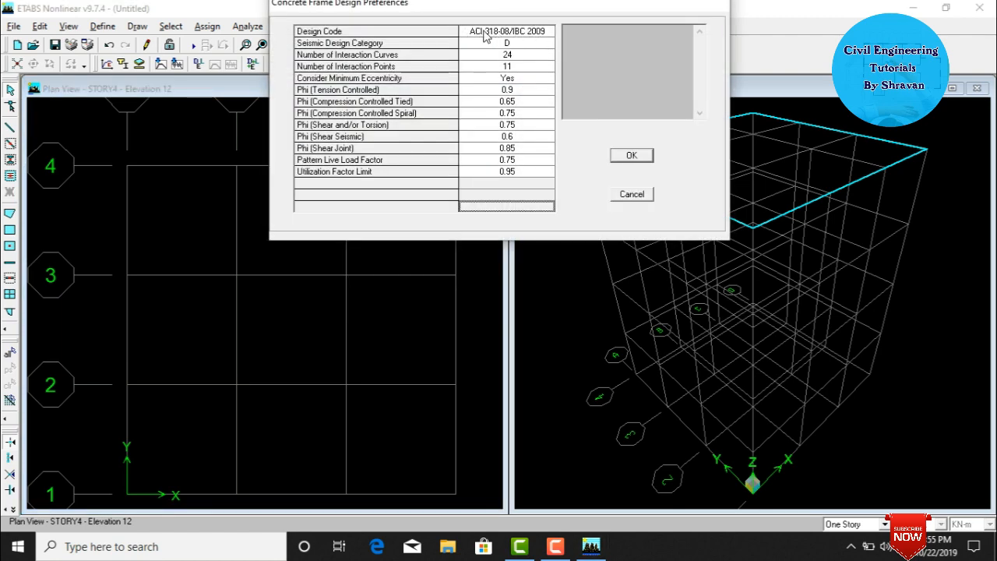
click(489, 33)
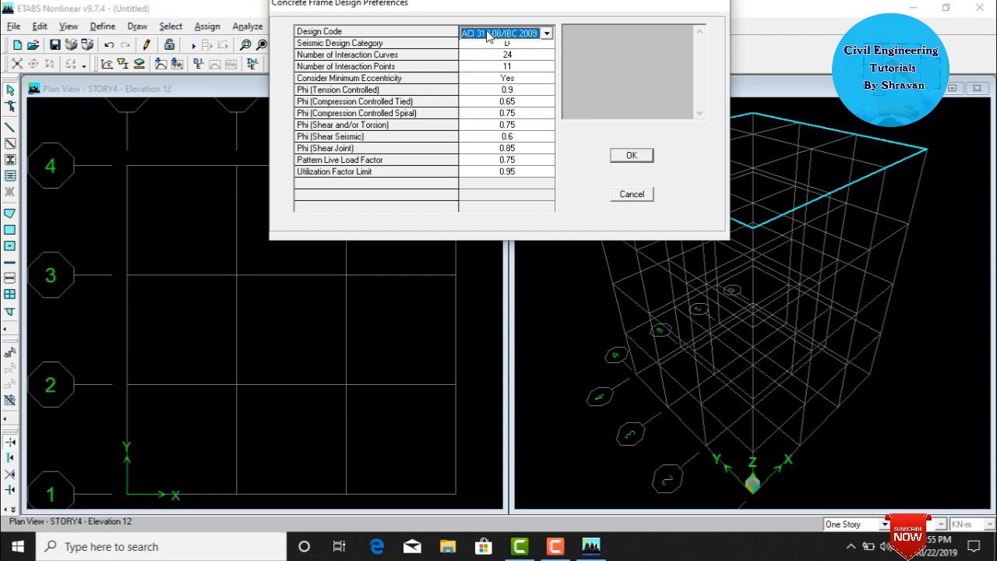
key(i)
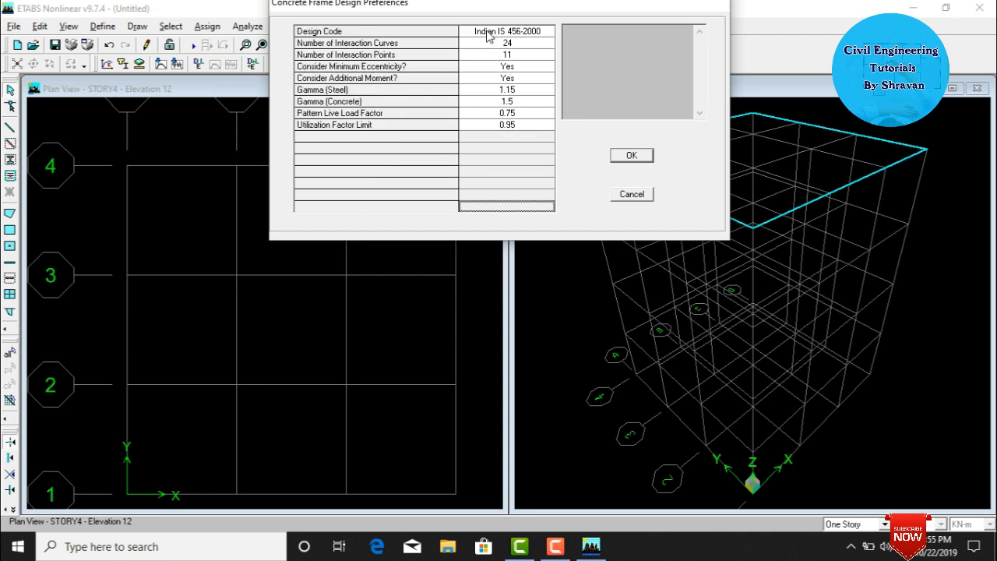
click(647, 159)
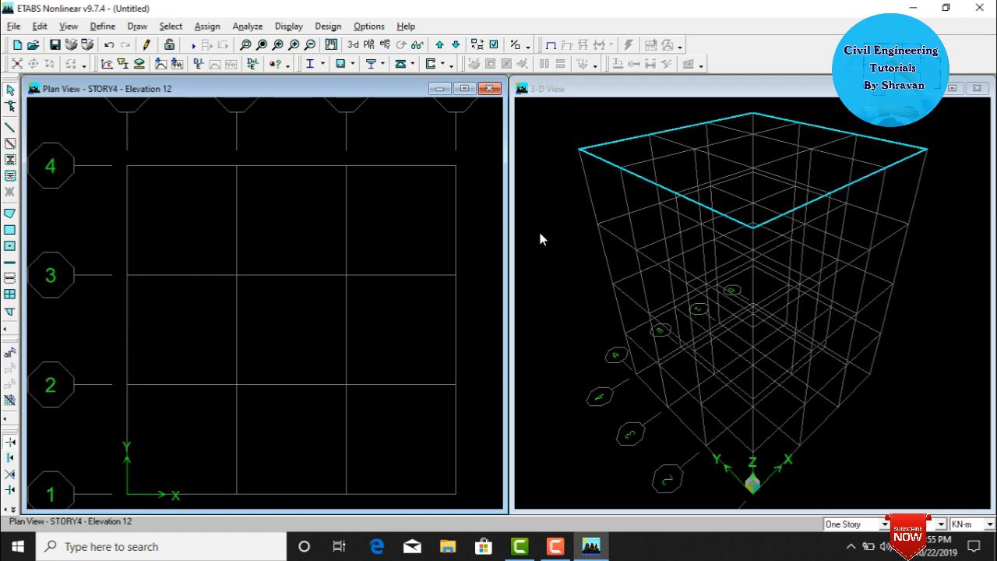
Add a new material named M30 with a concrete cube compressive strength fck of 30000.
click(103, 26)
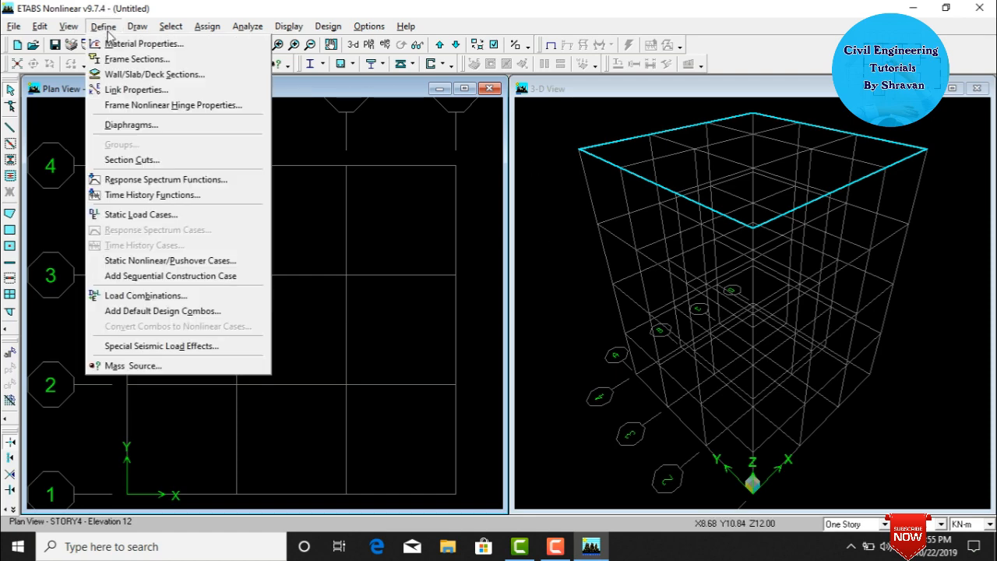
click(110, 44)
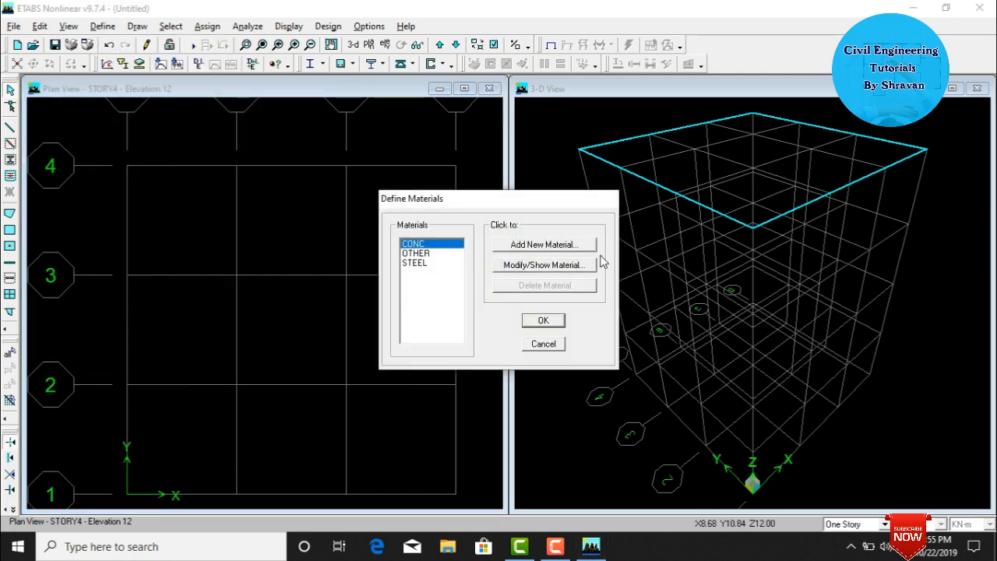
click(543, 245)
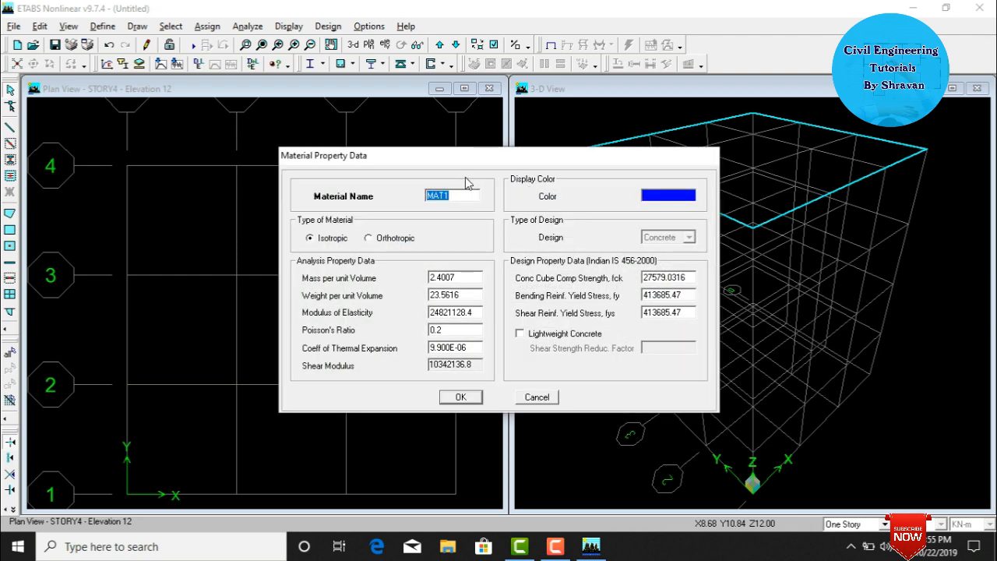
text(M30)
double_click(668, 277)
text(30000)
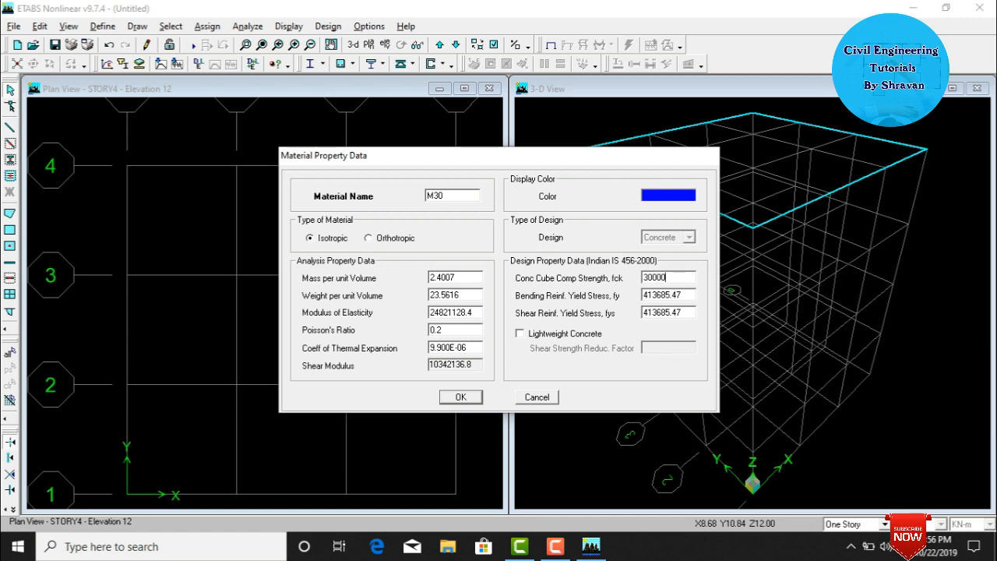
Set the M30 material's bending and shear reinforcement yield stresses to 600000 and accept the material definitions.
key(Tab)
text(600000)
key(Tab)
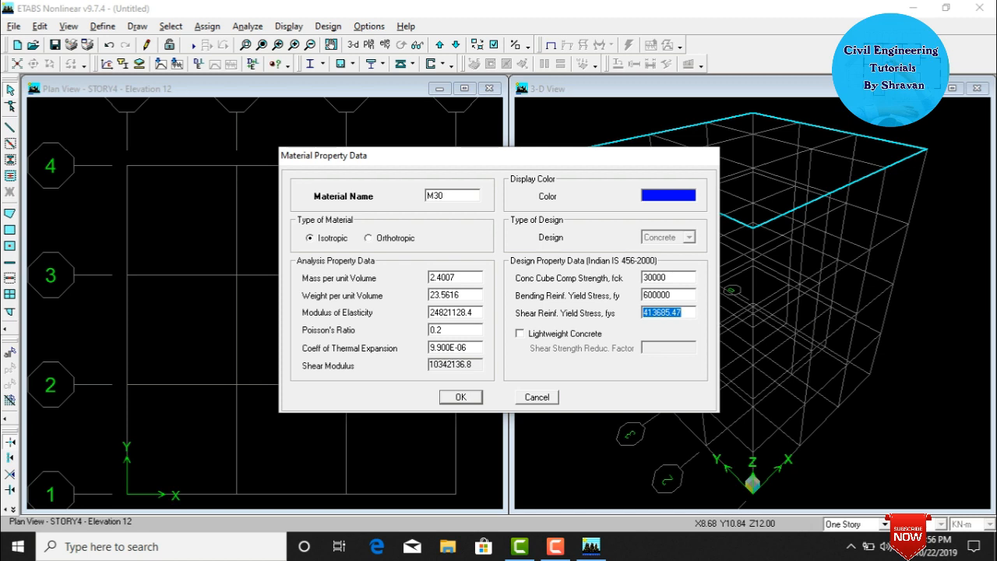
text(600000)
key(Return)
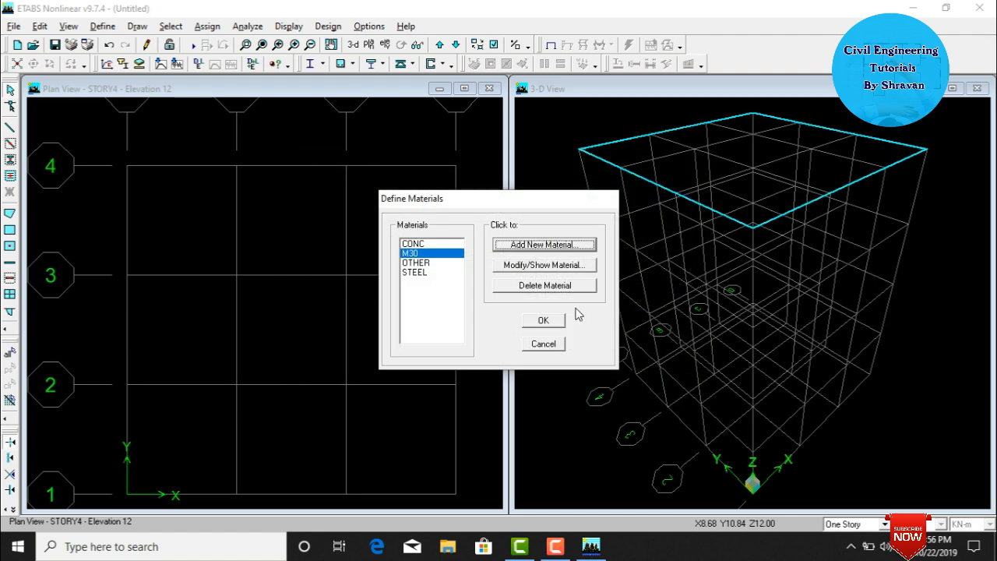
click(548, 320)
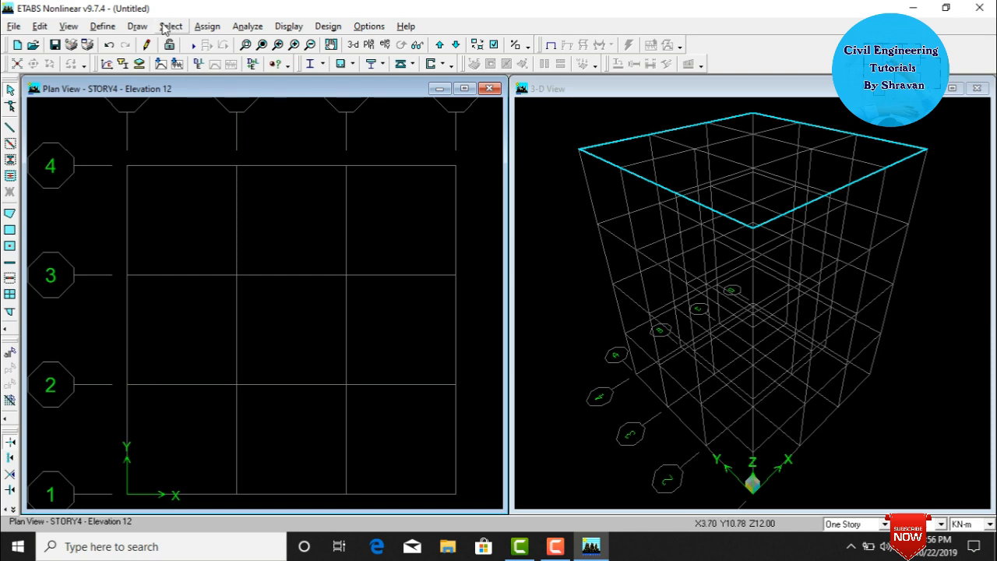
Delete the predefined frame sections from the frame property list, except W44X335.
click(115, 26)
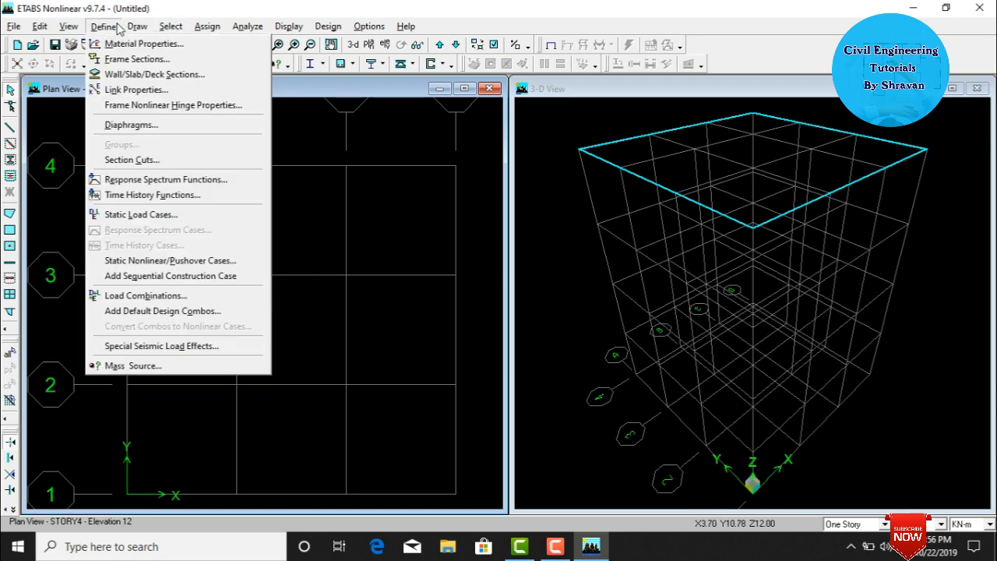
click(137, 60)
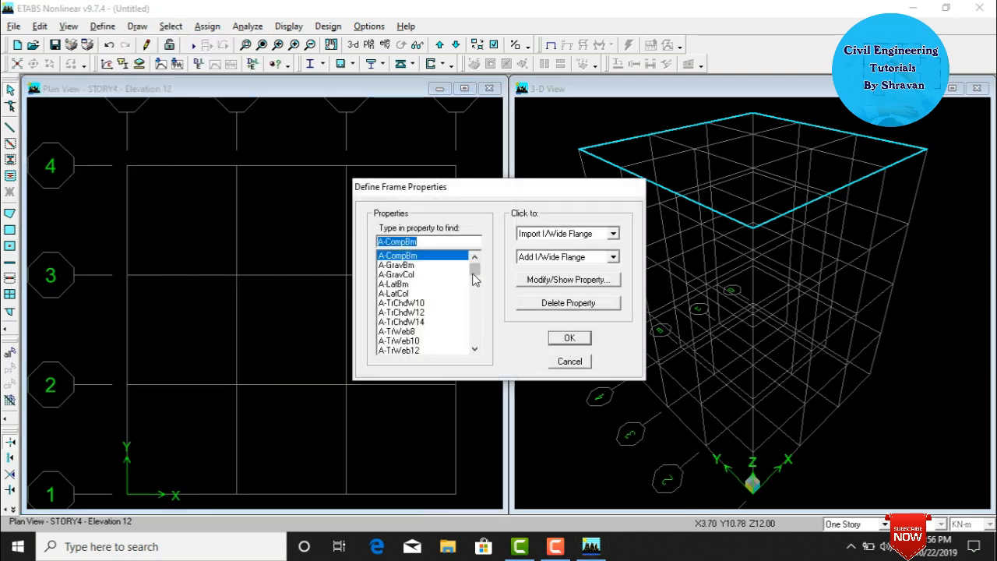
mouse_move(475, 269)
mouse_down()
mouse_move(483, 360)
mouse_move(484, 271)
mouse_up()
drag(401, 255, 494, 329)
click(534, 302)
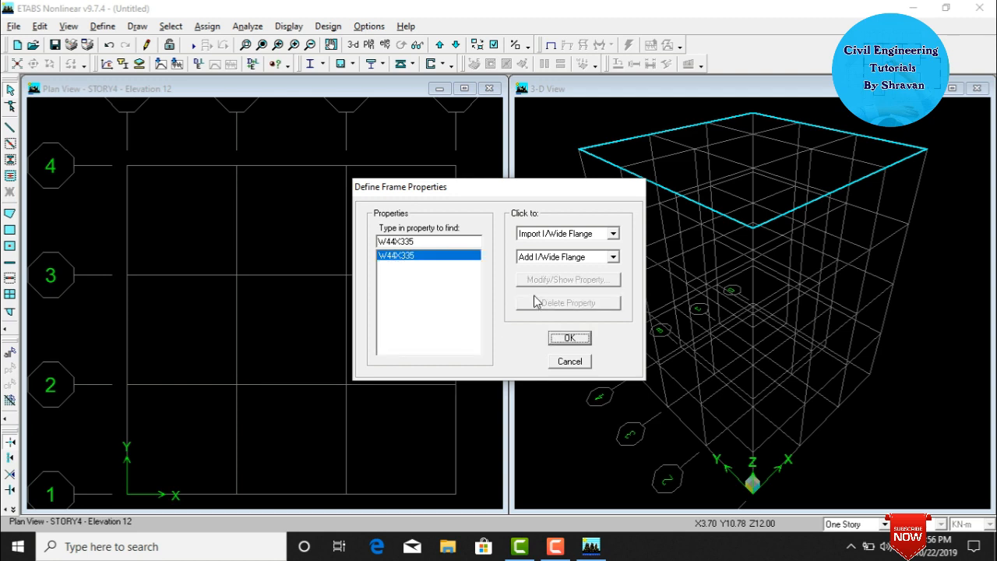
Add a rectangular frame section named B0.3X0.4 with M30 as its material.
click(553, 258)
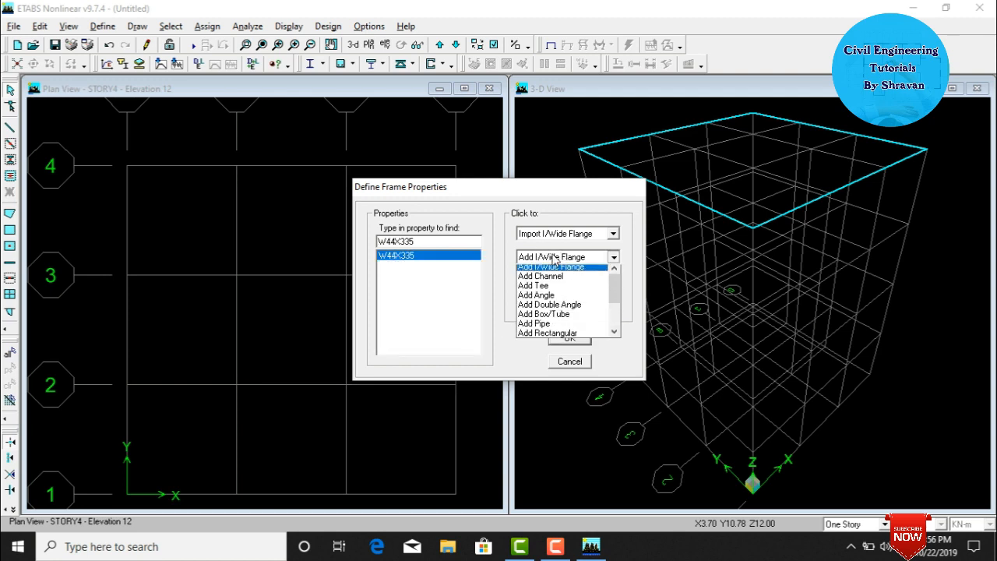
click(555, 334)
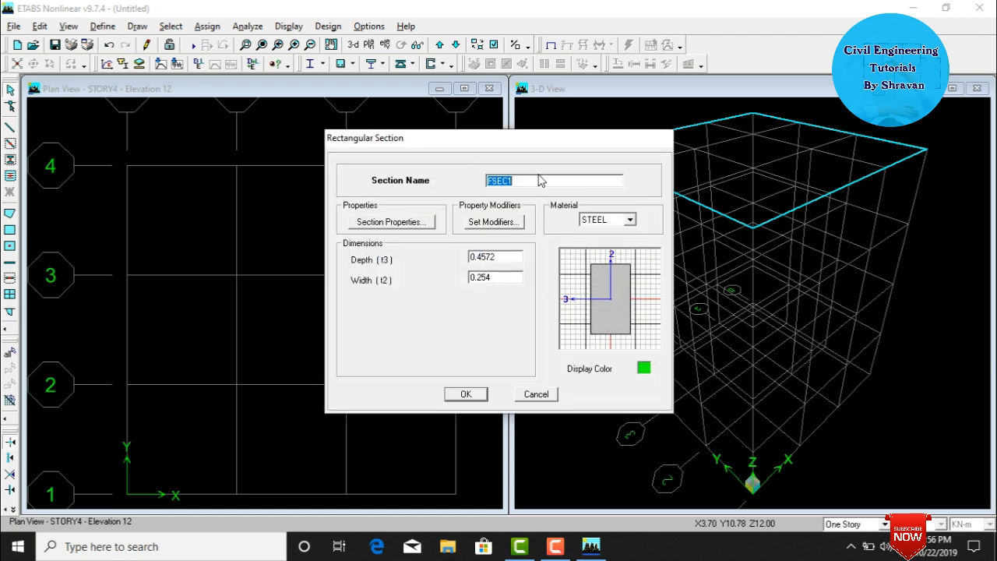
text(B0.3X0.4)
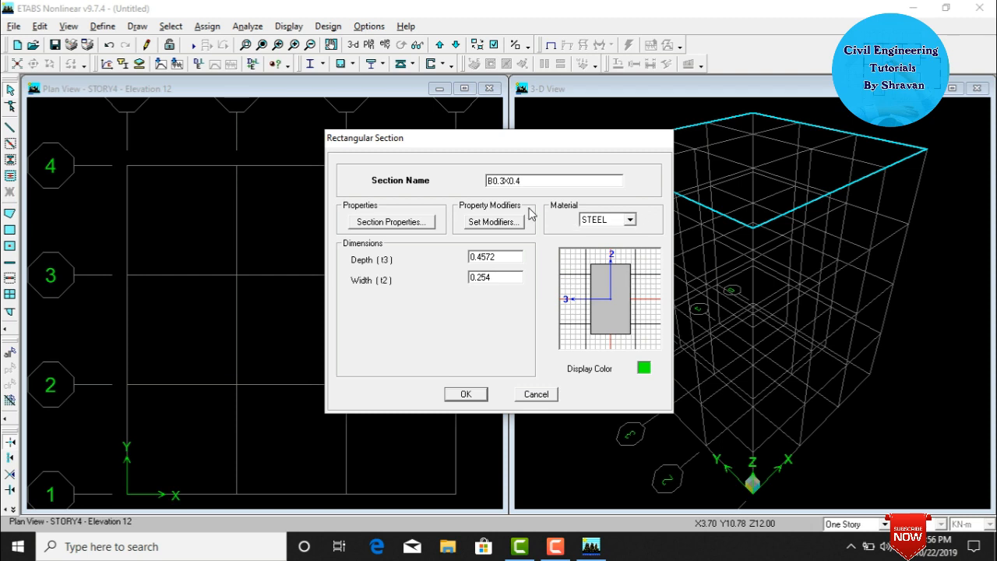
click(599, 220)
click(594, 243)
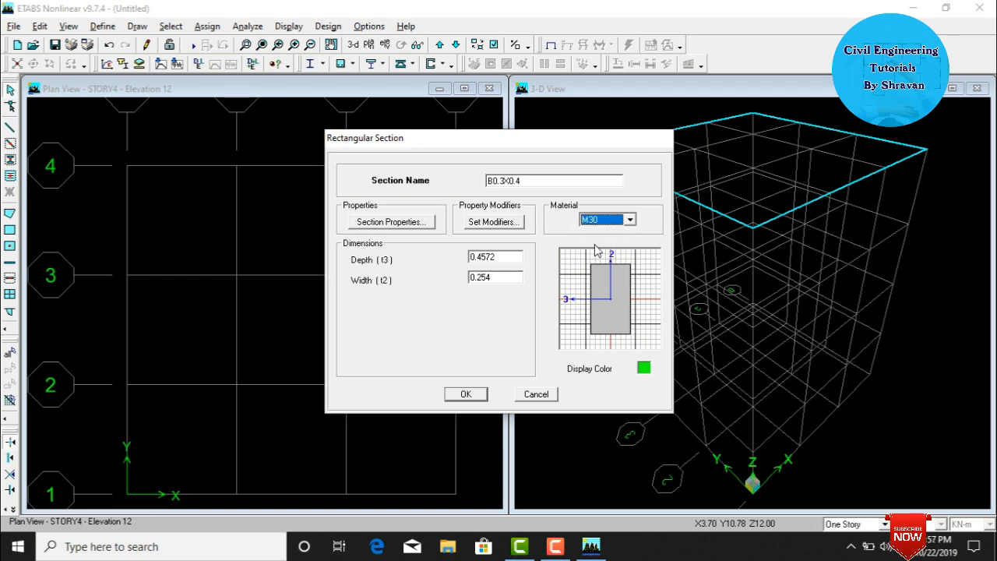
Set the B0.3X0.4 section's depth to 0.3 and its width to 0.4.
double_click(508, 257)
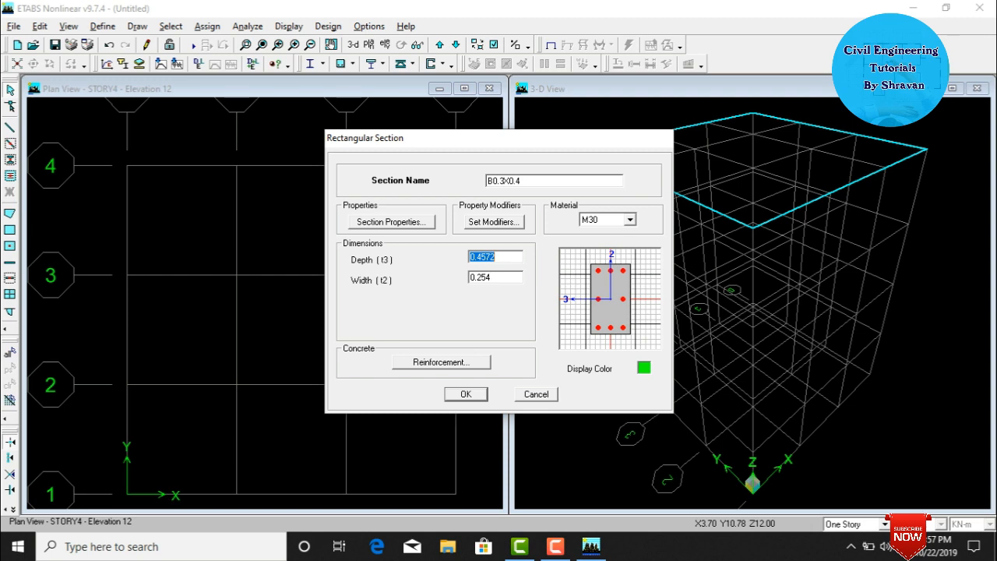
text(0.3)
key(Tab)
text(0)
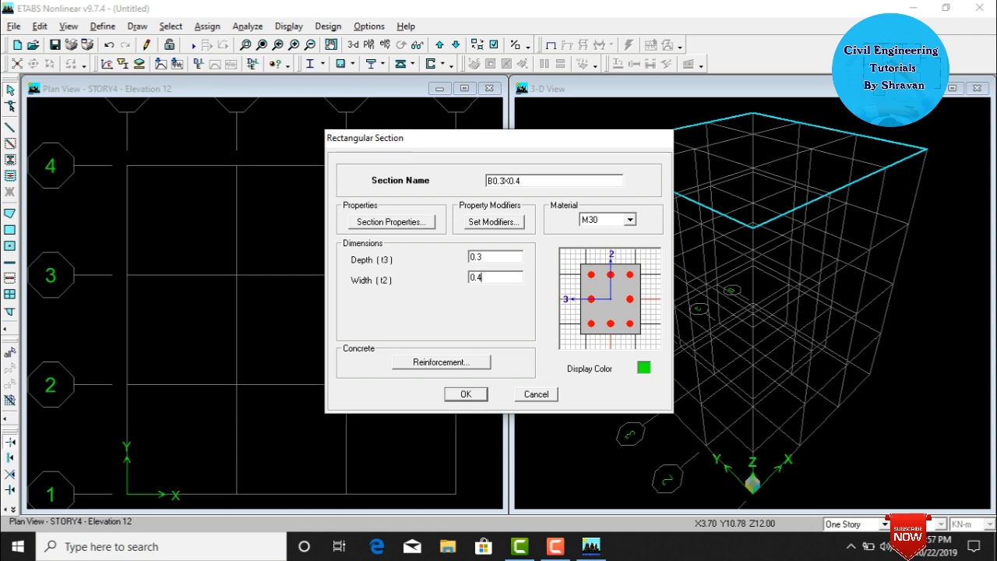
Set the B0.3X0.4 section's reinforcement design type to Beam and accept the section.
click(439, 363)
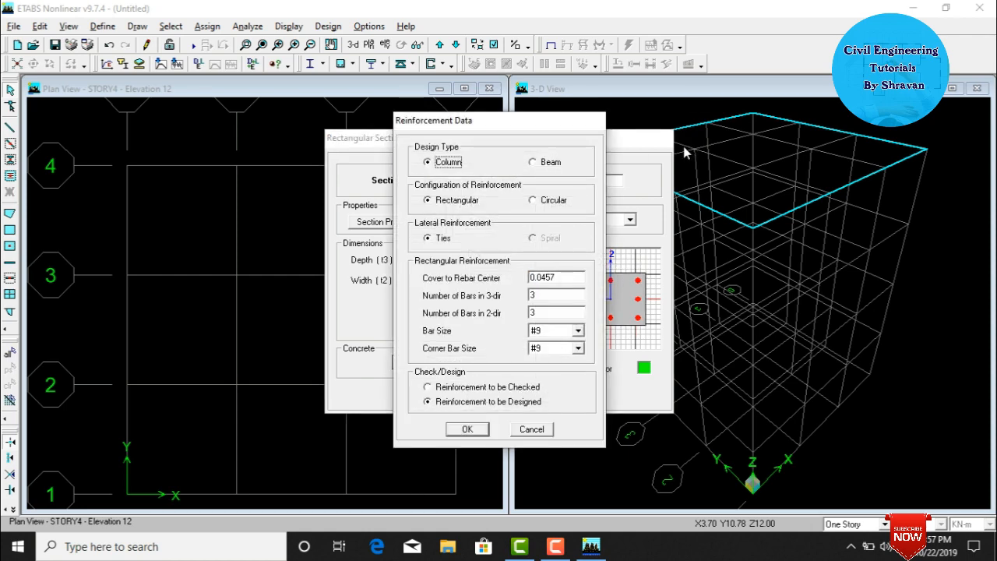
click(532, 161)
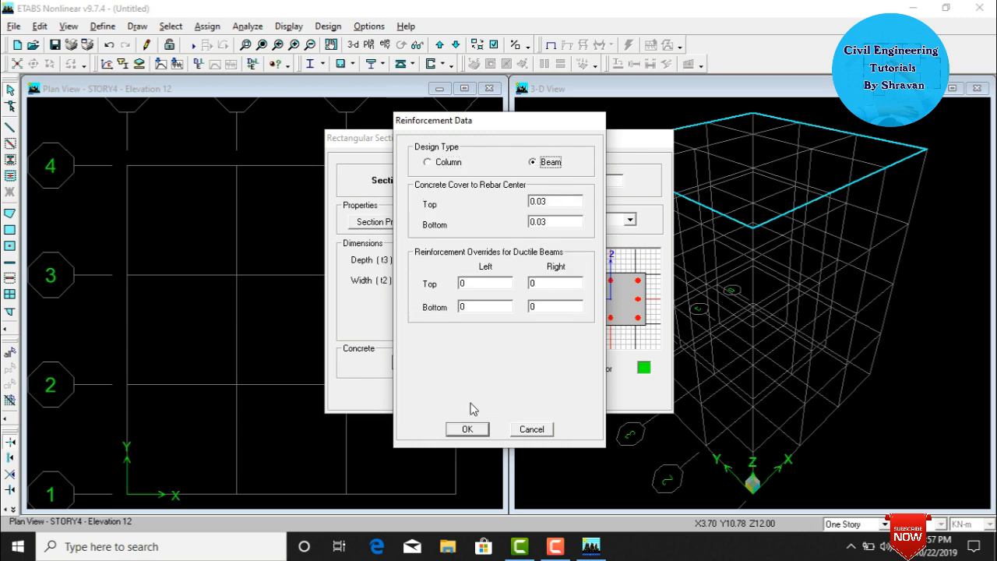
click(468, 430)
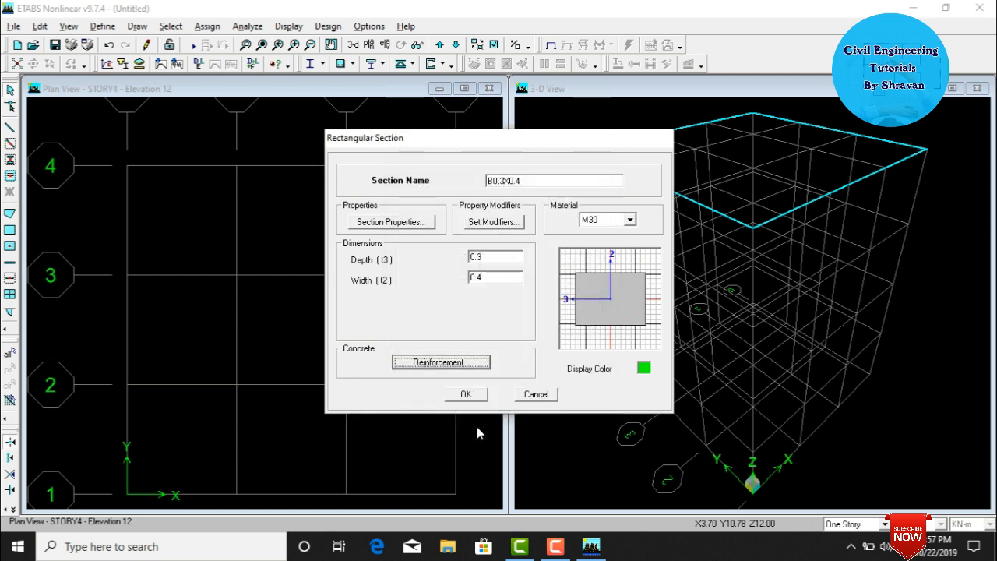
click(457, 393)
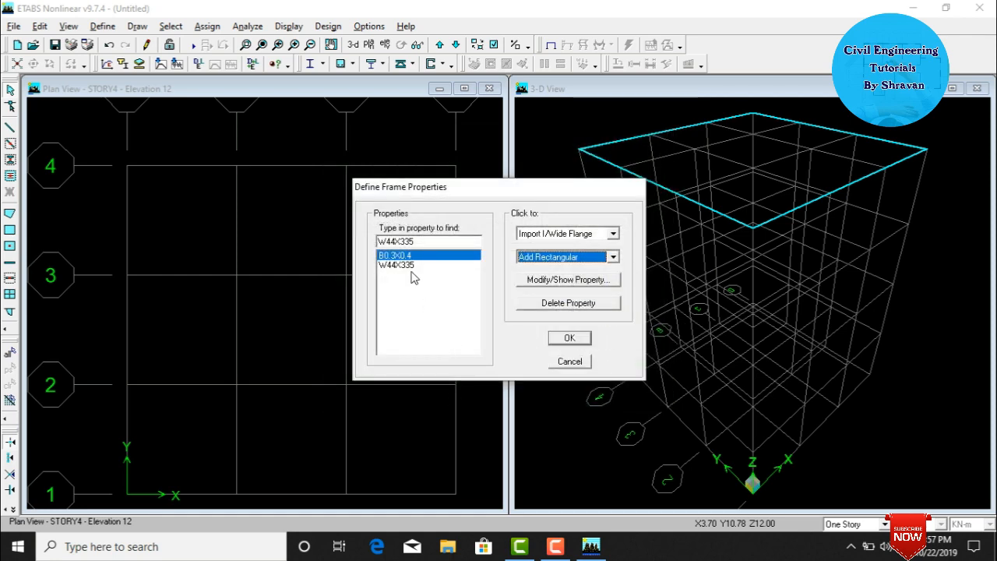
Delete the W44X335 section and add a rectangular section named C0.4X0.4 with M30 as its material.
click(412, 265)
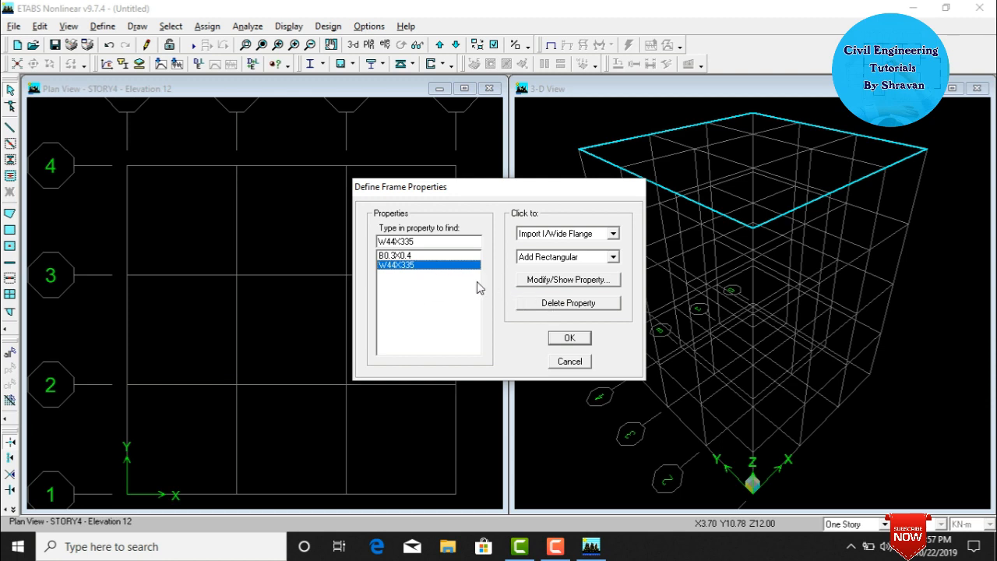
click(552, 304)
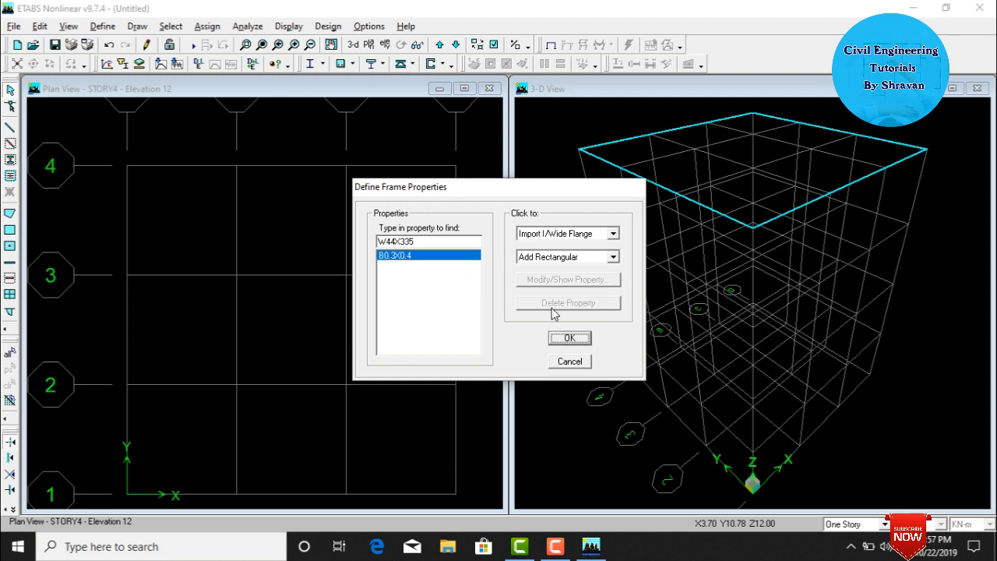
click(554, 259)
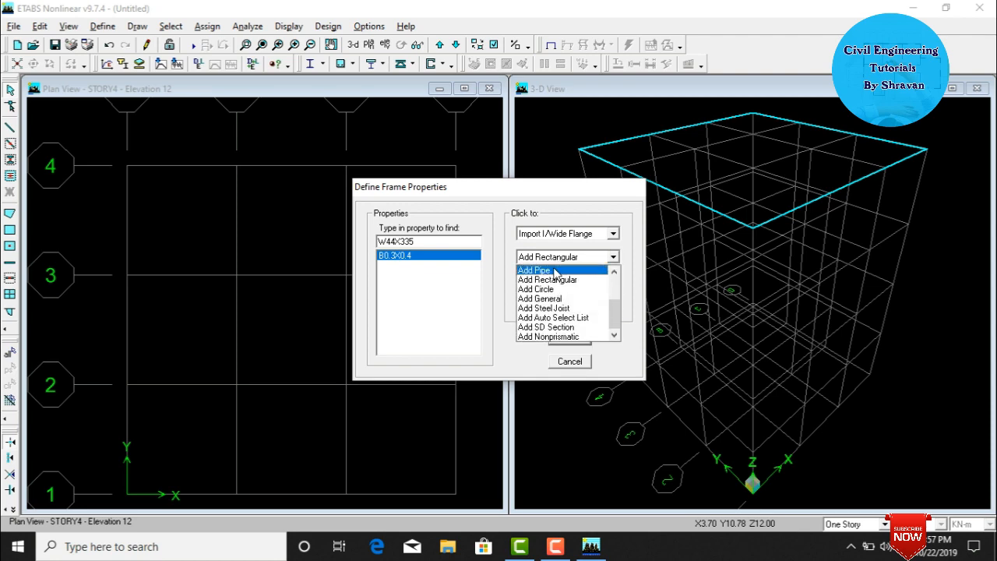
click(558, 280)
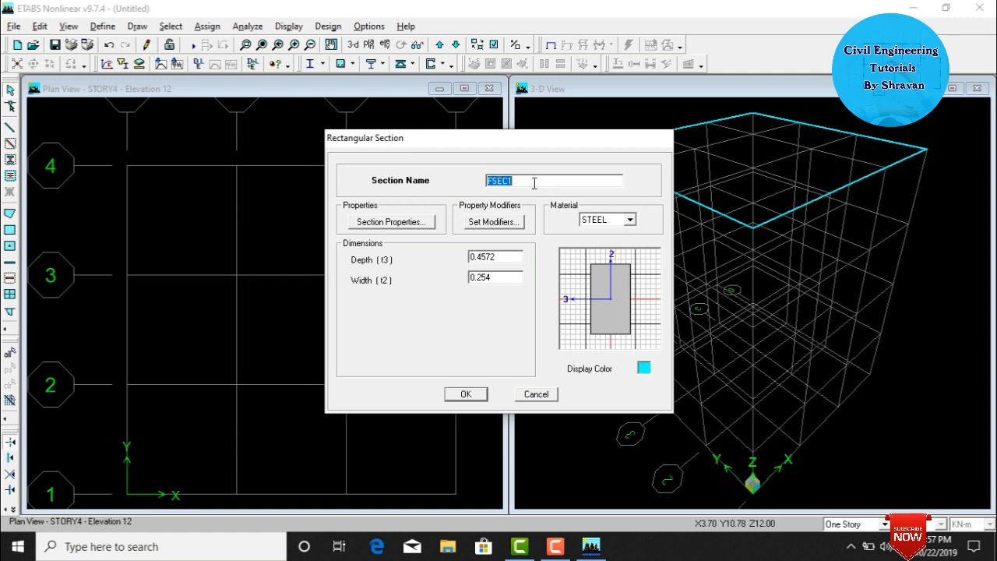
text(C0.4X0.4)
key(Tab)
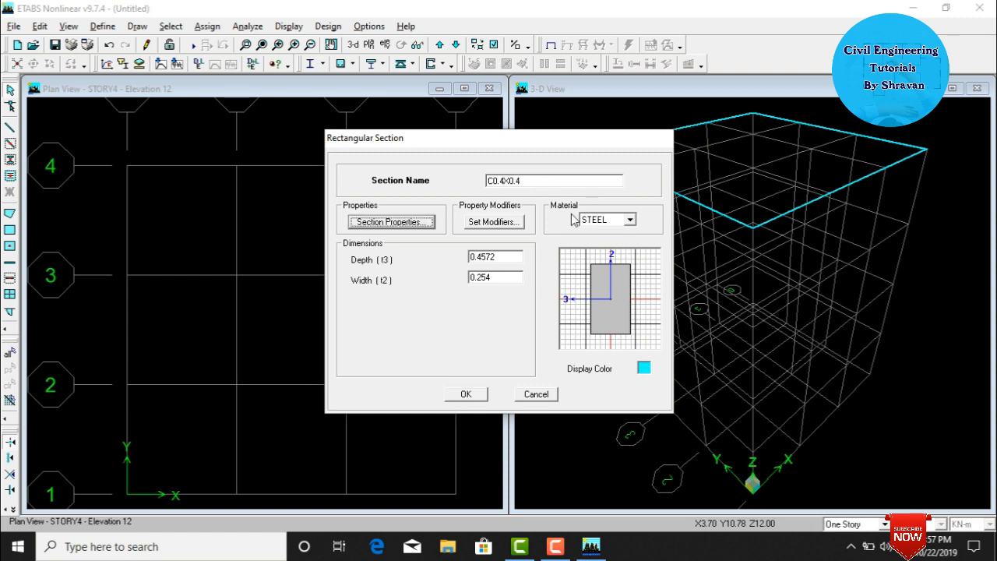
click(609, 220)
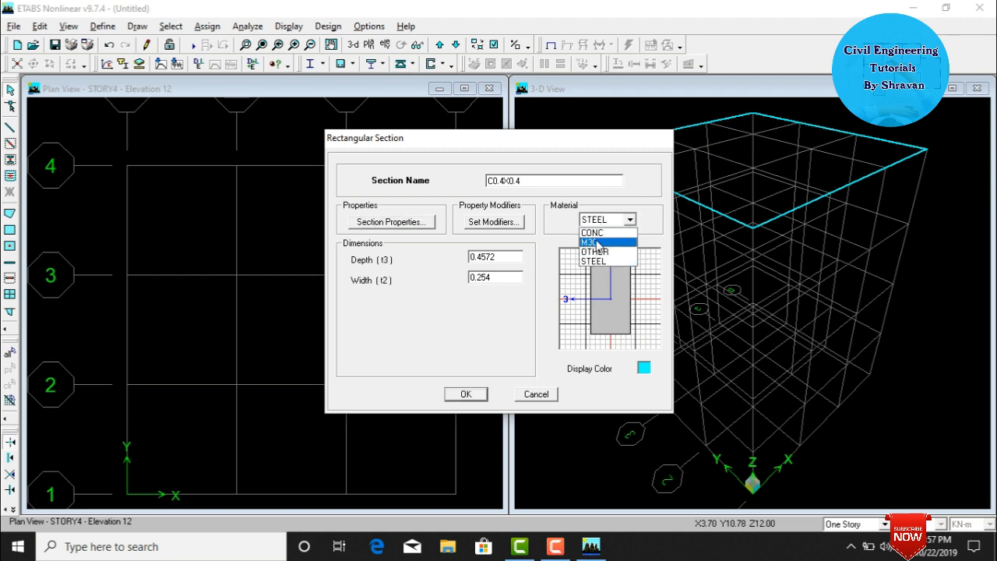
click(596, 242)
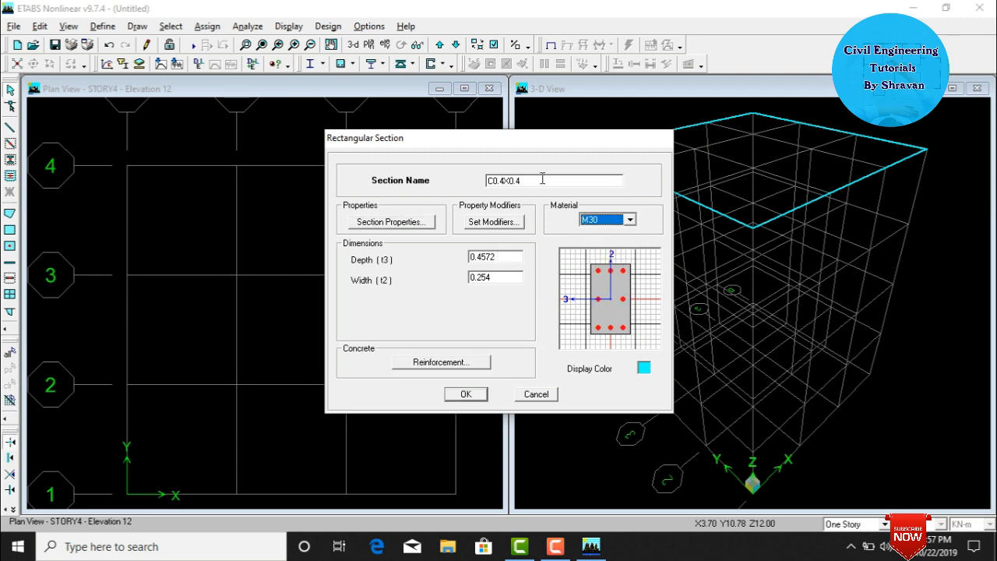
Set both the depth and the width of the C0.4X0.4 section to 0.4.
double_click(490, 257)
text(0)
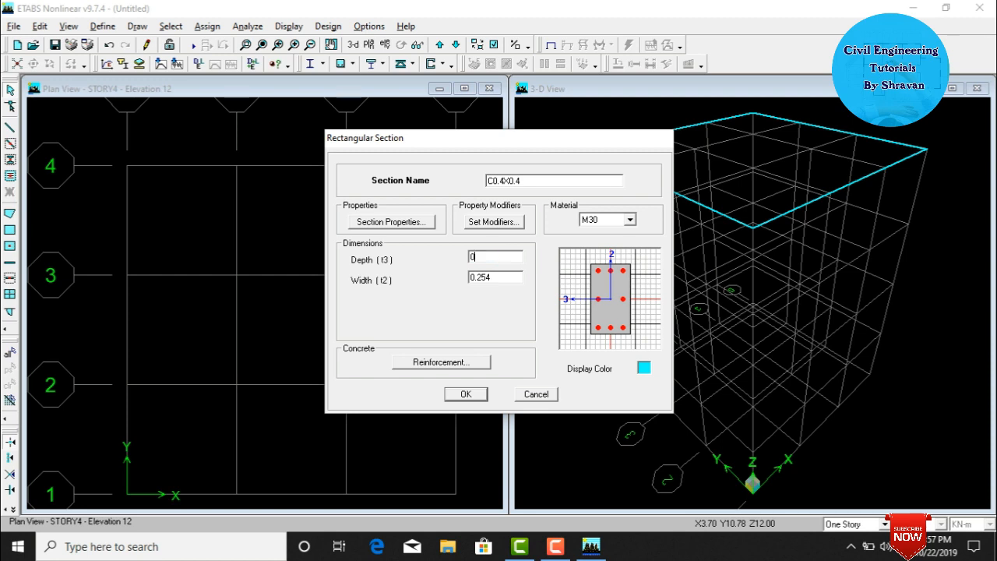
key(Tab)
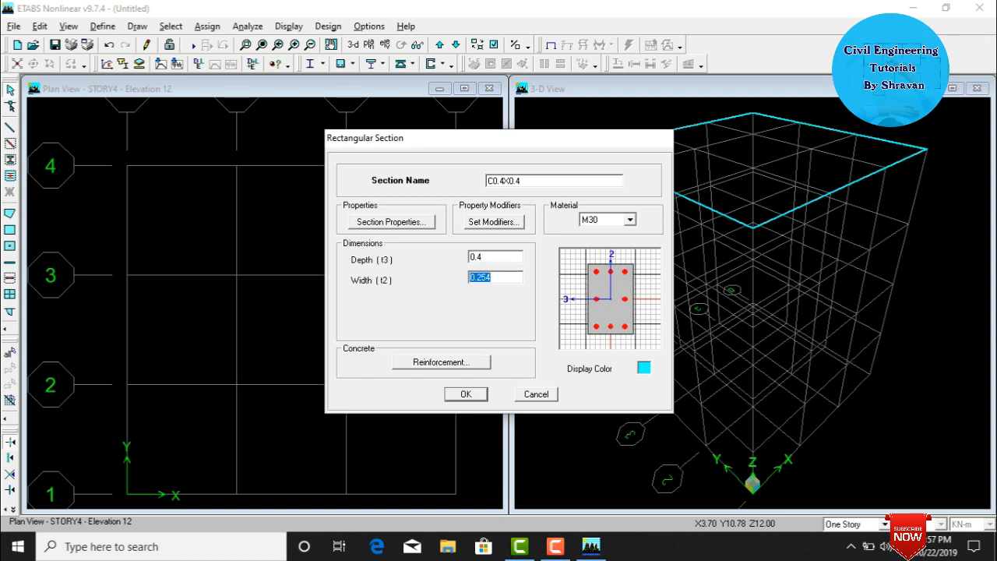
text(0.)
Set the column reinforcement's bar size and corner bar size to 16d and accept the frame section definitions.
click(441, 360)
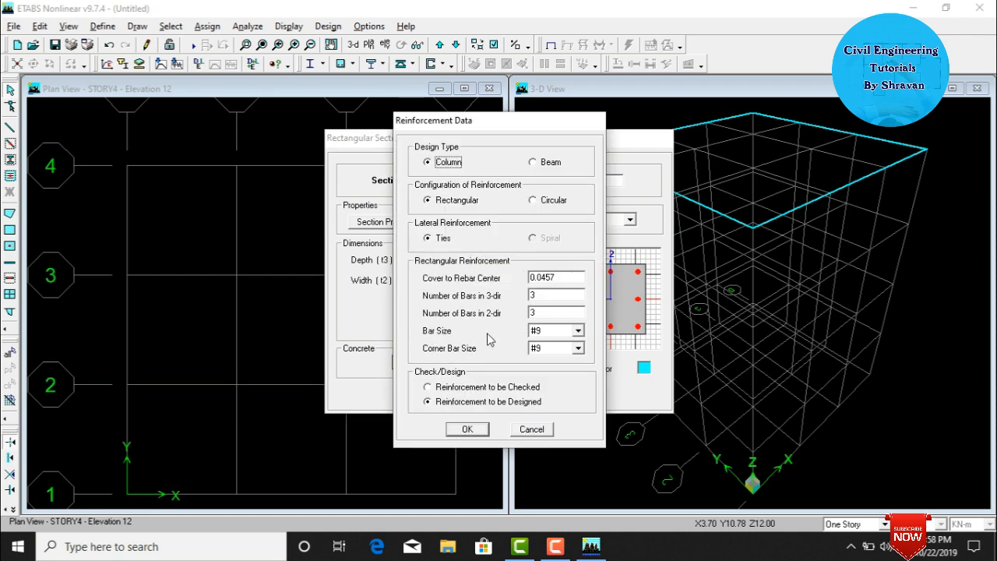
click(560, 331)
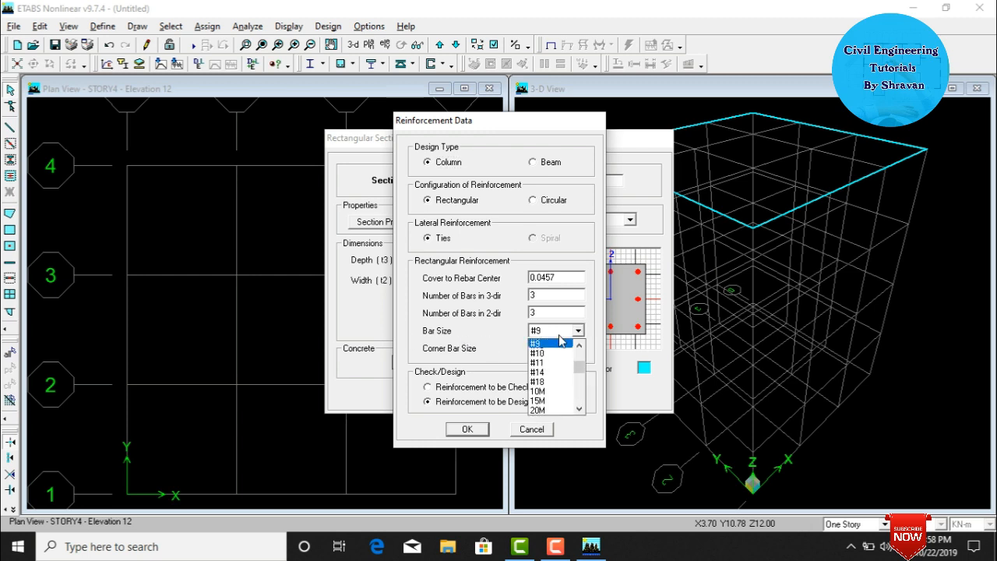
scroll(559, 346, down, 3)
scroll(543, 414, down, 1)
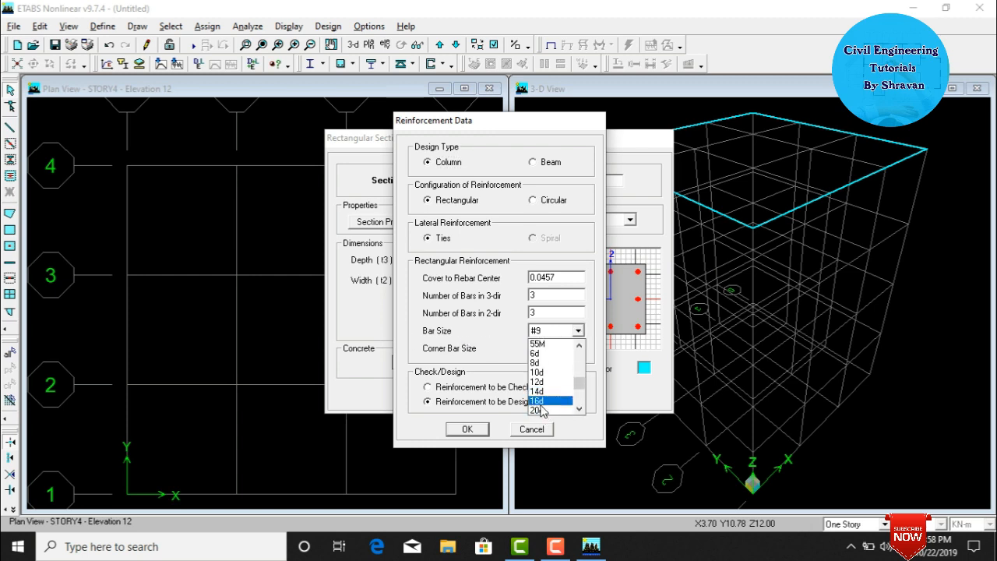
click(541, 402)
click(561, 349)
scroll(539, 402, down, 2)
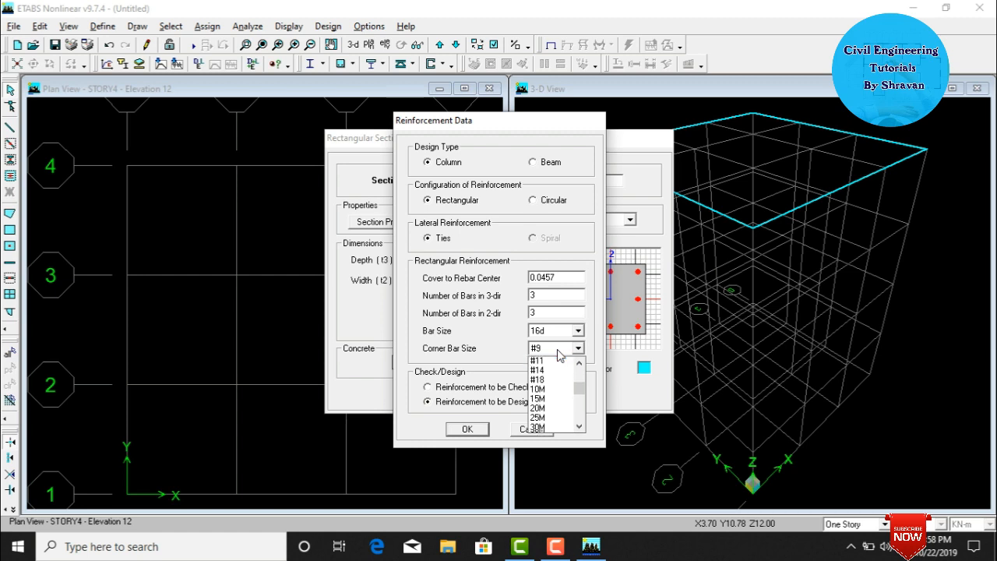
scroll(538, 402, up, 2)
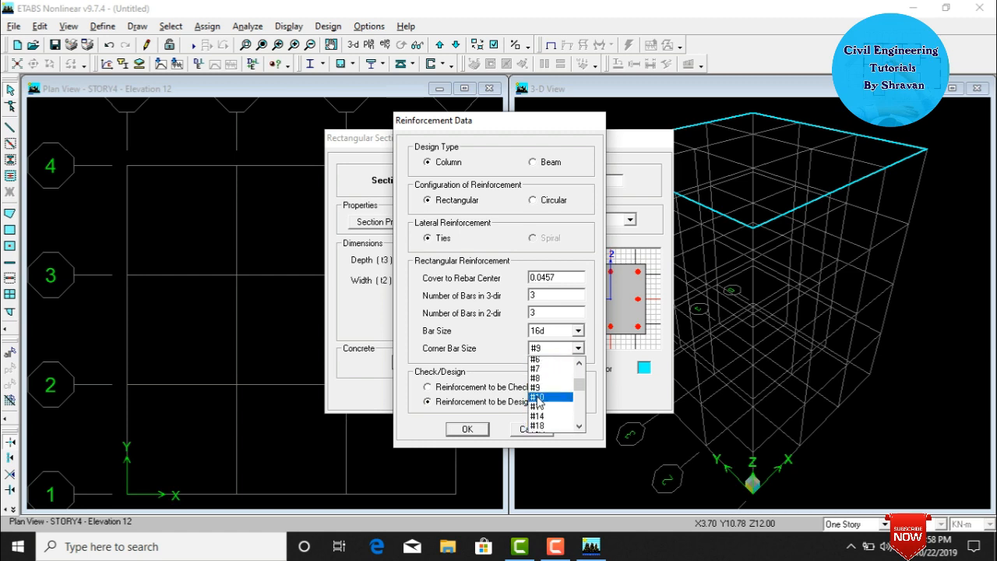
scroll(539, 402, down, 3)
click(538, 401)
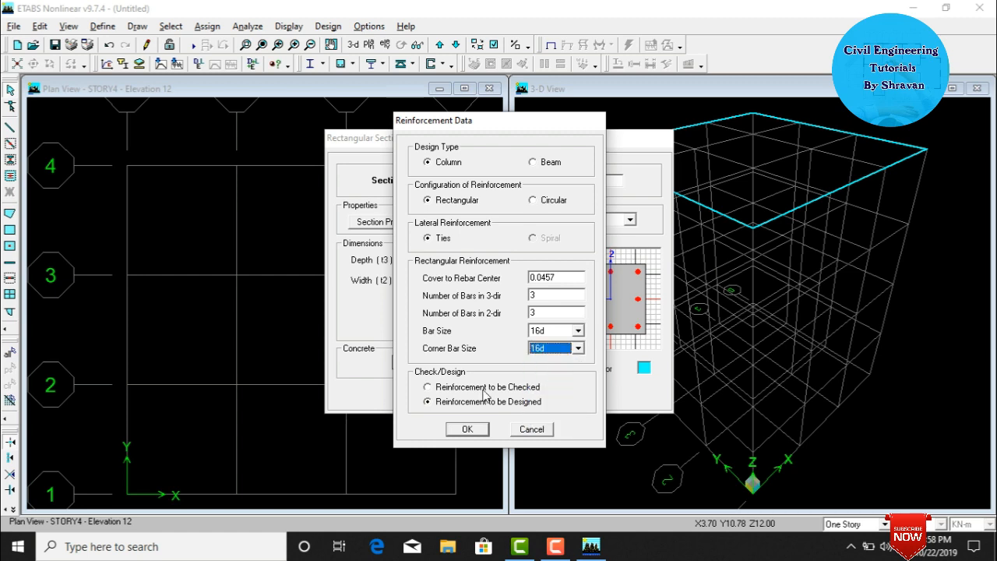
click(468, 429)
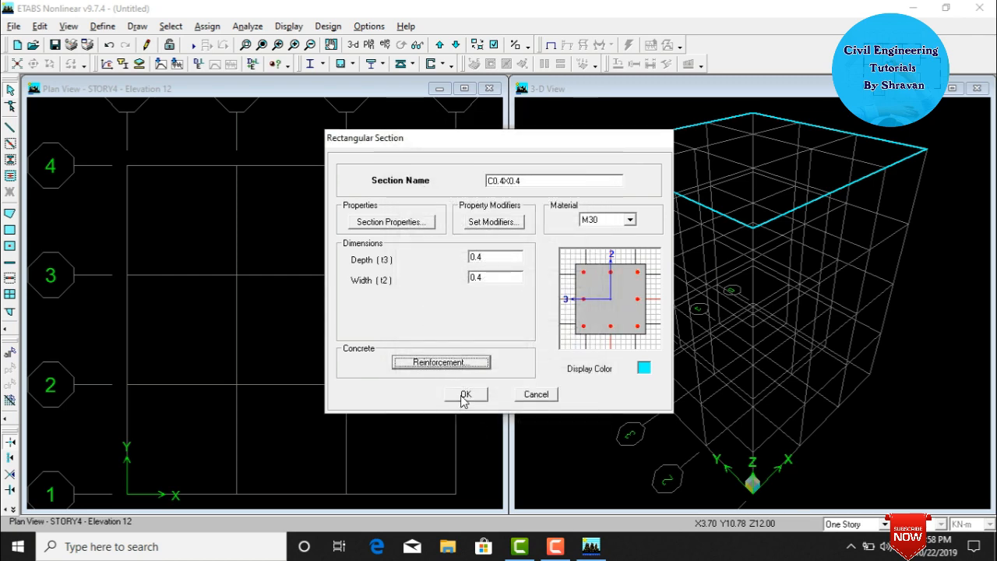
click(465, 394)
click(568, 339)
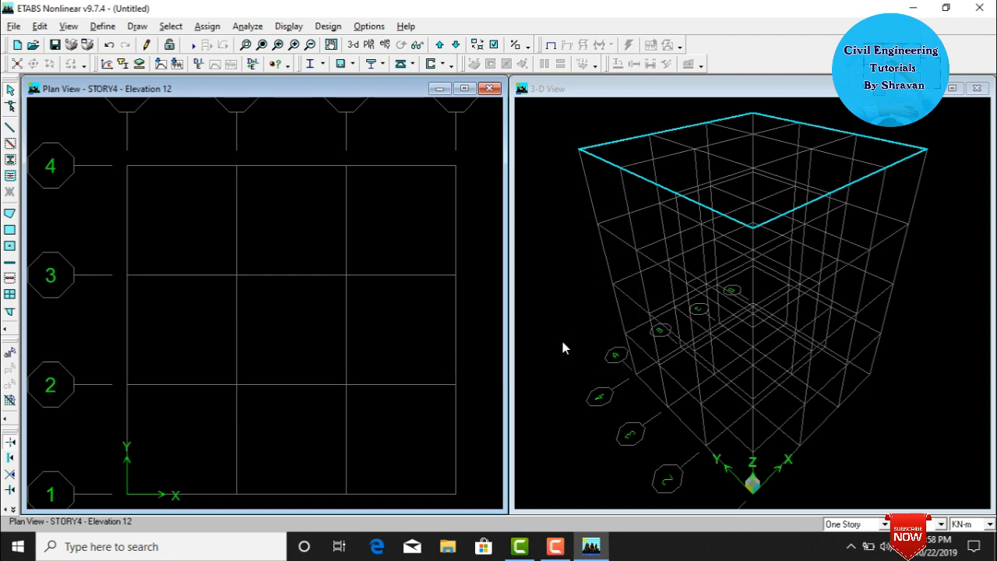
Delete the predefined DECK1, PLANK1 and SLAB1 sections from the wall/slab/deck section list.
click(103, 25)
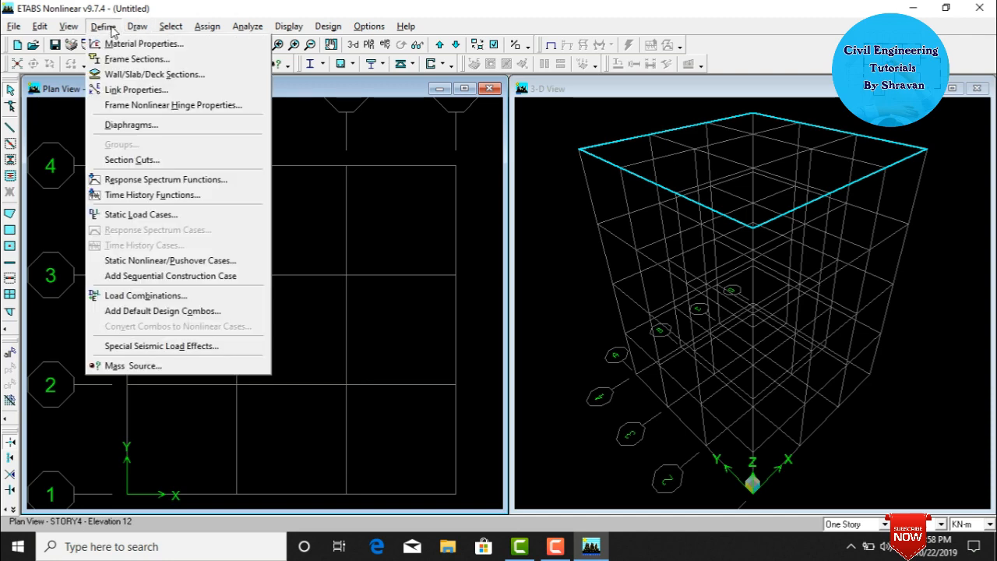
click(131, 75)
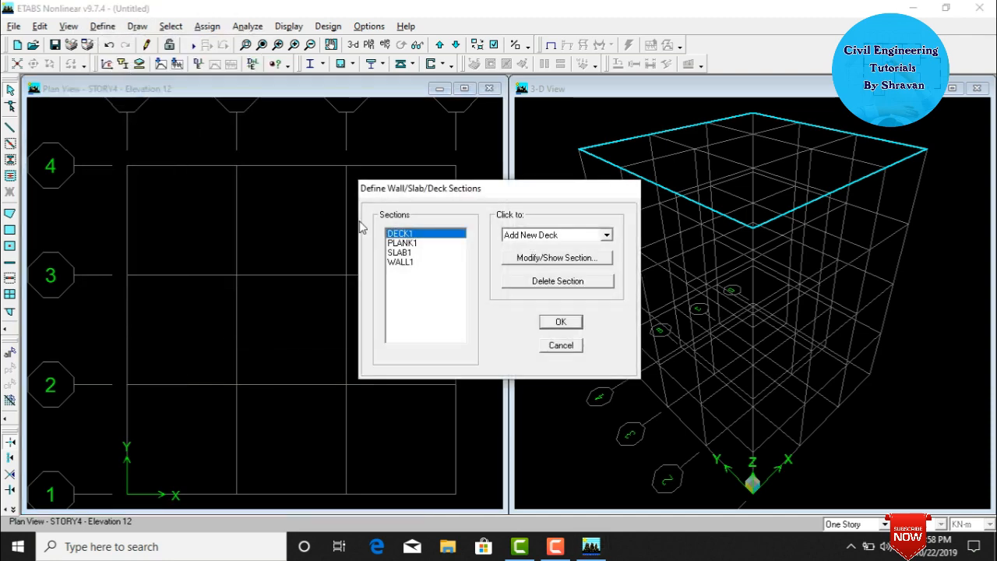
click(533, 284)
click(534, 285)
click(533, 284)
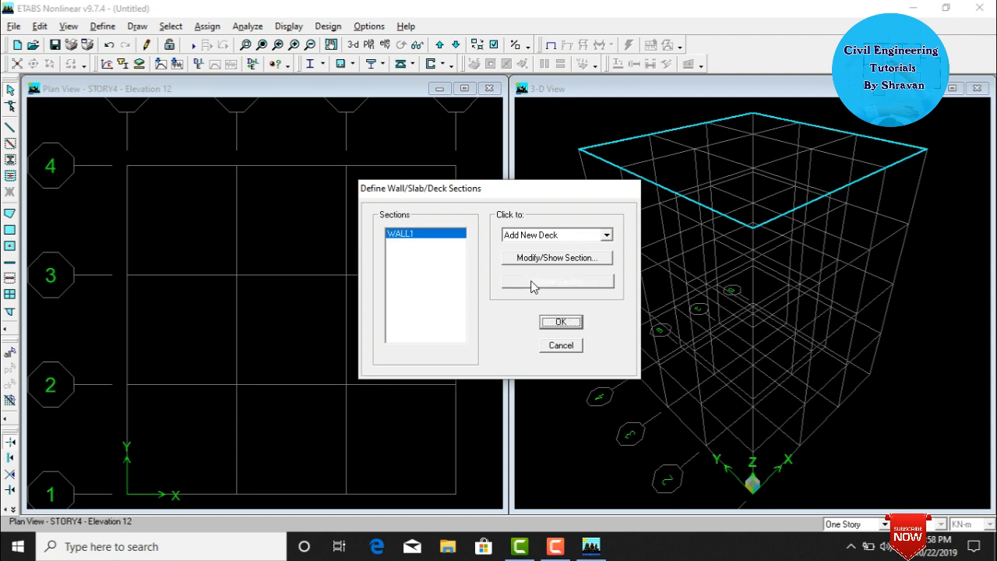
Add a new slab section named S125 with M30 as its material.
click(539, 235)
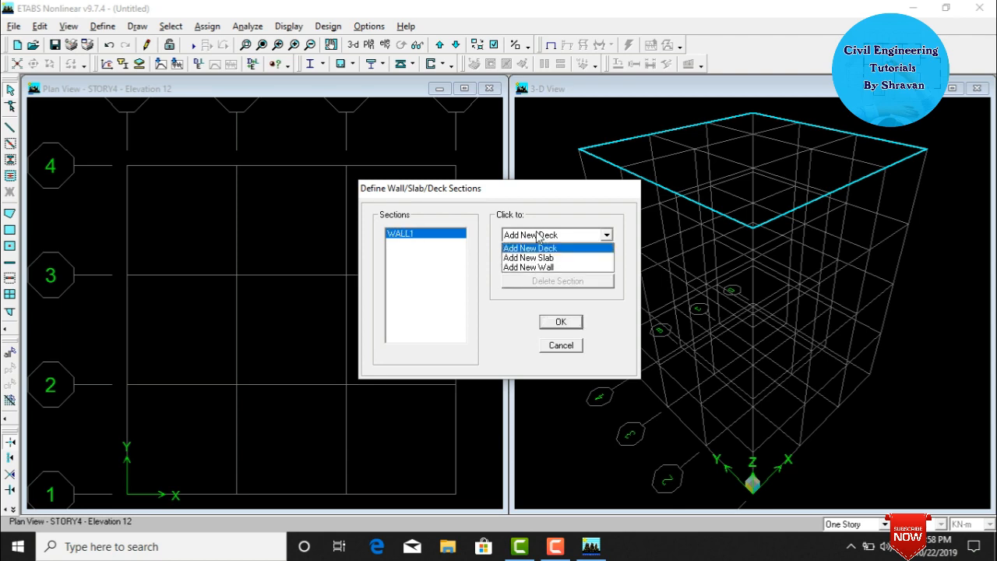
click(537, 258)
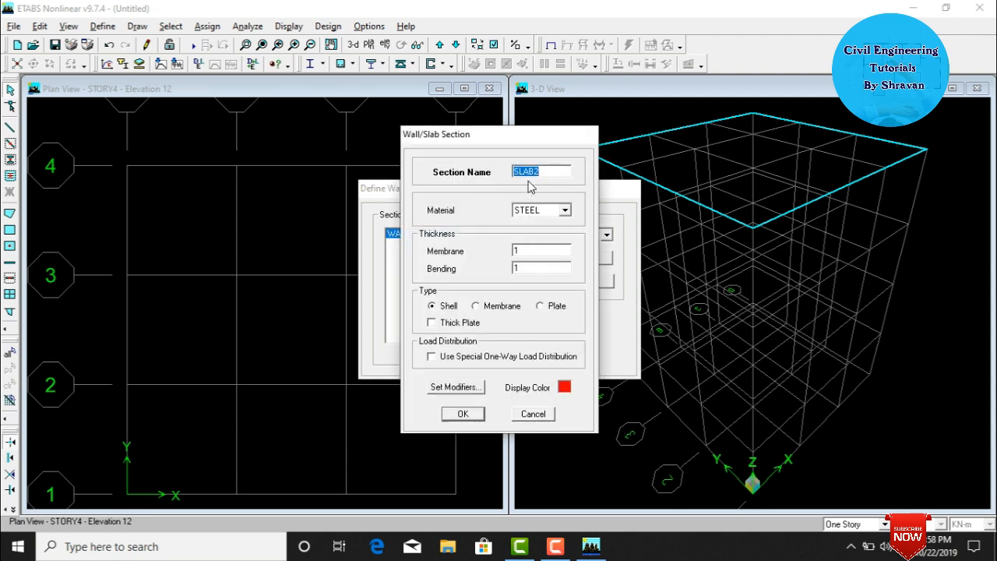
text(S125)
click(519, 212)
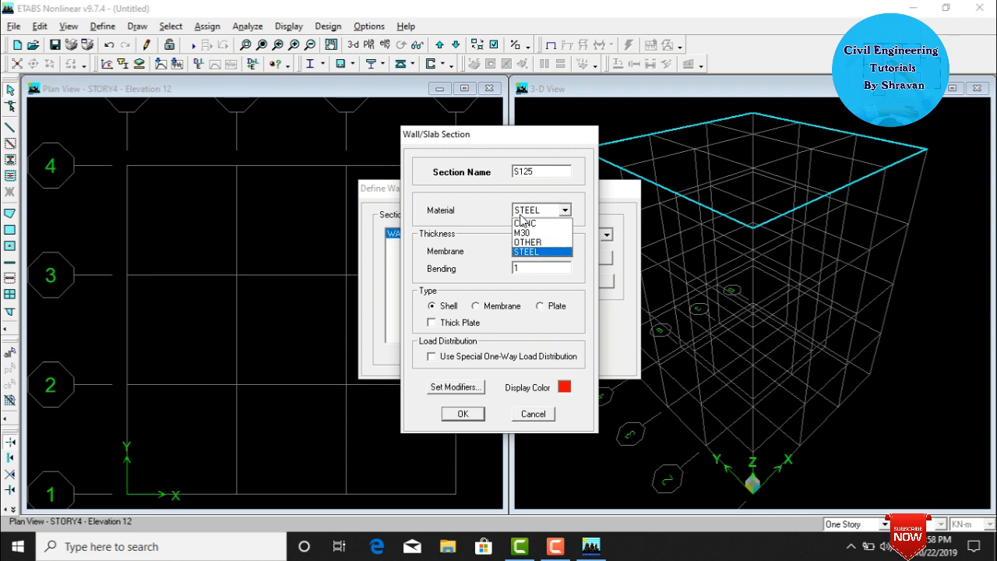
click(524, 233)
Set the S125 slab's membrane and bending thicknesses to 0.125, choose the Membrane type and accept the section.
click(530, 253)
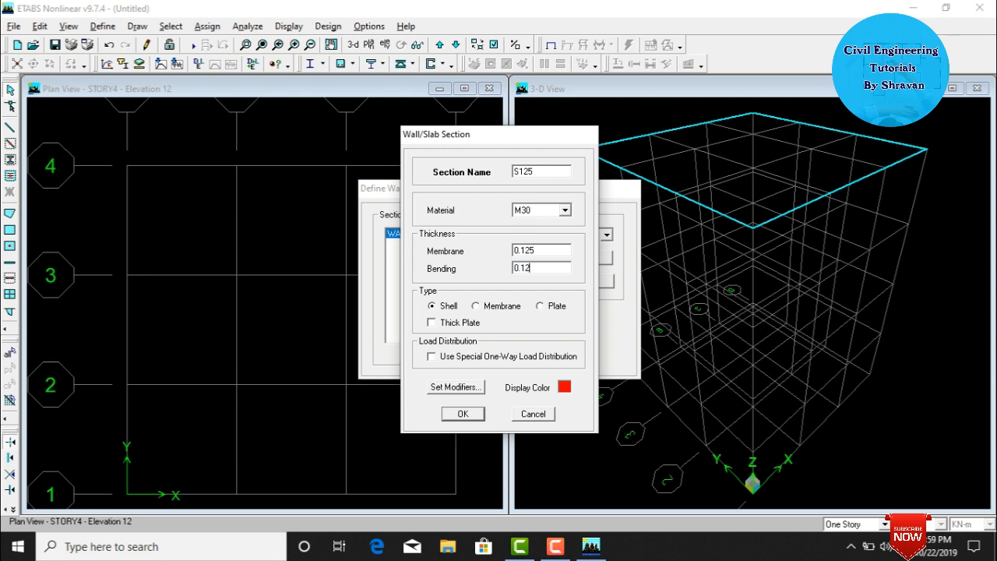
click(485, 308)
click(448, 419)
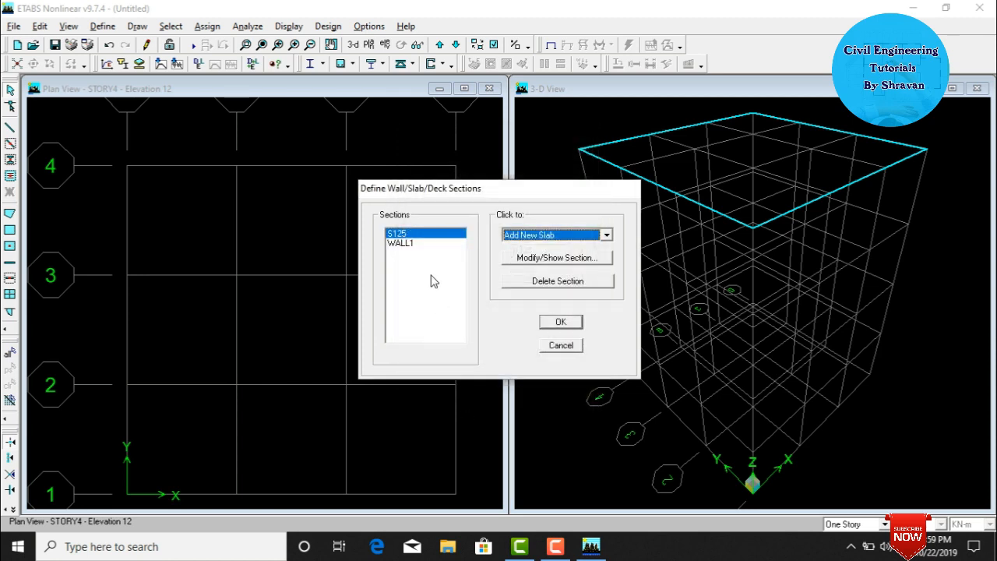
Delete the predefined WALL1 section and accept the wall/slab/deck section definitions.
click(401, 243)
click(529, 281)
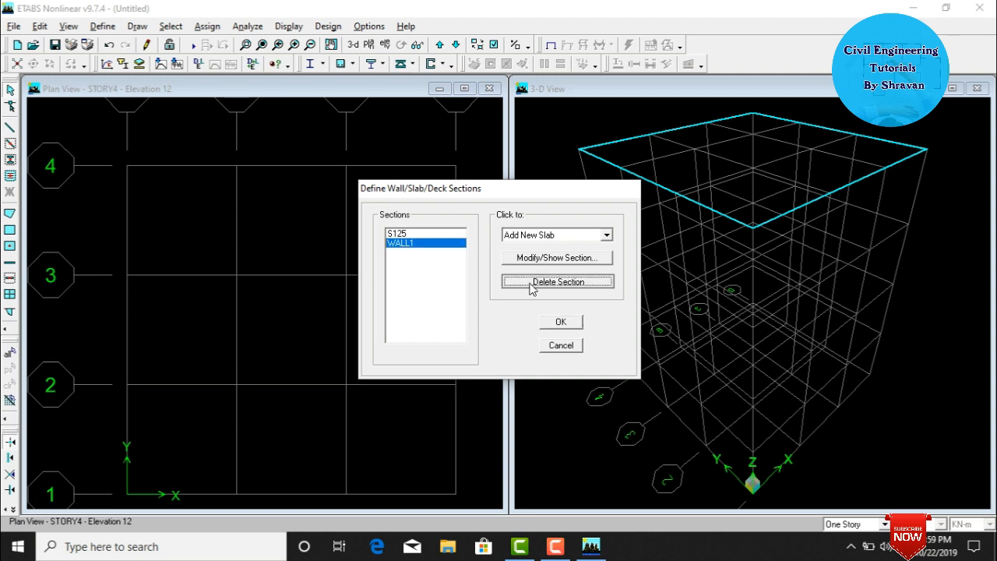
click(549, 321)
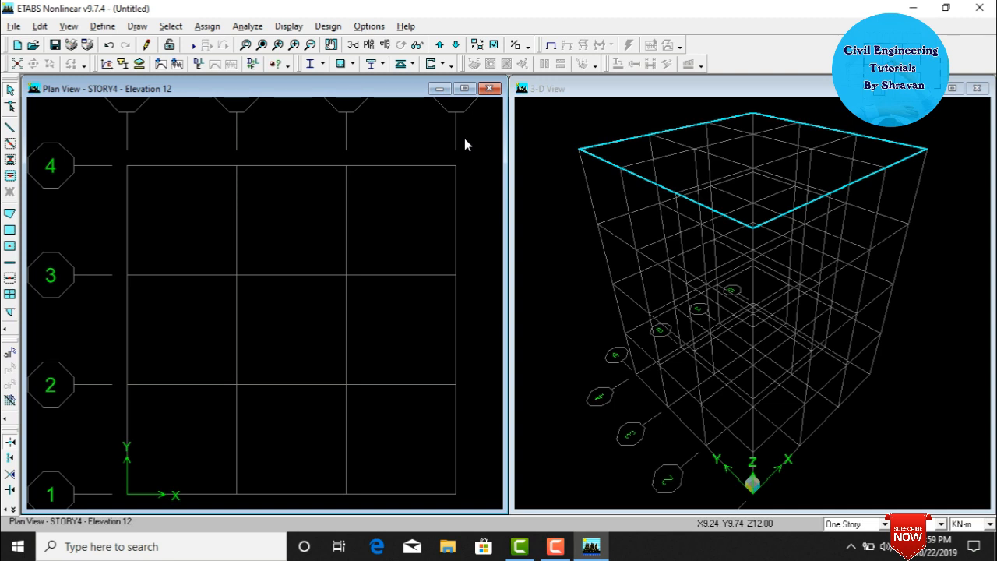
Draw B0.3X0.4 frame beams on every grid line of the plan, applied to all stories.
click(10, 144)
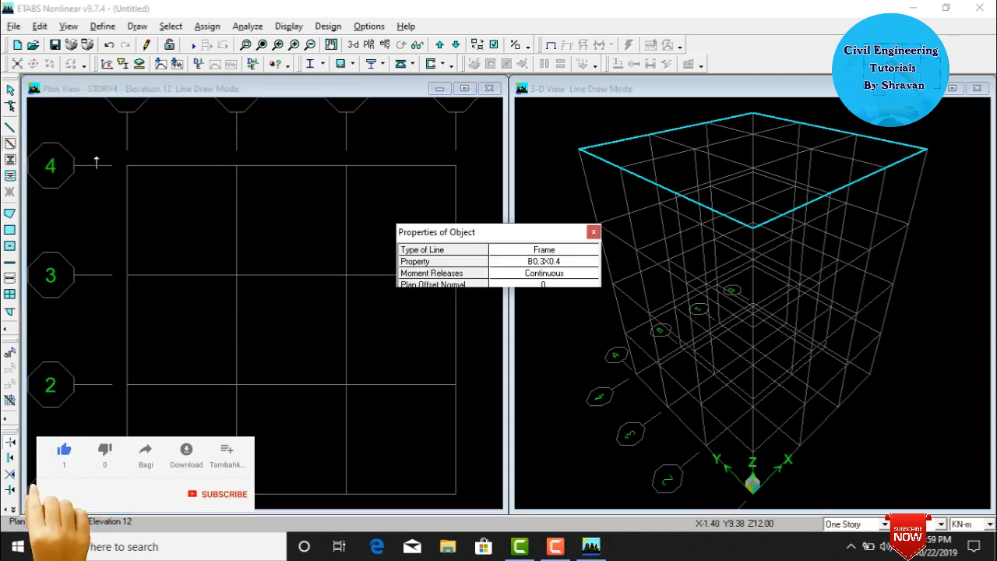
click(854, 525)
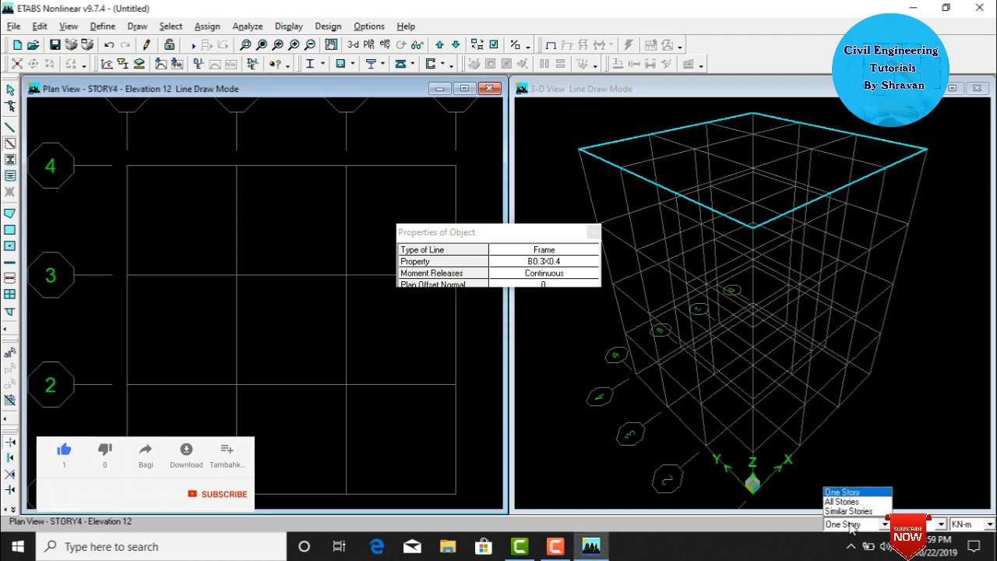
click(845, 503)
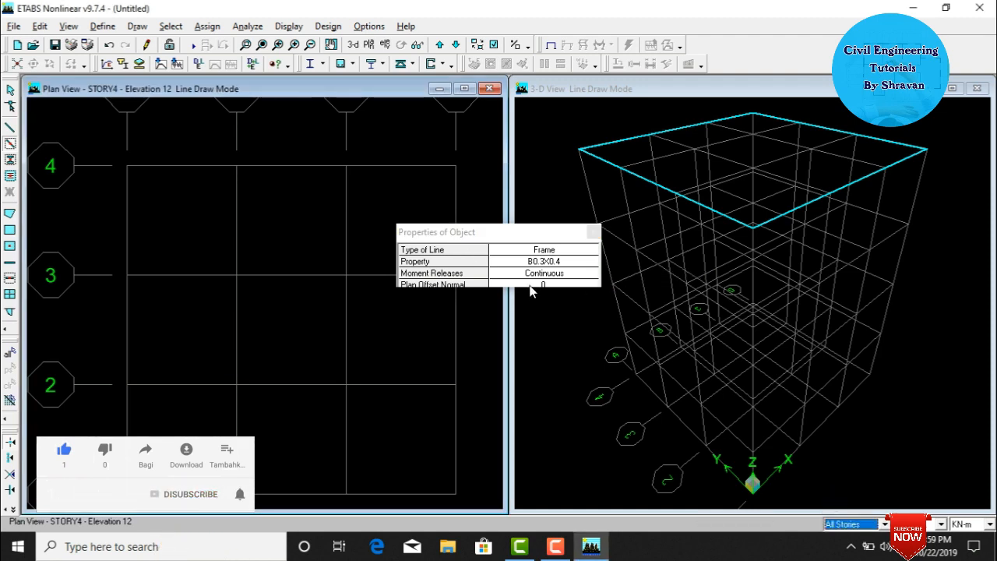
drag(527, 232, 588, 53)
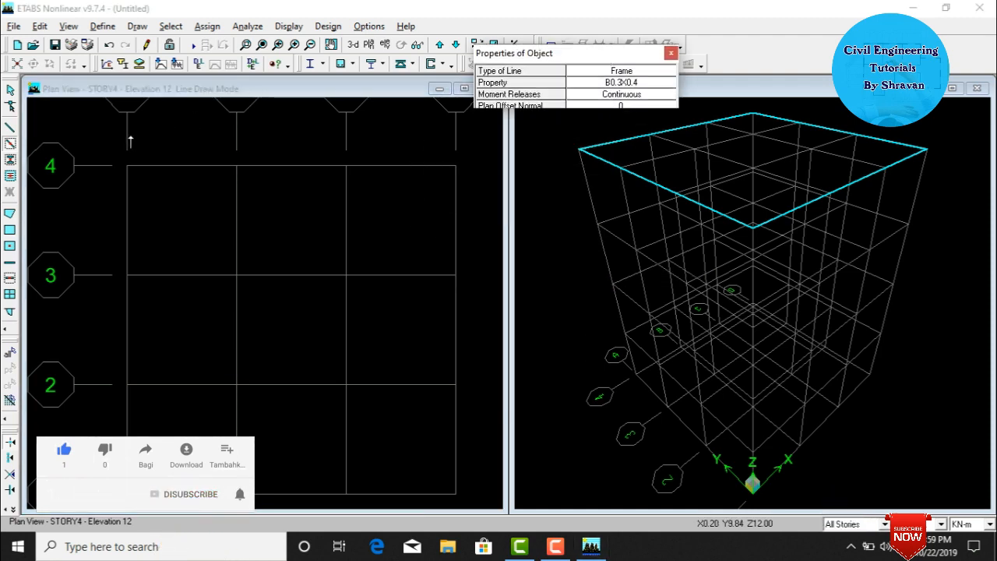
drag(120, 140, 470, 502)
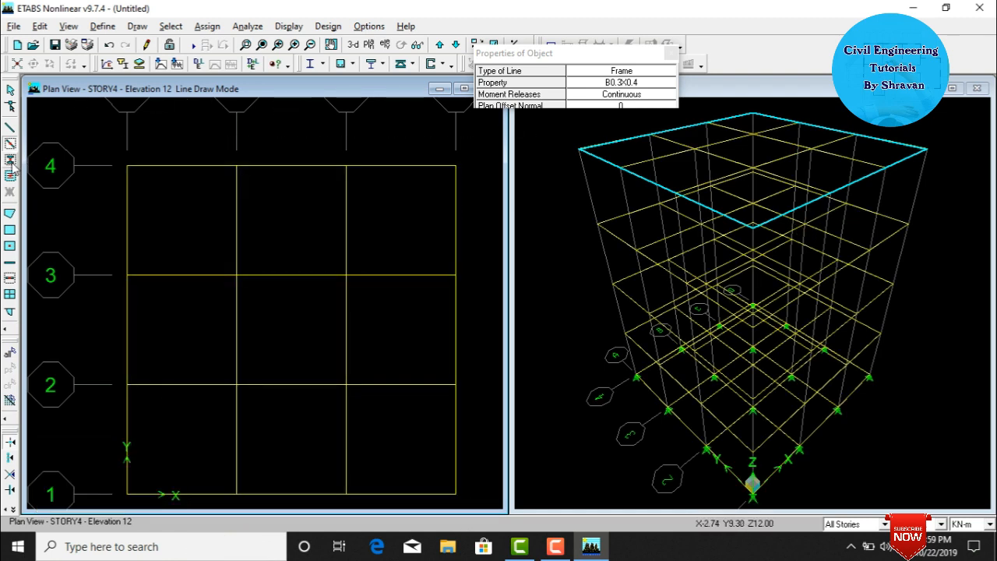
Create C0.4X0.4 columns at every grid intersection of the plan, on all stories.
click(11, 160)
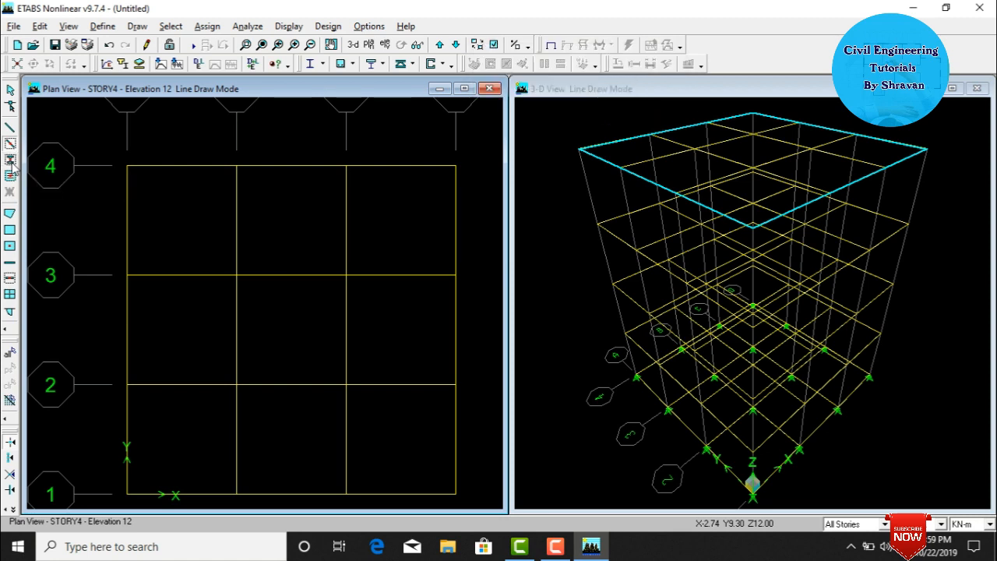
click(621, 77)
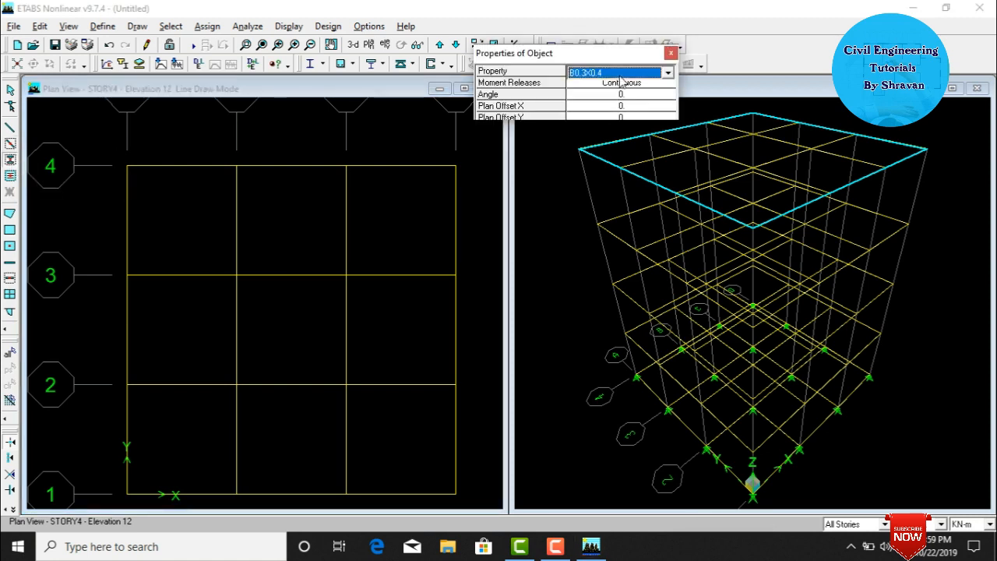
click(621, 77)
click(571, 96)
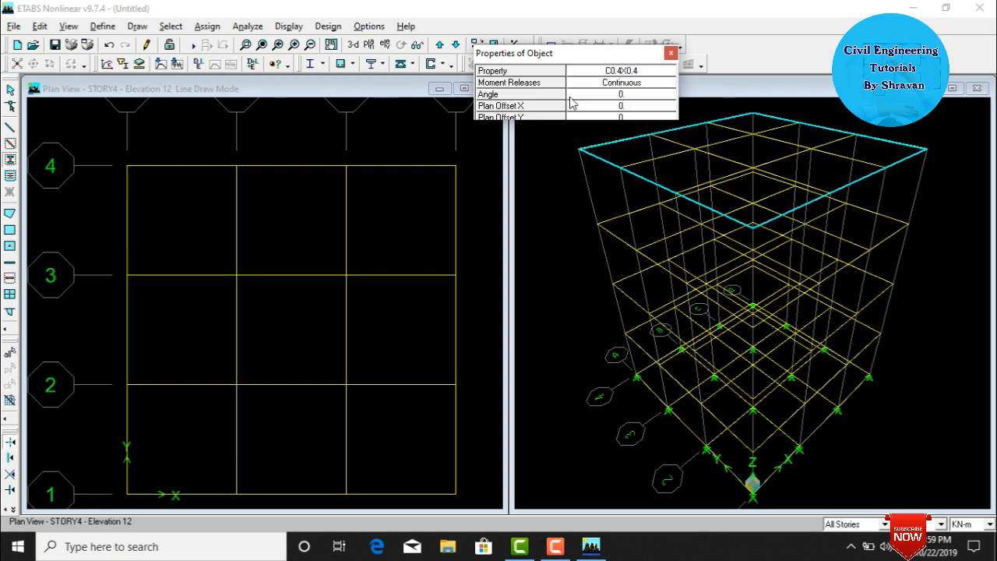
drag(100, 154, 481, 507)
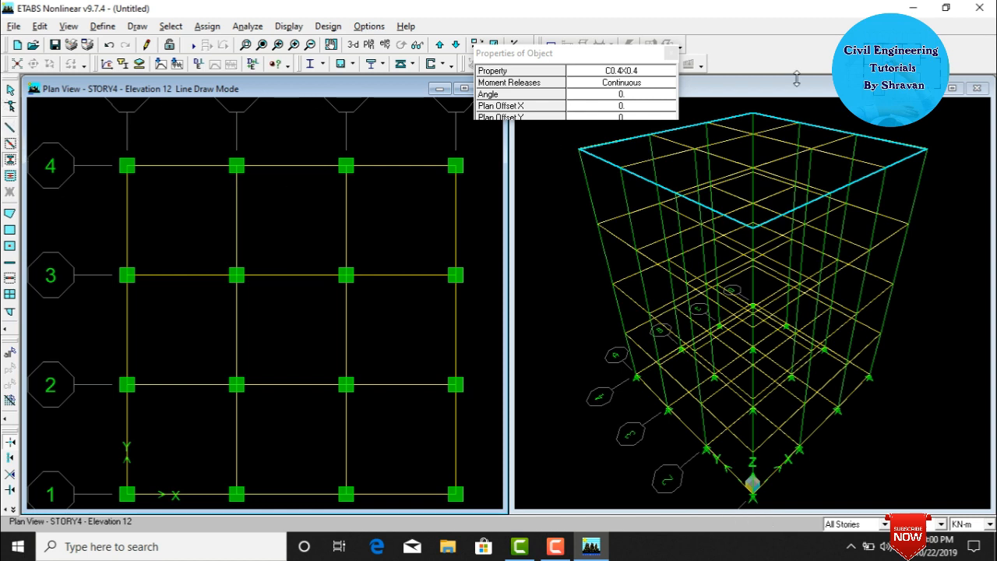
click(672, 49)
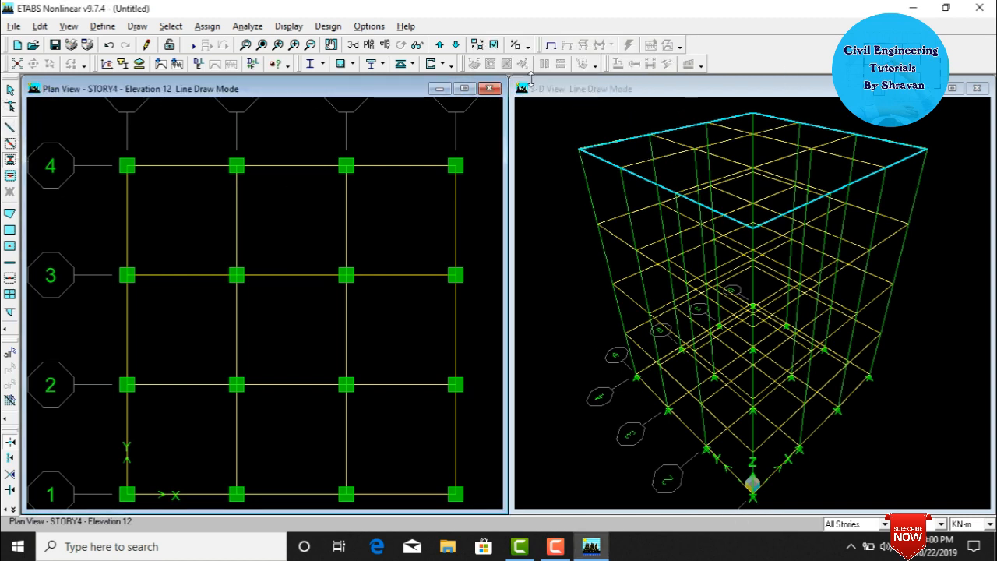
Create S125 slab areas in every grid bay of the plan, on all stories.
click(9, 214)
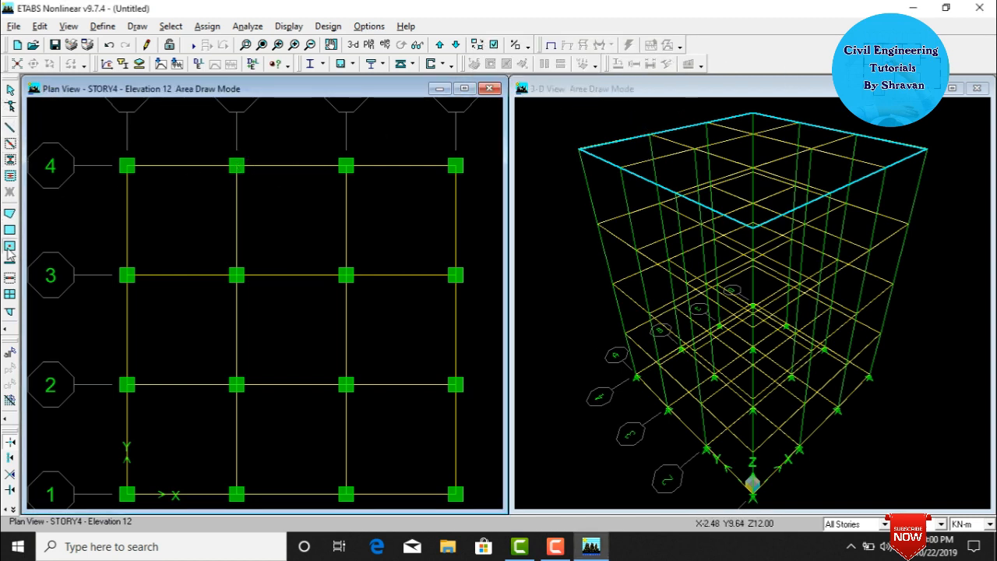
click(9, 246)
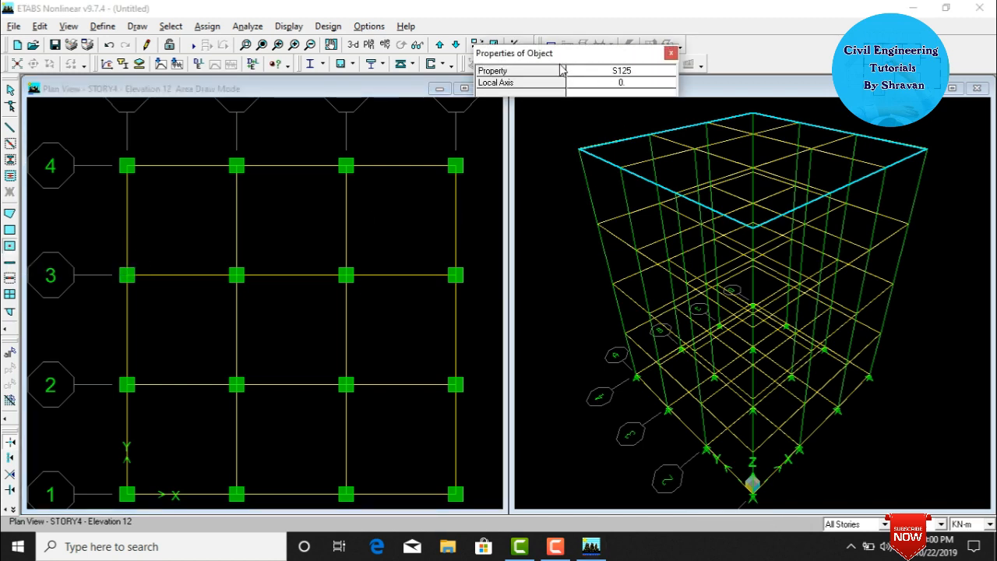
drag(97, 143, 481, 508)
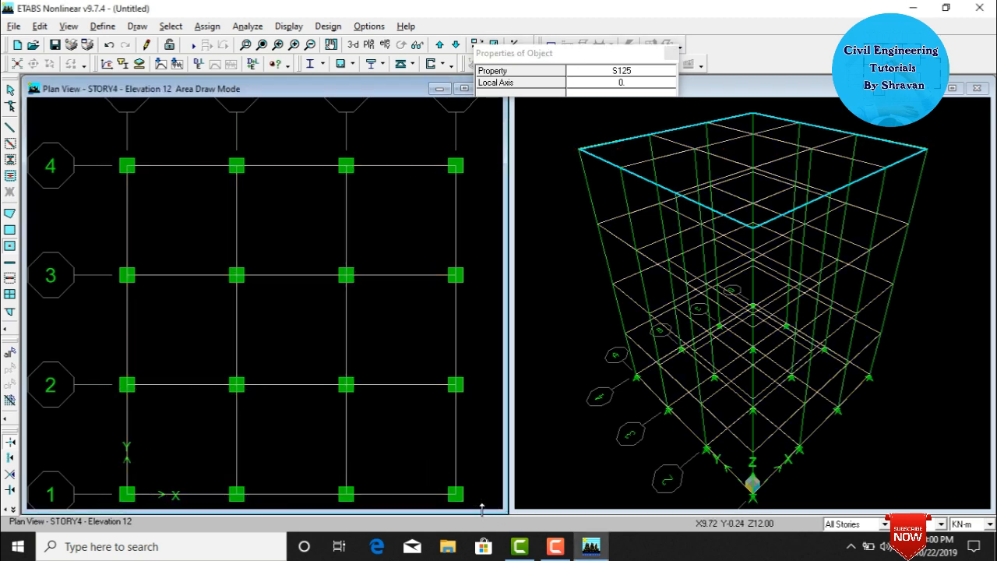
click(670, 53)
Turn on Object Fill in the building view options and apply it to all windows.
click(493, 45)
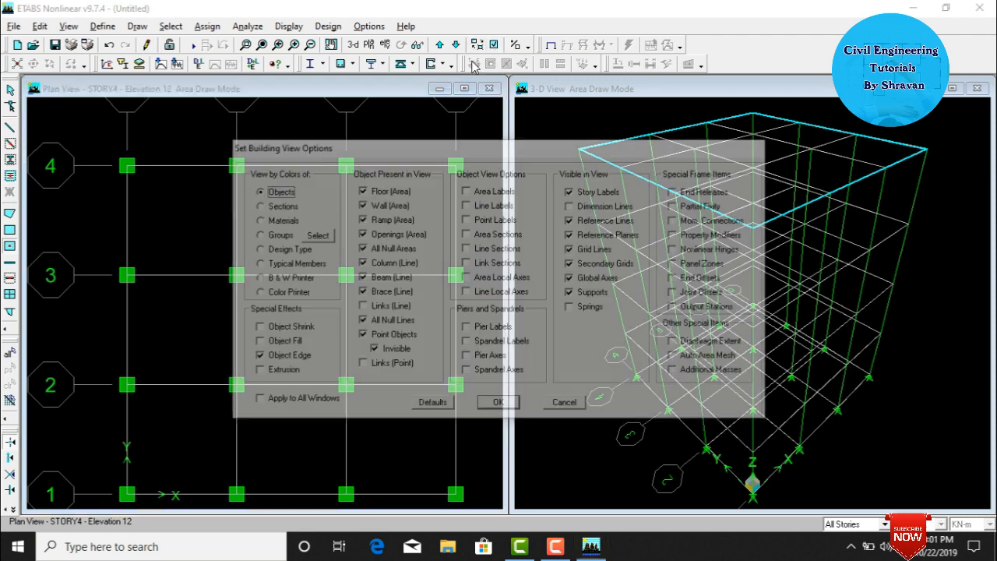
click(283, 344)
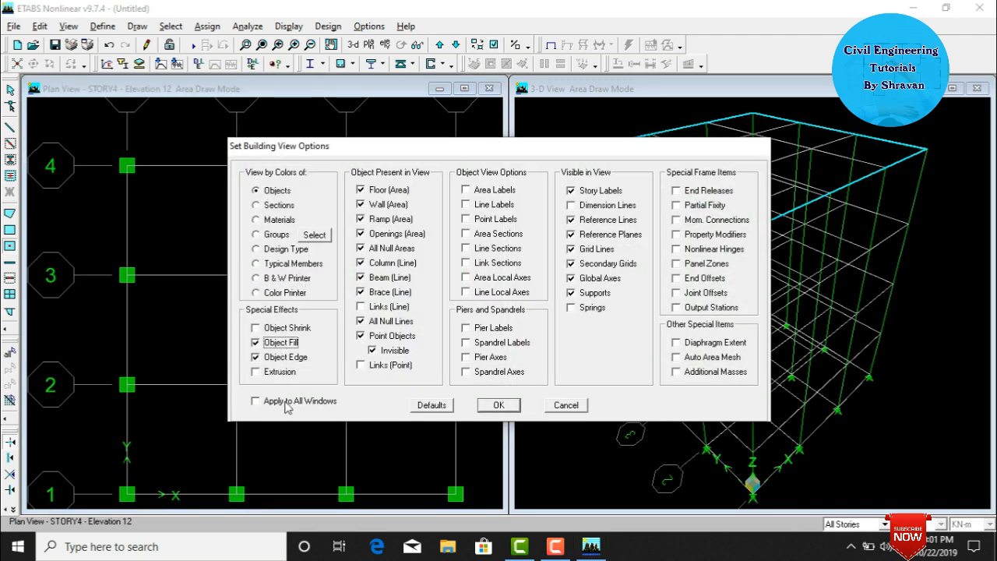
click(286, 402)
click(495, 405)
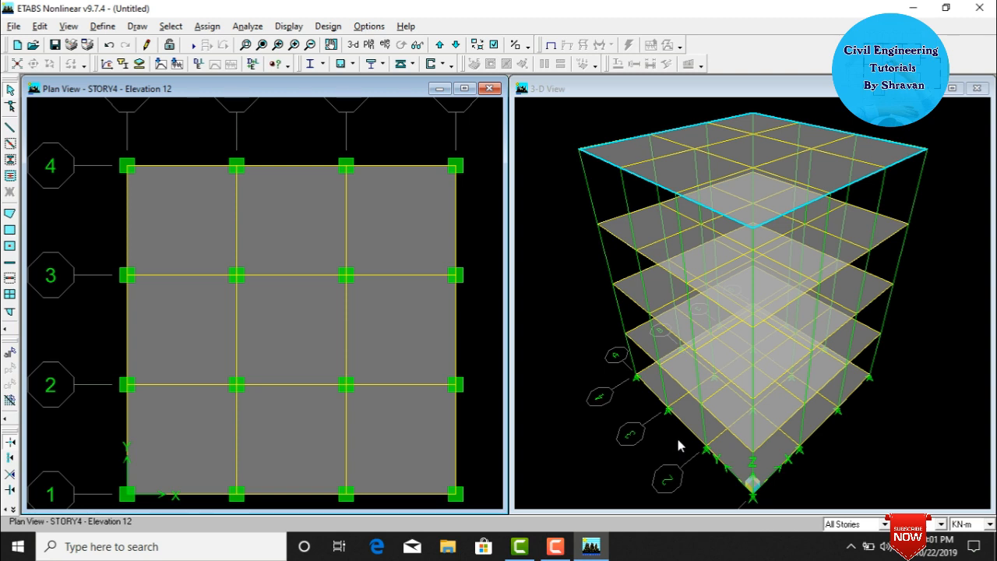
Select all objects at the BASE story level and delete them.
click(171, 27)
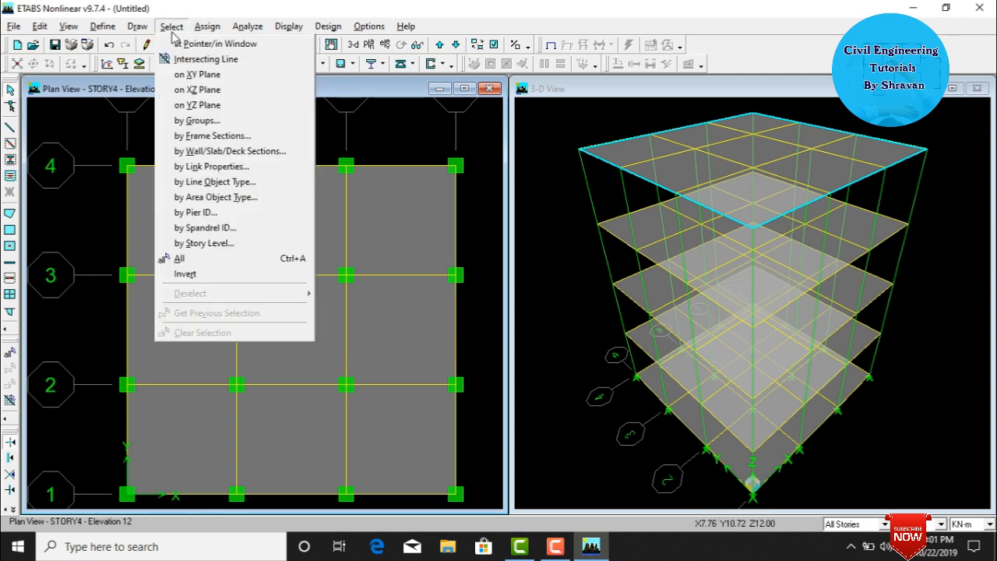
click(201, 243)
click(421, 283)
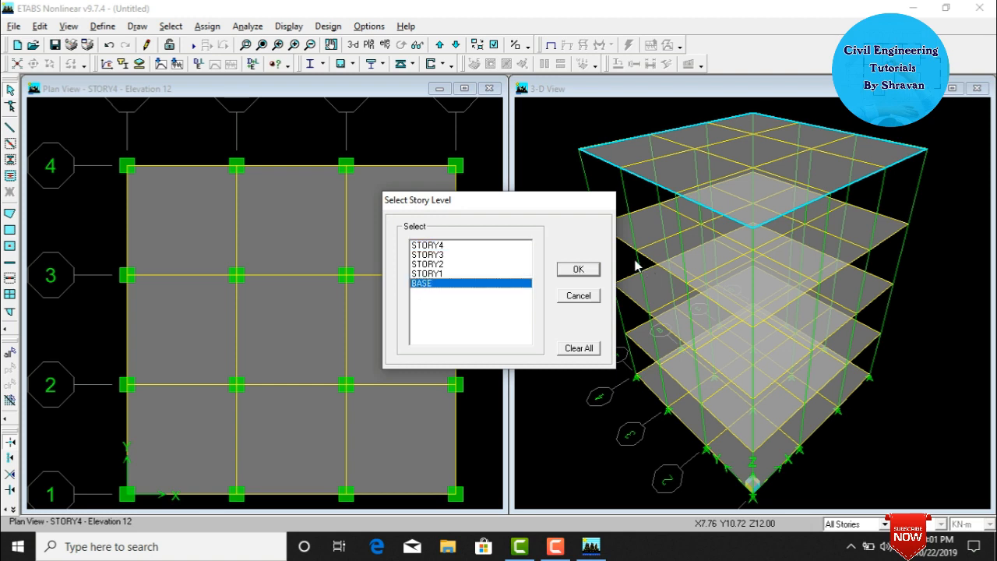
click(574, 269)
key(Delete)
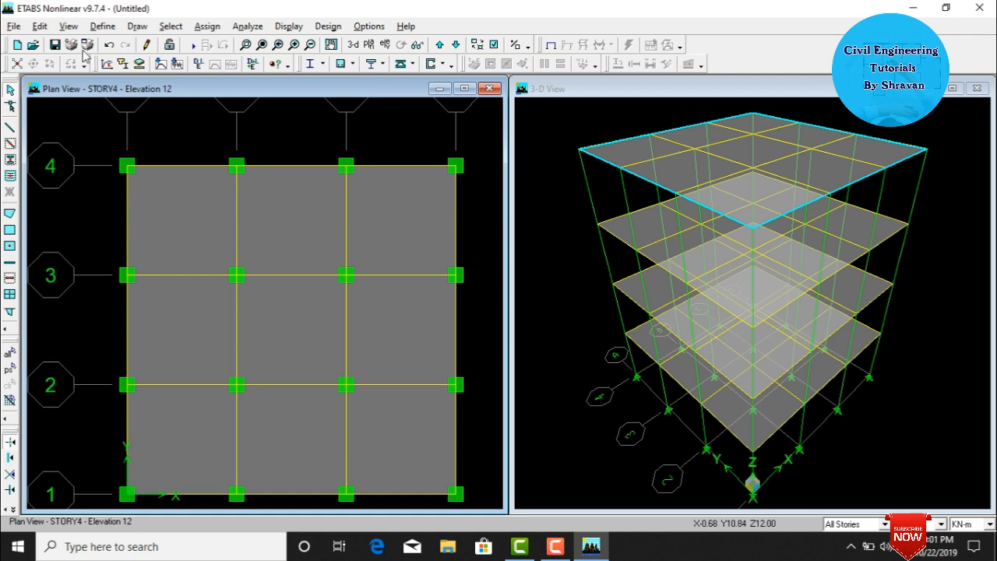
Add a static load case named EQX of type QUAKE with the IS1893 2002 auto lateral load.
click(95, 28)
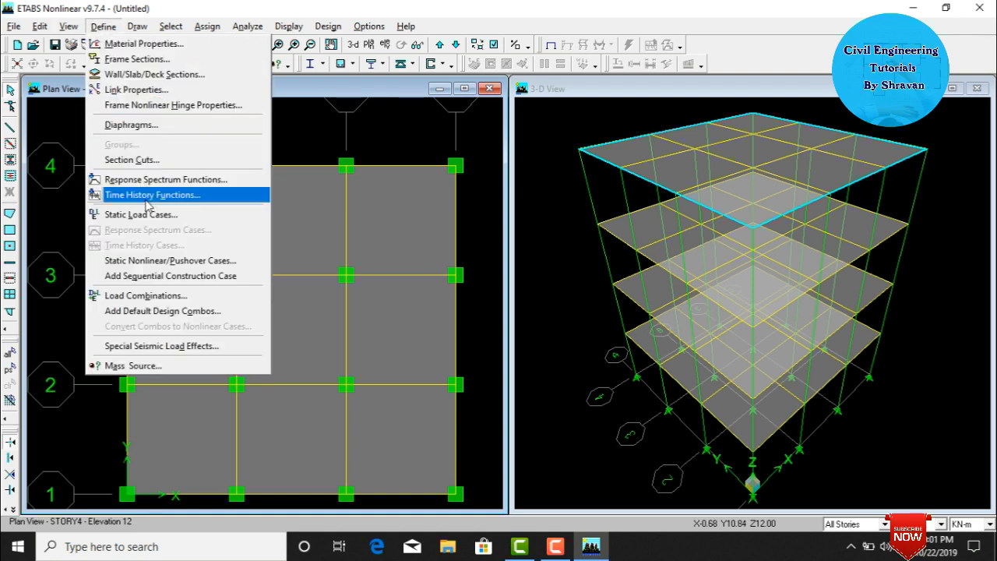
click(148, 215)
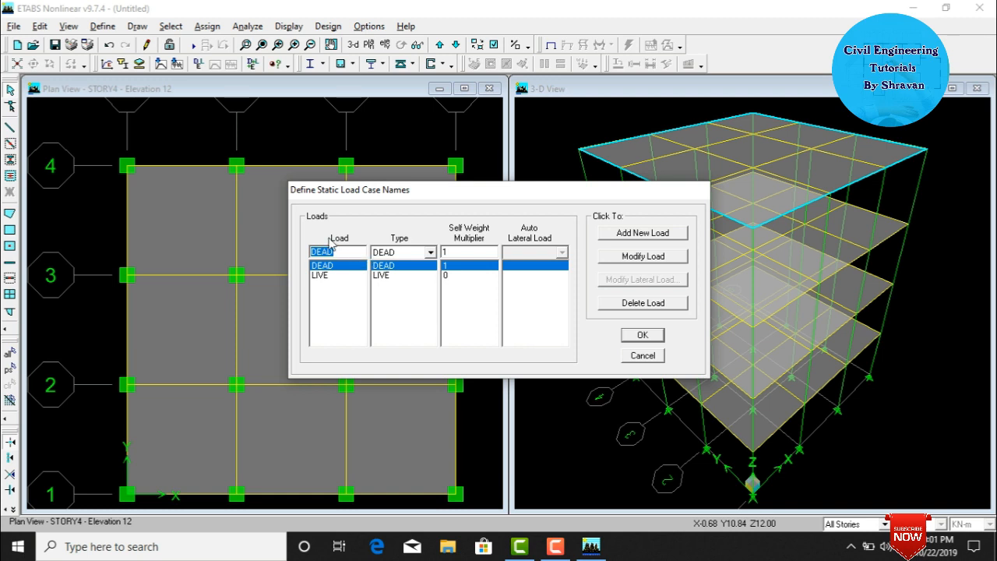
text(EQX)
click(384, 253)
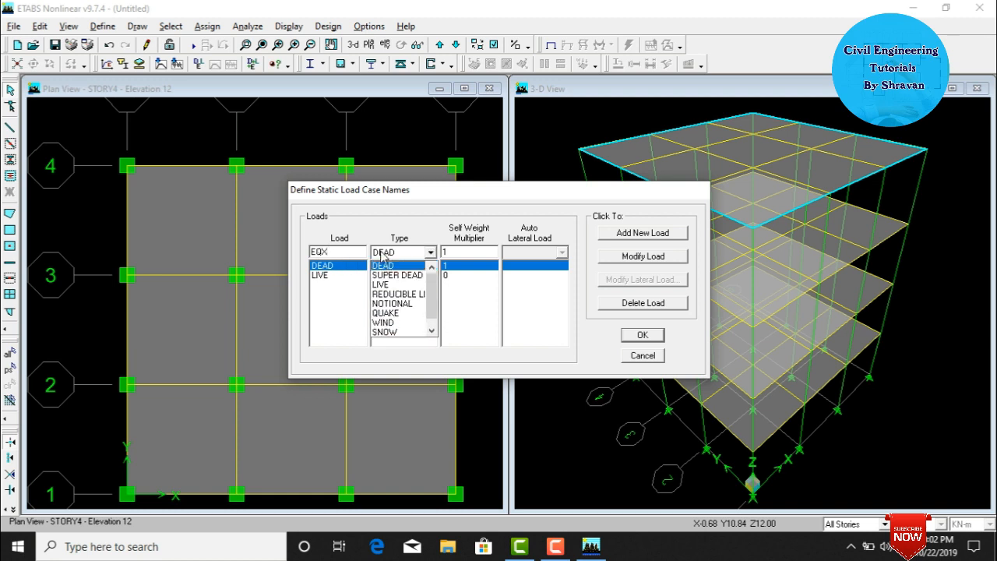
click(384, 313)
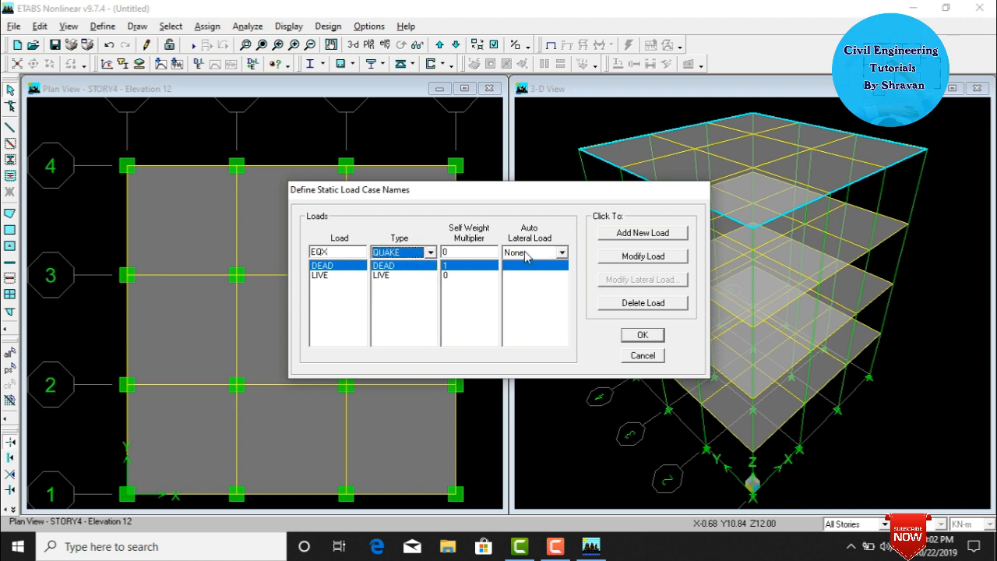
click(526, 253)
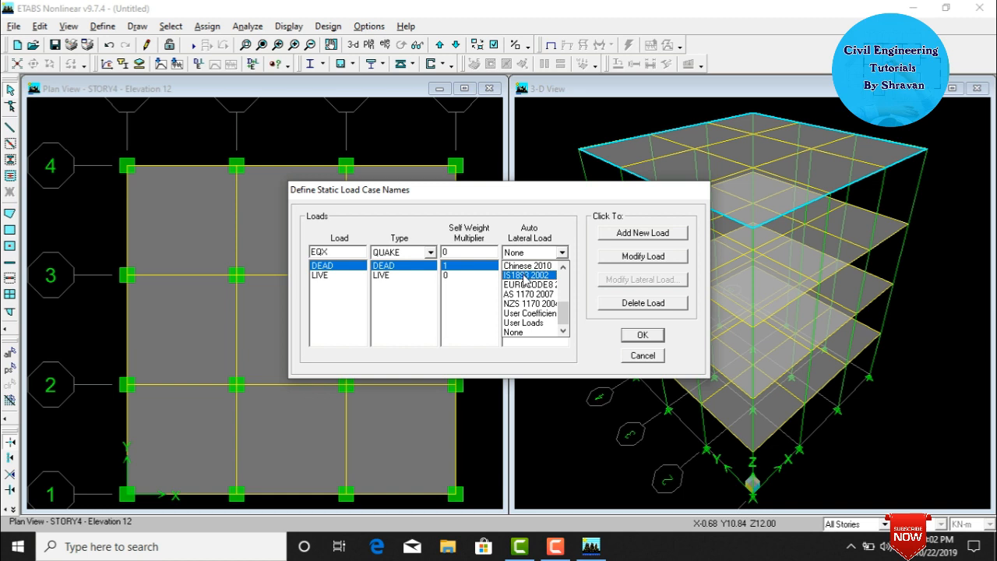
click(527, 275)
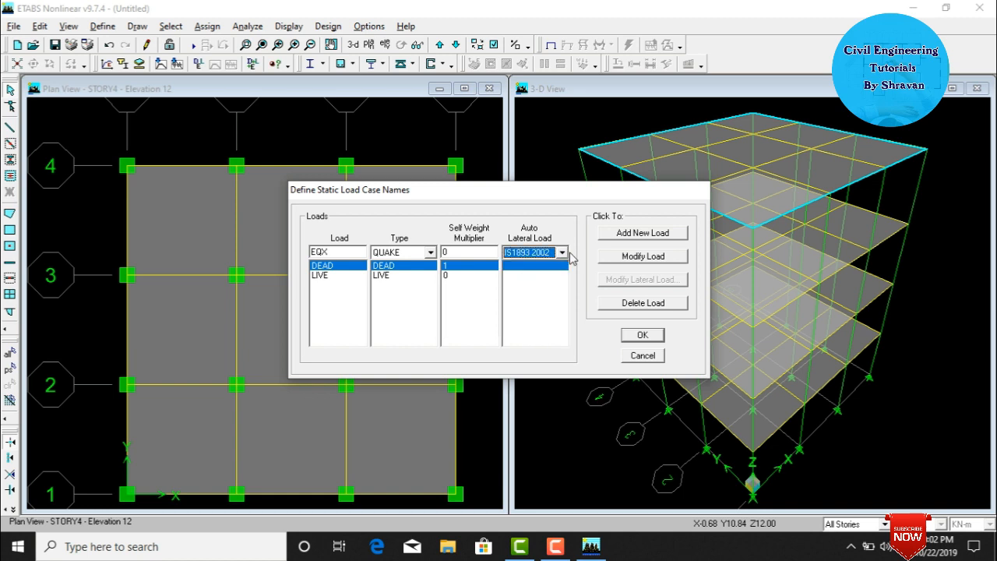
click(646, 233)
Add a second QUAKE load case named EQY with the IS1893 2002 auto lateral load.
double_click(335, 253)
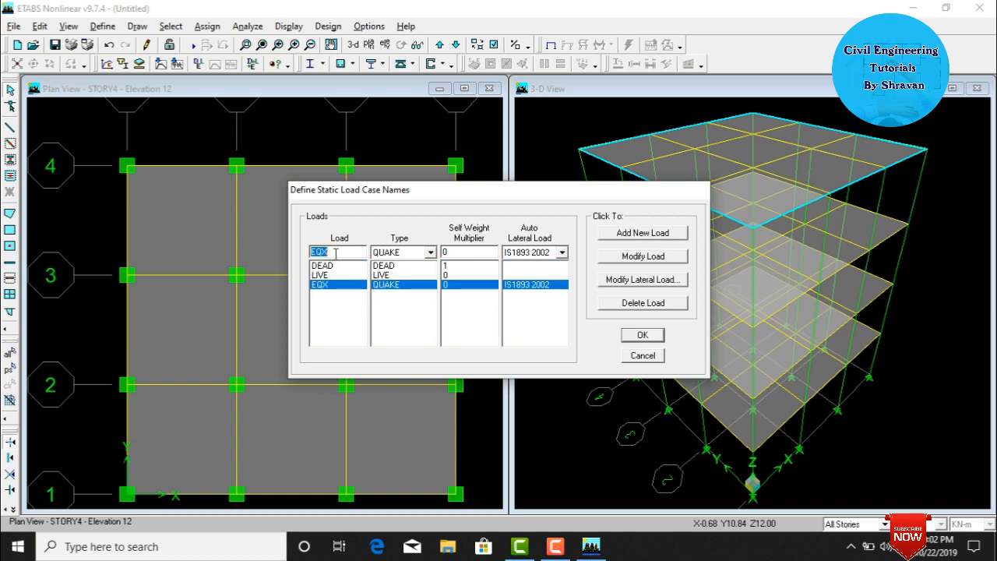
click(335, 253)
text(Y)
click(625, 235)
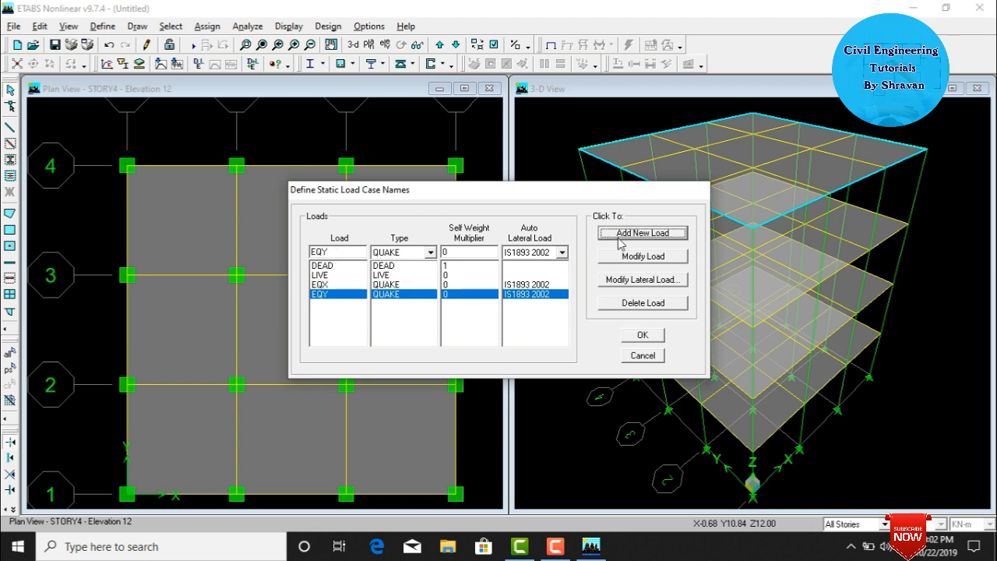
Define the EQX lateral load in the X direction with a per-code seismic zone factor of 0.36.
click(318, 285)
click(323, 293)
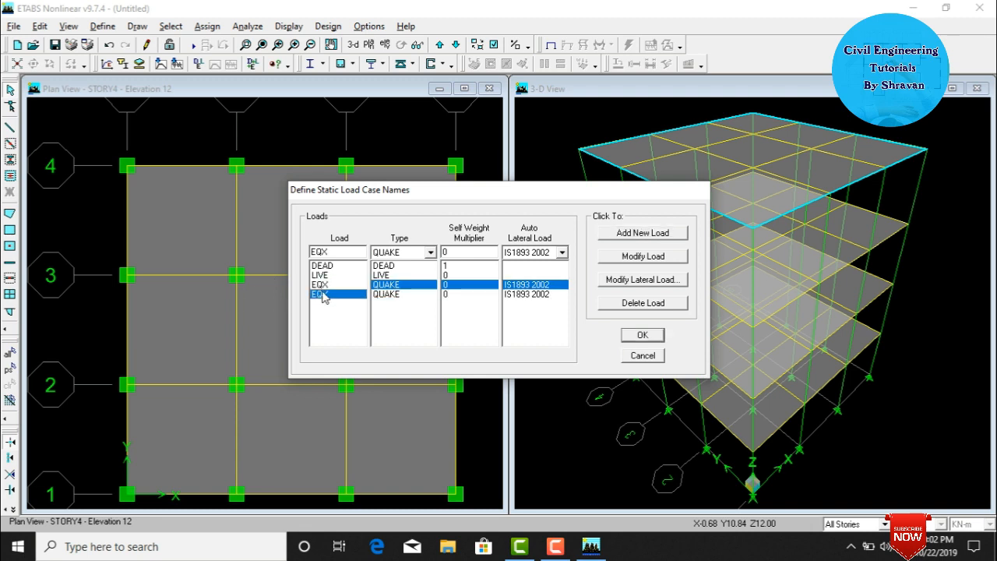
click(321, 285)
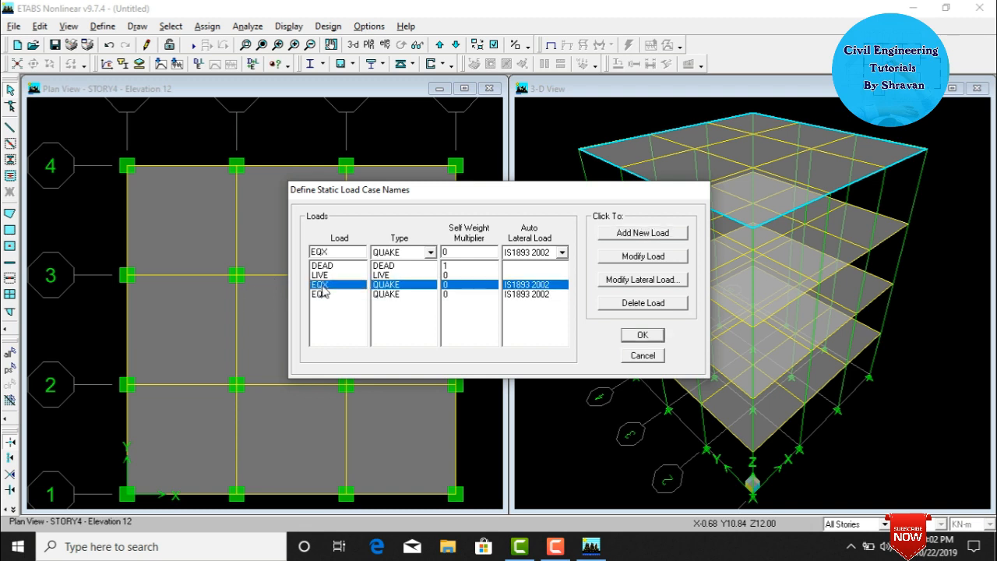
click(323, 295)
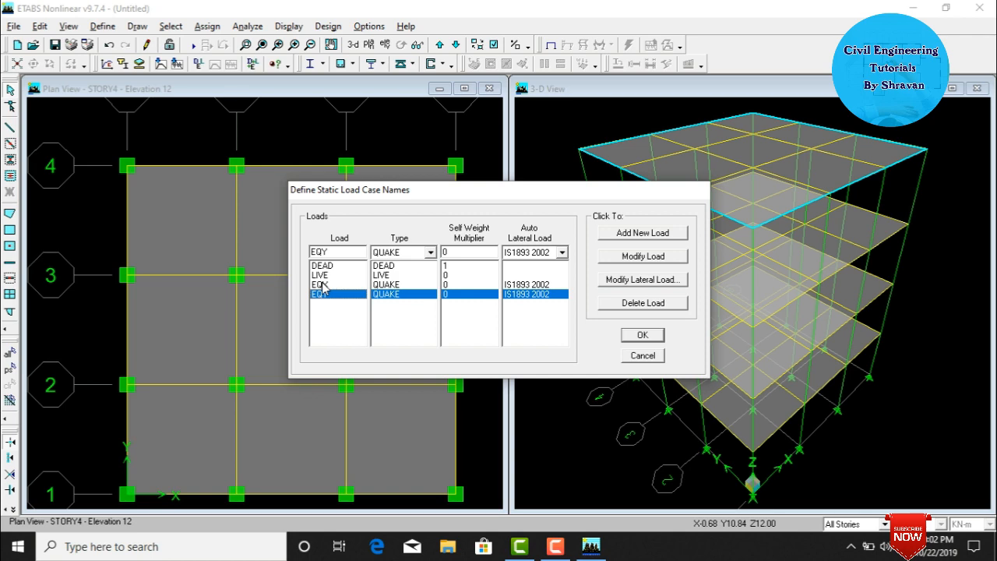
click(321, 285)
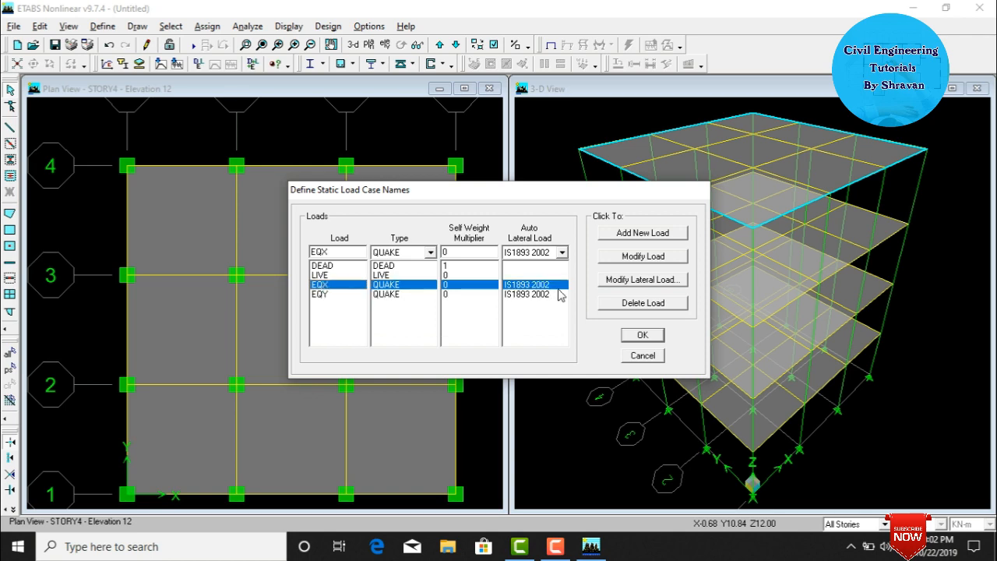
click(617, 284)
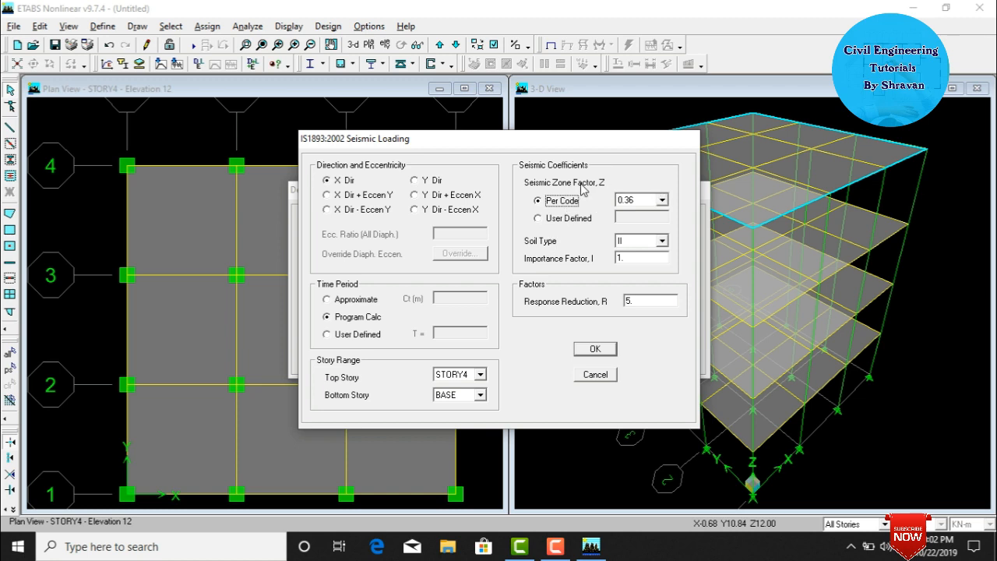
click(651, 201)
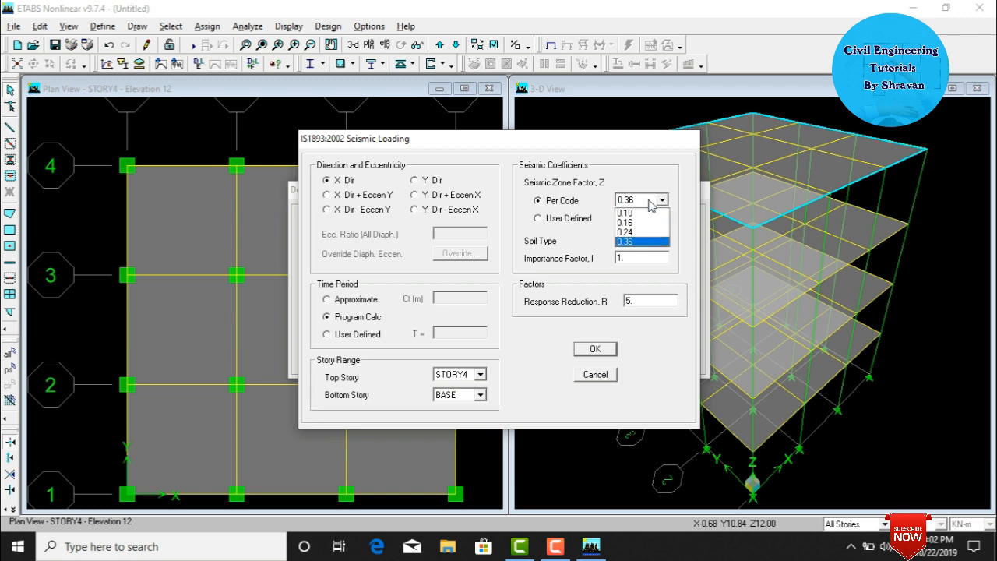
click(641, 242)
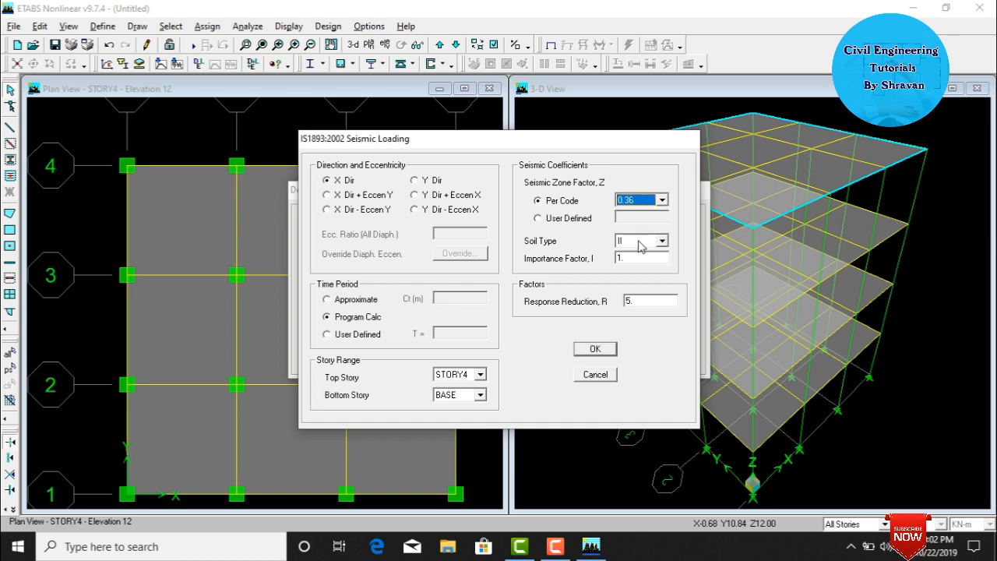
click(343, 184)
click(594, 349)
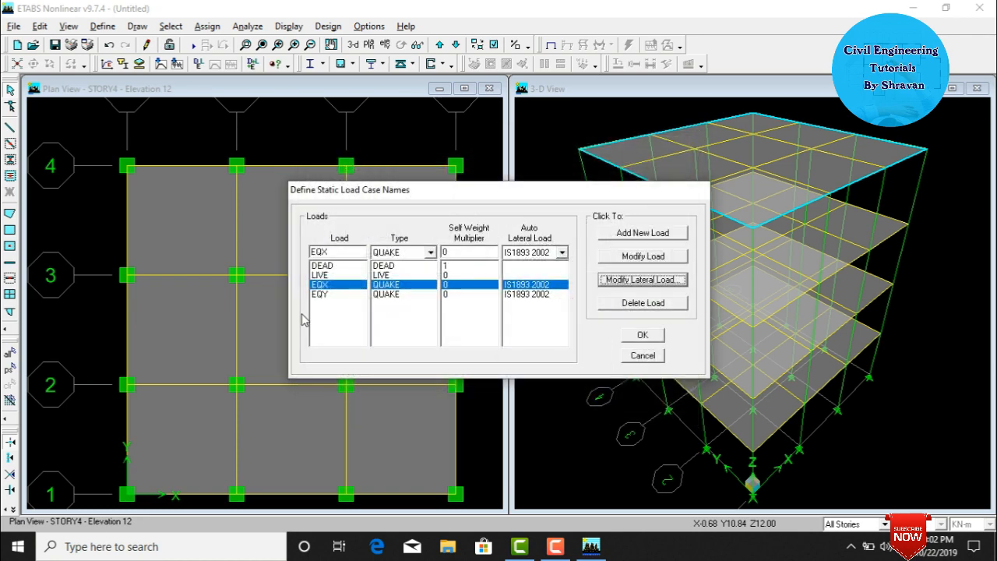
Define the EQY lateral load in the Y direction with zone factor 0.36 and accept the static load cases.
click(327, 294)
click(627, 282)
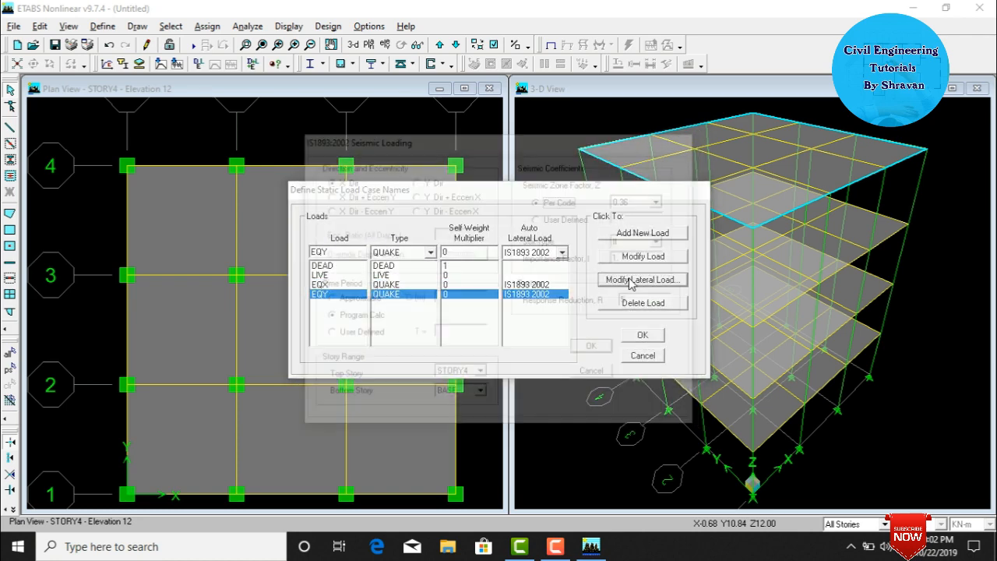
click(420, 181)
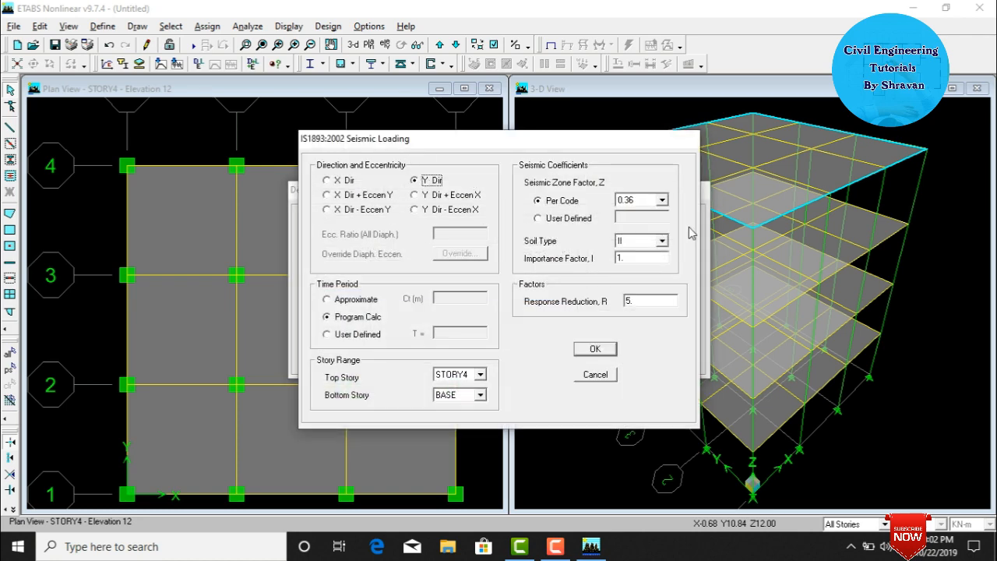
click(661, 199)
click(637, 240)
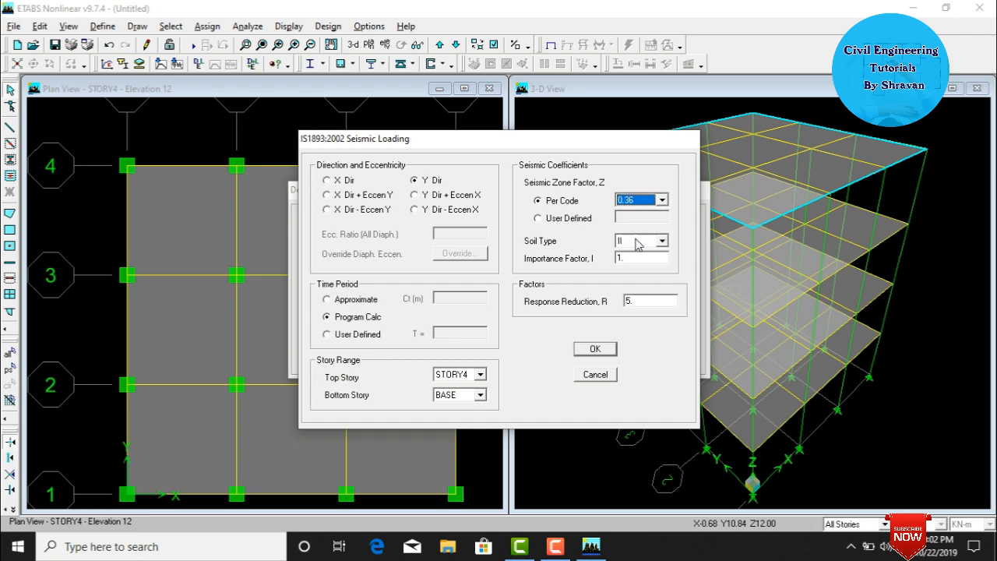
click(597, 349)
click(633, 334)
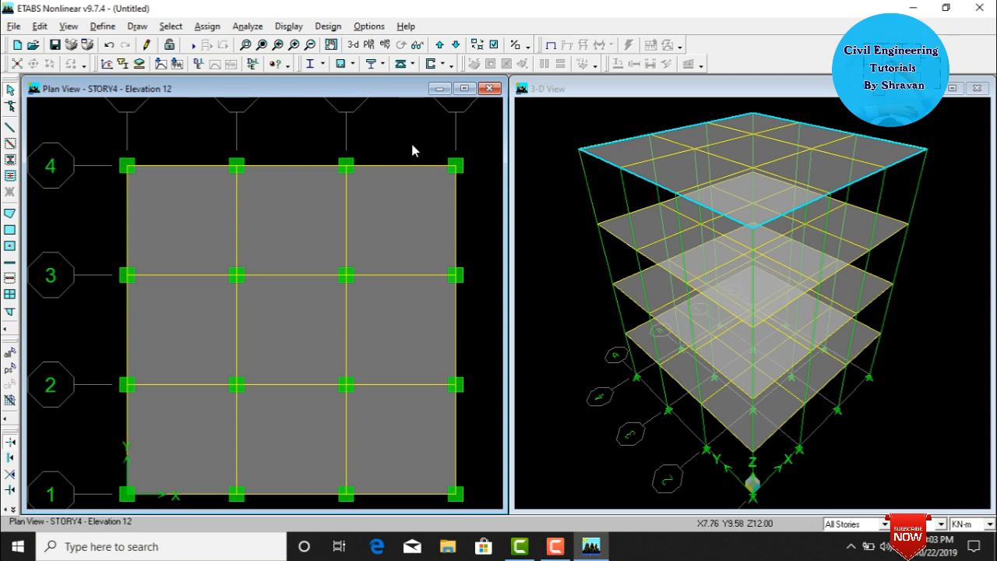
Select the whole model and add DEAD point loads of 1 for all three global forces and all three moments to the existing loads.
key(ctrl+a)
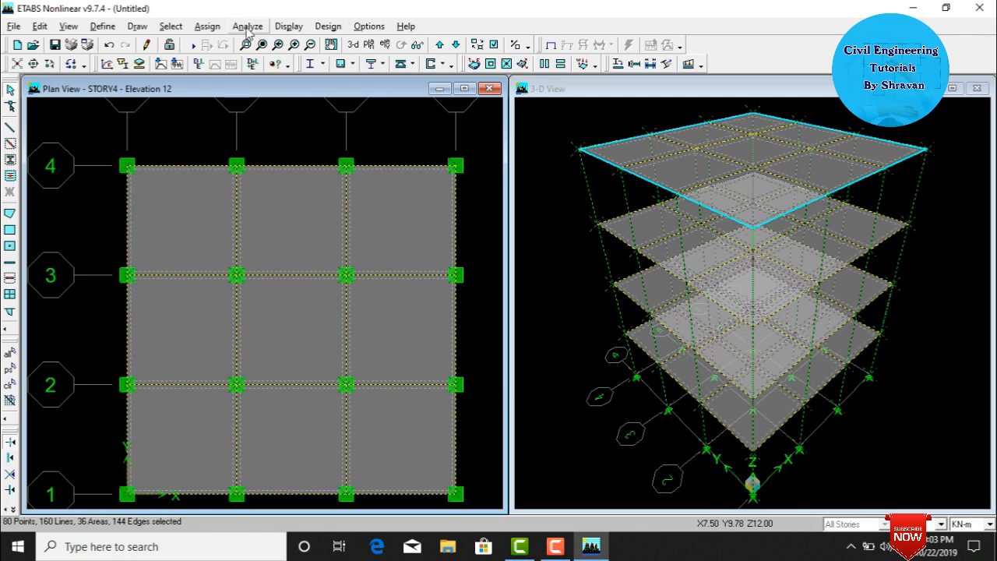
click(208, 26)
mouse_move(241, 94)
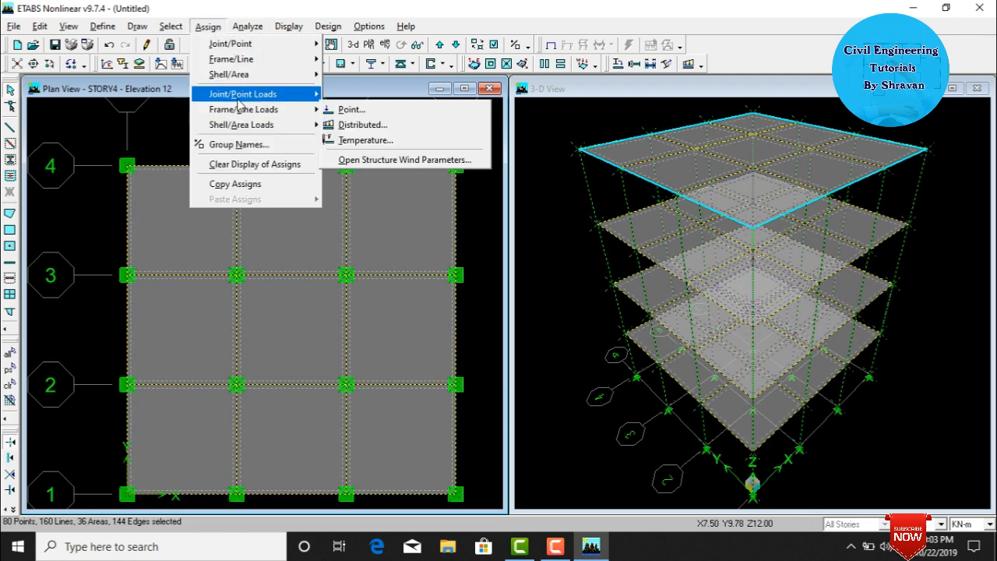
click(341, 94)
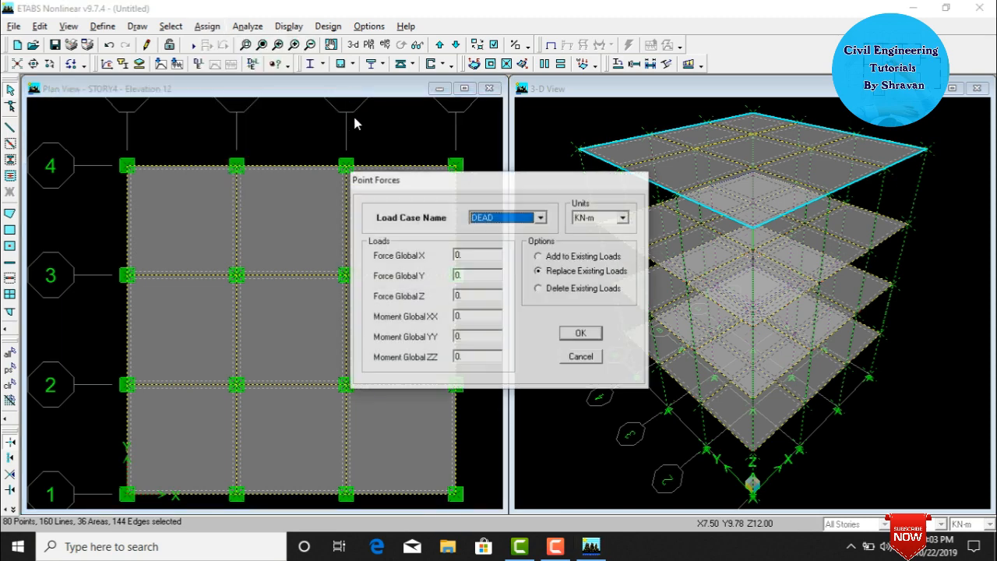
click(540, 257)
double_click(482, 257)
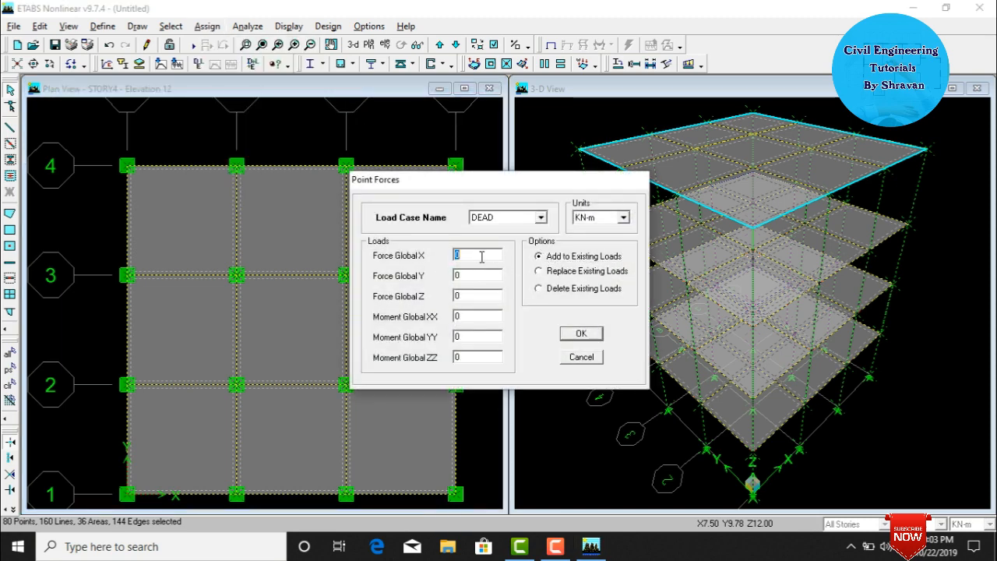
text(1)
key(Tab)
text(1)
key(Tab)
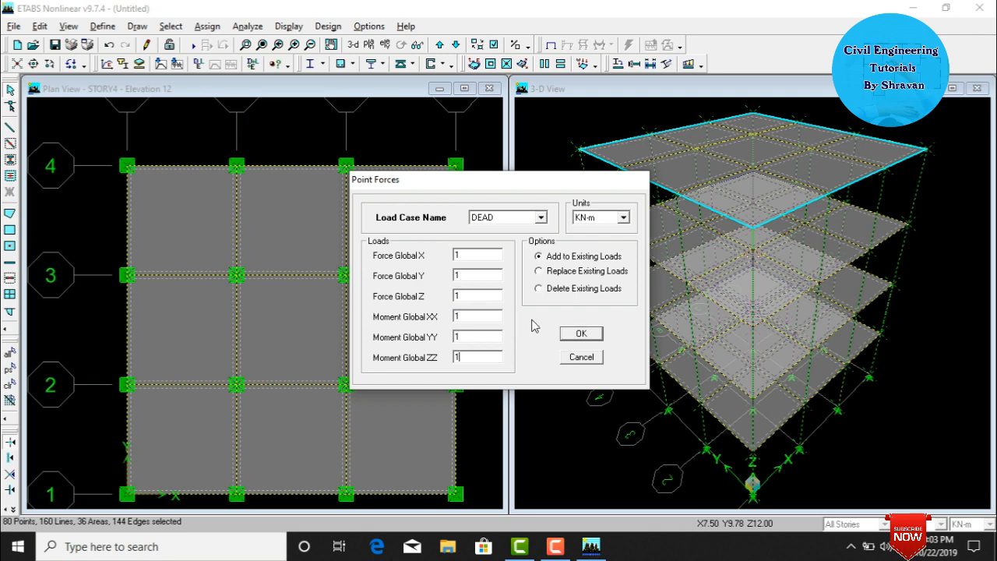
click(581, 333)
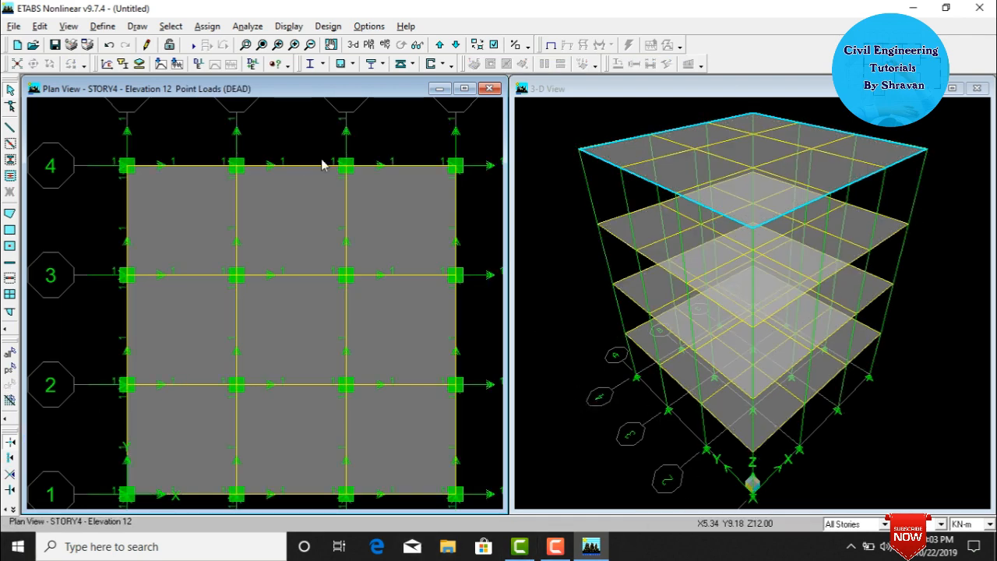
Select all frame members that use the B0.3X0.4 beam section.
click(171, 27)
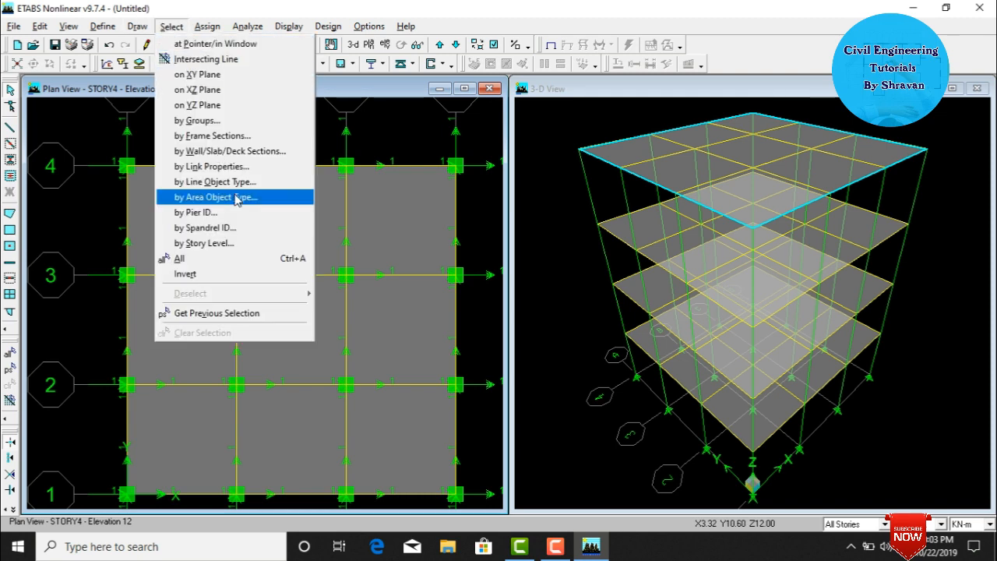
click(212, 137)
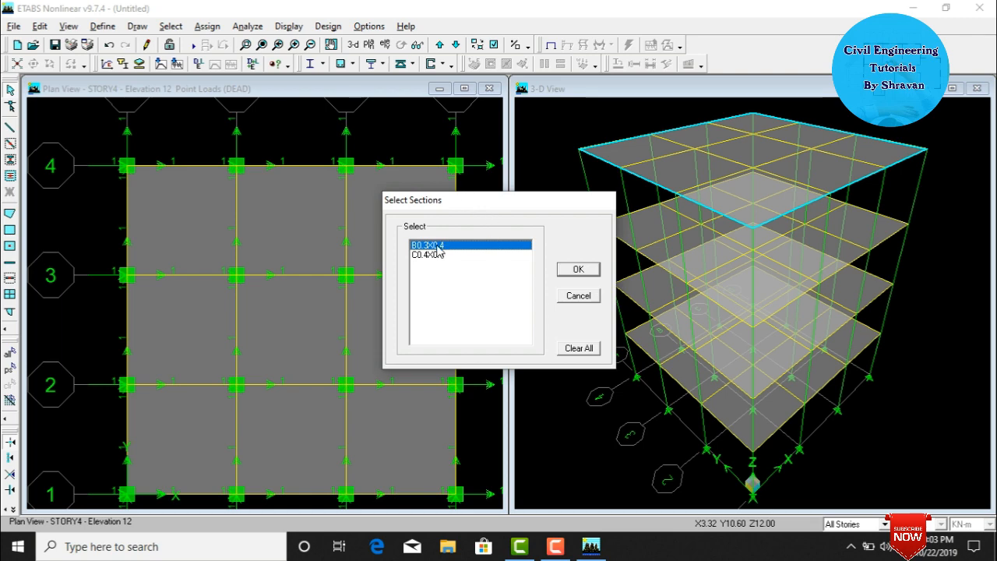
click(577, 270)
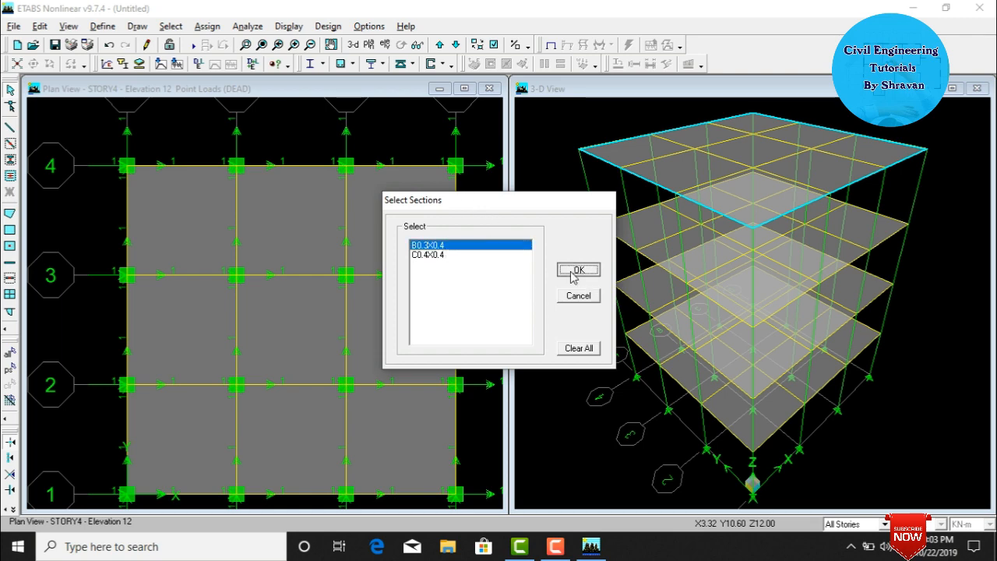
Switch to Calculator, compute the beam self-weight as 0.3 × 0.4 × 25, and minimize it.
click(209, 551)
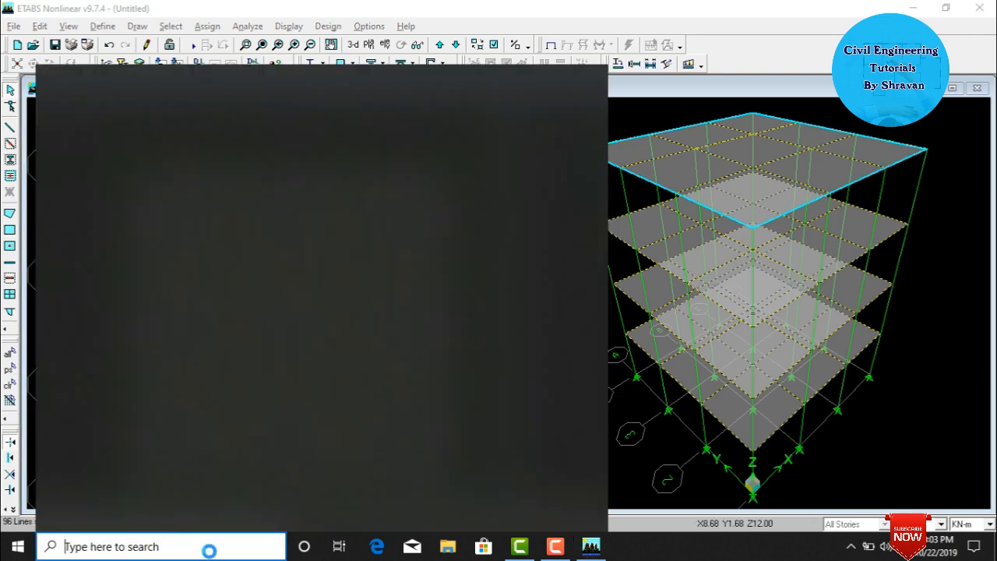
text(cal)
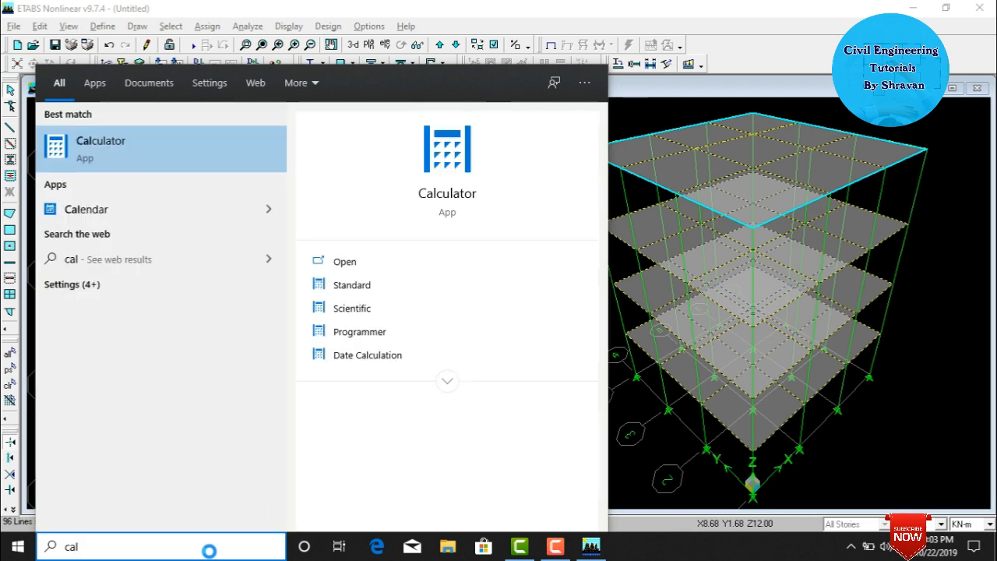
key(Return)
text(0.3)
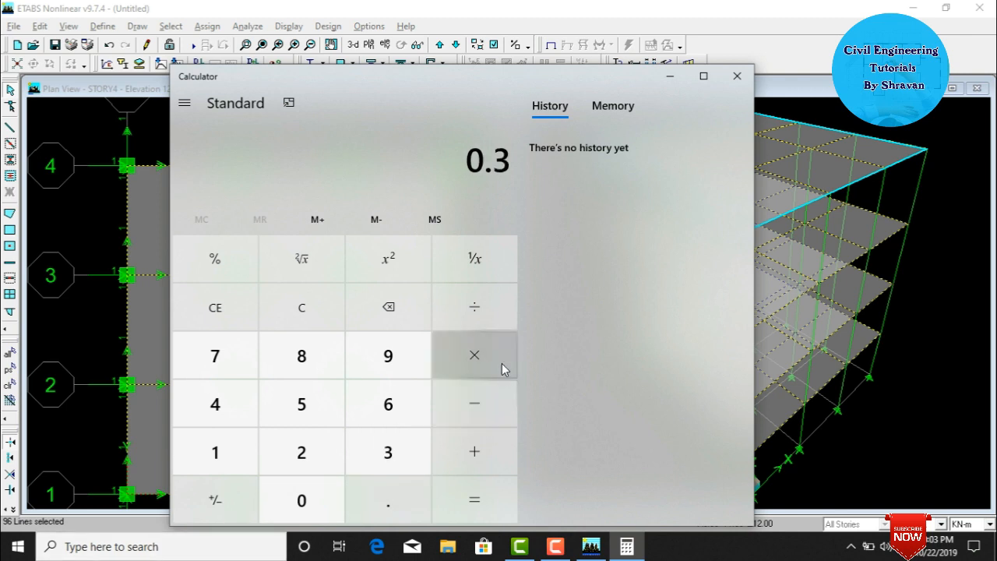
text( × 0.4)
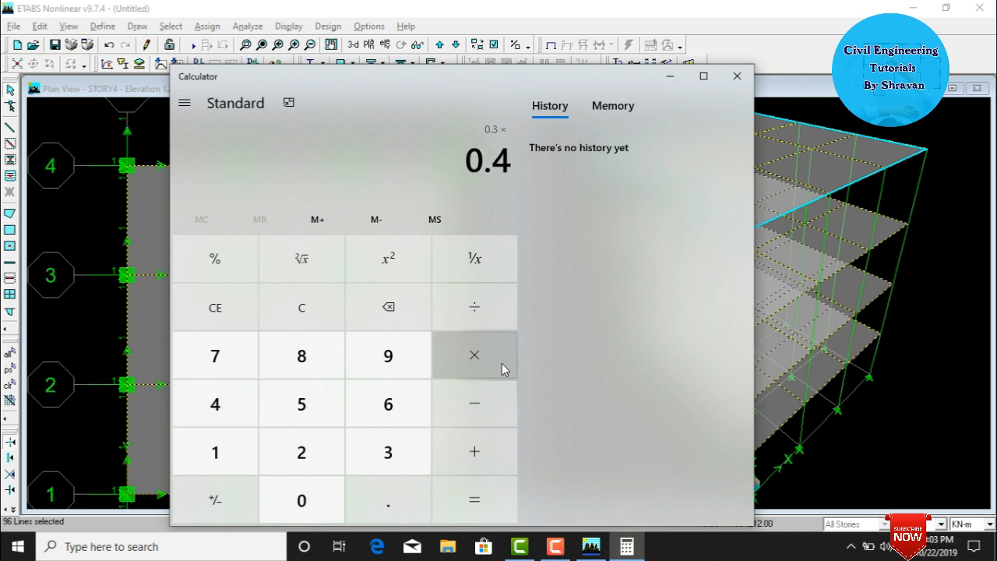
click(502, 363)
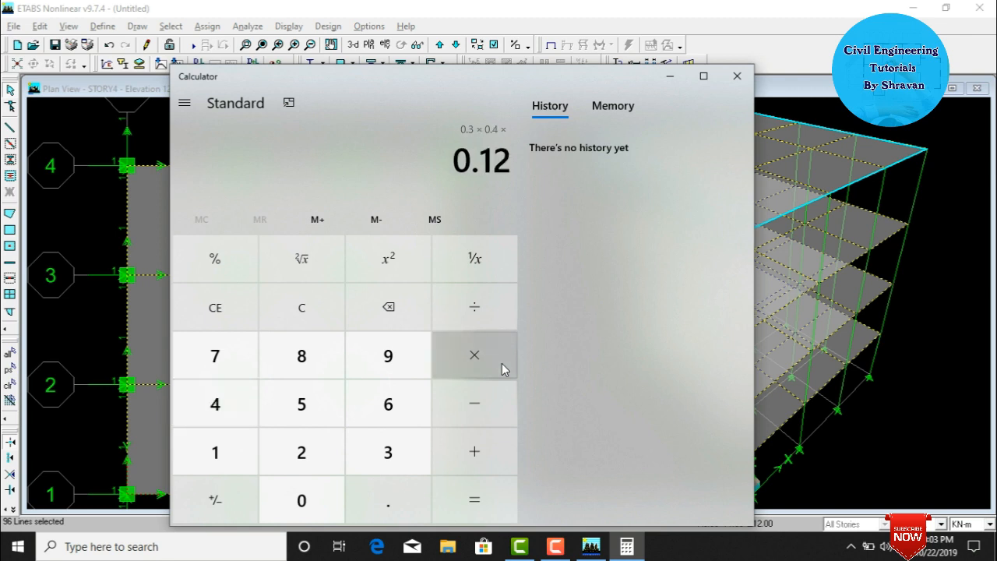
text(25)
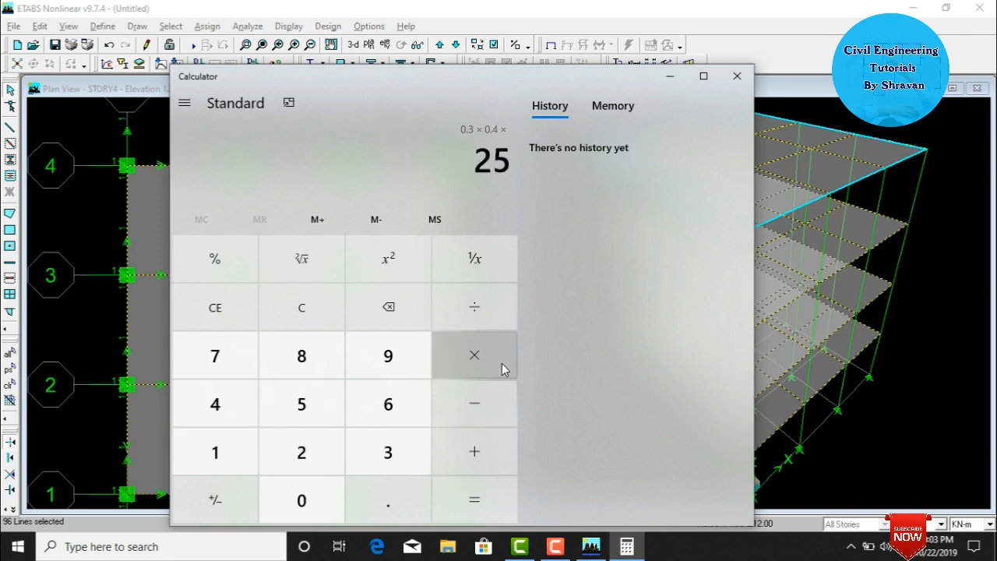
key(Return)
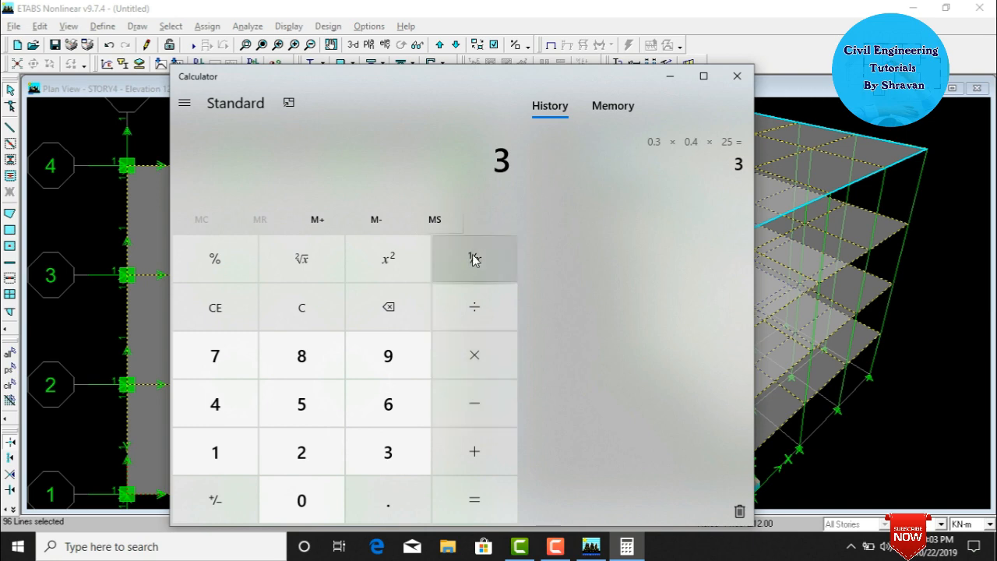
click(670, 81)
Assign a uniform distributed gravity load of 3 in the DEAD case to the selected beams, replacing existing loads.
click(206, 25)
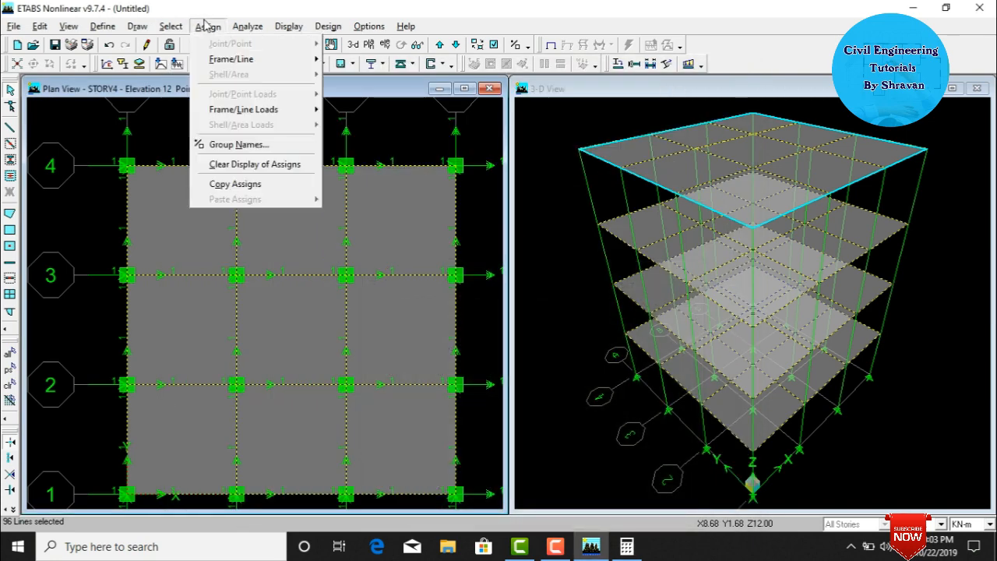
mouse_move(227, 109)
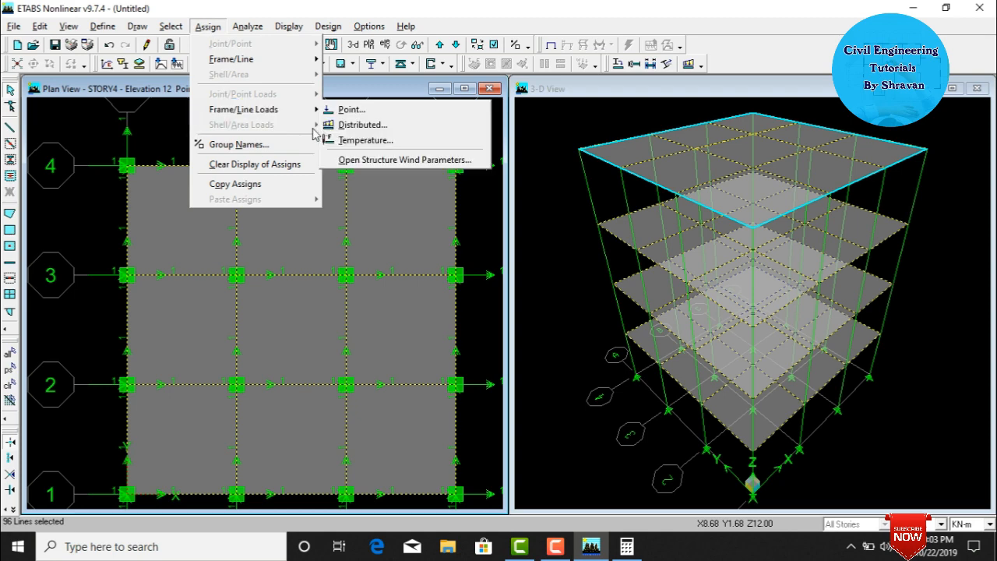
click(362, 125)
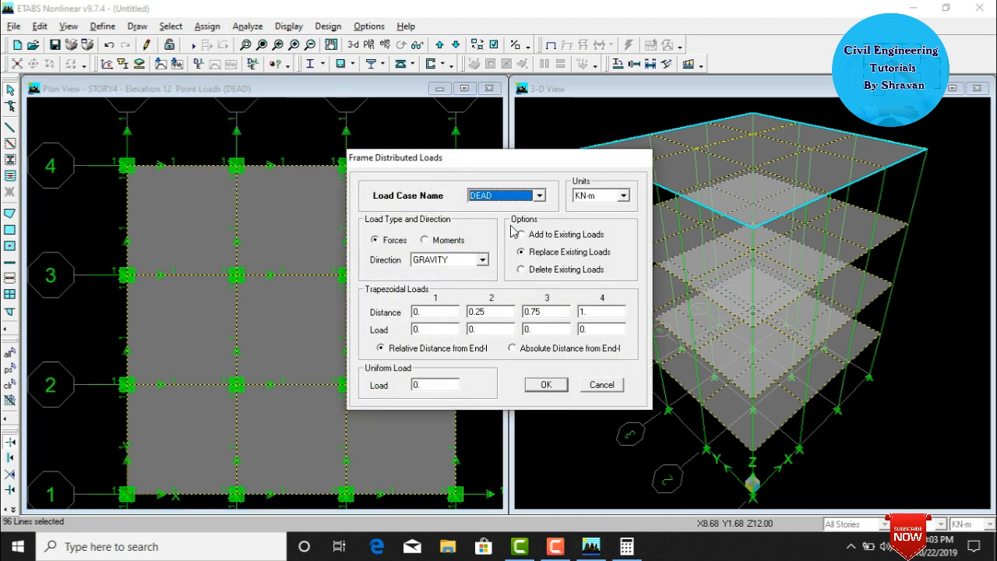
click(436, 382)
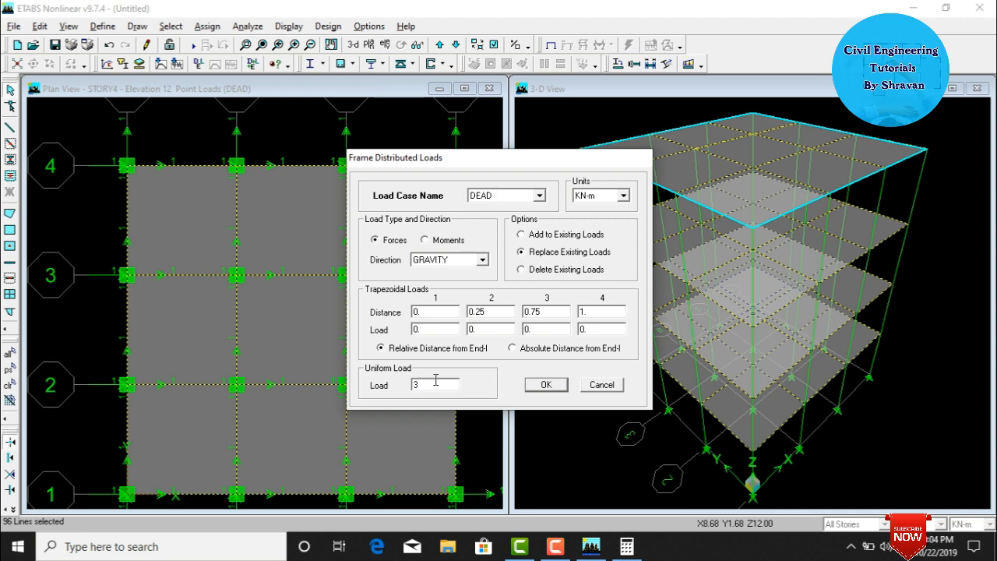
click(546, 385)
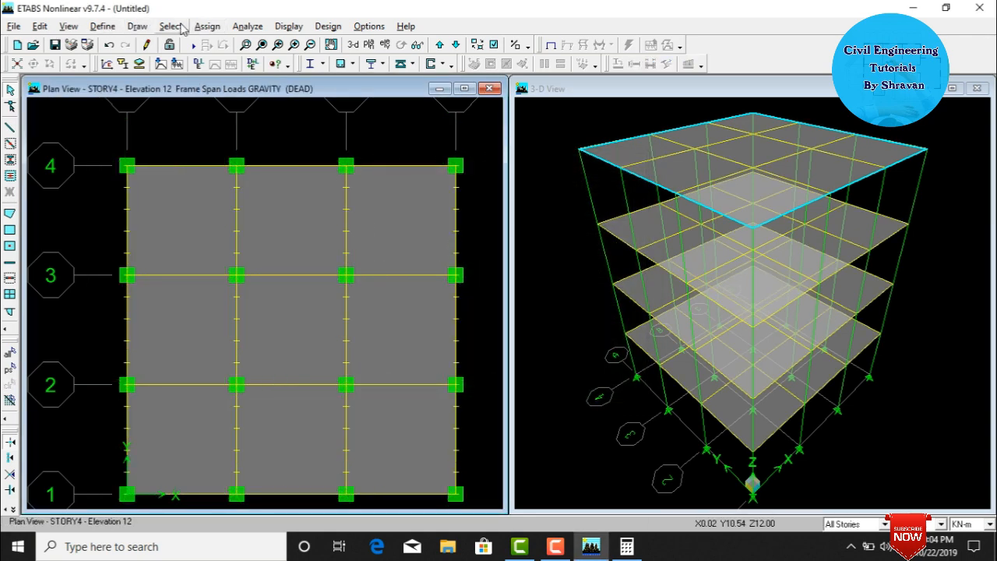
Select all frame members that use the C0.4X0.4 column section.
click(182, 26)
click(191, 130)
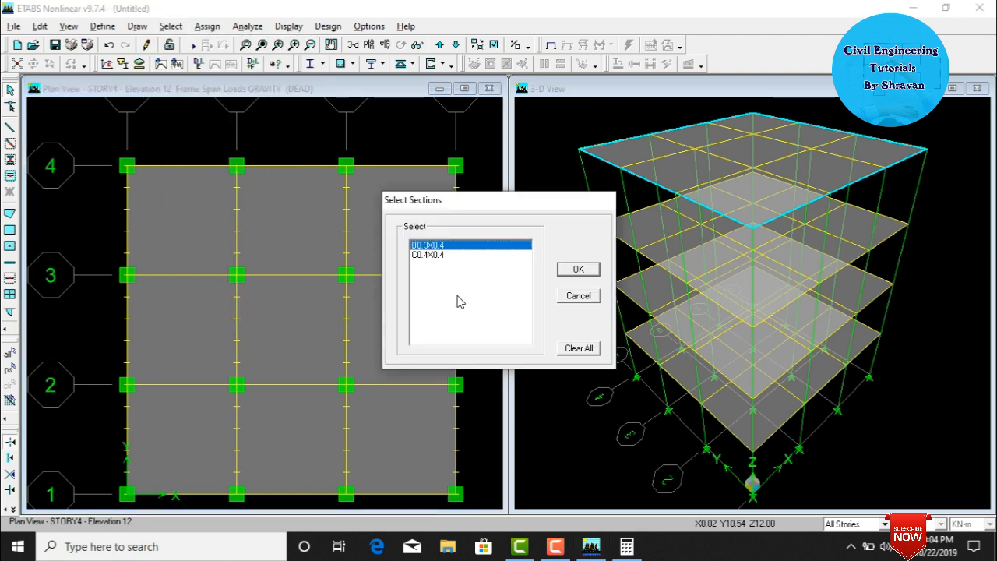
click(465, 254)
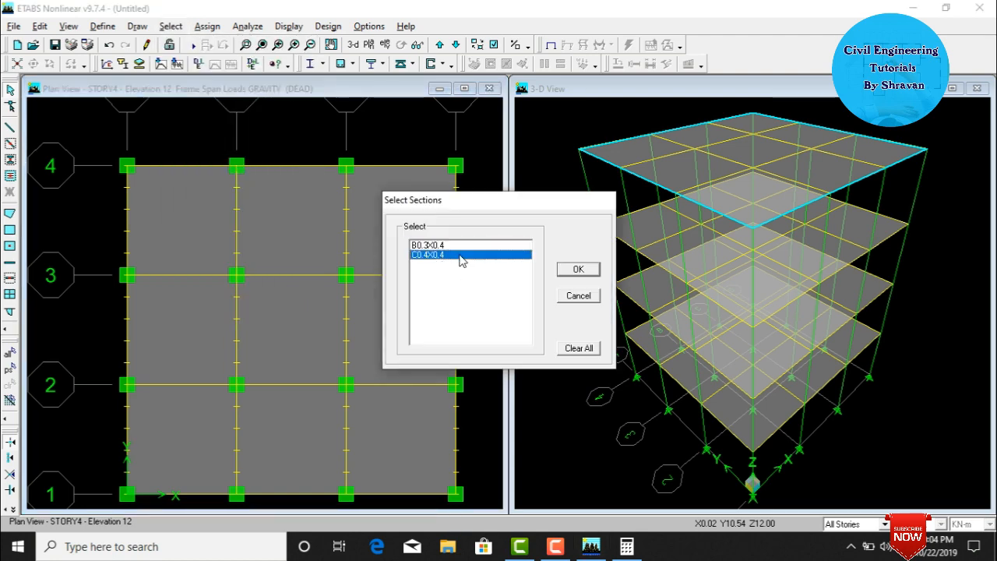
click(578, 270)
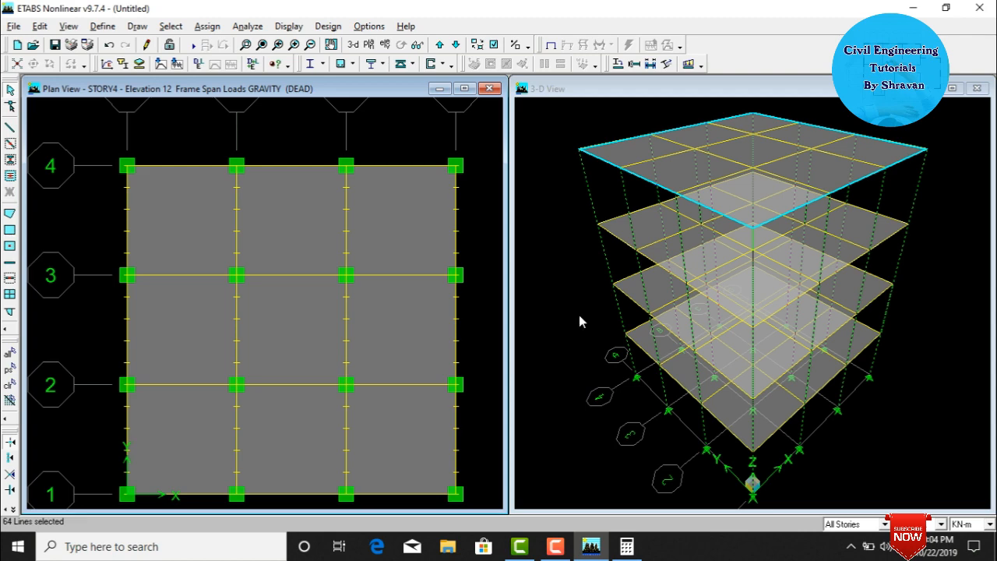
Switch to Calculator, compute the column self-weight as 0.4 × 0.4 × 25, and minimize it.
click(627, 546)
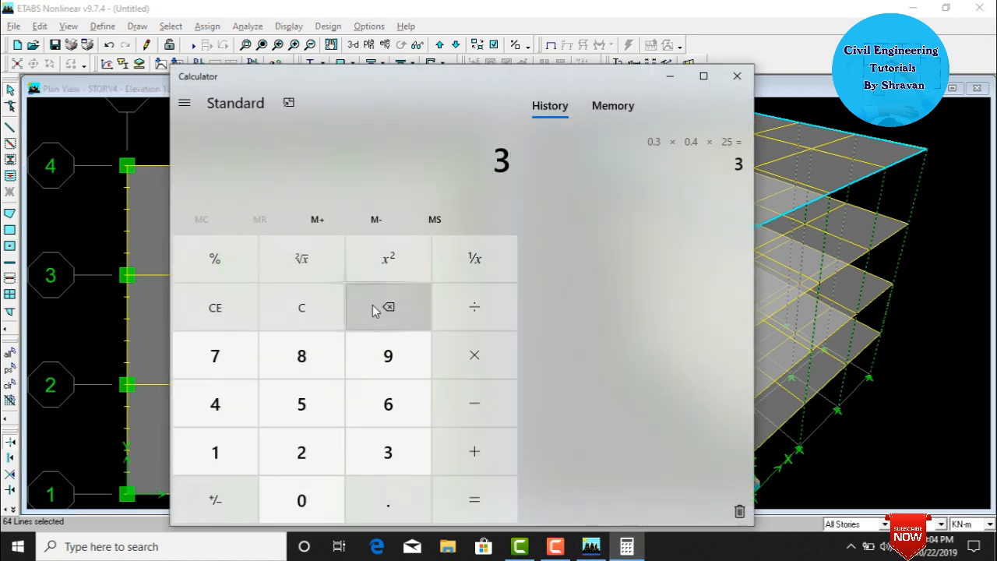
click(310, 308)
text(0.4)
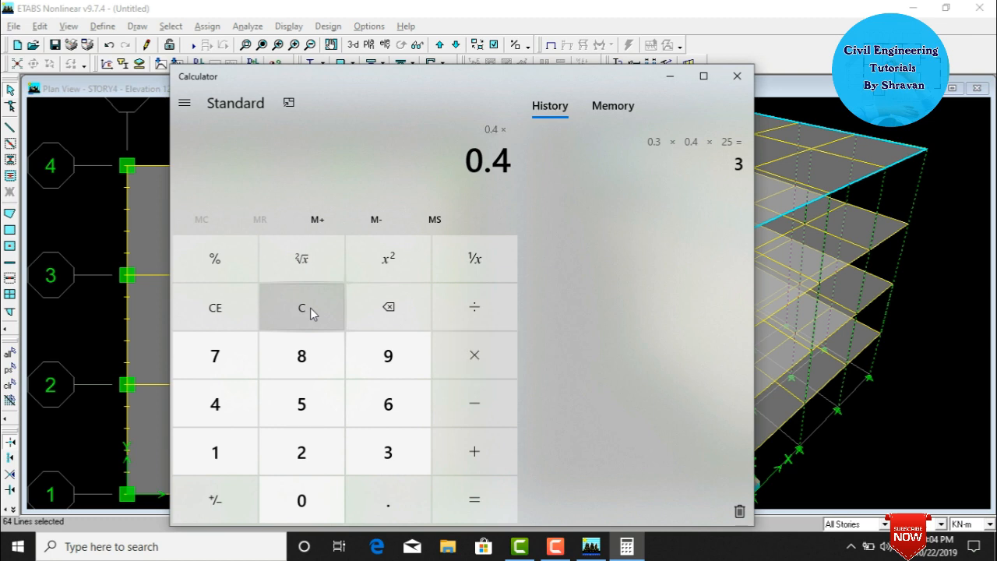
text(0.4)
key(asterisk)
text(2)
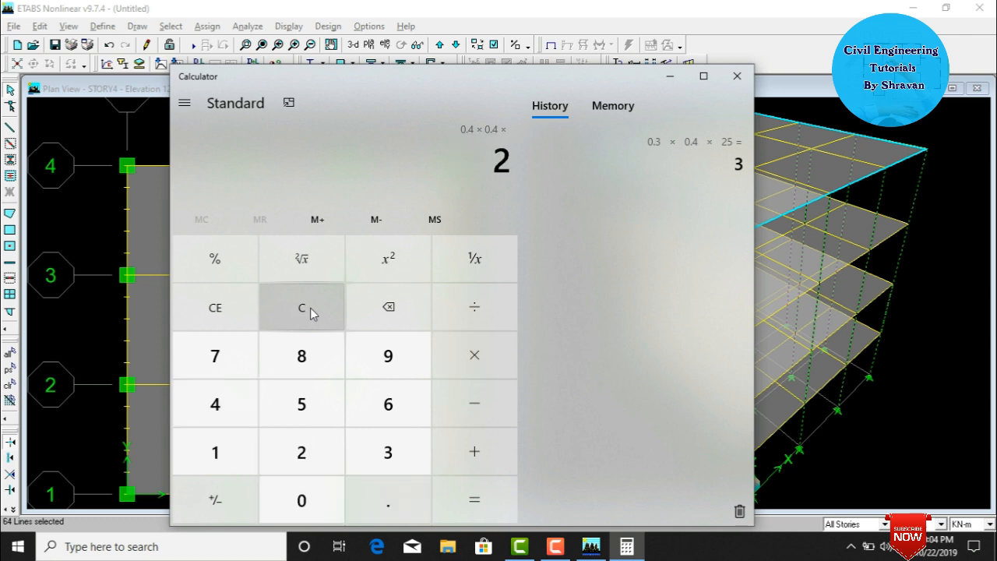
text(5)
key(Return)
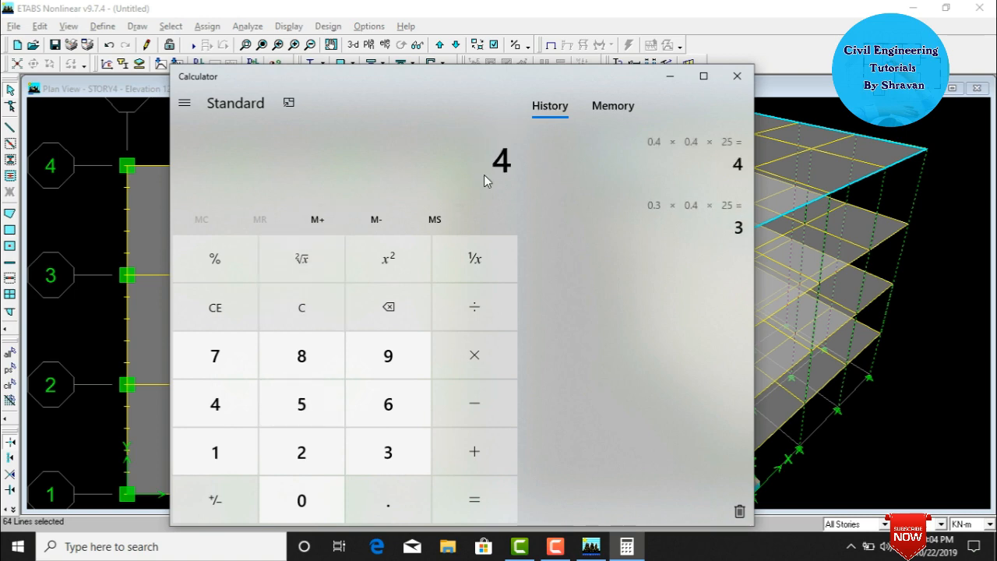
click(670, 76)
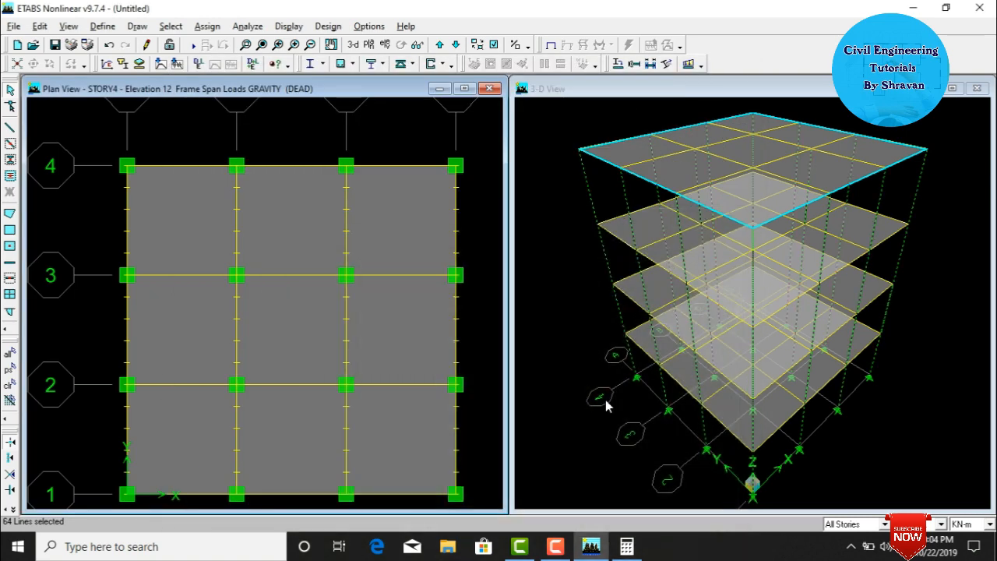
Assign a uniform distributed gravity load of 4 in the DEAD case to the selected columns, replacing existing loads.
click(207, 26)
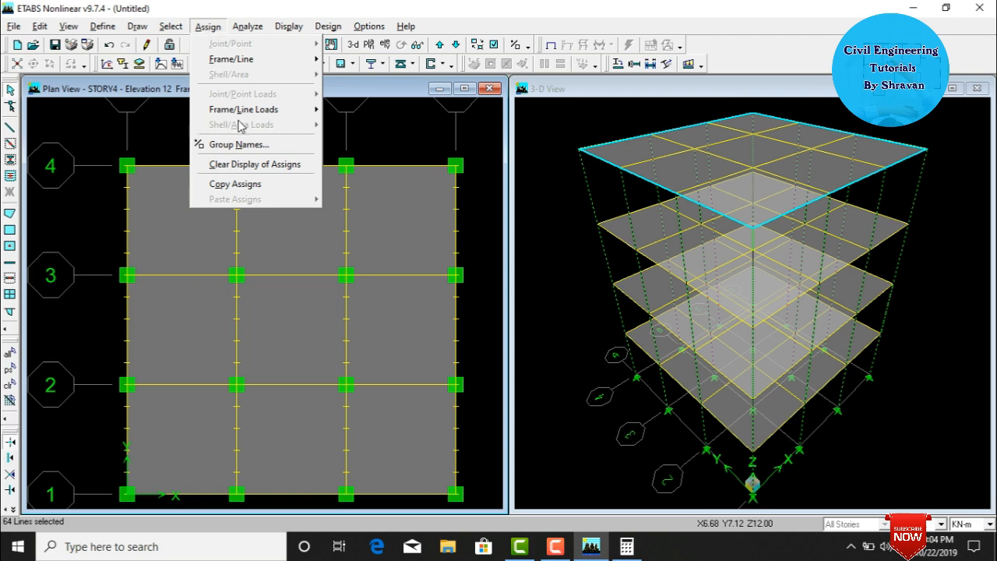
mouse_move(240, 117)
click(363, 125)
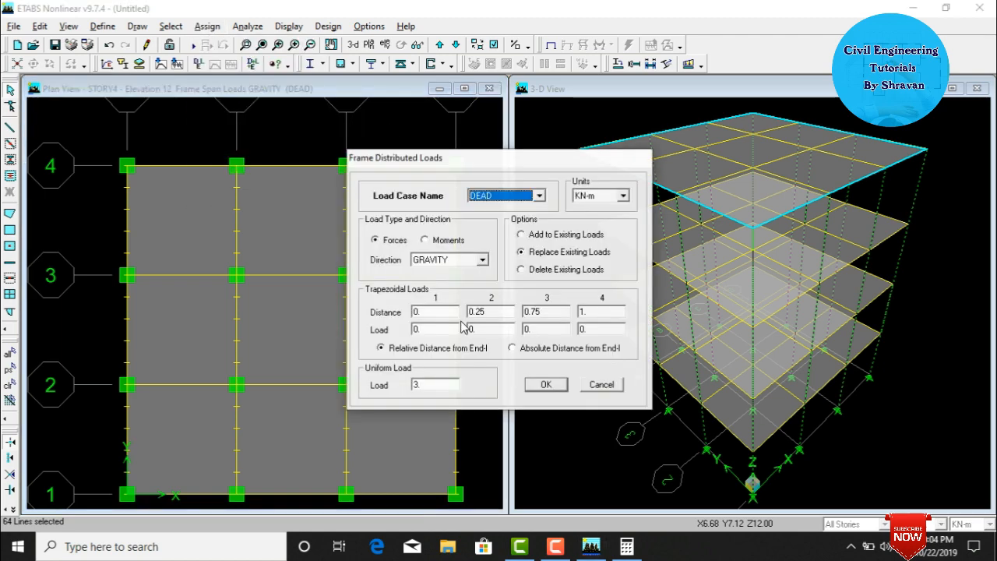
double_click(439, 382)
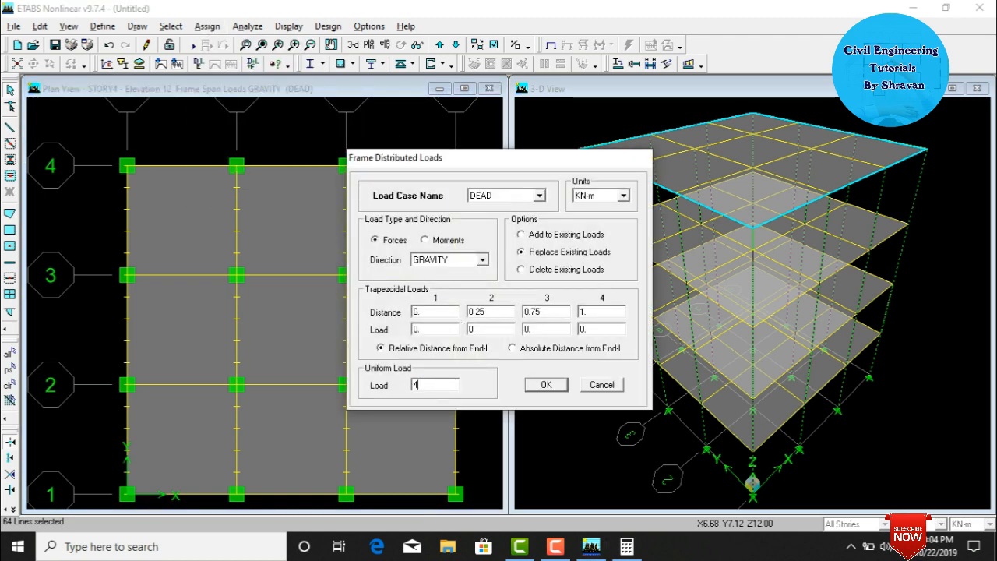
text(4)
click(545, 385)
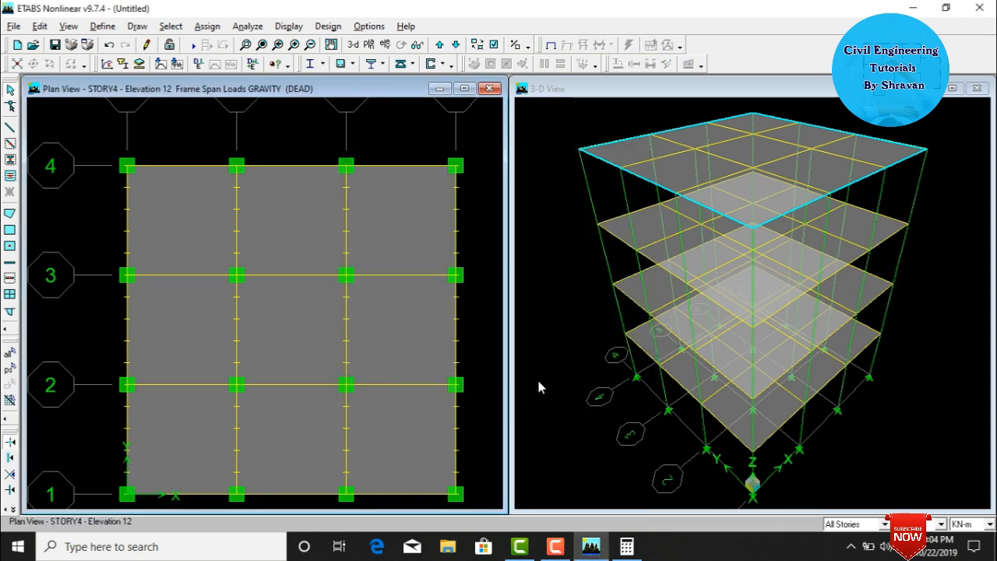
Switch to Calculator, compute the slab self-weight as 0.125 × 25, and minimize it.
click(626, 546)
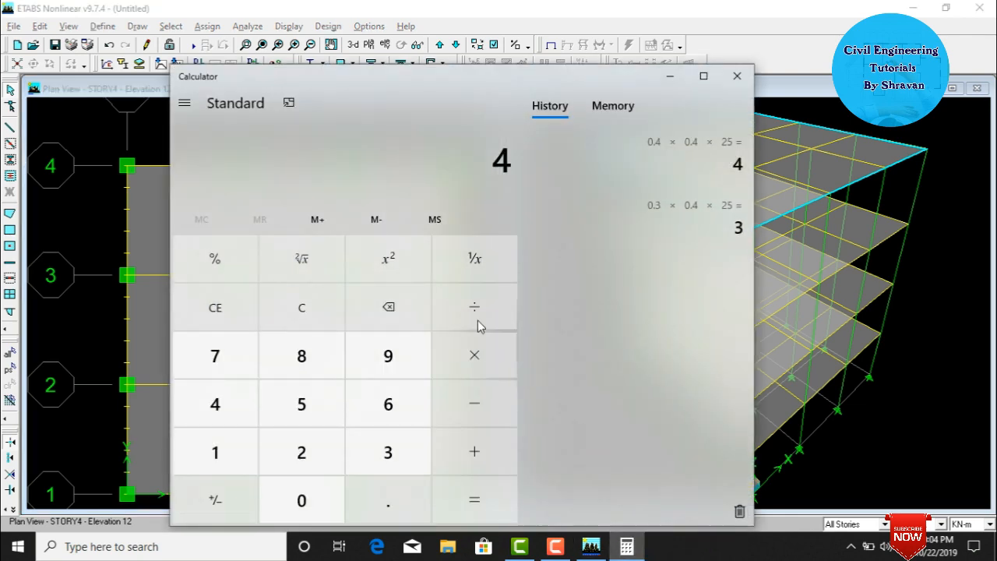
click(302, 307)
text(.)
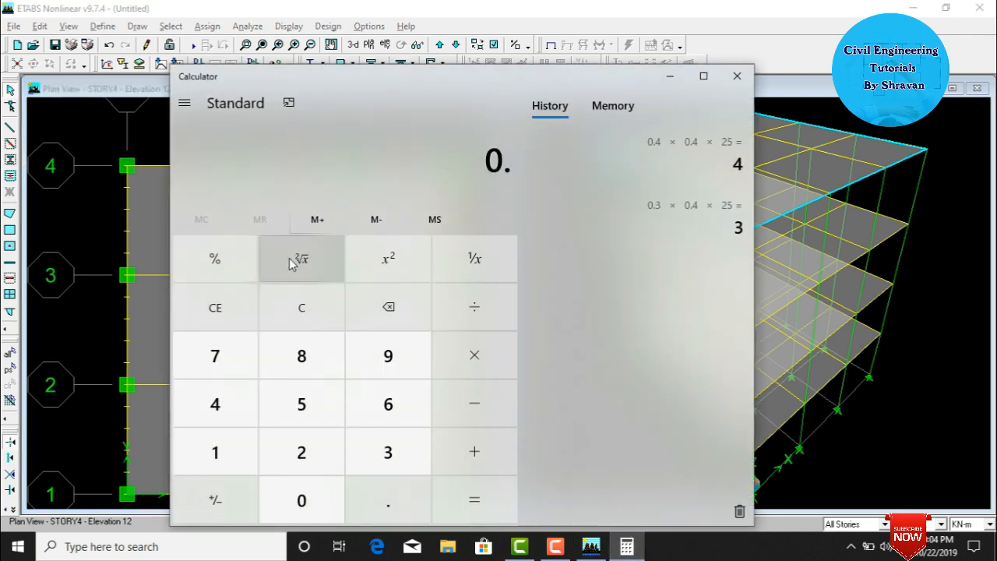
text(125)
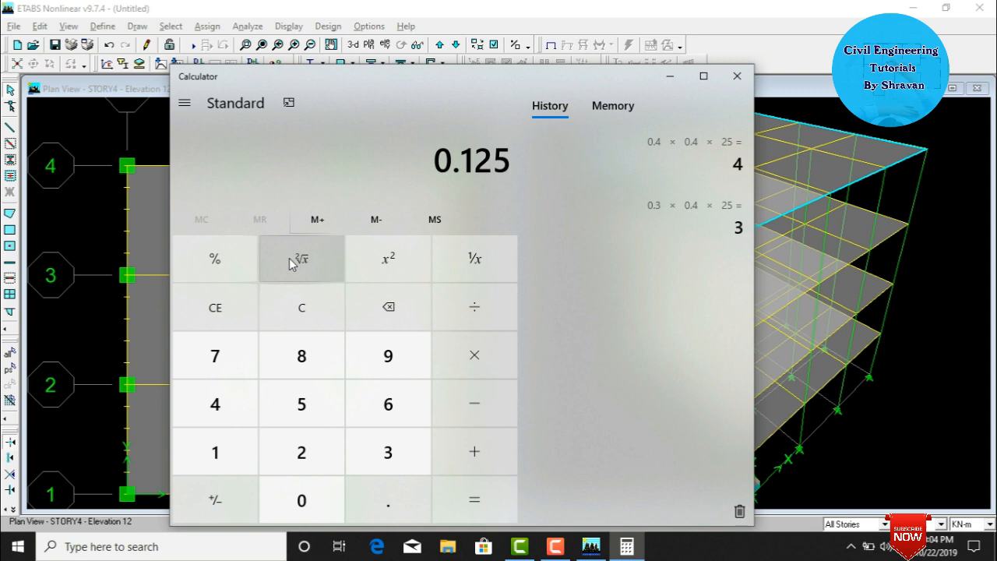
text(25)
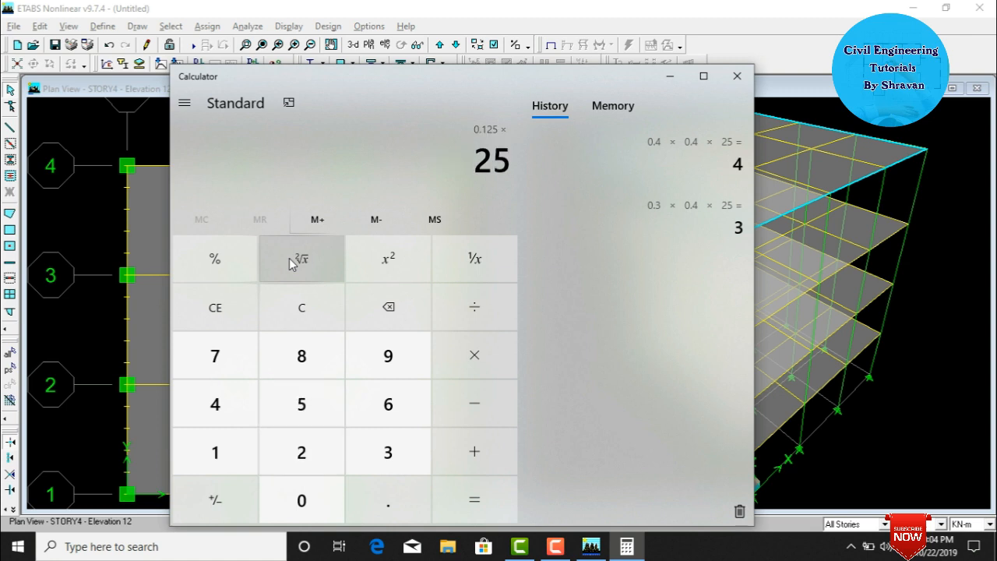
key(Return)
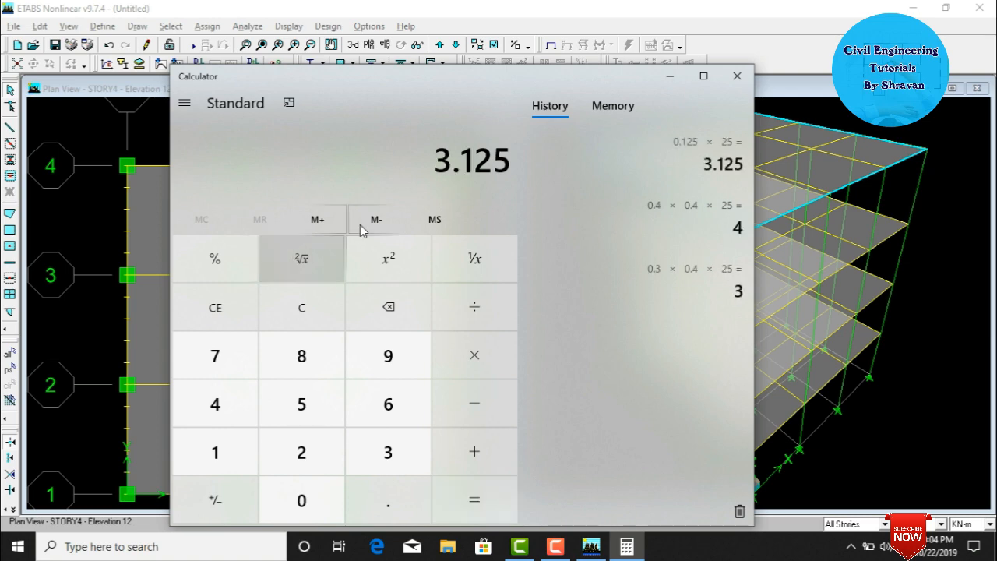
click(668, 77)
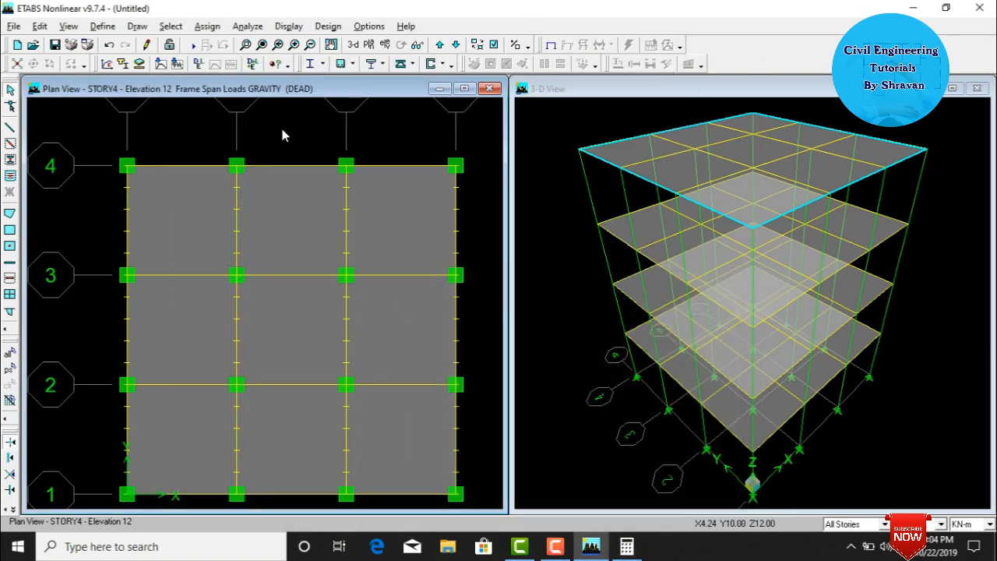
Select all S125 slabs and add a uniform surface gravity load of 3.125 in the DEAD case to their existing loads.
click(170, 26)
click(242, 152)
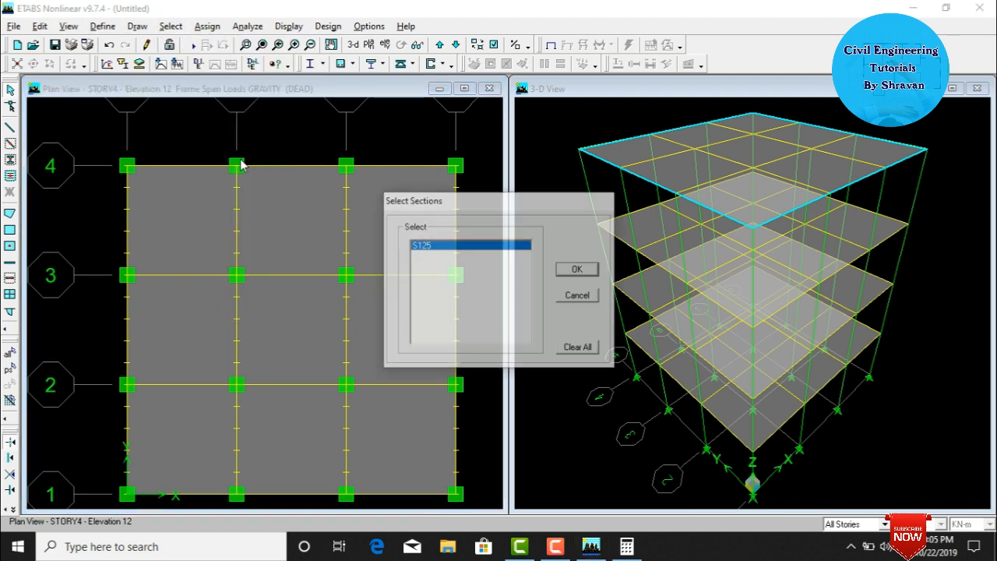
click(569, 270)
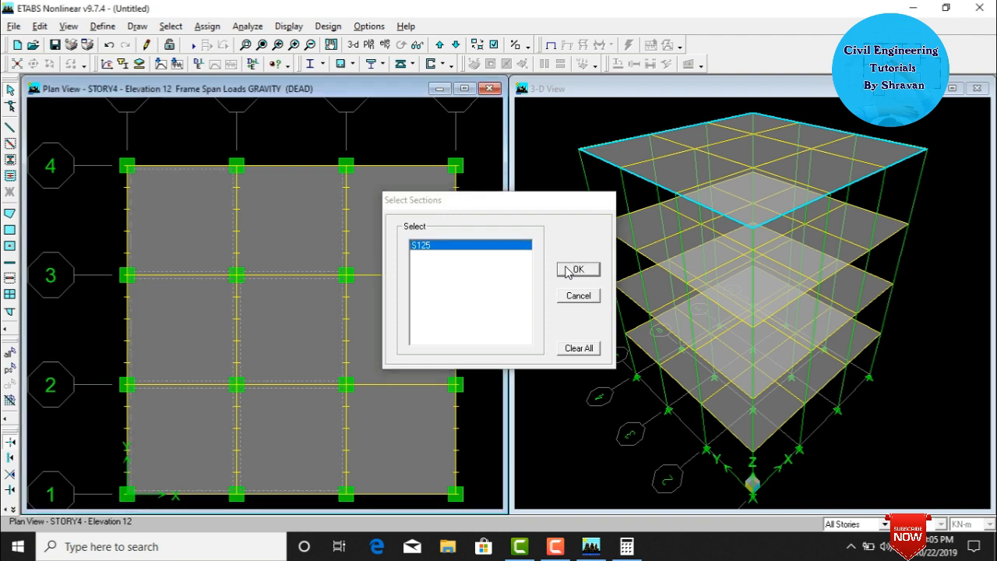
click(208, 26)
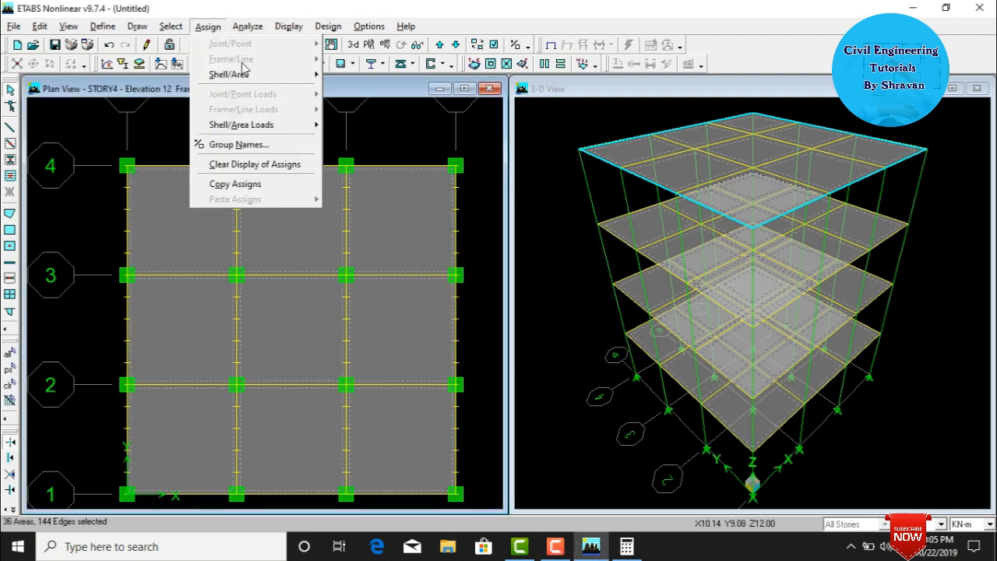
mouse_move(243, 74)
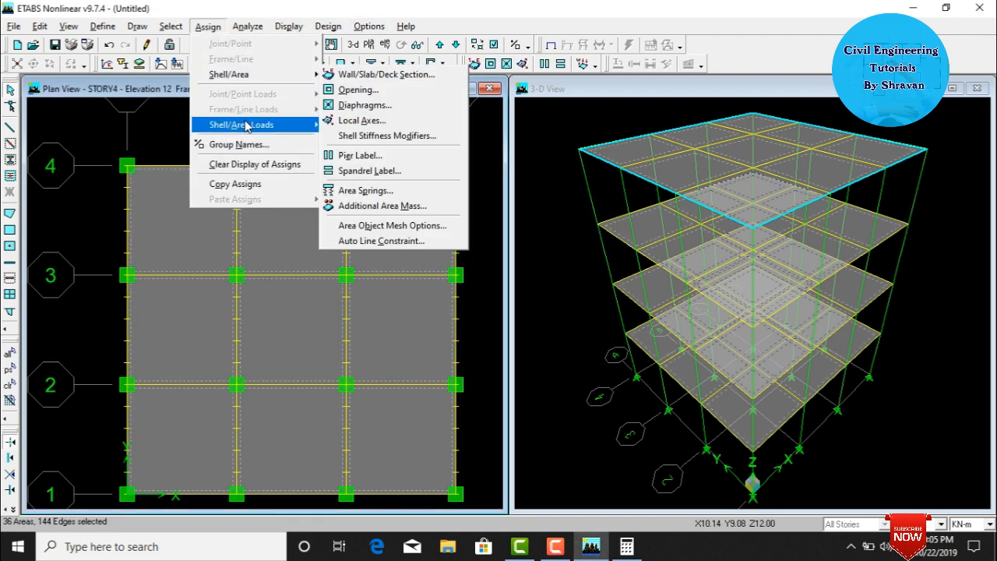
mouse_move(245, 125)
click(340, 126)
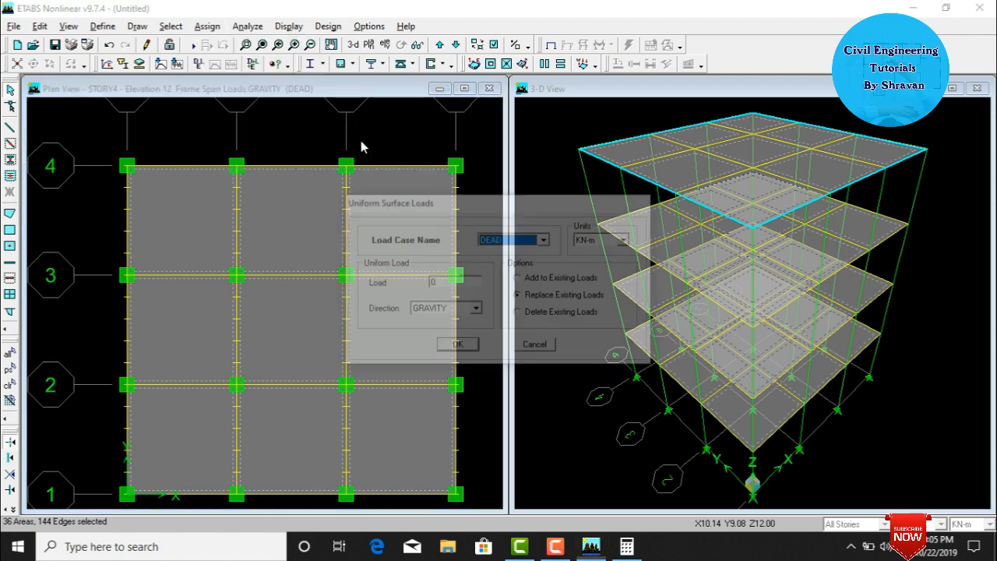
click(519, 279)
double_click(455, 282)
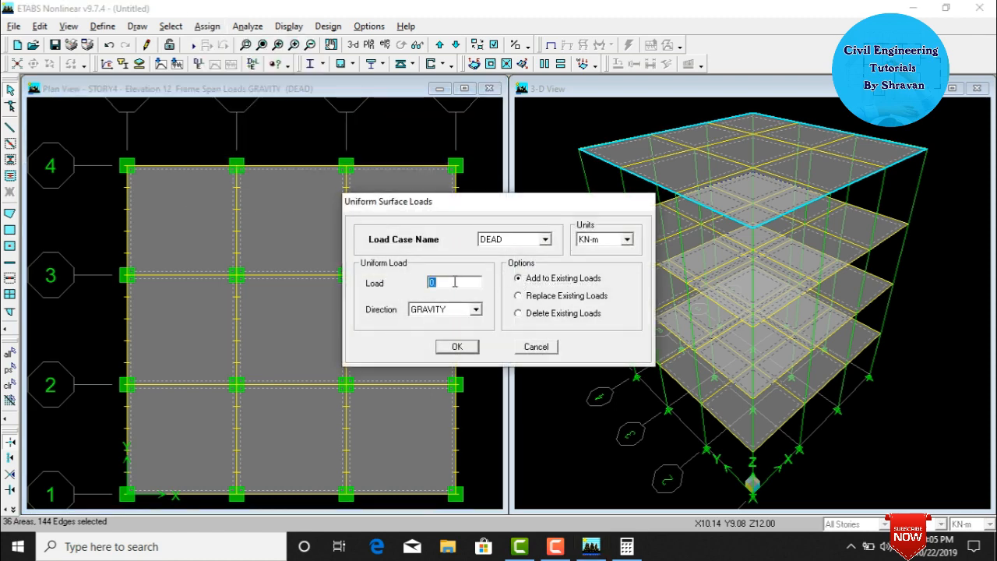
text(3.125)
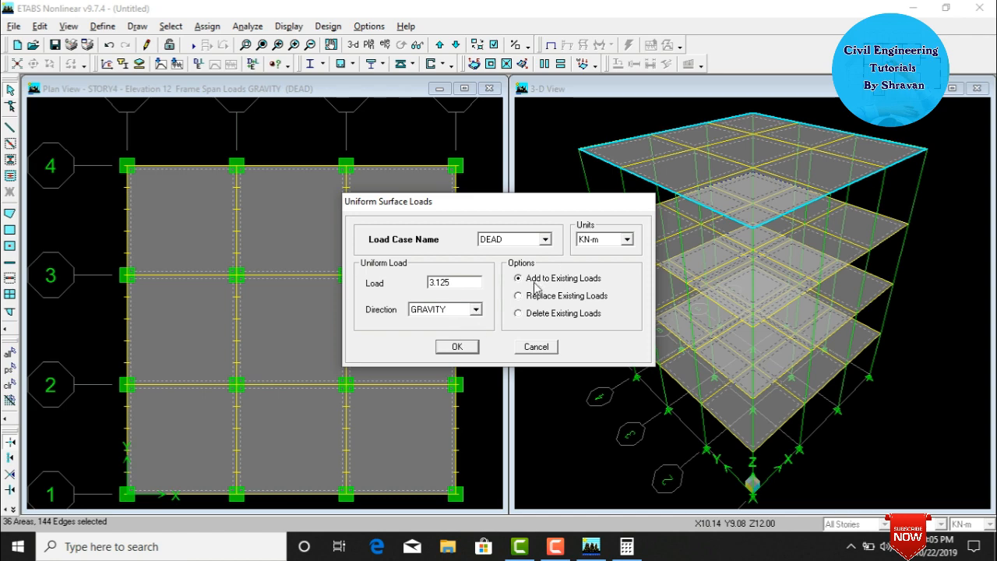
click(440, 350)
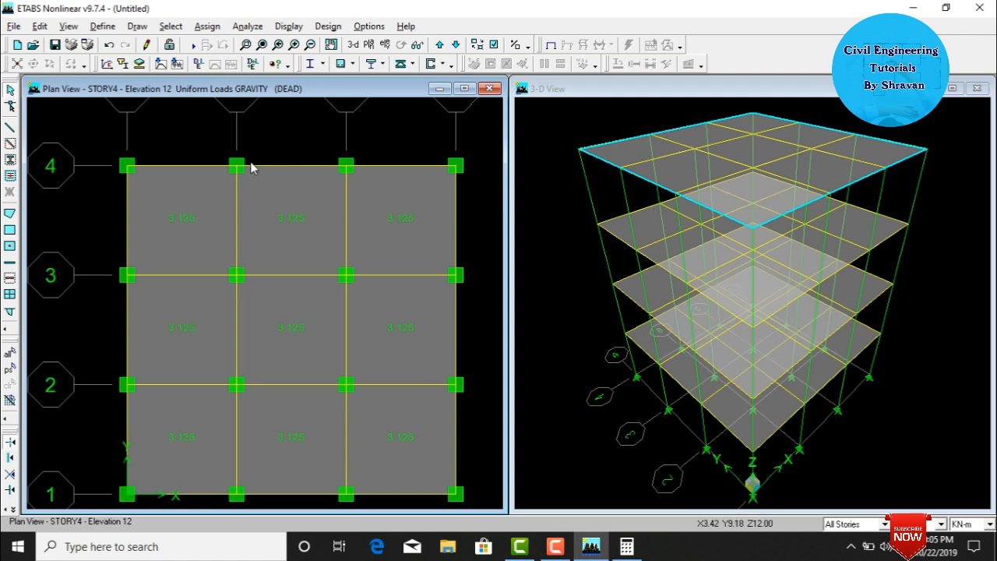
Select all S125 slabs again and add a uniform surface gravity load of 3 in the LIVE case to their existing loads.
click(171, 26)
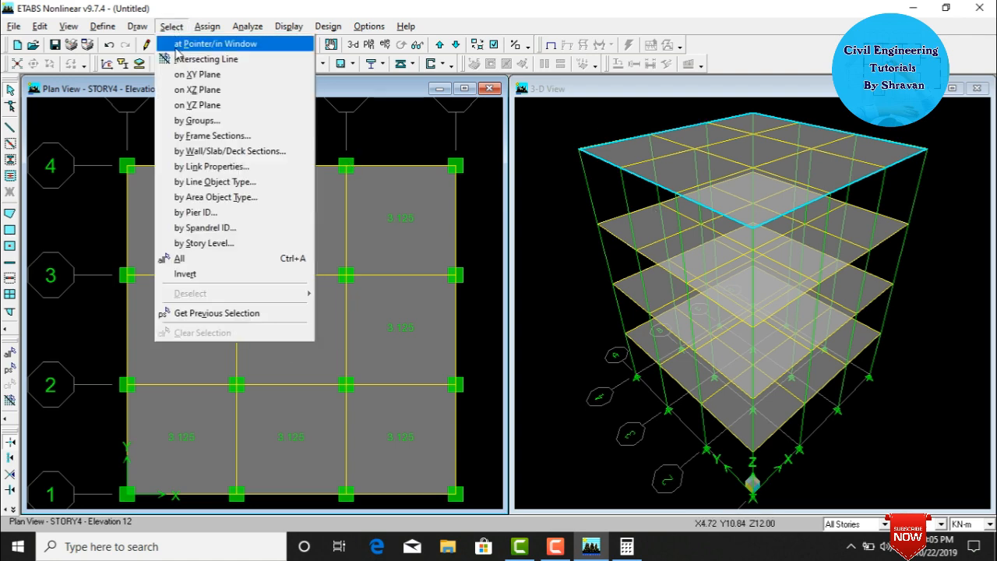
click(204, 152)
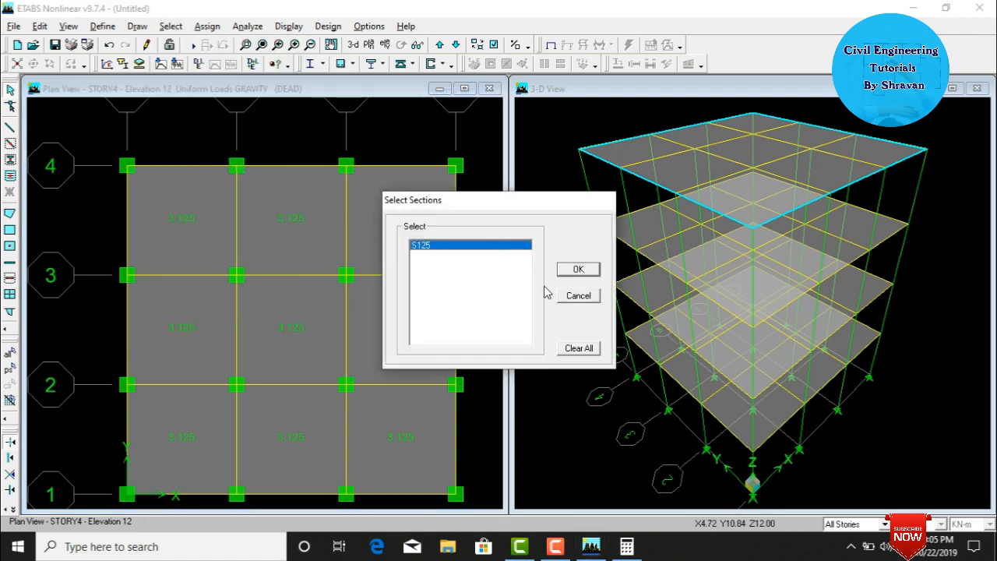
click(576, 270)
click(208, 25)
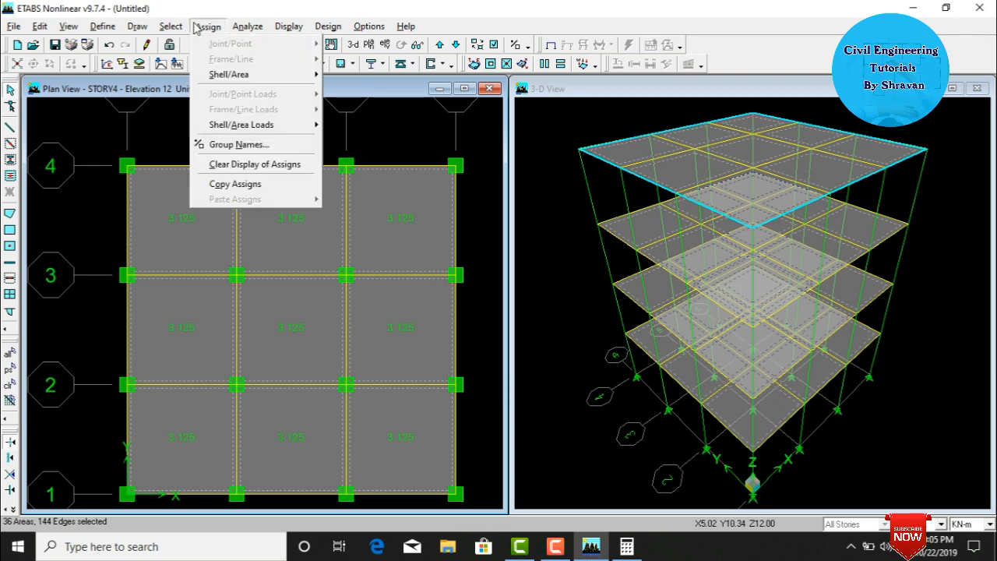
mouse_move(229, 129)
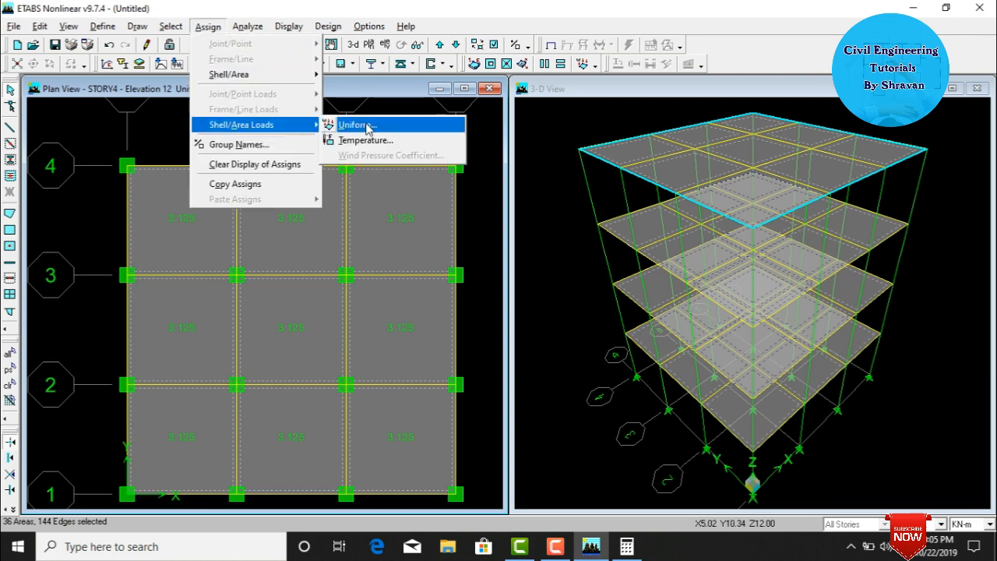
click(364, 126)
click(506, 243)
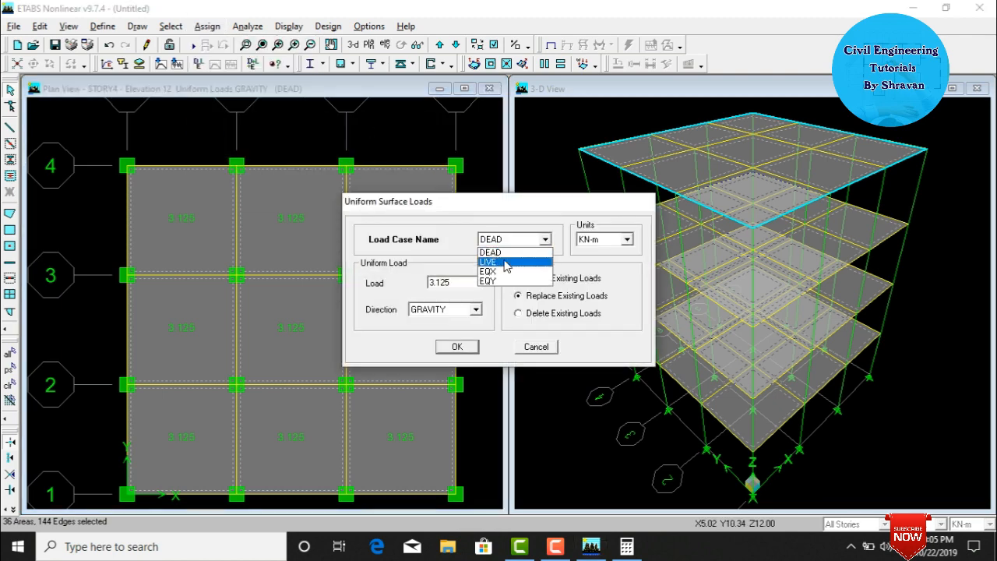
click(507, 264)
double_click(462, 281)
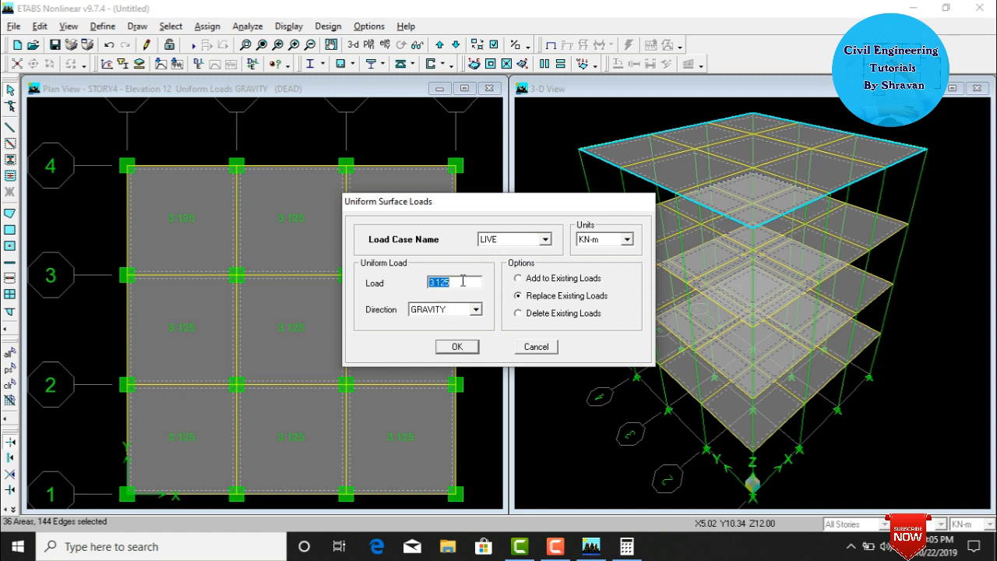
text(3)
click(522, 279)
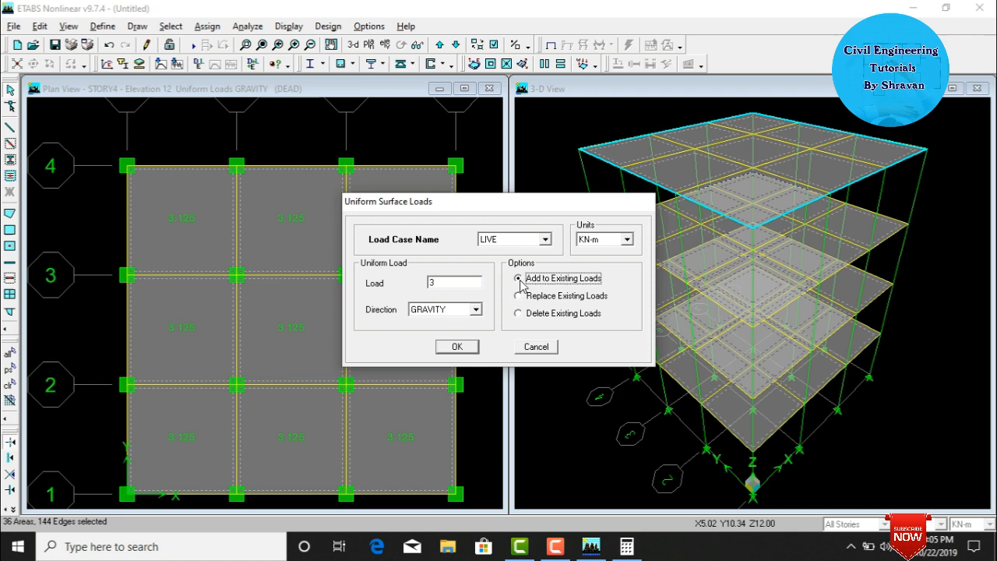
click(462, 348)
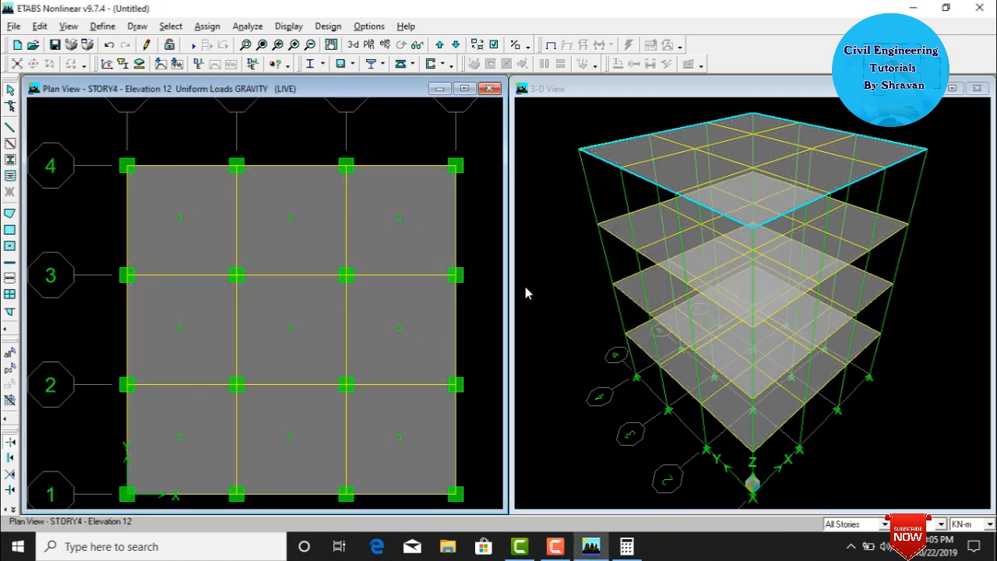
Select the whole model and add a uniform surface gravity load of 1.5 in the EQX case to the slabs' existing loads.
key(ctrl+shift+a)
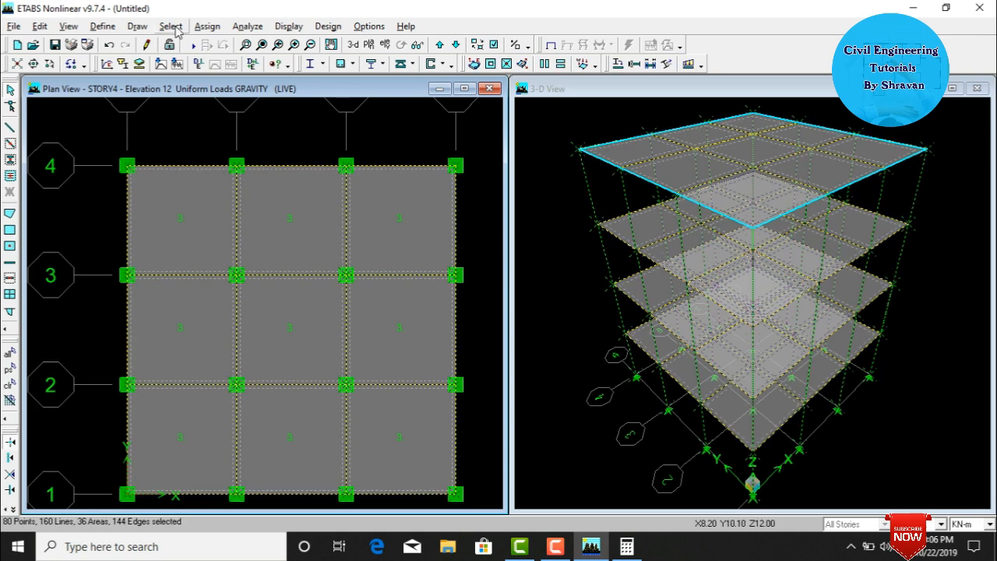
click(207, 27)
mouse_move(225, 126)
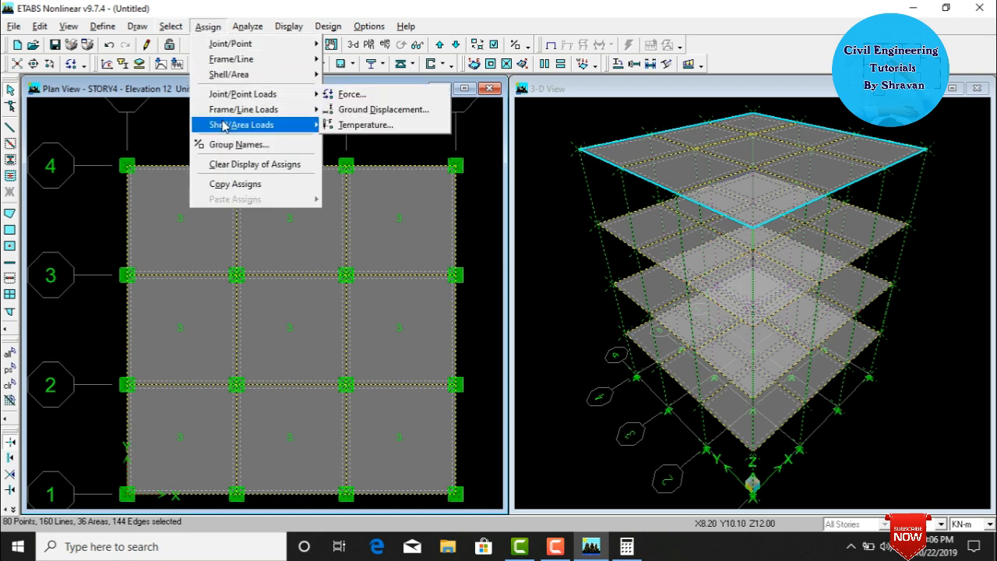
click(360, 125)
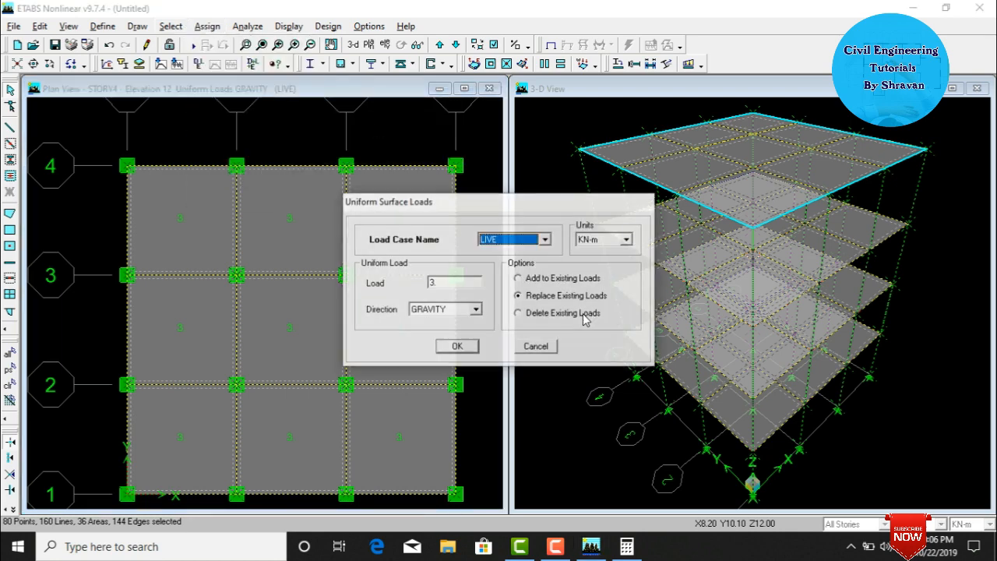
click(546, 240)
click(496, 276)
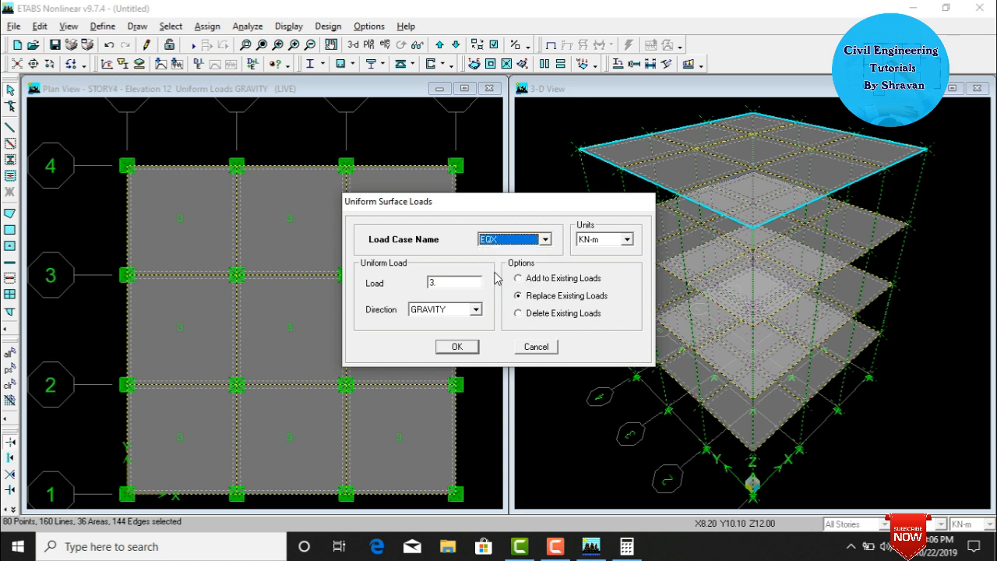
click(526, 280)
double_click(446, 283)
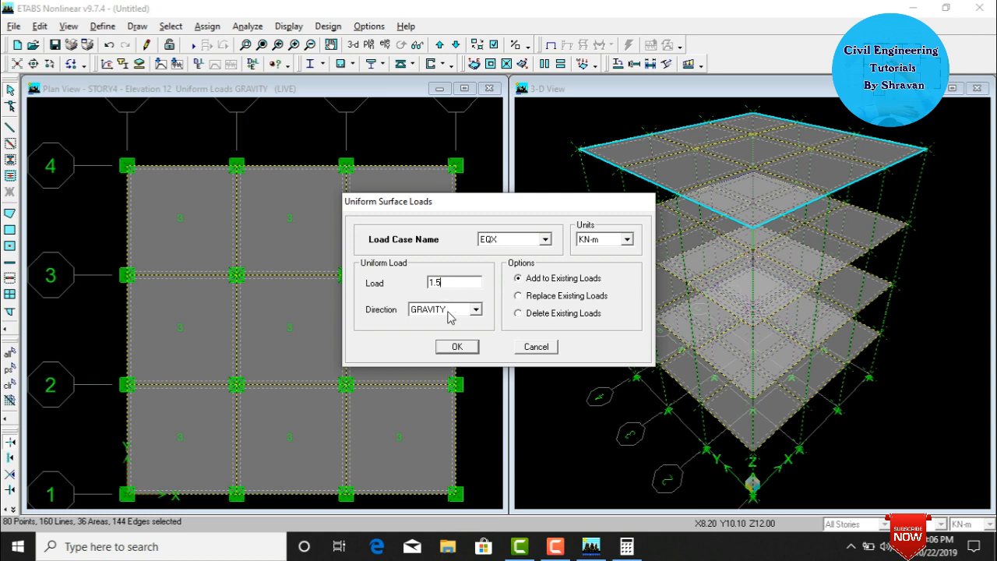
click(457, 346)
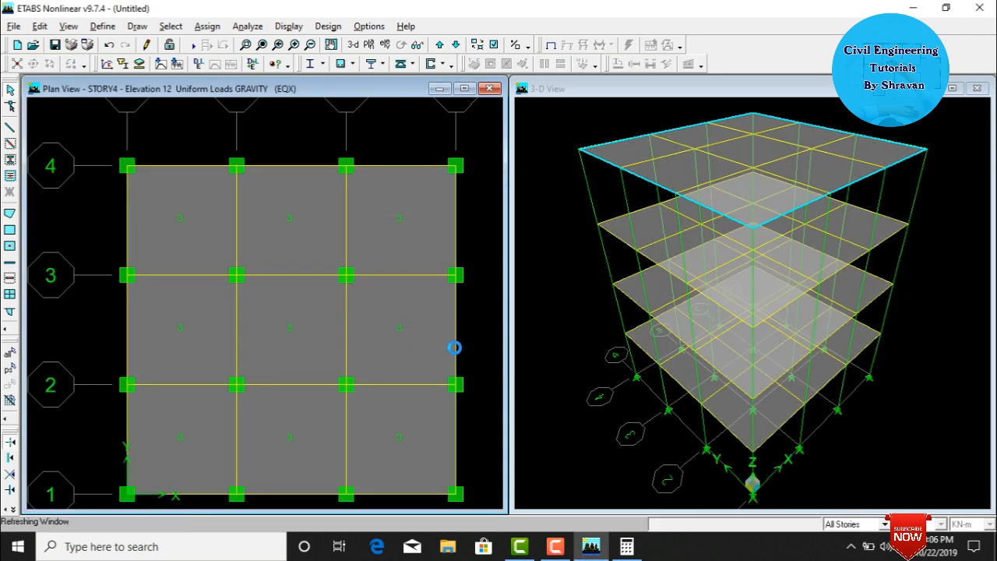
Select the whole model again and add a uniform surface load of 1.5 in the GLOBAL-Y direction for the EQY case to the existing loads.
key(ctrl+a)
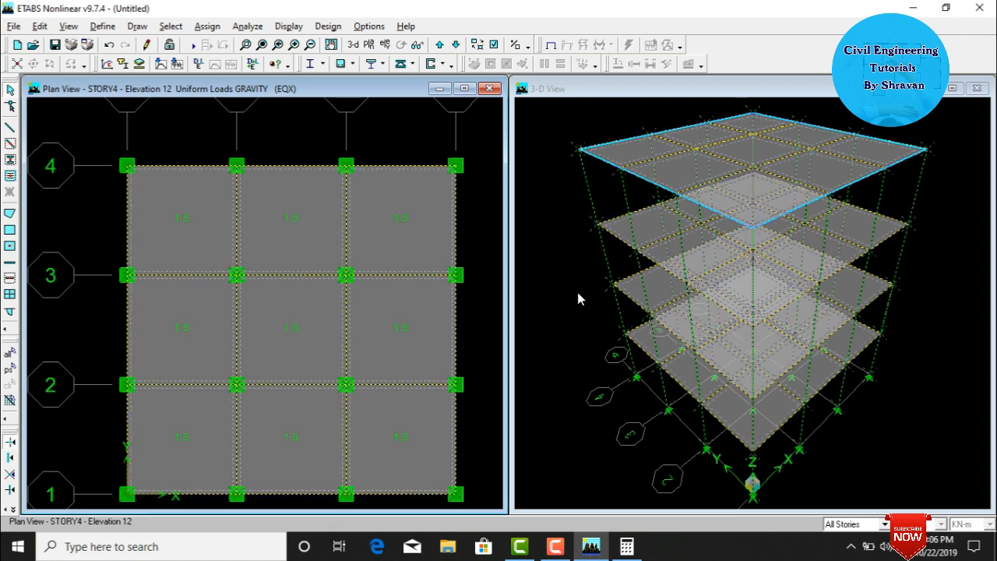
click(207, 26)
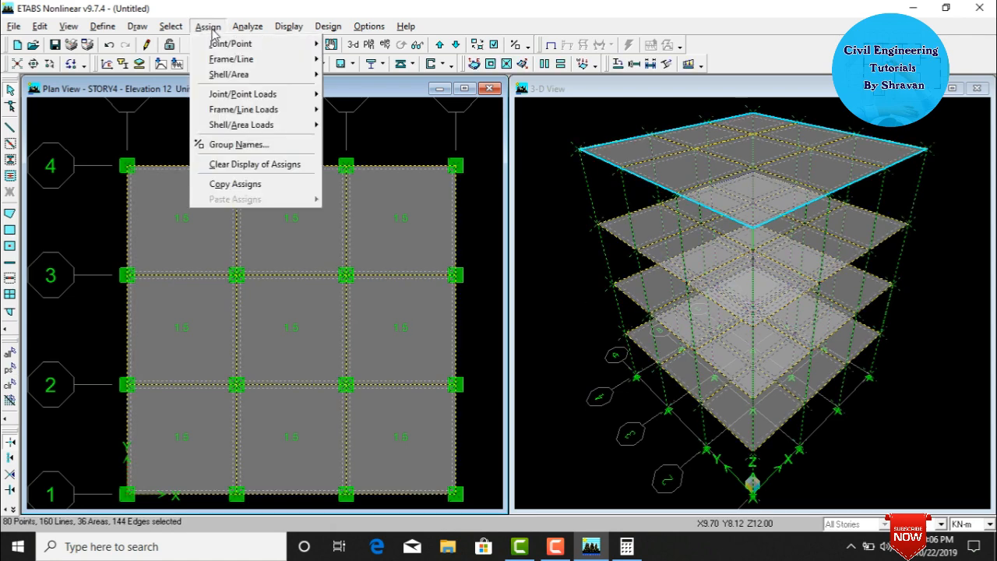
mouse_move(239, 126)
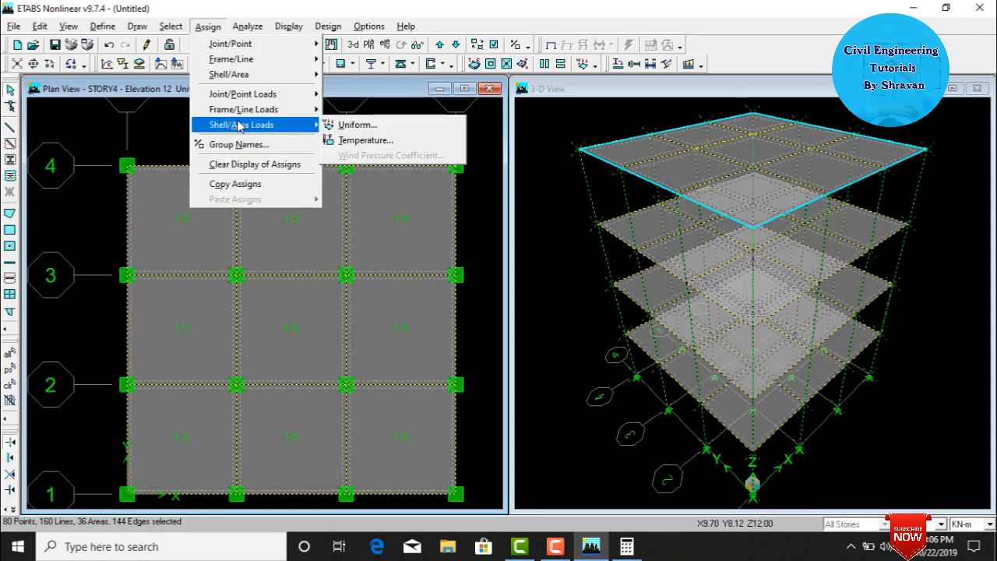
click(352, 125)
click(544, 239)
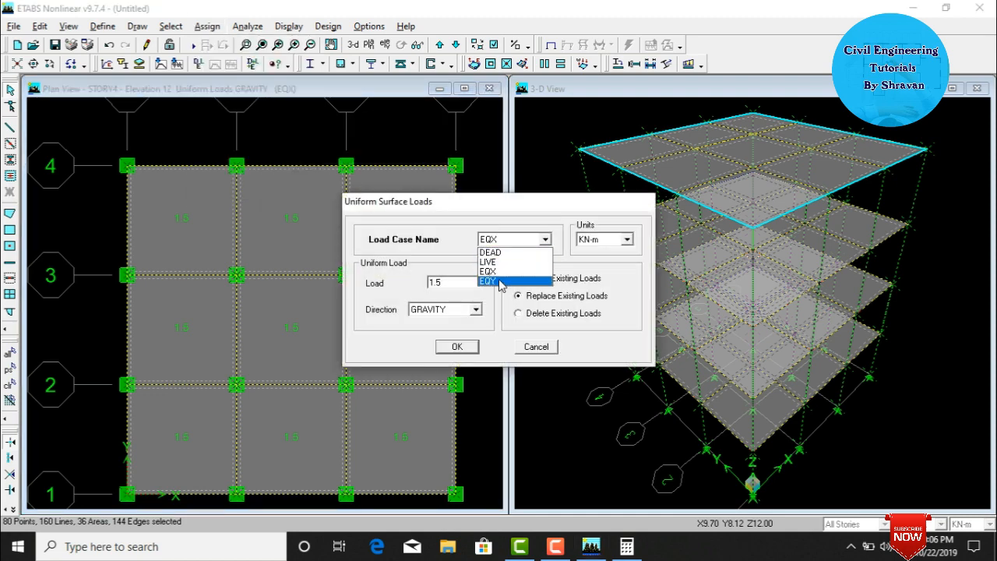
click(501, 281)
click(518, 278)
click(445, 310)
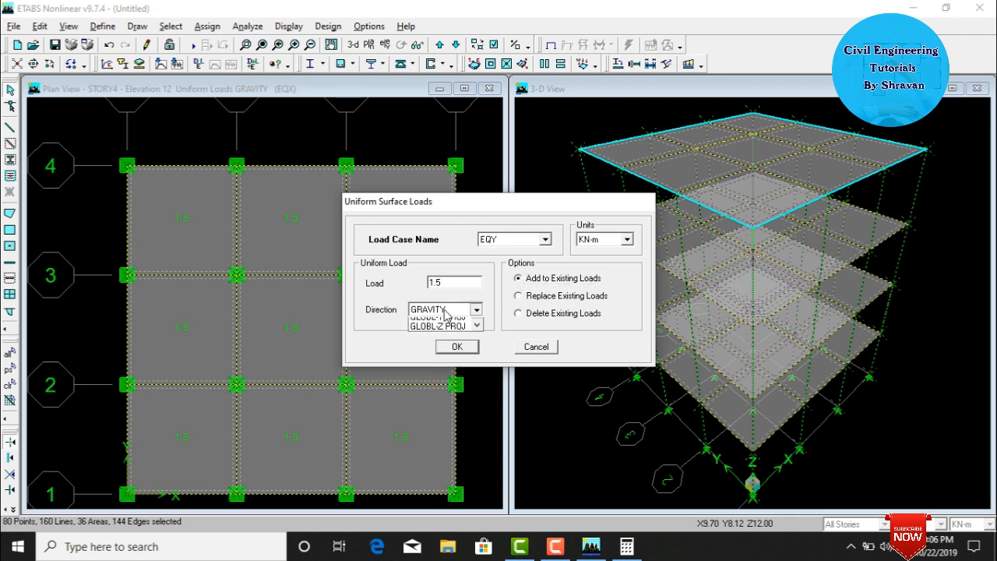
click(445, 353)
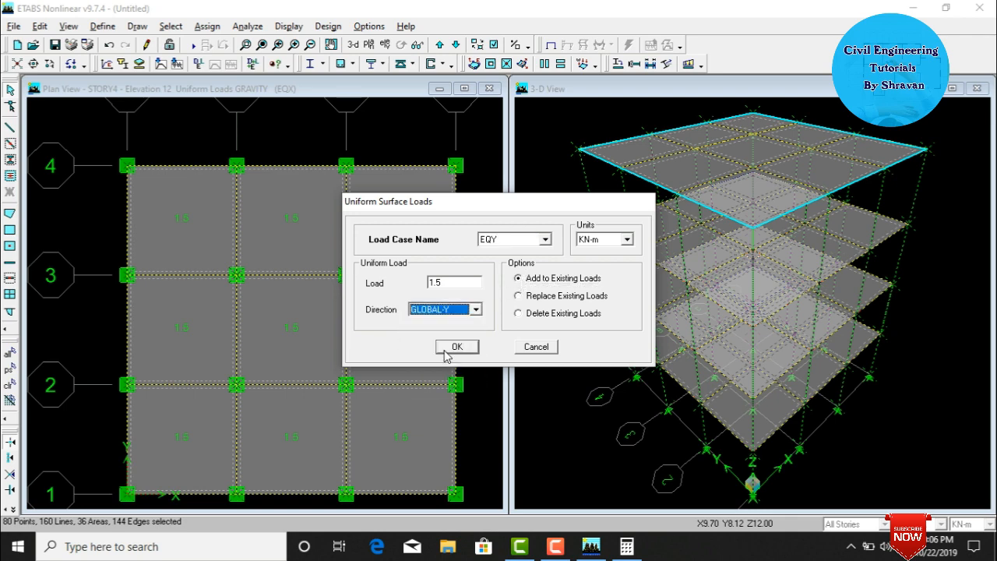
click(456, 347)
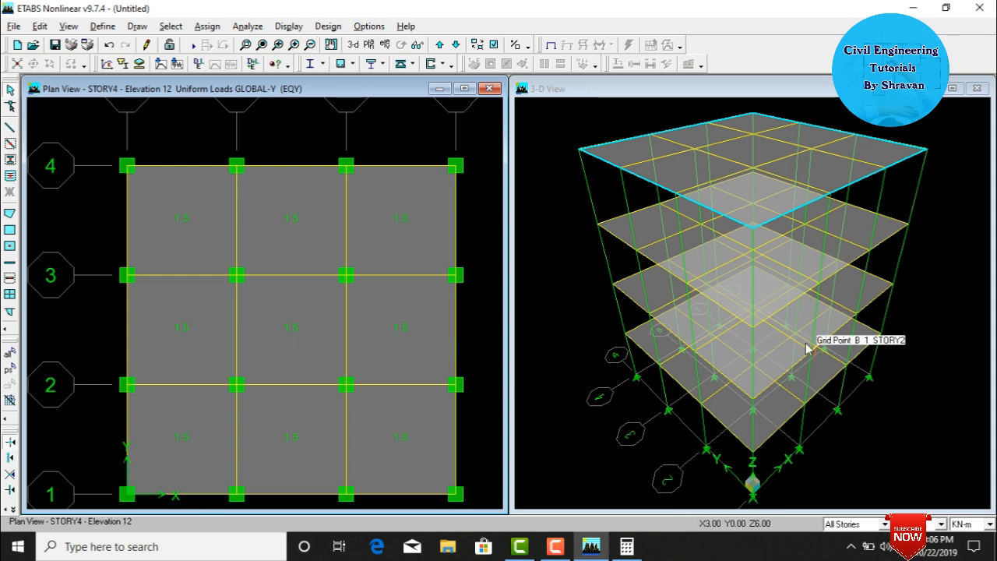
Select all points on the BASE story level and assign them fully fixed support restraints.
click(171, 26)
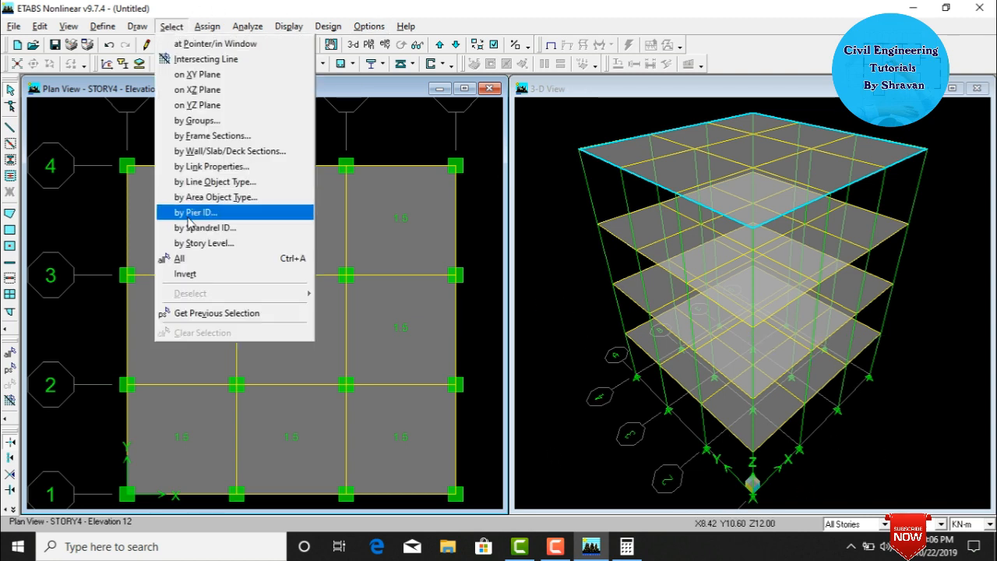
click(199, 242)
click(425, 285)
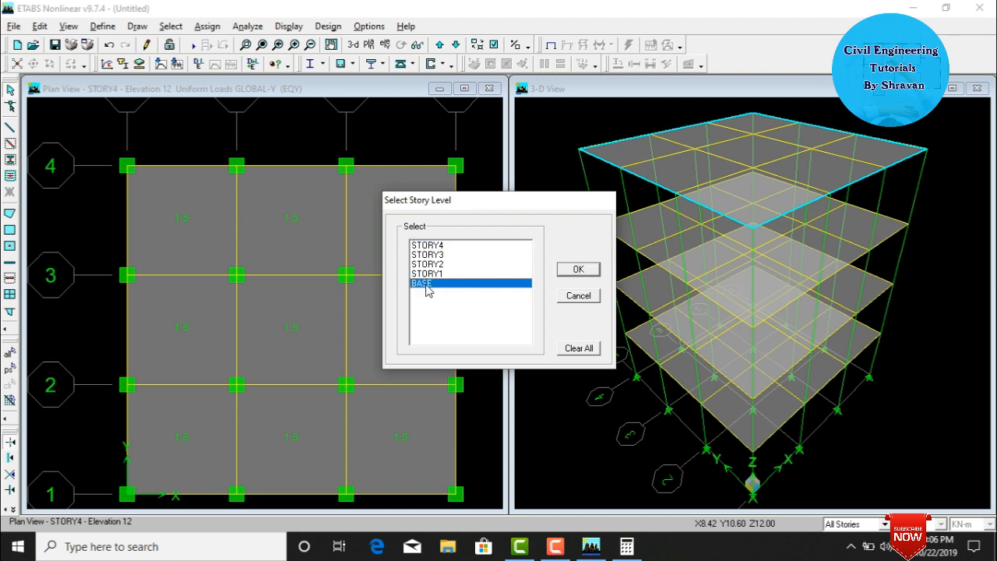
click(561, 270)
click(208, 25)
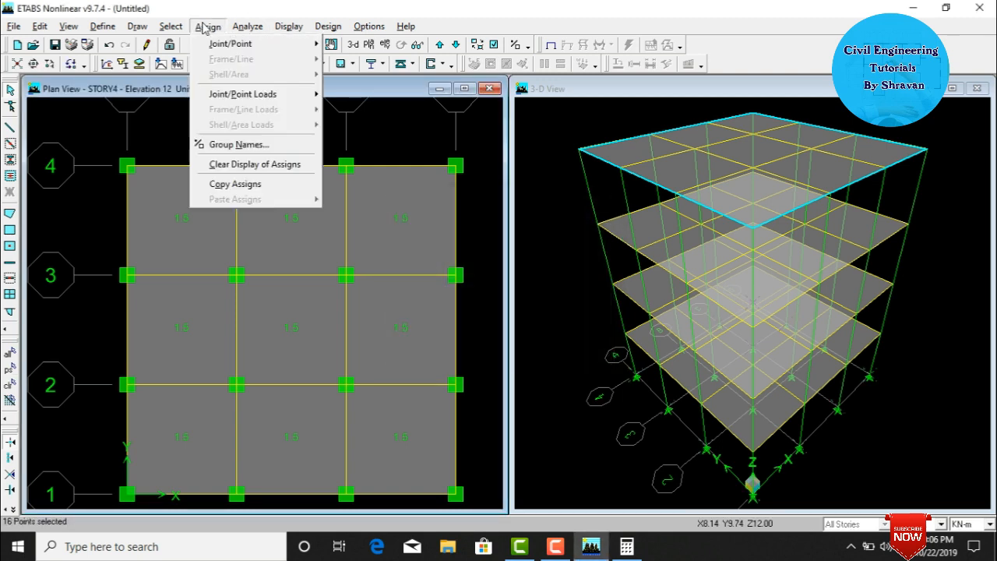
mouse_move(233, 44)
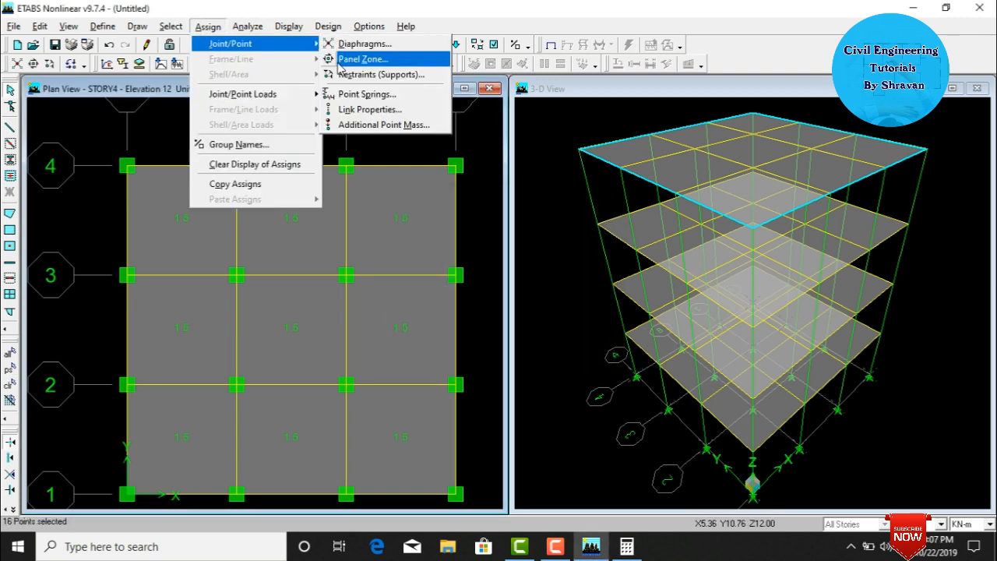
click(344, 74)
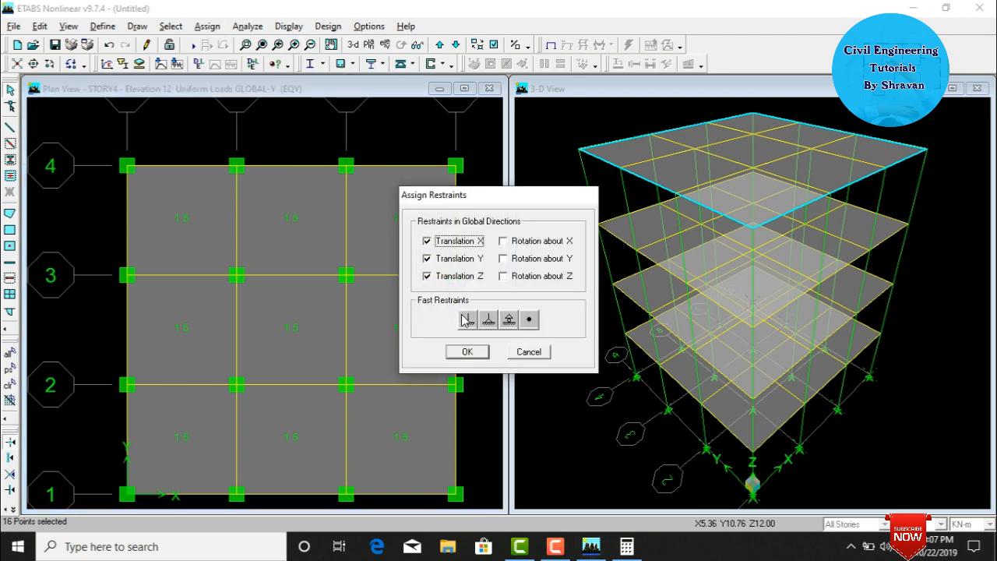
click(468, 319)
click(467, 352)
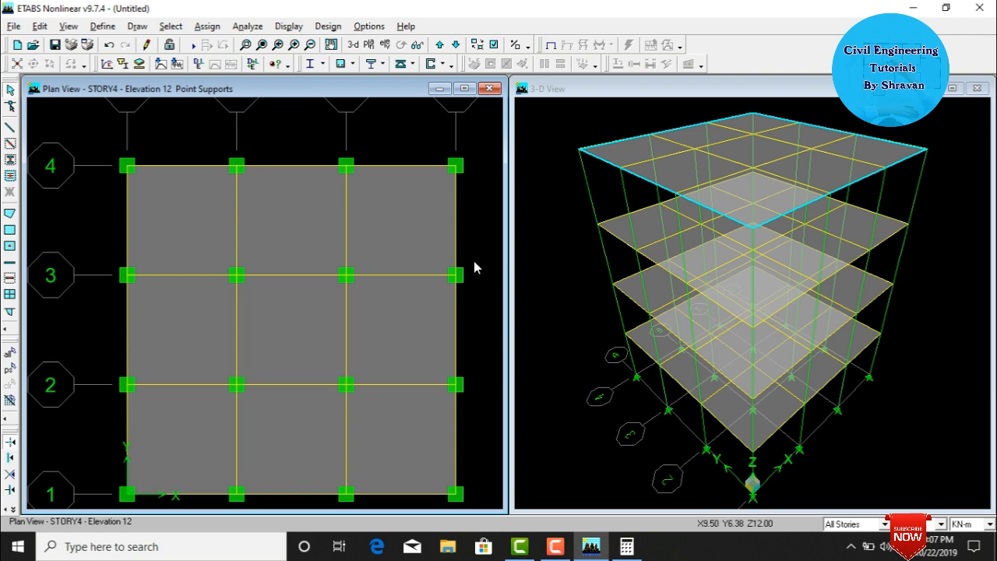
Select the whole model and assign diaphragm D1 to its joints.
key(ctrl+a)
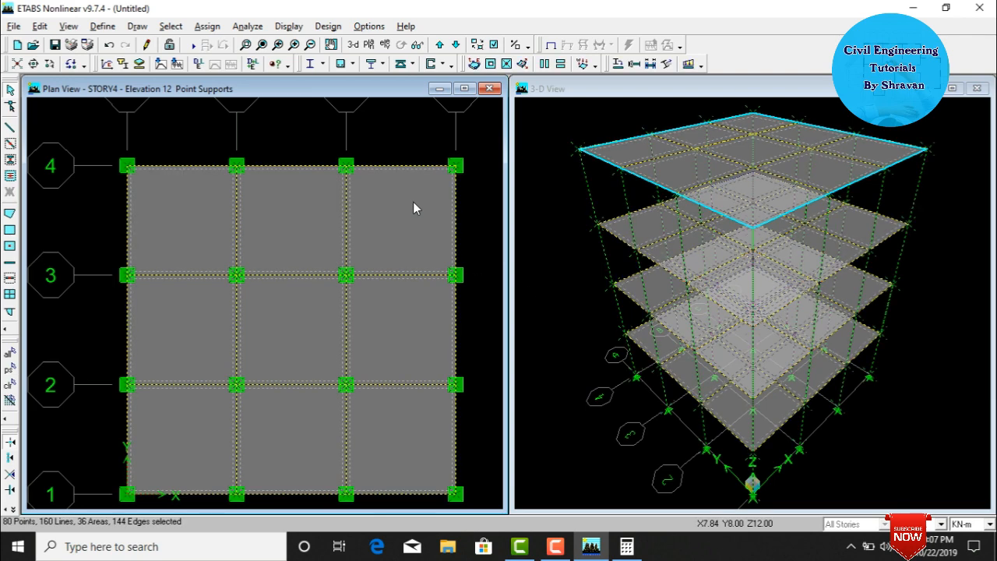
click(213, 31)
mouse_move(226, 44)
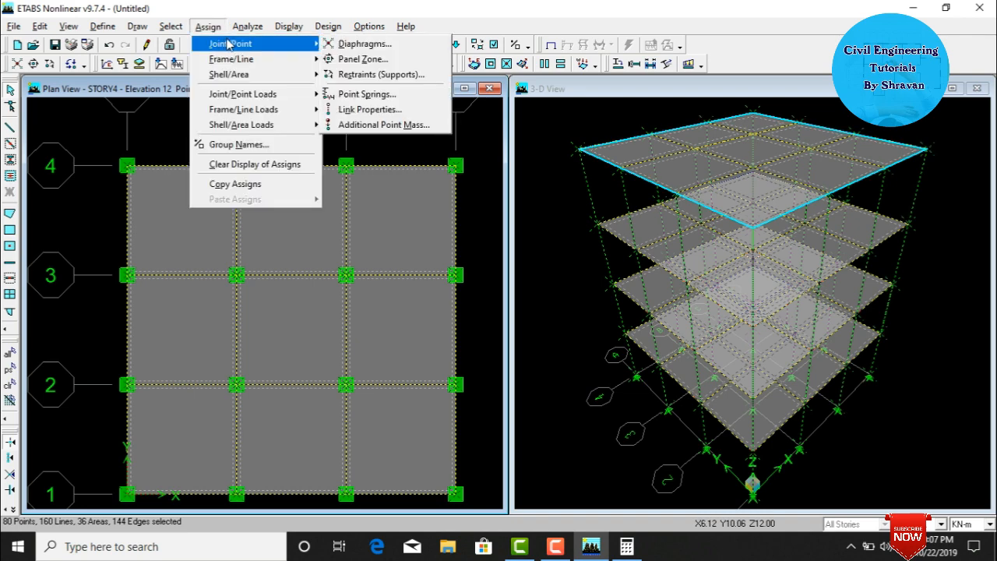
click(364, 44)
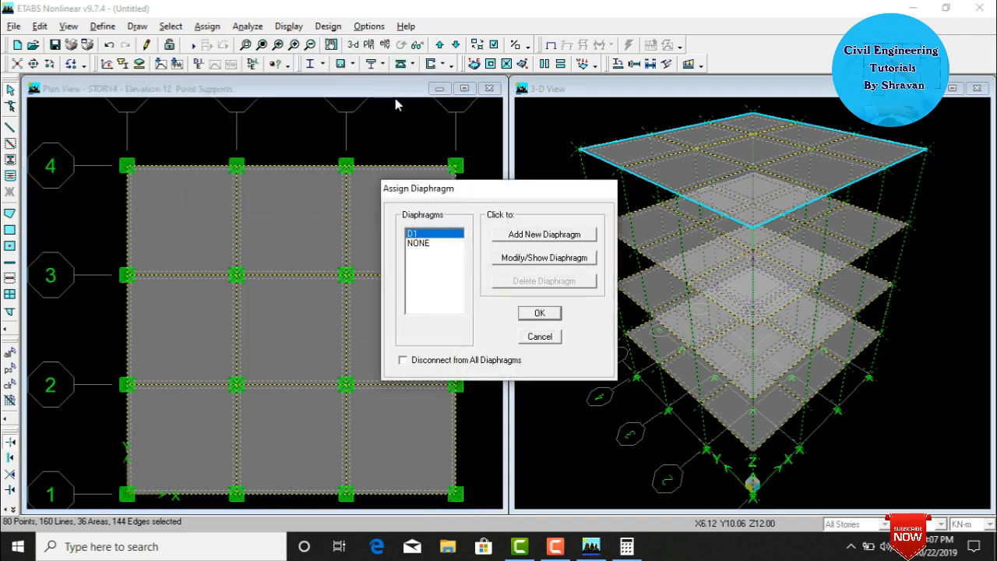
click(537, 313)
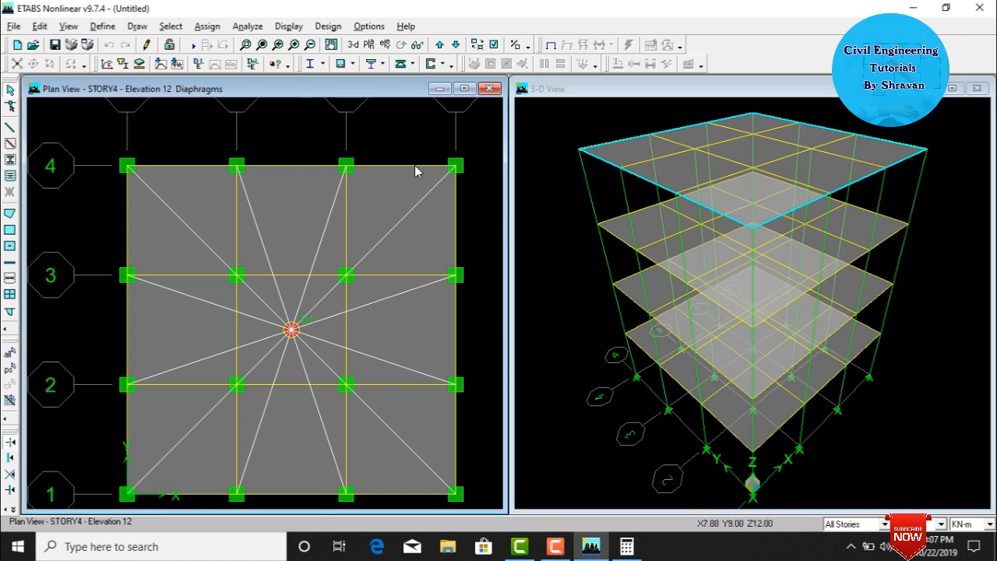
Enable the Diaphragm Extent display in the building view options and apply the settings to all windows.
click(493, 45)
click(696, 346)
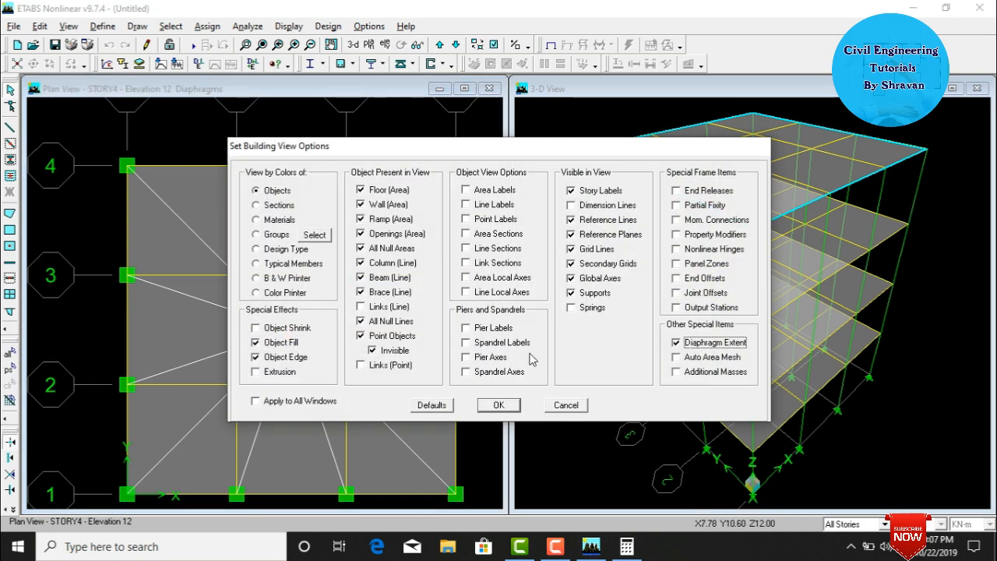
click(299, 404)
click(500, 405)
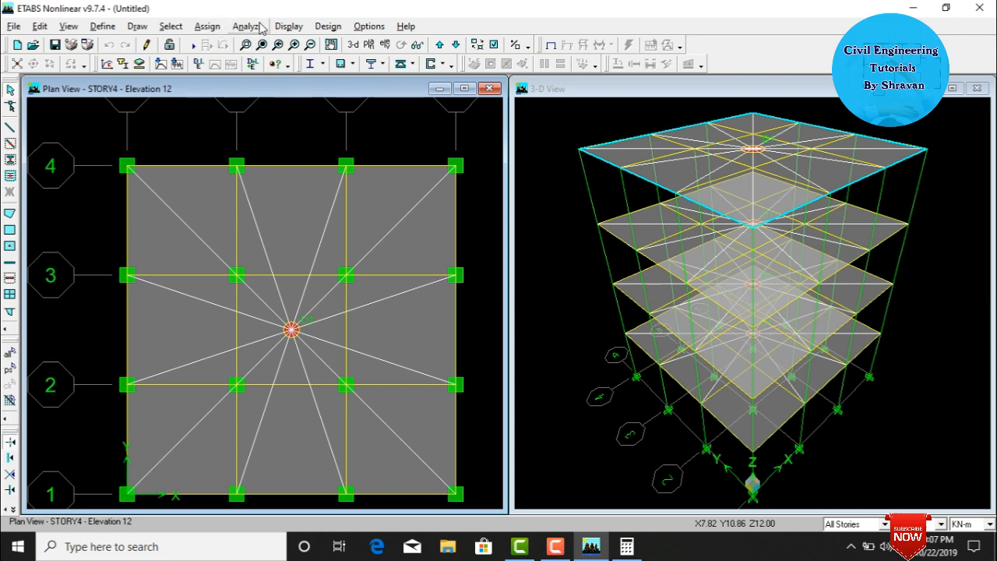
Accept the full 3D analysis options with dynamic analysis using 12 eigenvector modes.
click(262, 28)
click(267, 42)
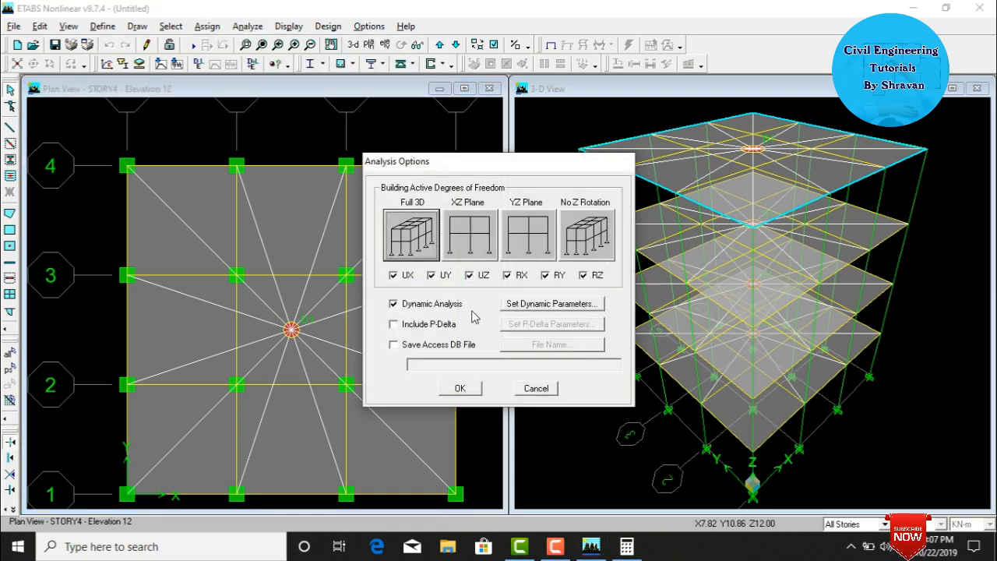
click(528, 311)
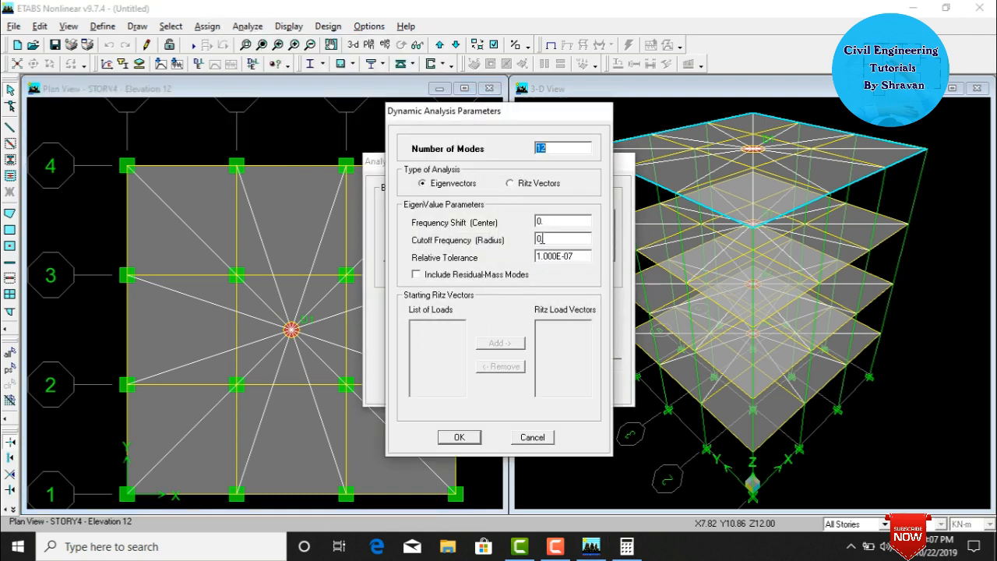
click(461, 438)
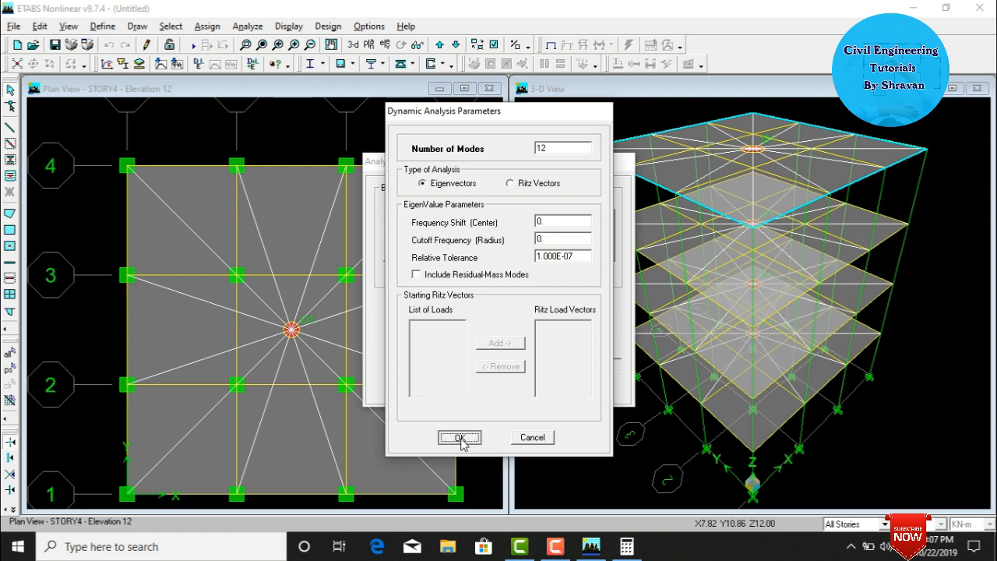
click(460, 388)
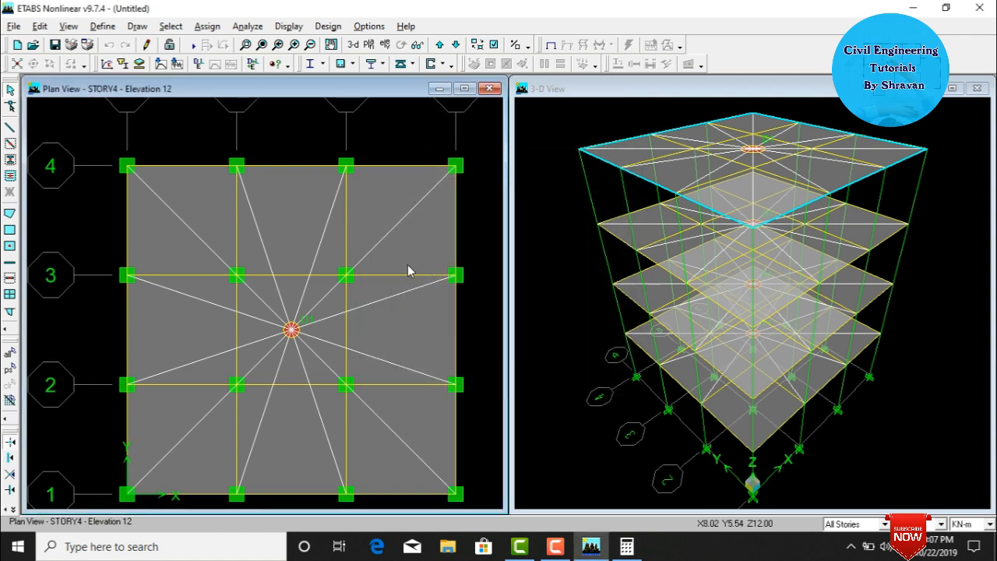
Check the model for line overlaps, line intersections within tolerance and line intersections with area edges, and close the report.
click(246, 27)
click(259, 60)
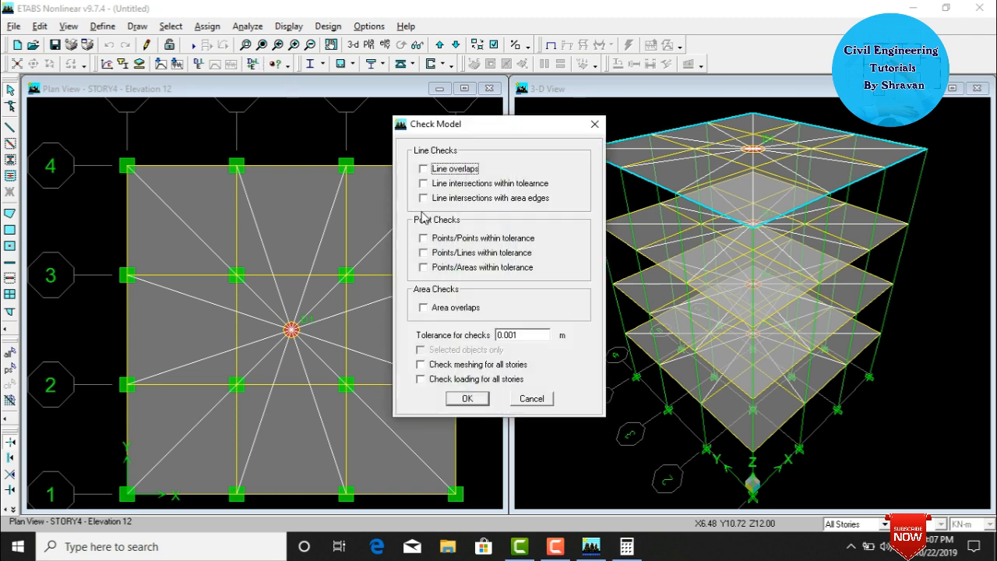
click(434, 170)
click(436, 185)
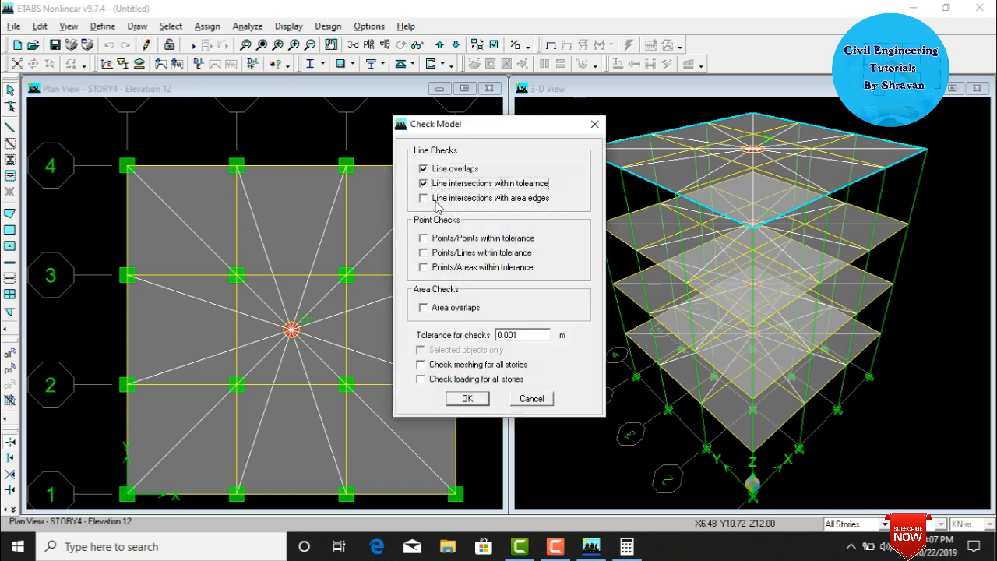
click(437, 201)
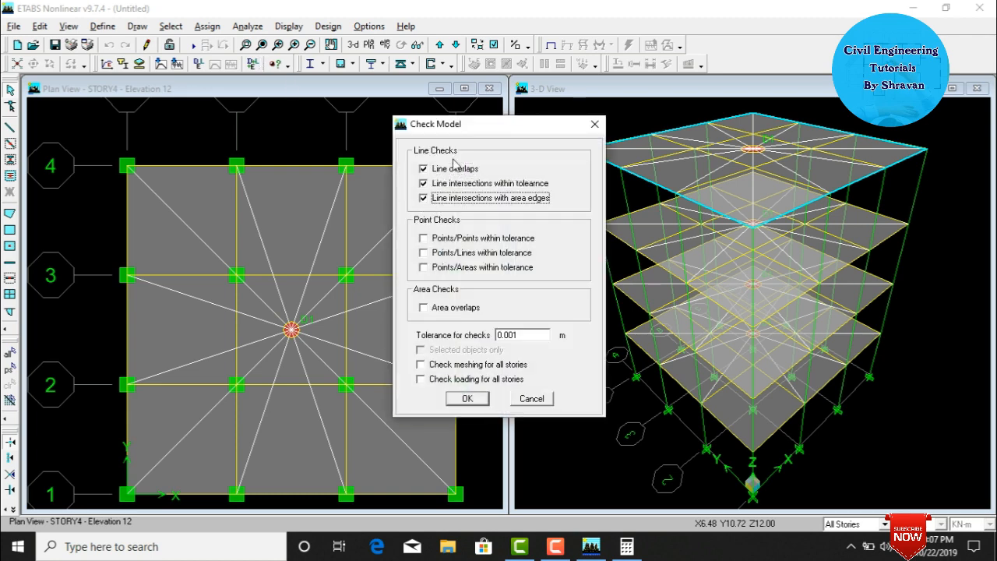
click(476, 398)
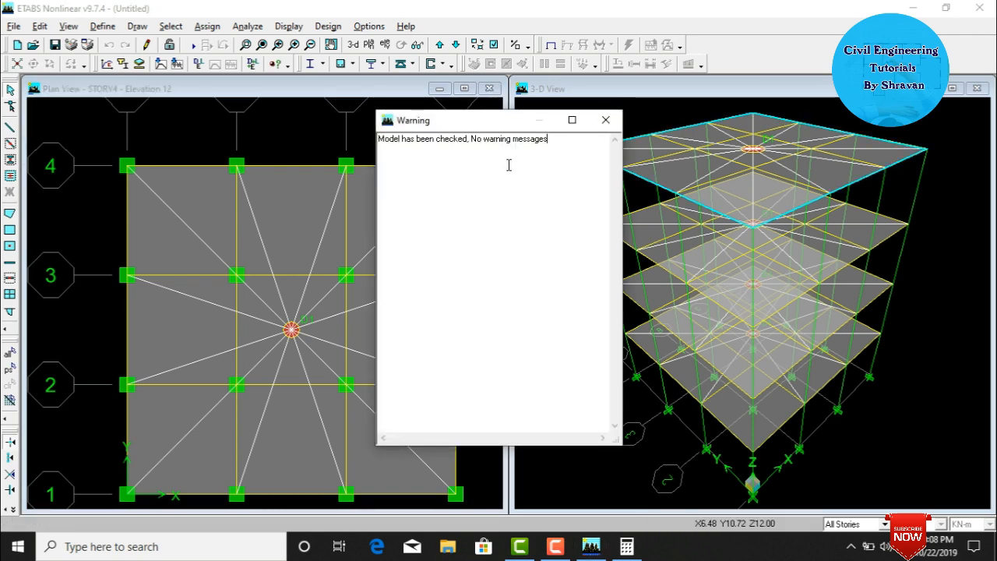
click(606, 120)
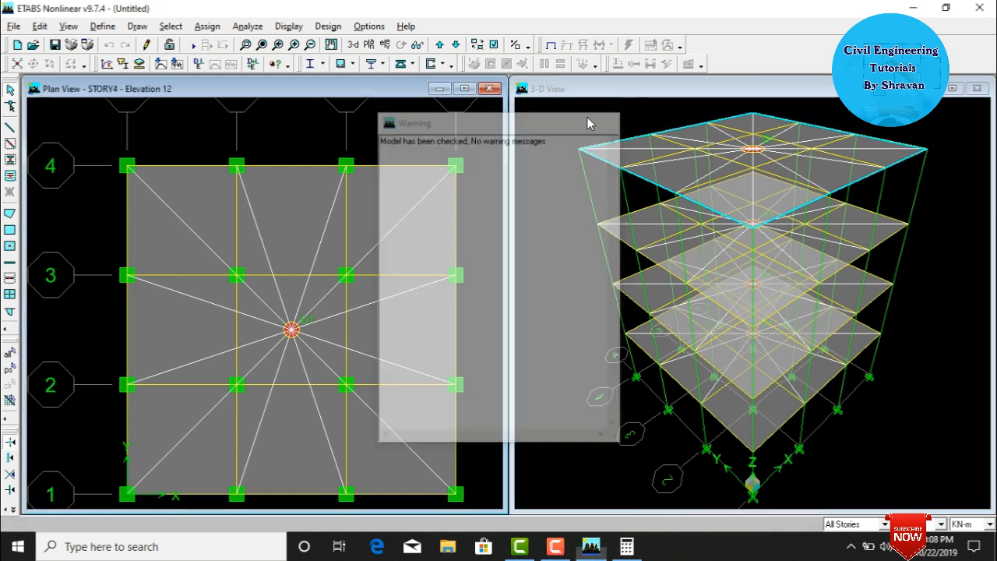
Start the analysis run and create a folder named Gb inside the desktop's Retrofication folder when asked where to save the model.
click(247, 26)
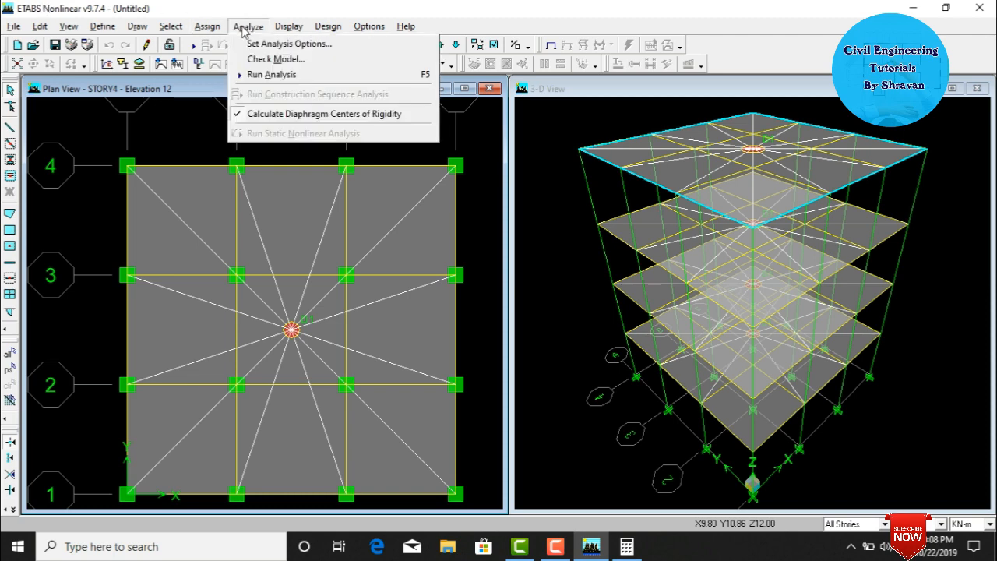
click(253, 75)
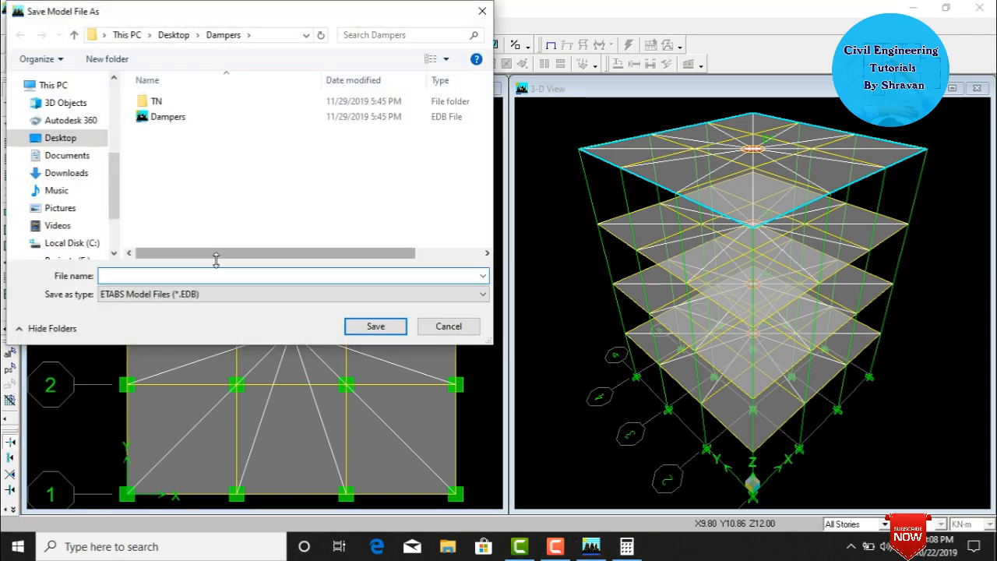
drag(113, 168, 113, 82)
click(61, 109)
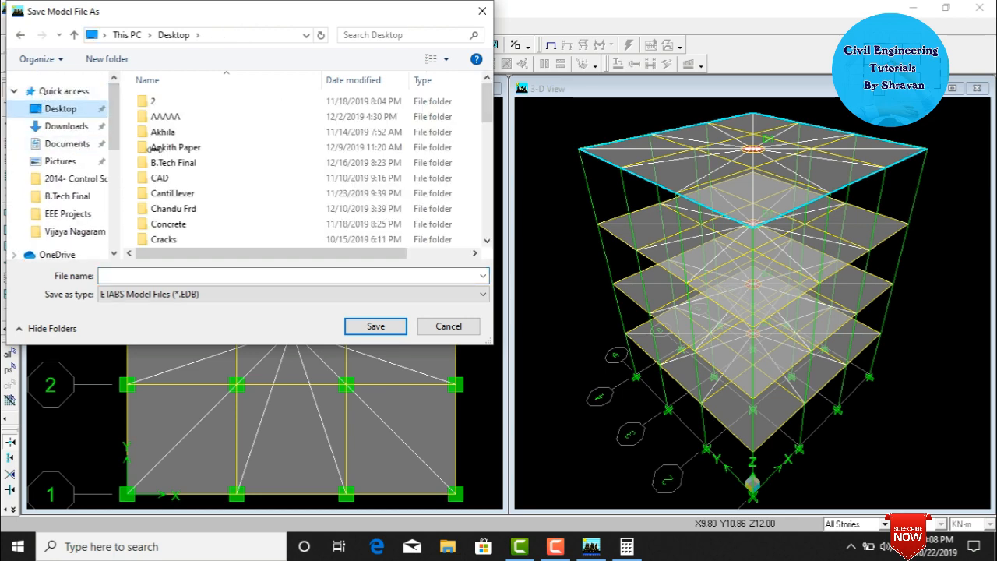
scroll(164, 148, down, 10)
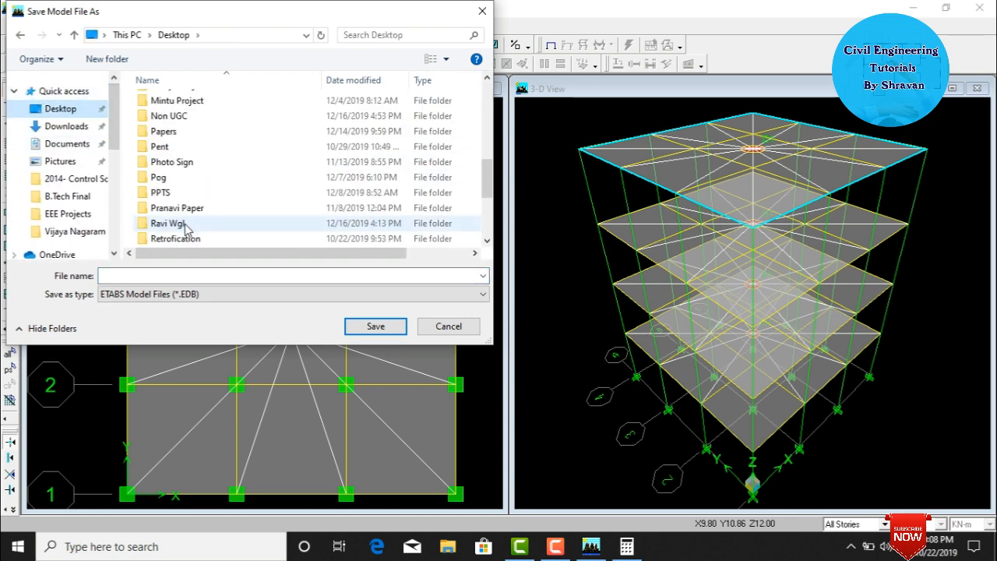
double_click(176, 238)
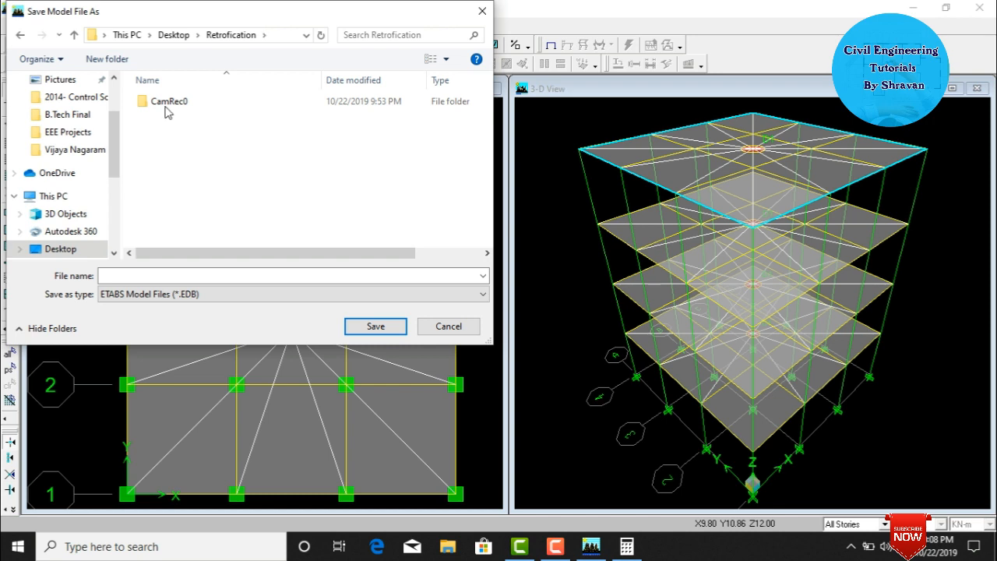
click(99, 61)
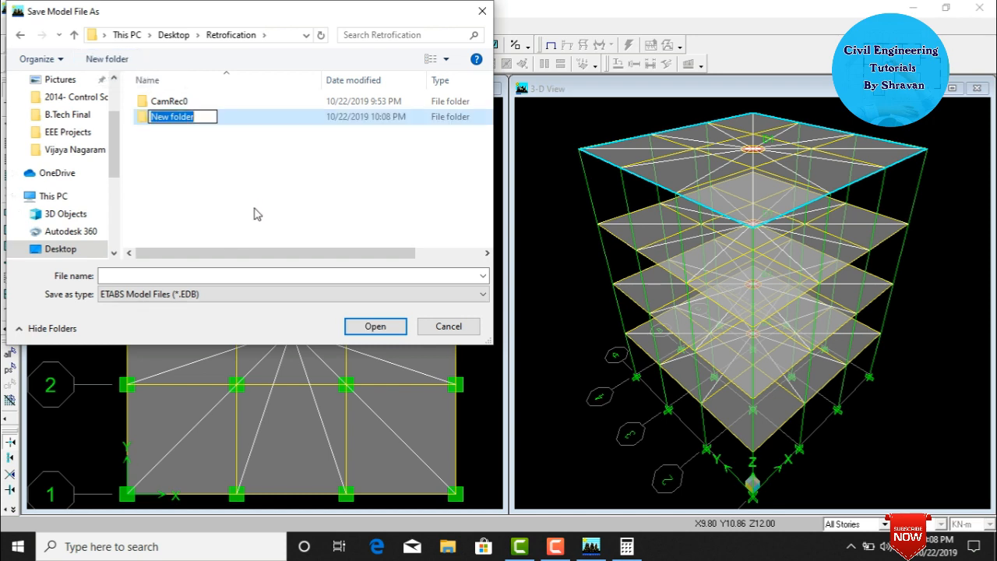
text(Gb)
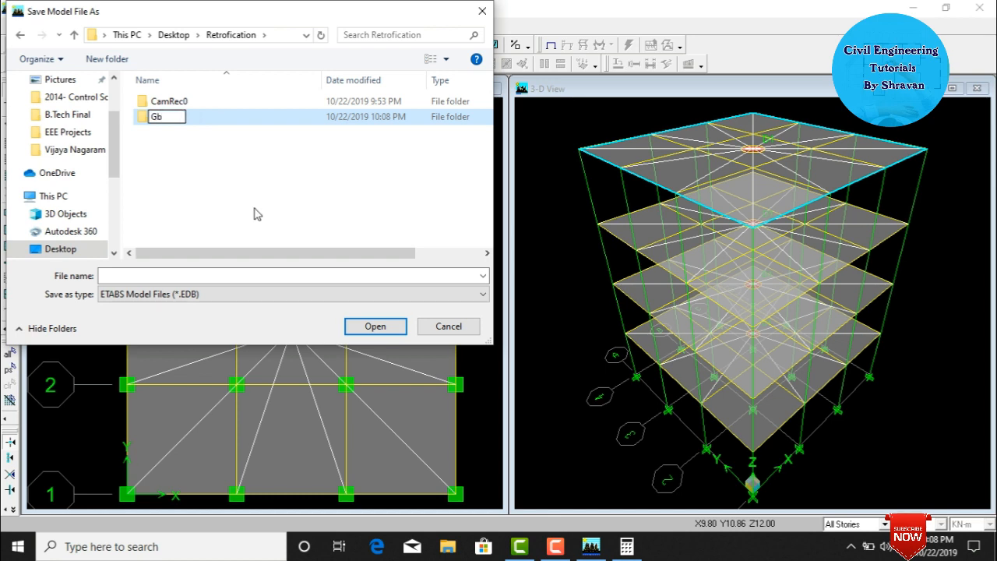
key(Return)
Save the model as GB G+3 in the Retrofication folder and let the analysis run.
click(176, 274)
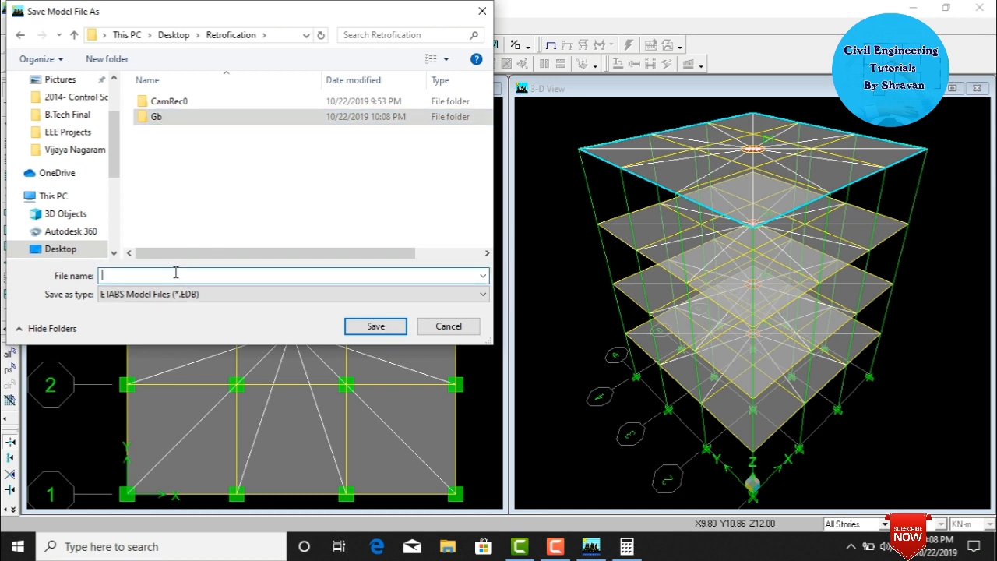
text(GB G+3)
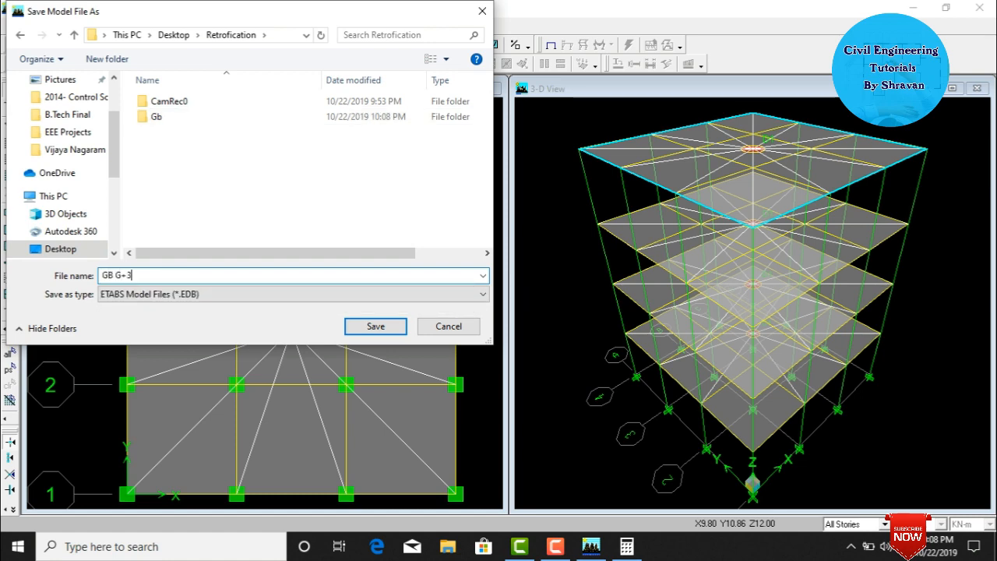
key(Return)
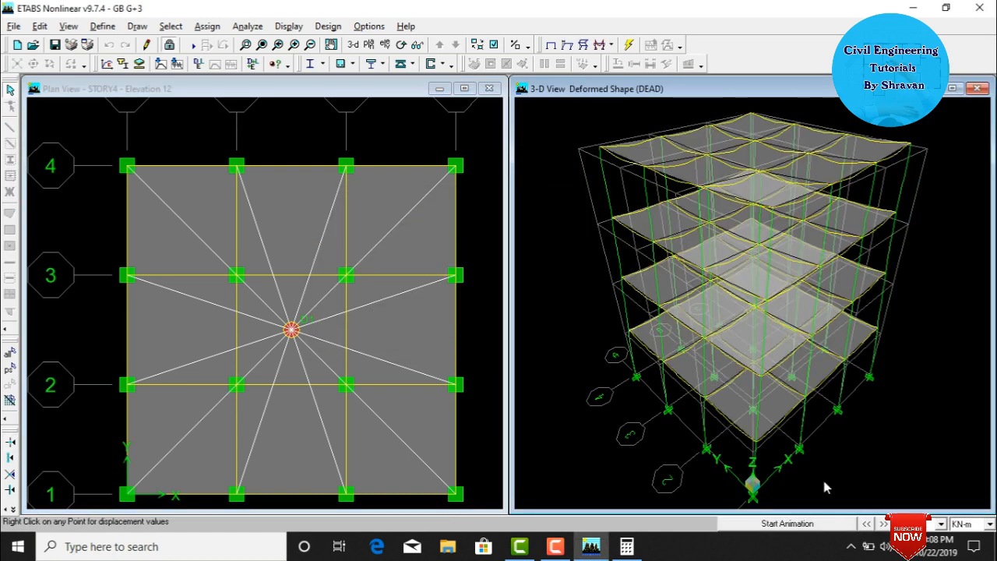
Play the animation of the DEAD load deformed shape in the 3-D view and stop it.
click(775, 524)
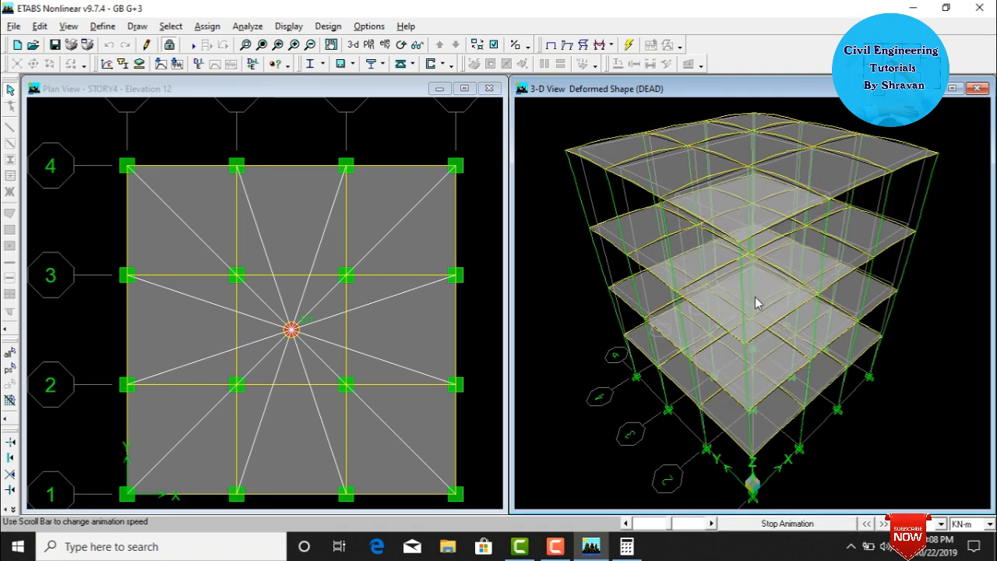
click(753, 529)
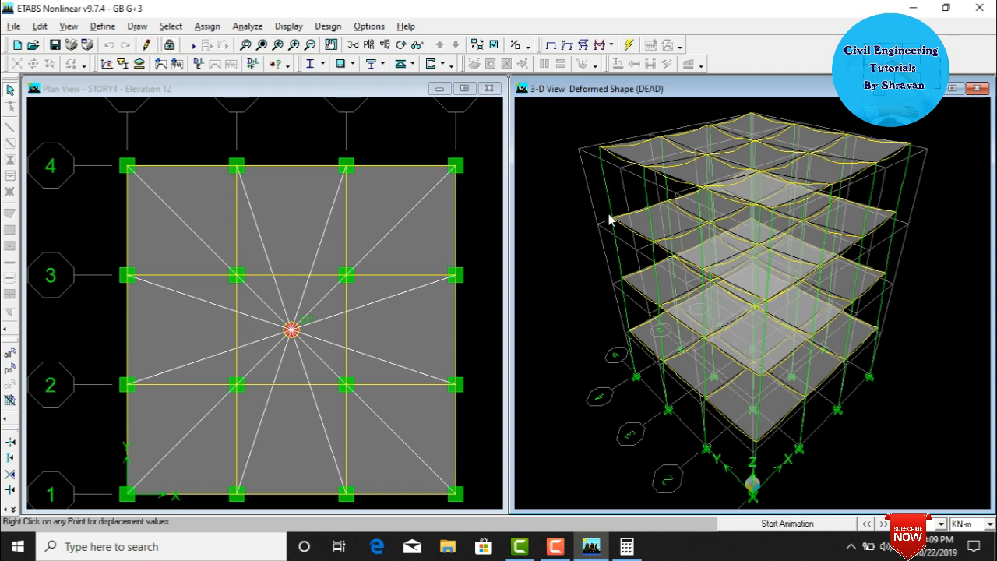
Open the choice of result tables and limit the results output to the EQX static load case.
click(285, 26)
click(313, 213)
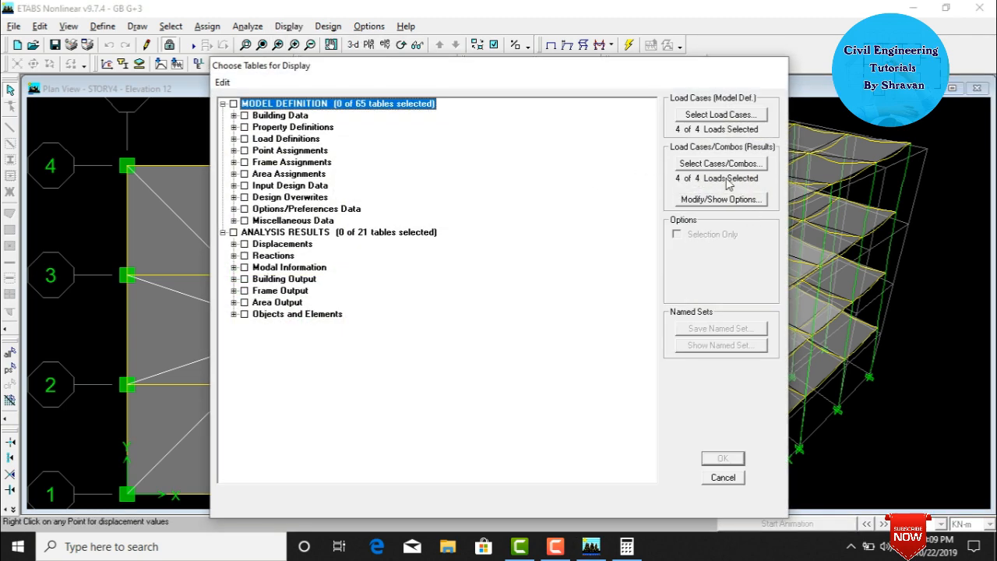
click(706, 165)
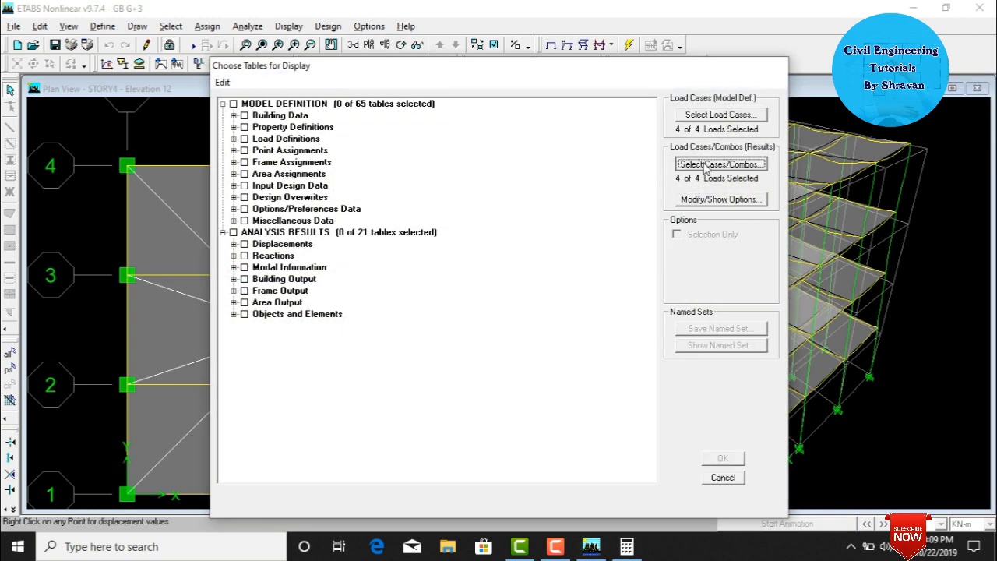
click(426, 265)
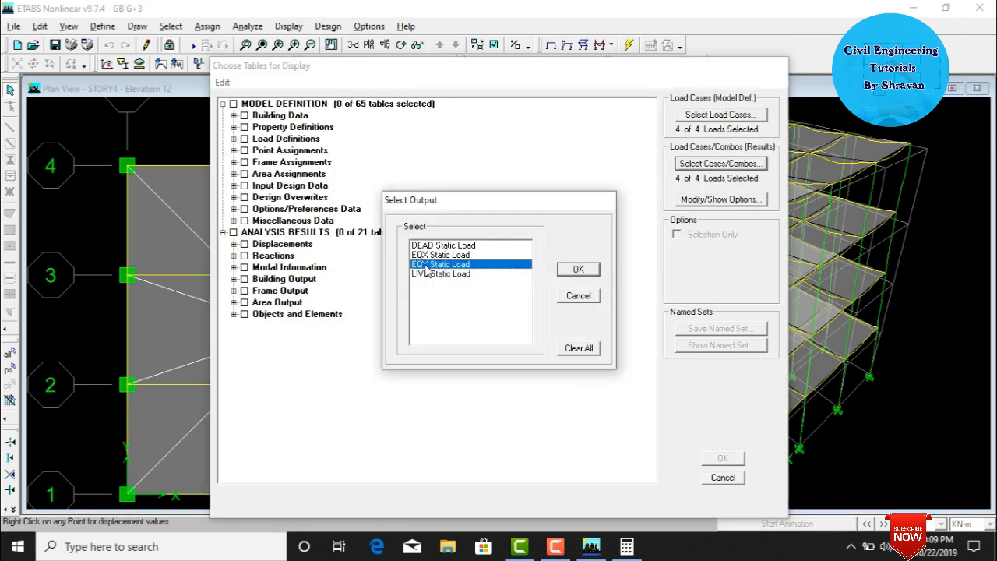
click(427, 254)
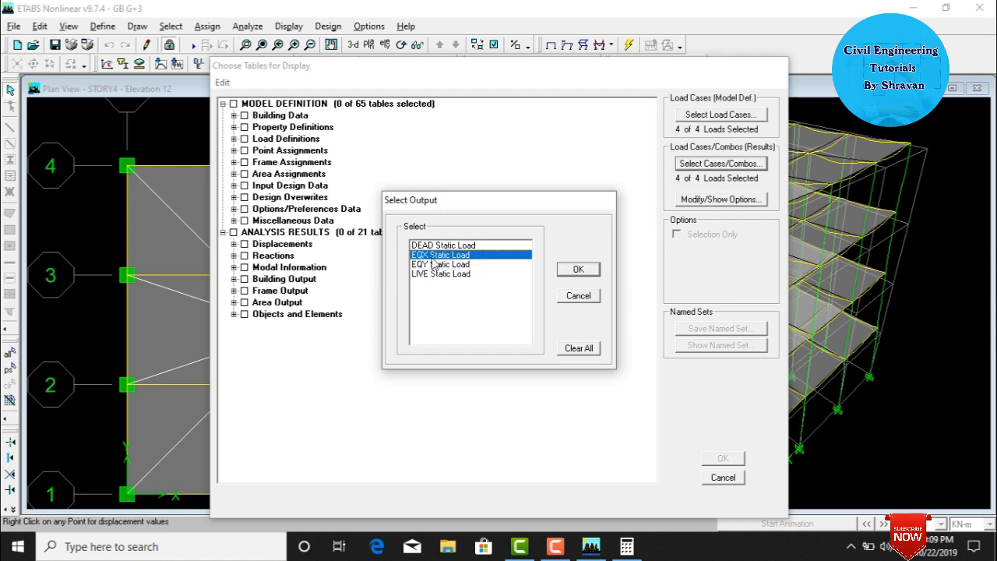
click(578, 270)
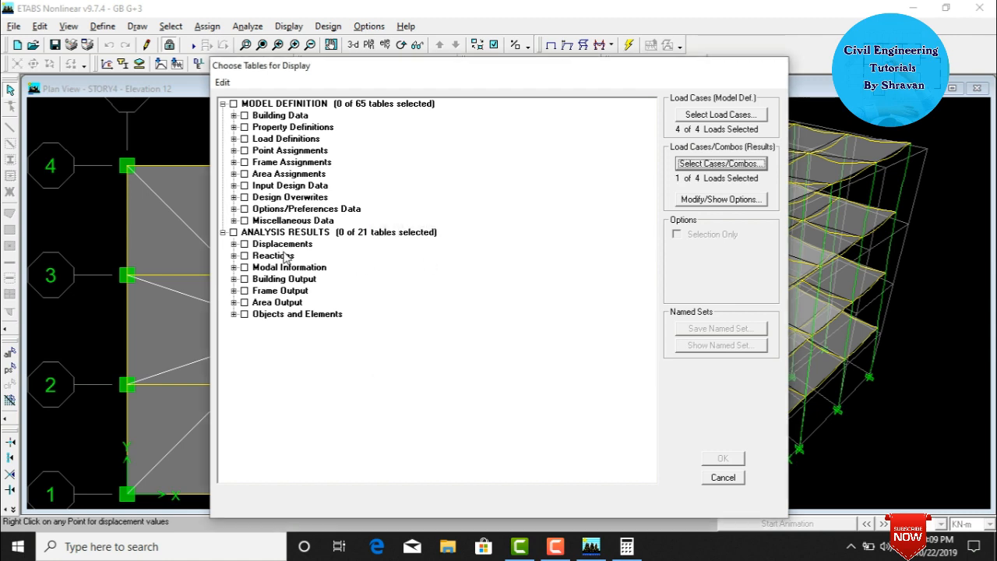
Display the Story Drifts table from the displacement data and the Story Shears table from the building output.
click(234, 244)
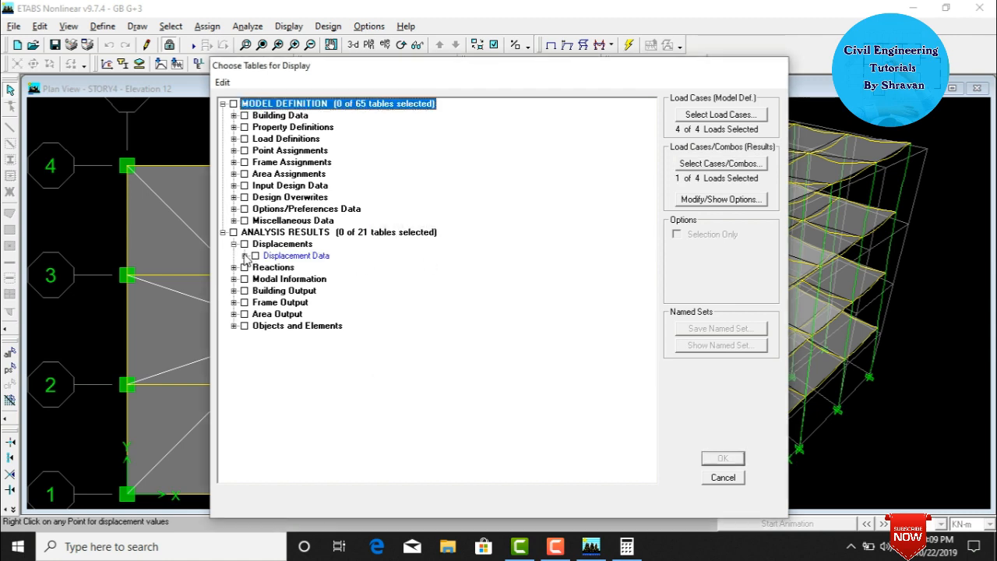
click(245, 255)
click(315, 303)
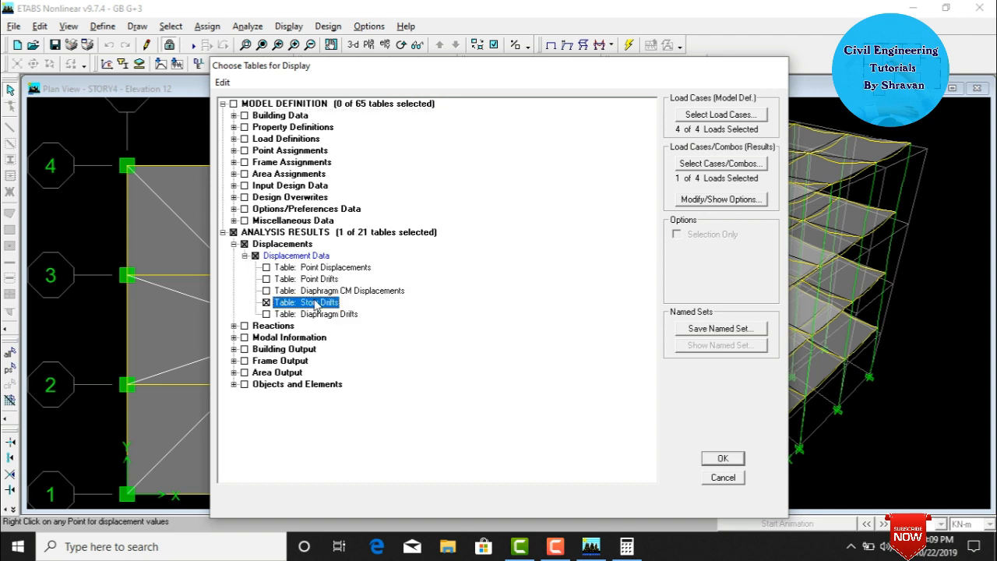
click(234, 349)
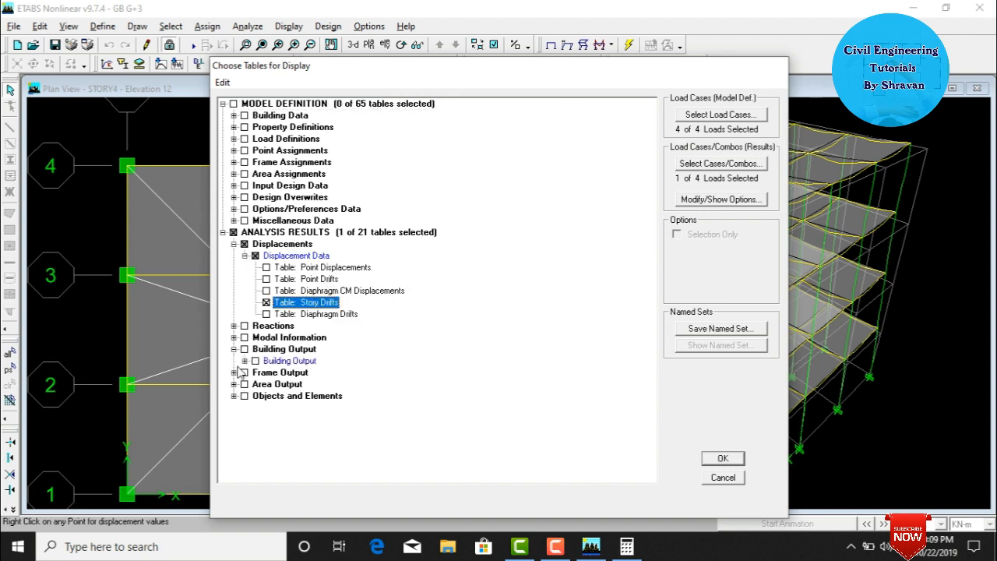
click(245, 361)
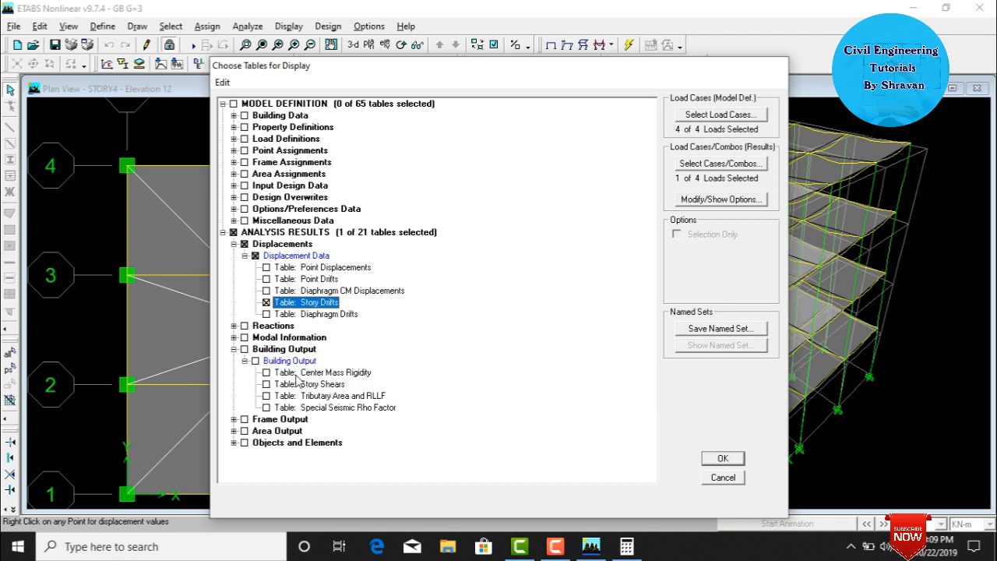
click(308, 385)
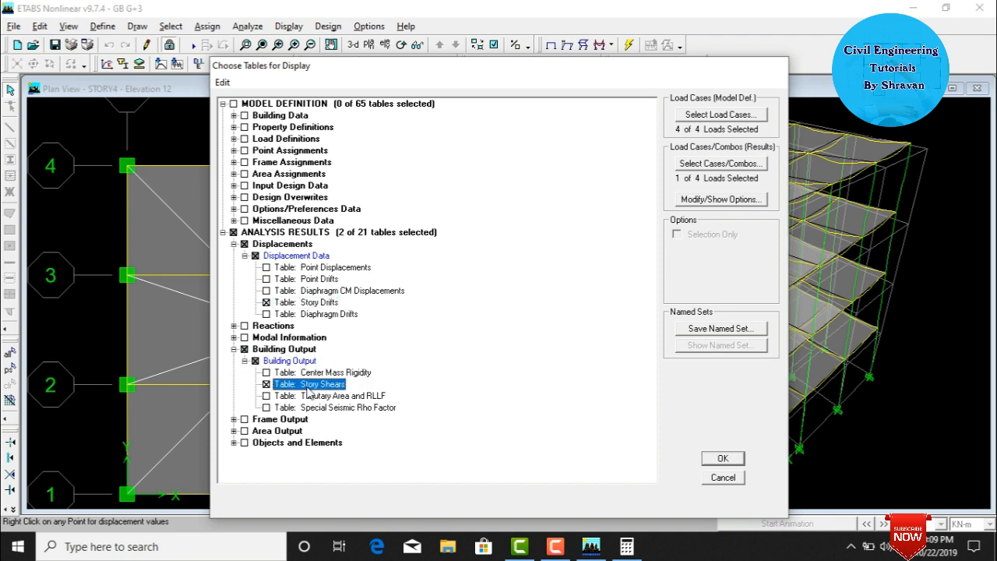
click(722, 458)
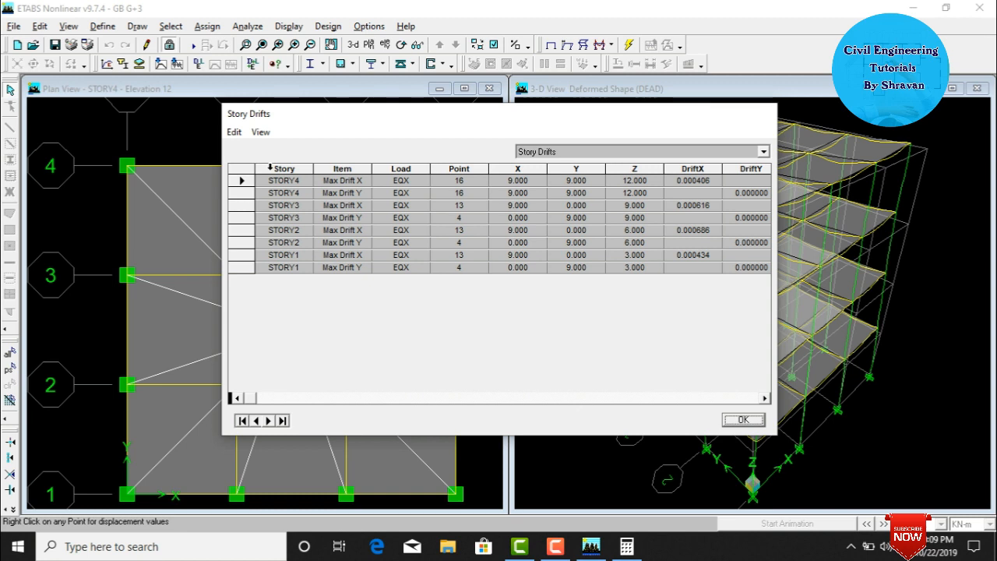
Copy all columns of the Story Drifts table and paste them into Sheet1 of a new Excel workbook starting at cell D4.
click(271, 169)
drag(286, 168, 740, 171)
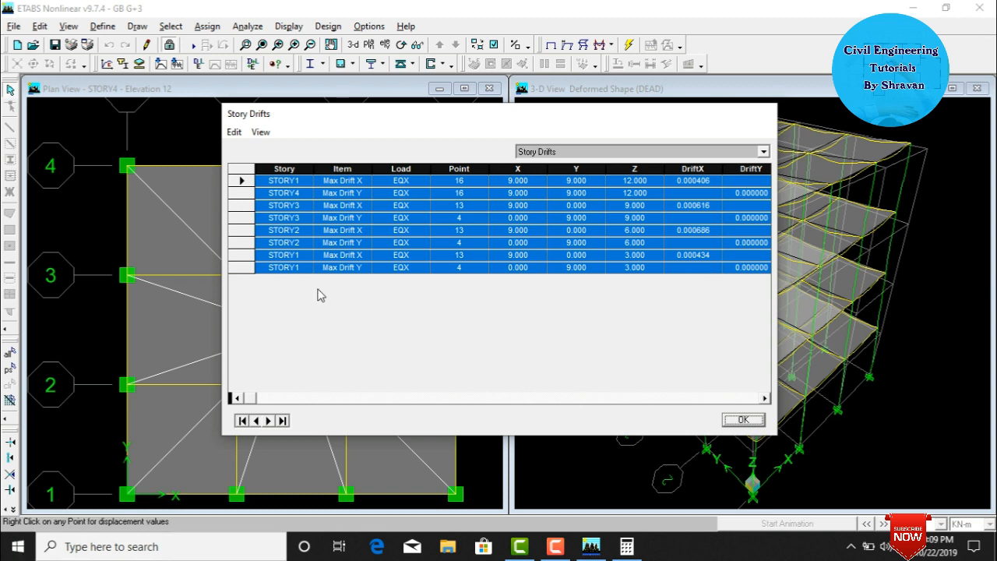
click(117, 546)
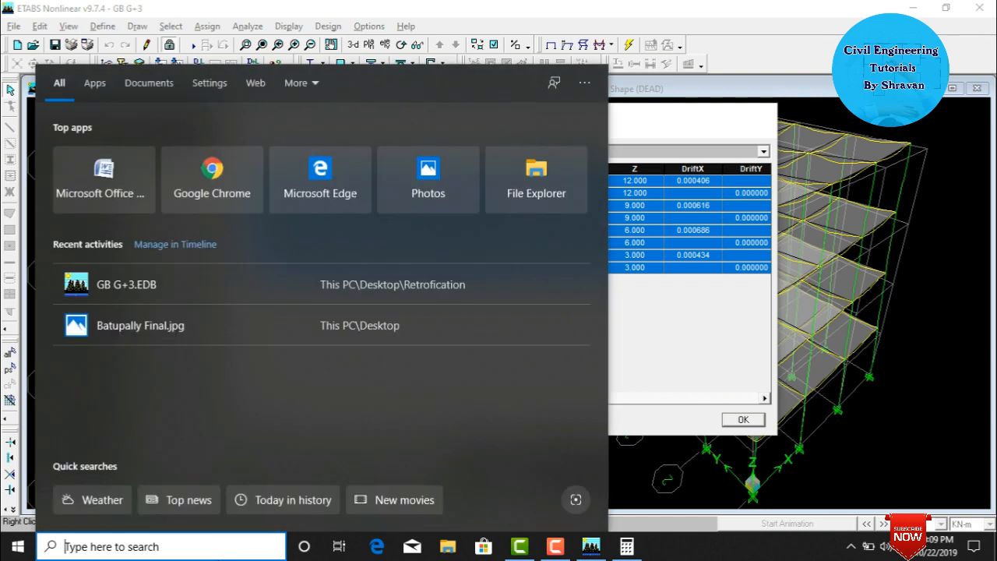
text(excel)
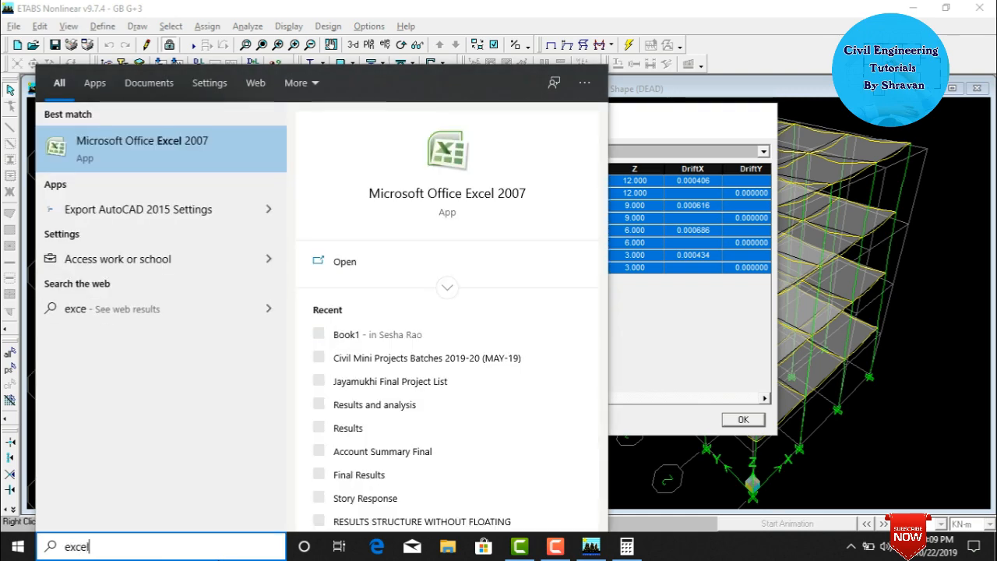
key(Return)
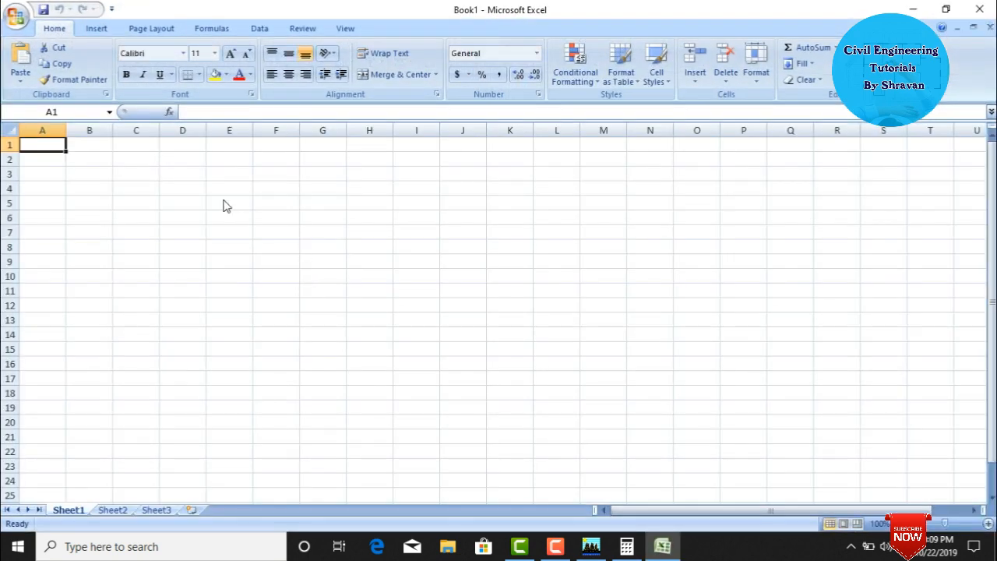
click(179, 184)
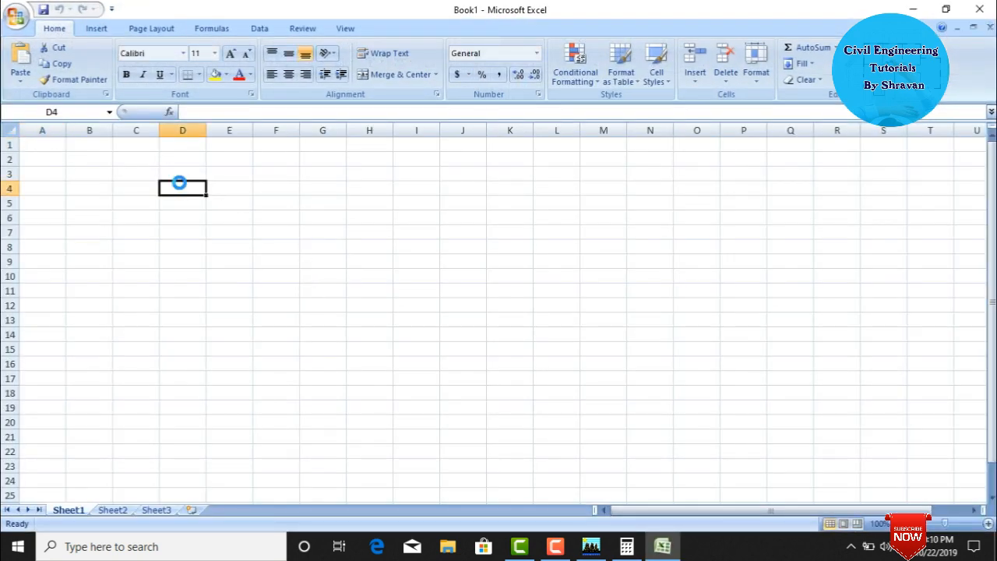
text(Story	Item	Load	Point	X	Y	Z	DriftX	DriftY STORY4	Max Drift	EQX	16	9	9	12	0.000406	 STORY4	Max Drift	EQX	16	9	9	12		0 STORY3	Max Drift	EQX	13	9	0	9	0.000616	 STORY3	Max Drift	EQX	4	0	9	9		0 STORY2	Max Drift	EQX	13	9	0	6	0.000686	 STORY2	Max Drift	EQX	4	0	9	6		0 STORY1	Max Drift	EQX	13	9	0	3	0.000434	 STORY1	Max Drift	EQX	4	0	9	3		0)
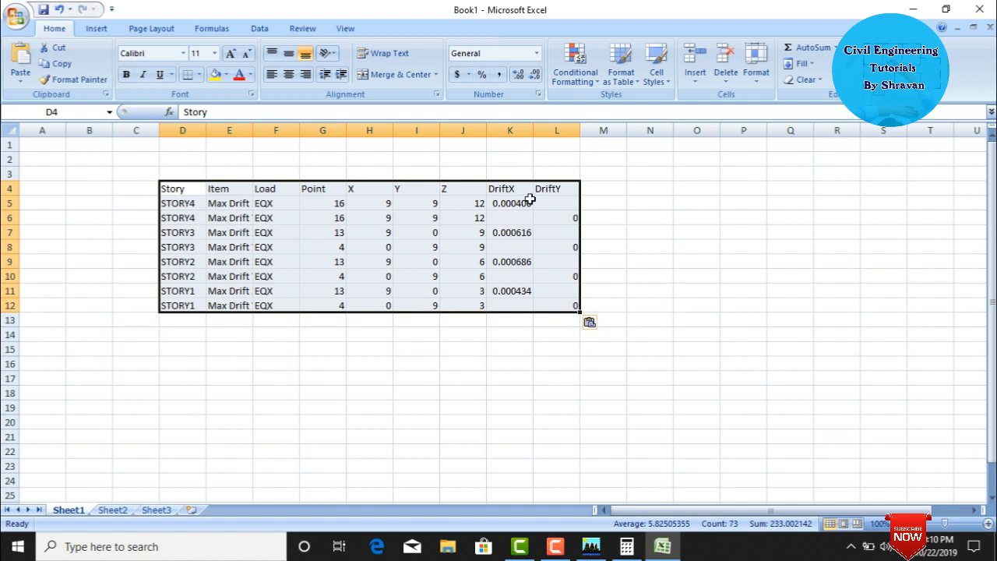
Copy all columns of the ETABS Story Shears table and paste them into Sheet2 of the Excel workbook starting at cell D5.
click(117, 511)
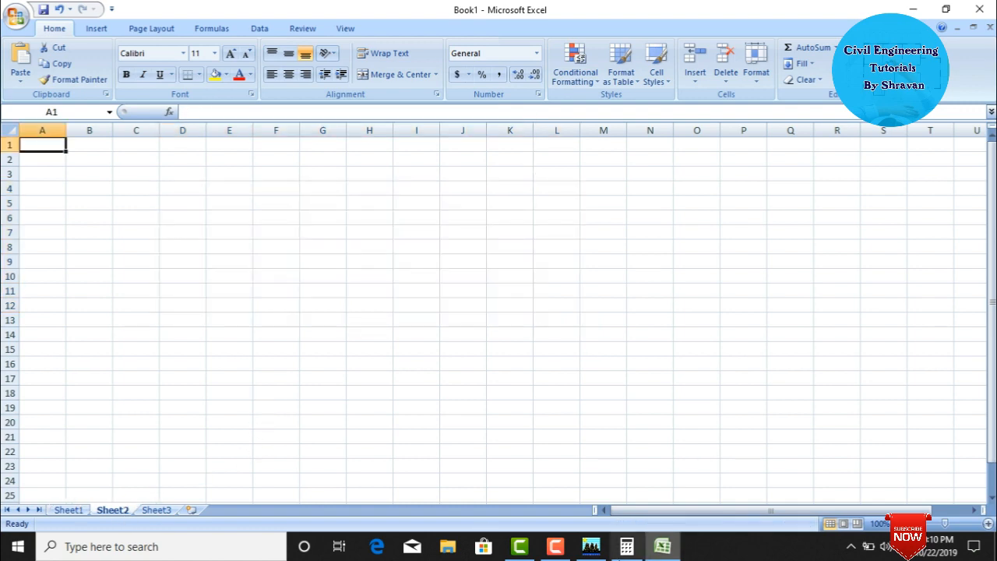
click(591, 546)
click(545, 151)
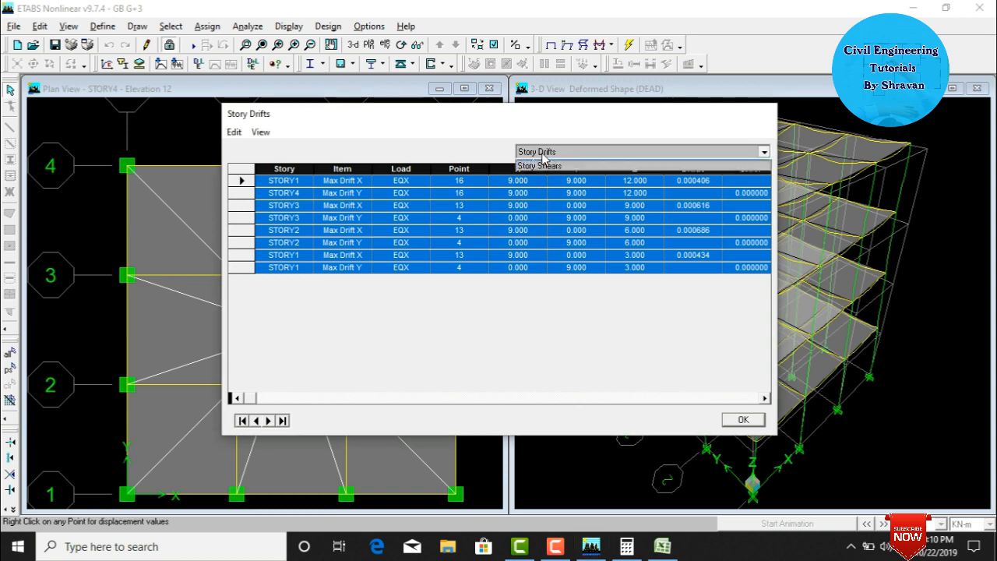
click(537, 166)
drag(275, 166, 770, 162)
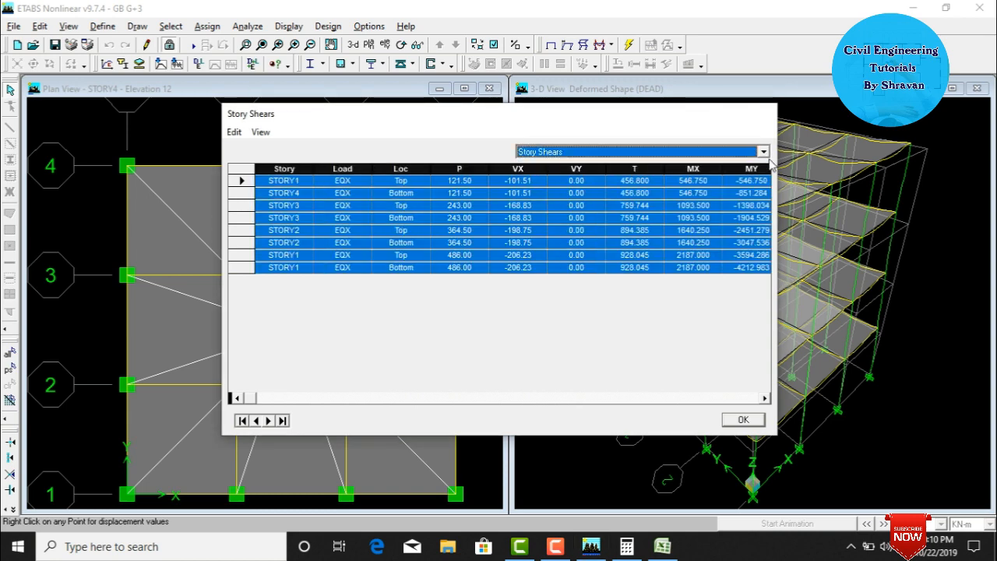
click(660, 548)
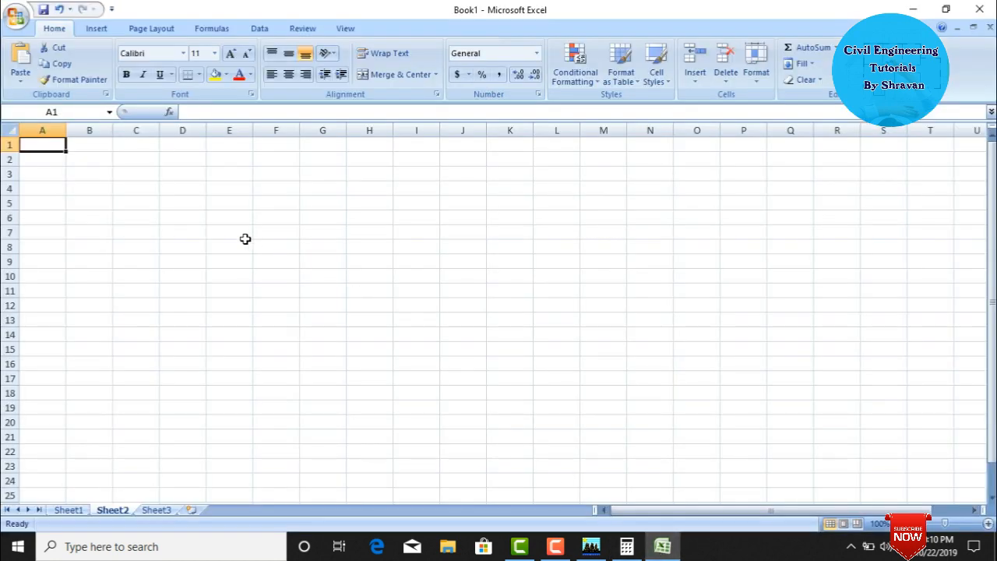
click(169, 201)
text(Story	Load	Loc	P	VX	VY	T	MX	MY STORY4	EQX	Top	121.5	-101.51	0	456.8	546.75	-546.75 STORY4	EQX	Bottom	121.5	-101.51	0	456.8	546.75	-851.284 STORY3	EQX	Top	243	-168.83	0	759.744	1093.5	-1398.03 STORY3	EQX	Bottom	243	-168.83	0	759.744	1093.5	-1904.53 STORY2	EQX	Top	364.5	-198.75	0	894.385	1640.25	-2451.28 STORY2	EQX	Bottom	364.5	-198.75	0	894.385	1640.25	-3047.54 STORY1	EQX	Top	486	-206.23	0	928.045	2187	-3594.29 STORY1	EQX	Bottom	486	-206.23	0	928.045	2187	-4212.98)
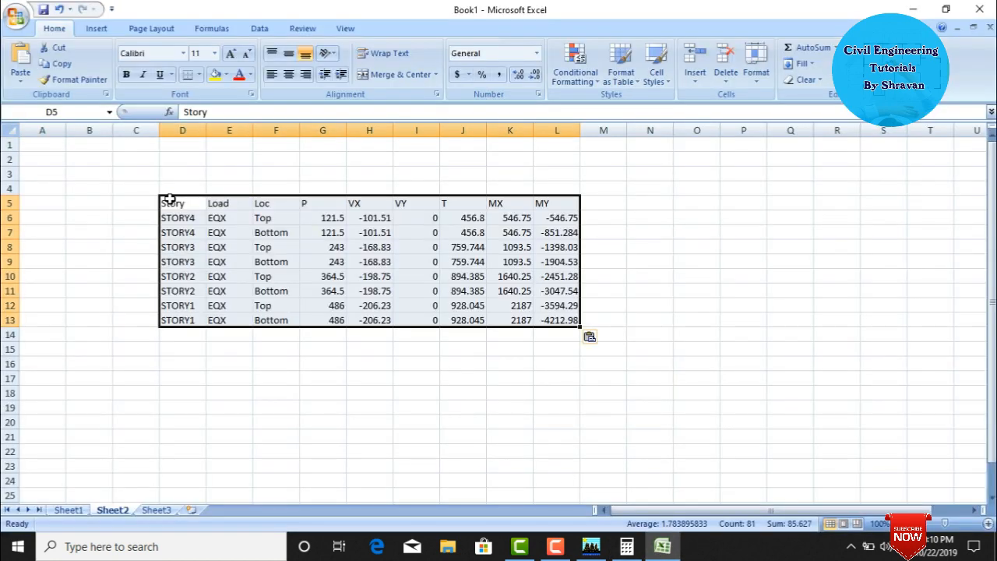
Review the pasted story drifts in Sheet1 and the story shears in Sheet2 of the workbook.
click(69, 511)
click(650, 421)
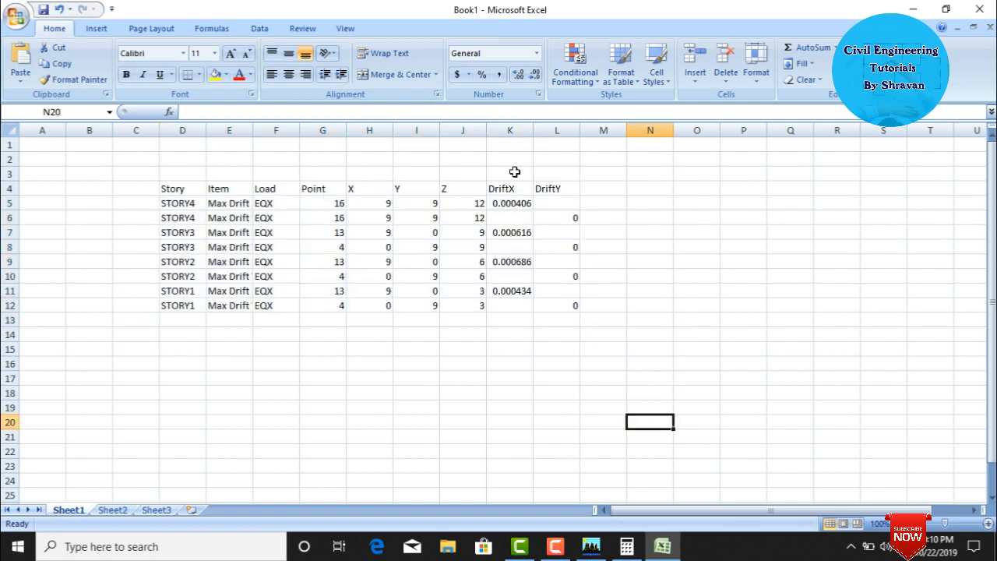
click(111, 514)
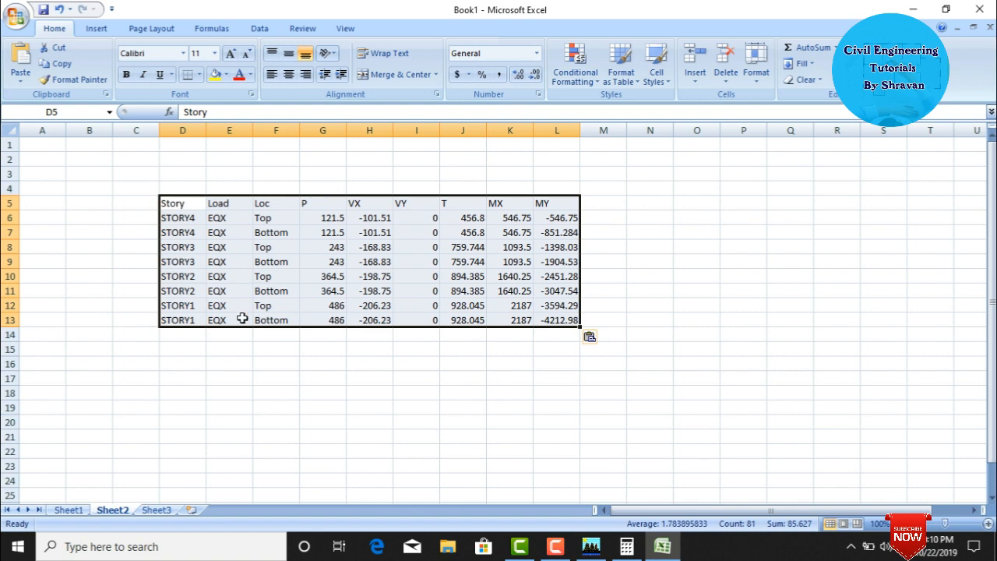
Switch to ETABS, close the Story Shears table and exit the program.
key(alt+Tab)
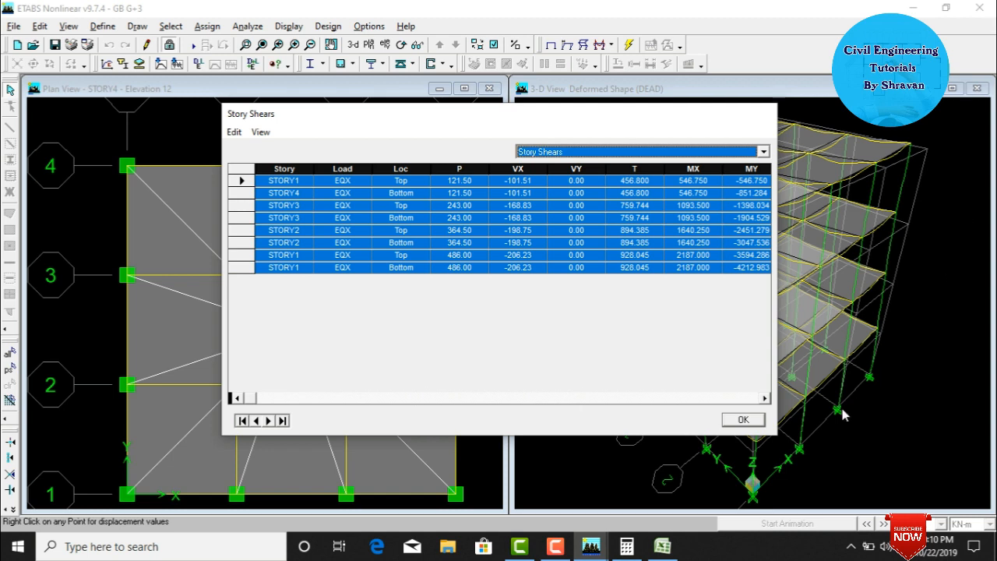
click(745, 420)
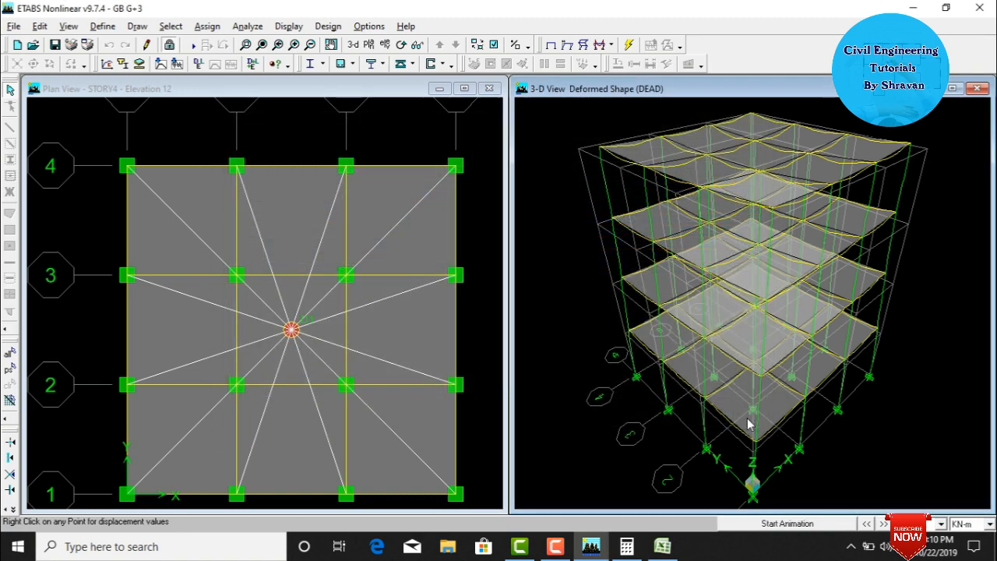
click(980, 7)
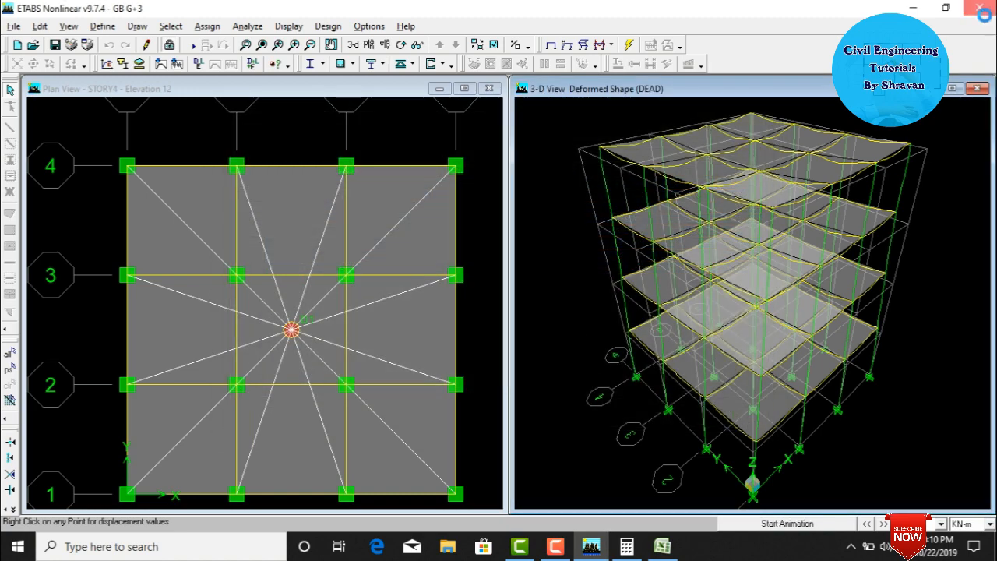
click(445, 323)
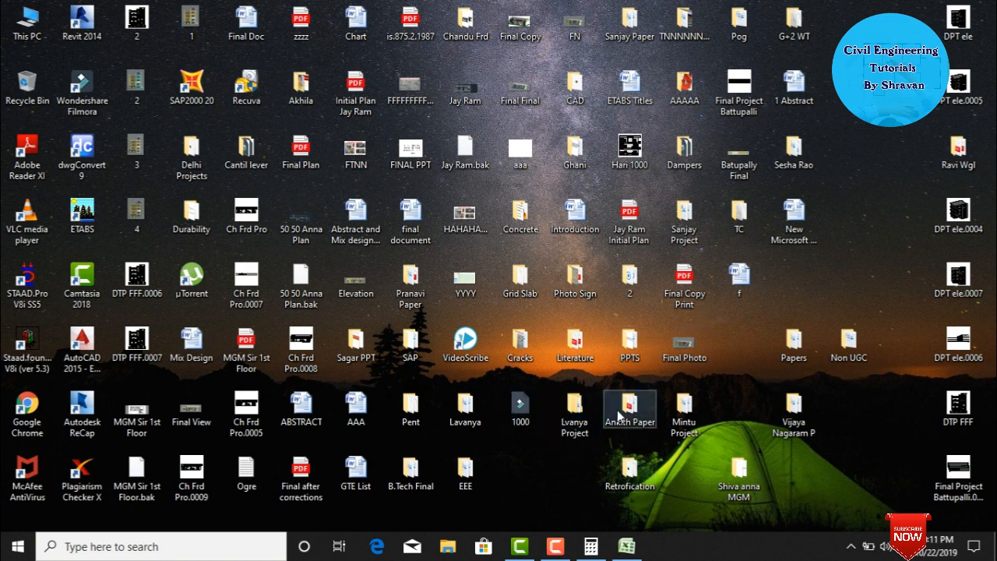
Open the Retrofication folder on the desktop and copy the GB G+3 EDB model file.
double_click(612, 466)
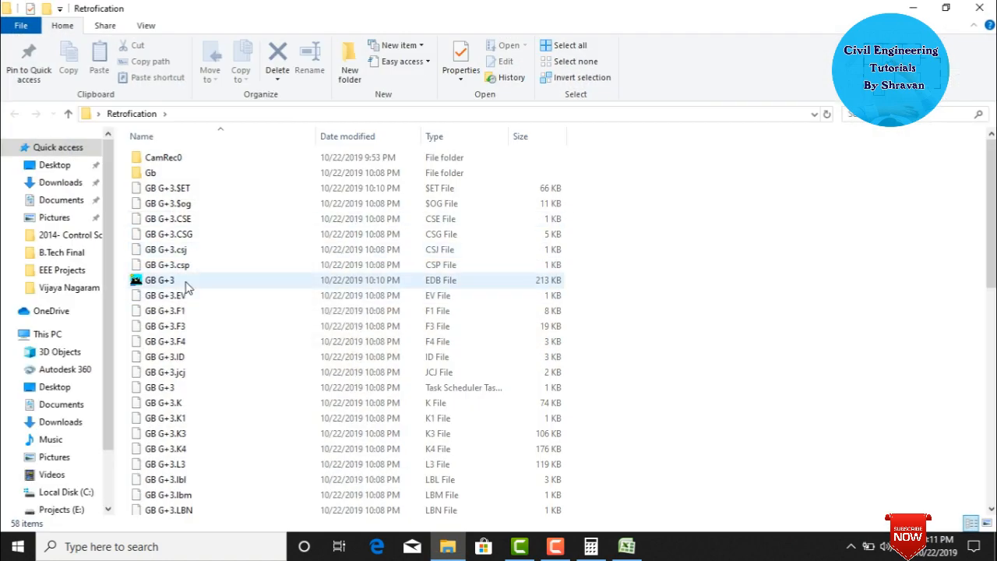
click(187, 285)
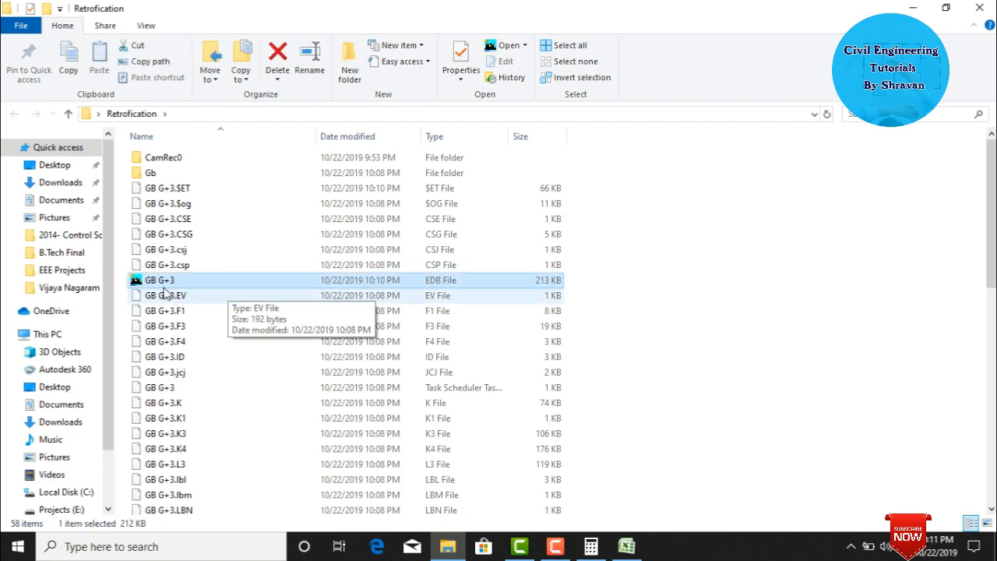
right_click(179, 287)
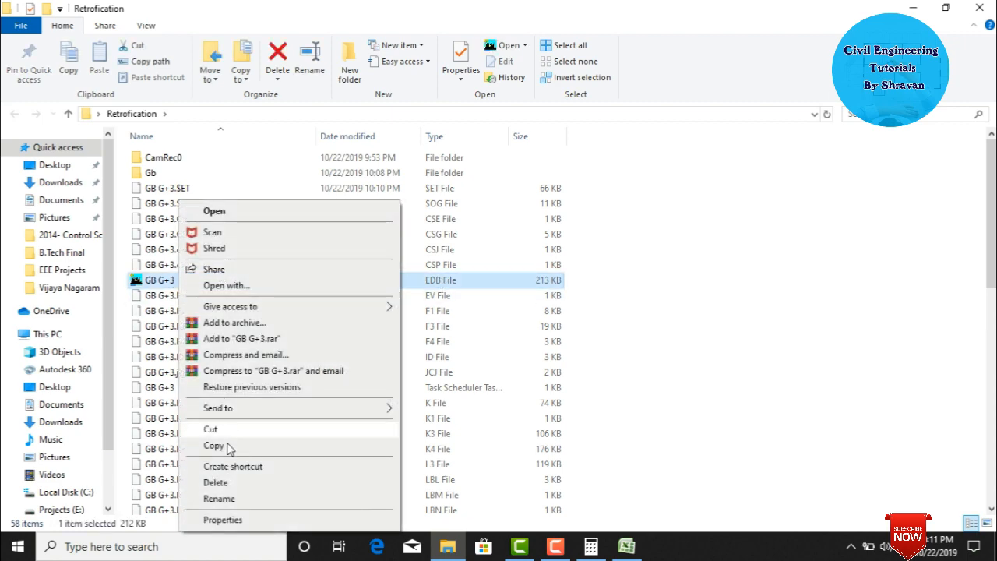
click(225, 445)
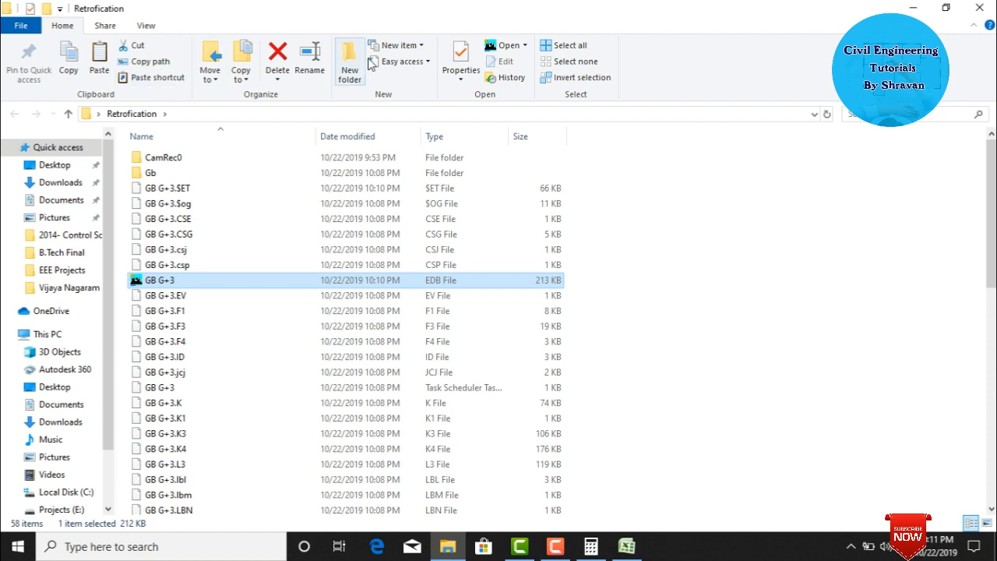
Create a subfolder named Retr inside Retrofication and paste the copied model file into it.
click(349, 62)
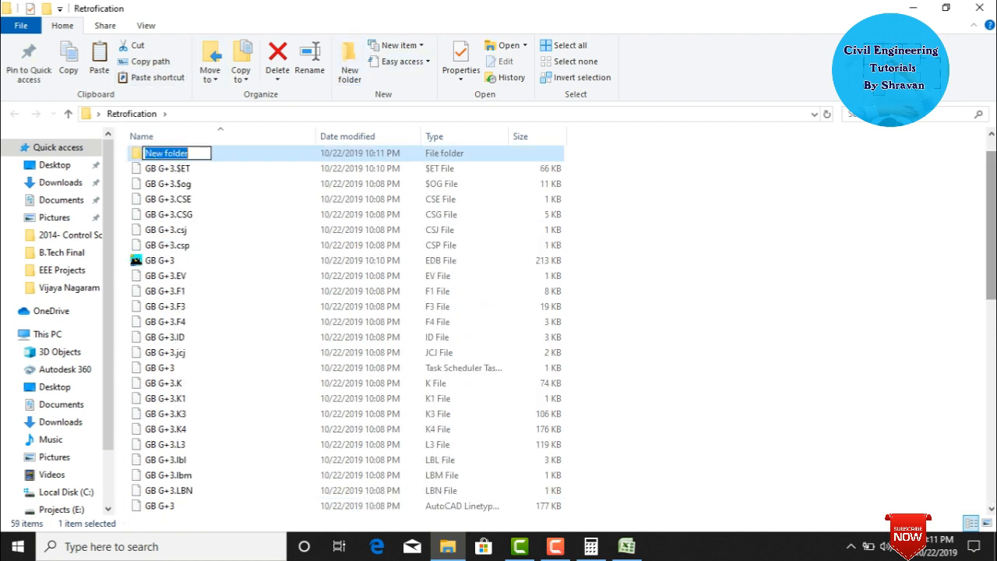
text(Ret)
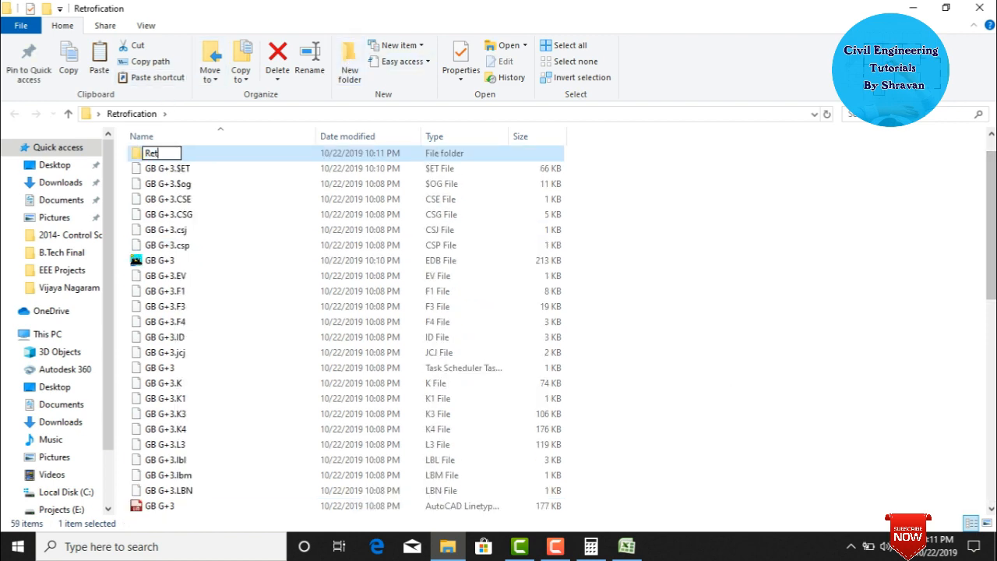
text(r)
key(Return)
key(Return)
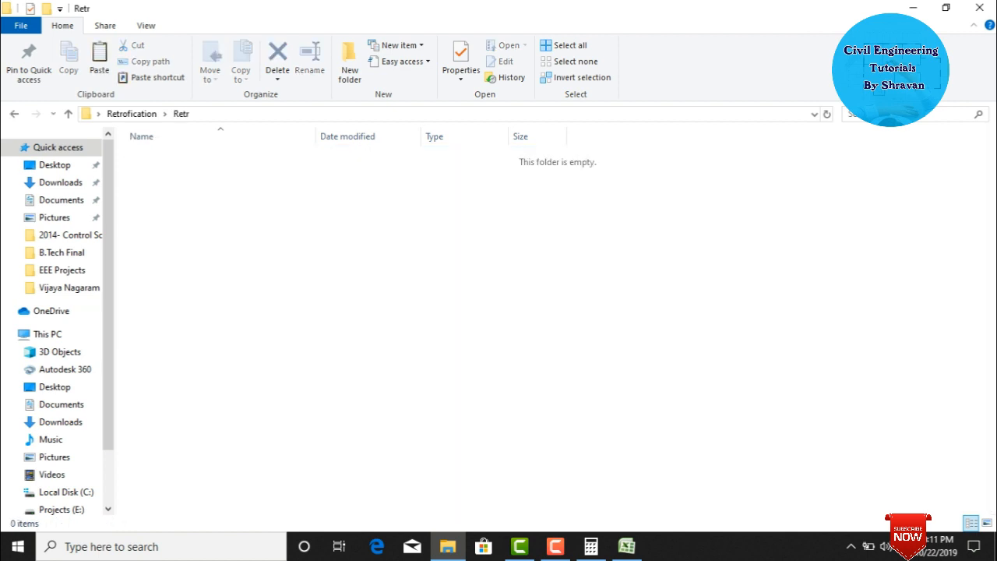
key(ctrl+v)
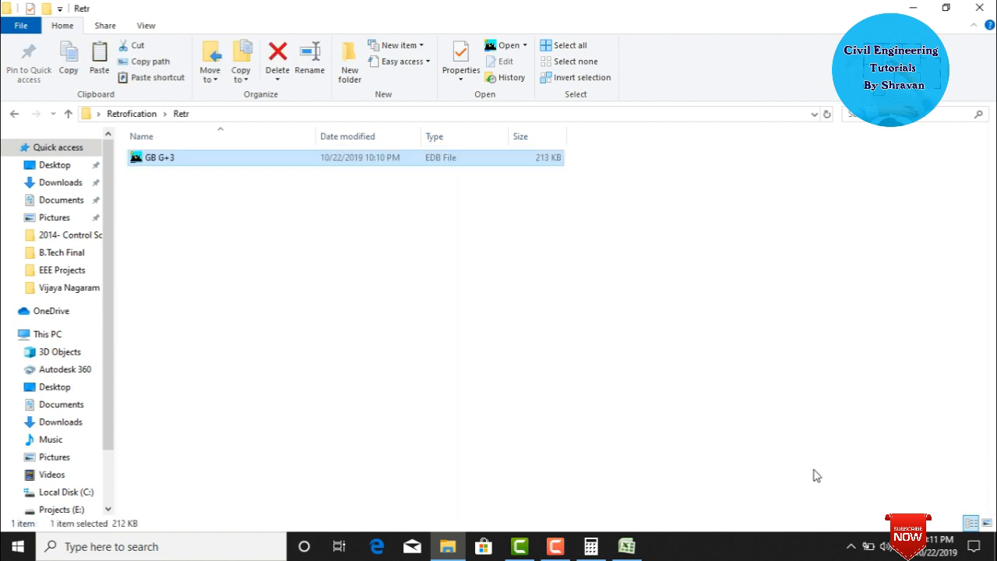
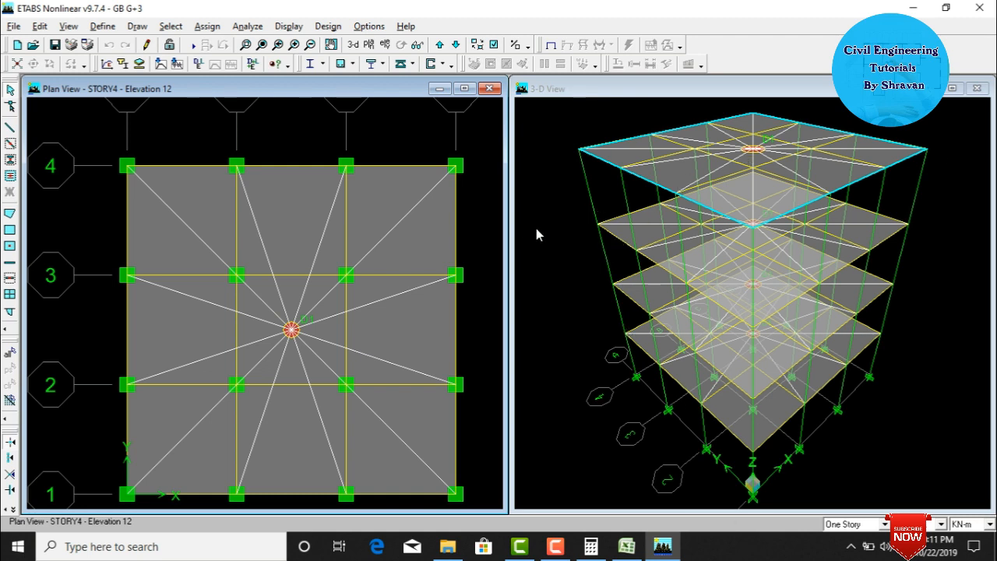
Select all columns with the frame section C0.4X0.4 in the ETABS model and delete them.
click(171, 26)
click(199, 139)
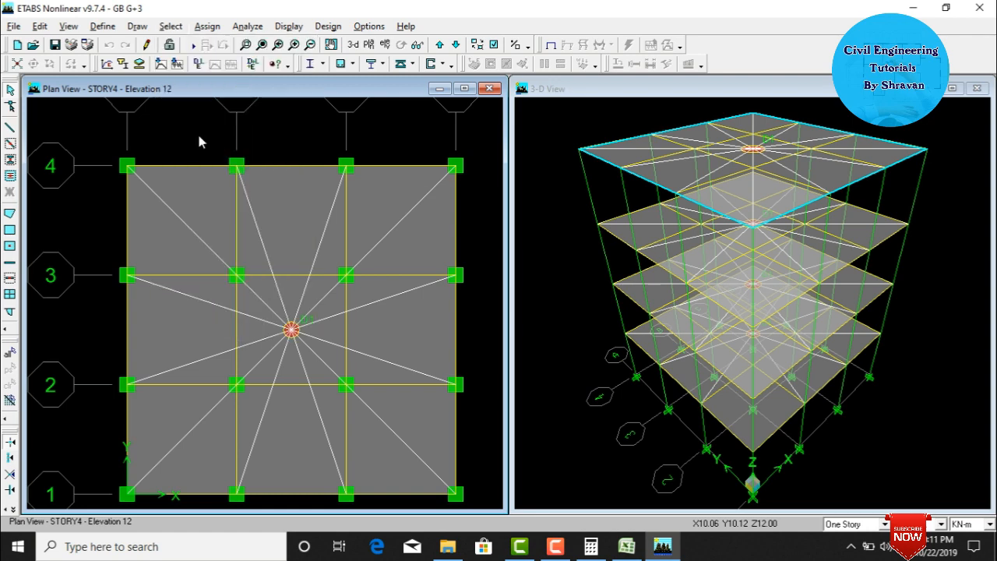
click(430, 255)
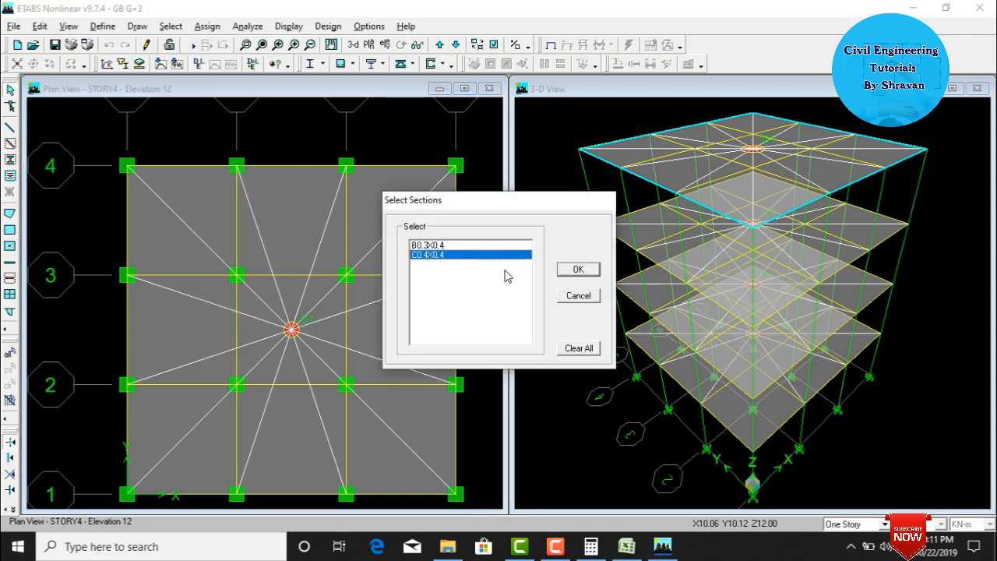
click(576, 269)
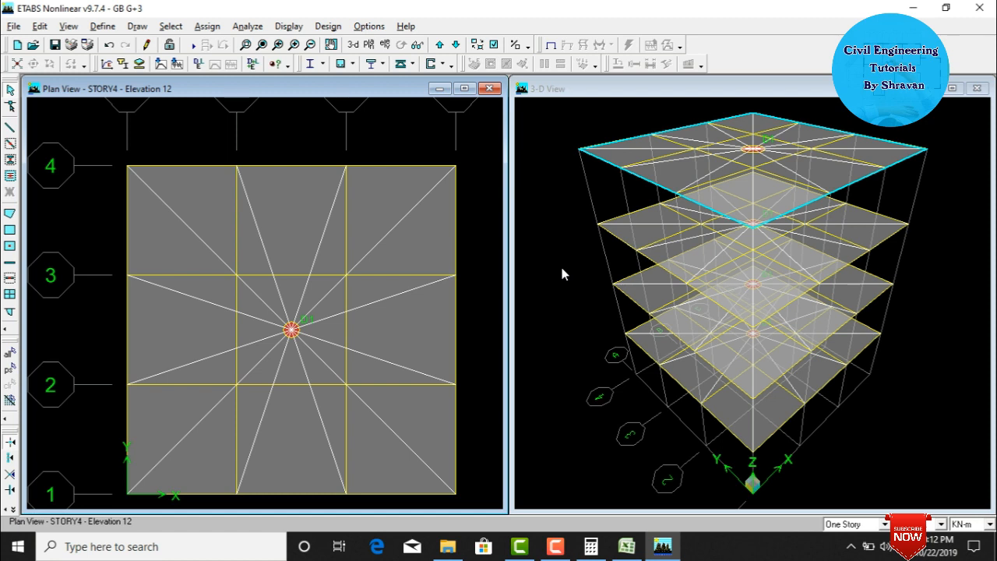
Add an SD frame section named RET with the Concrete Column design type and open it in Section Designer.
click(96, 28)
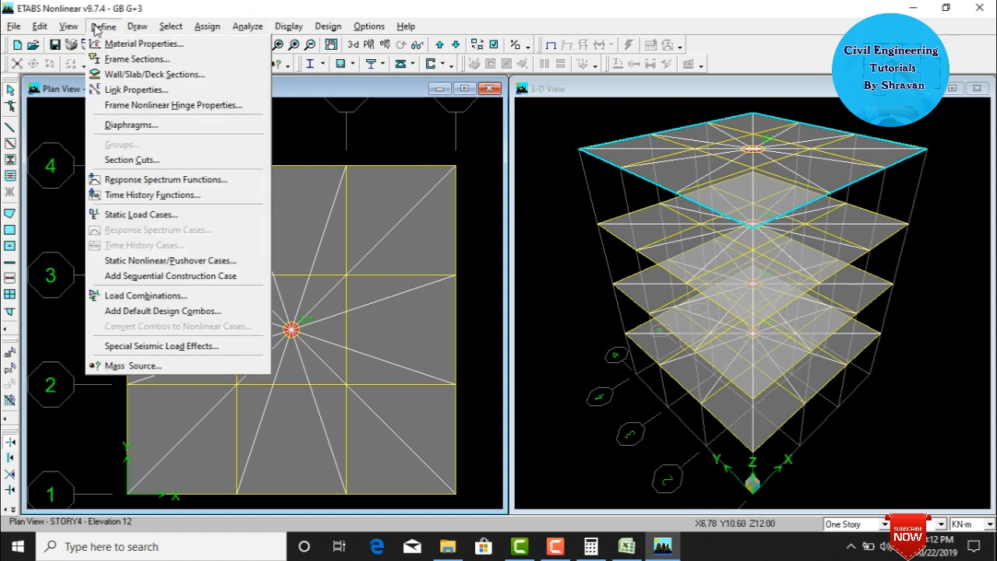
click(109, 59)
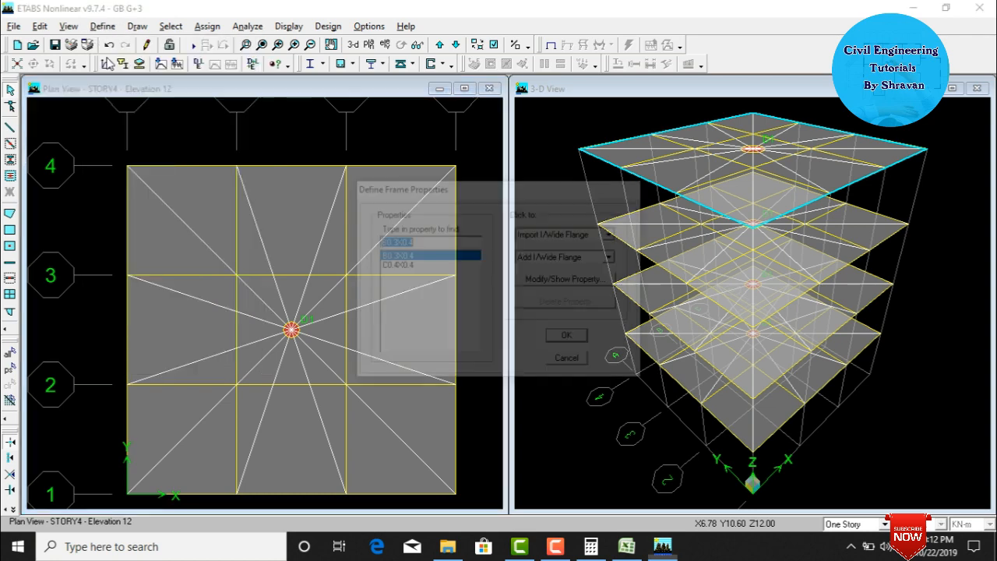
click(573, 257)
scroll(580, 327, down, 2)
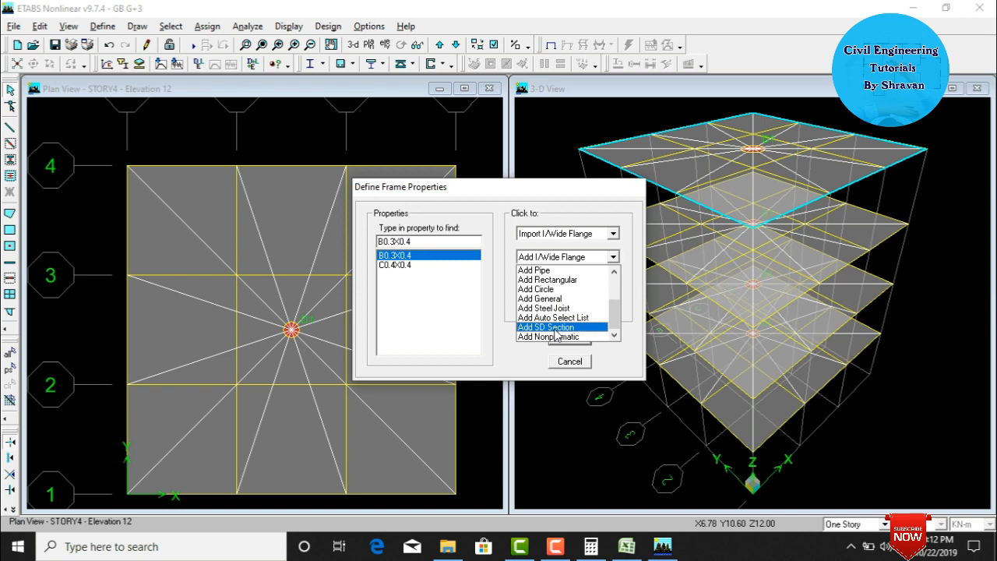
click(556, 328)
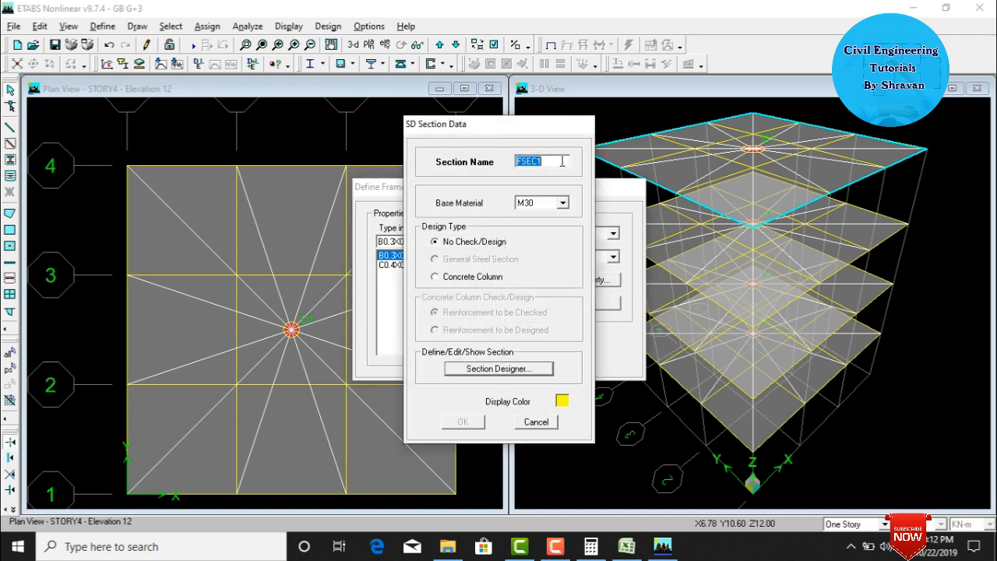
text(RET)
click(476, 276)
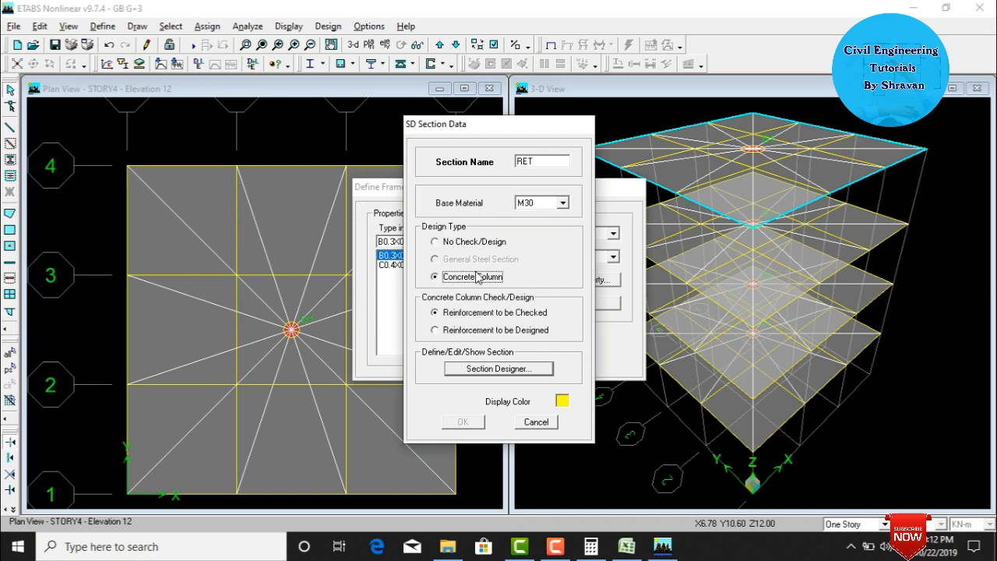
click(502, 370)
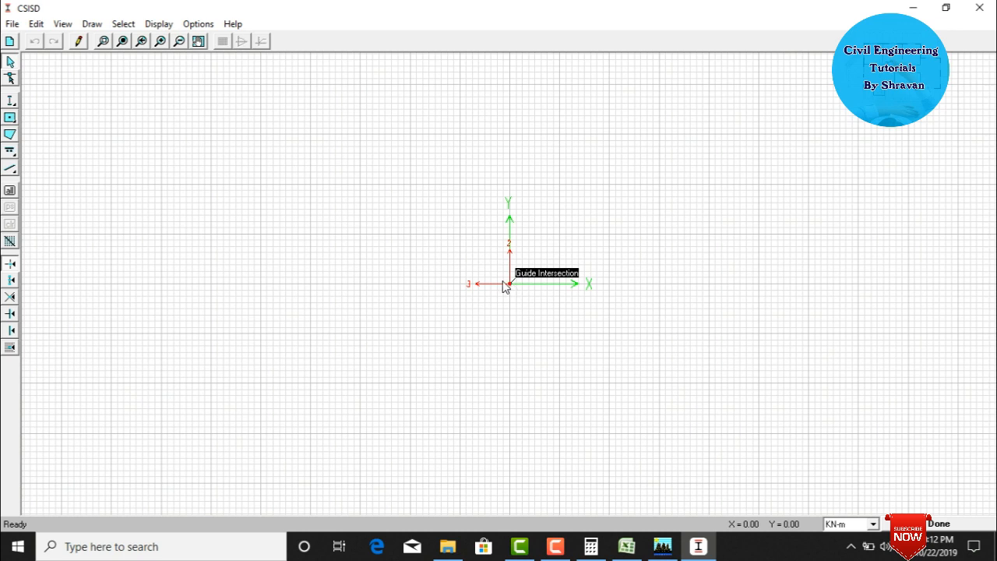
Draw a solid rectangle about 0.5 m by 0.5 m centred on the origin of the section.
click(97, 23)
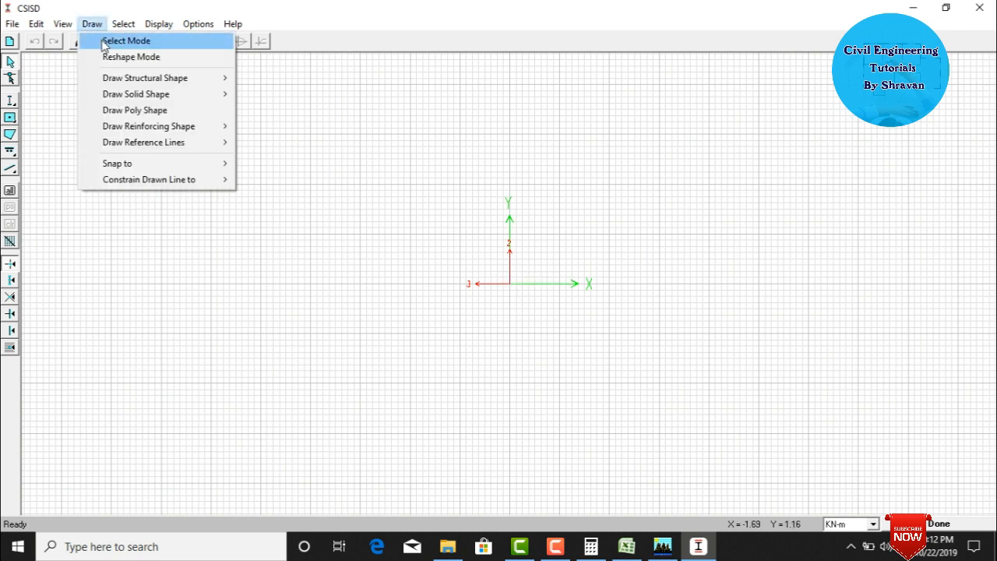
mouse_move(127, 95)
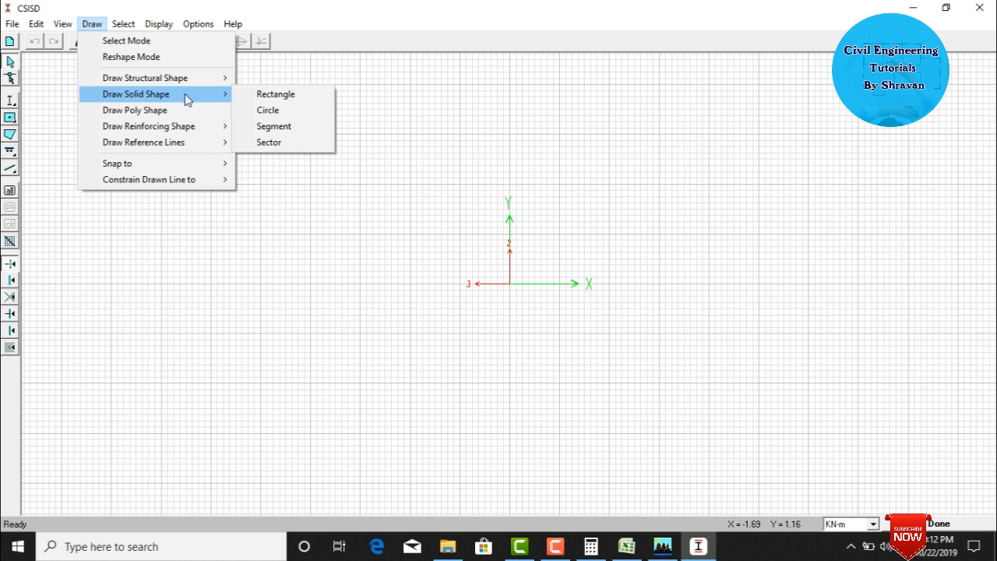
click(265, 95)
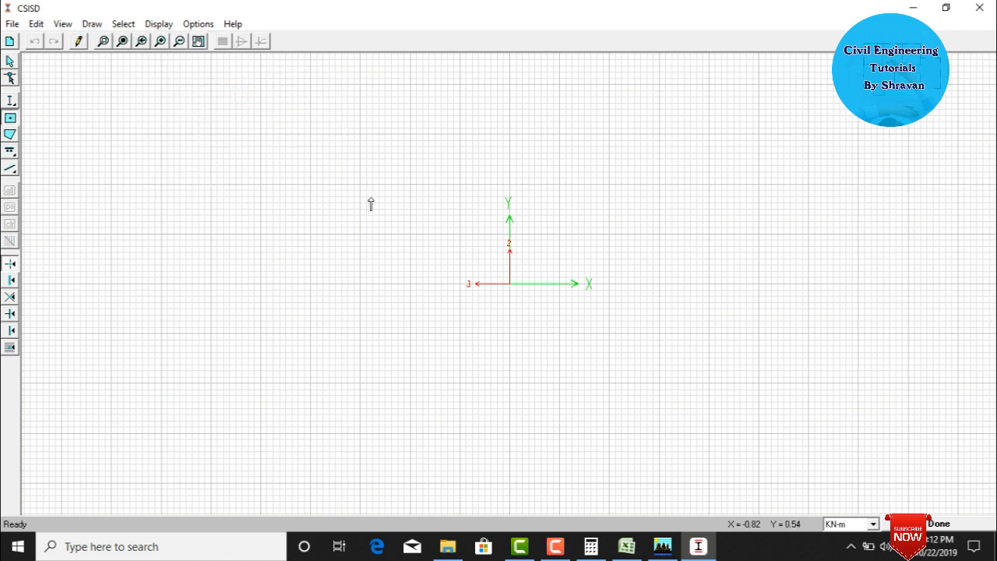
click(511, 284)
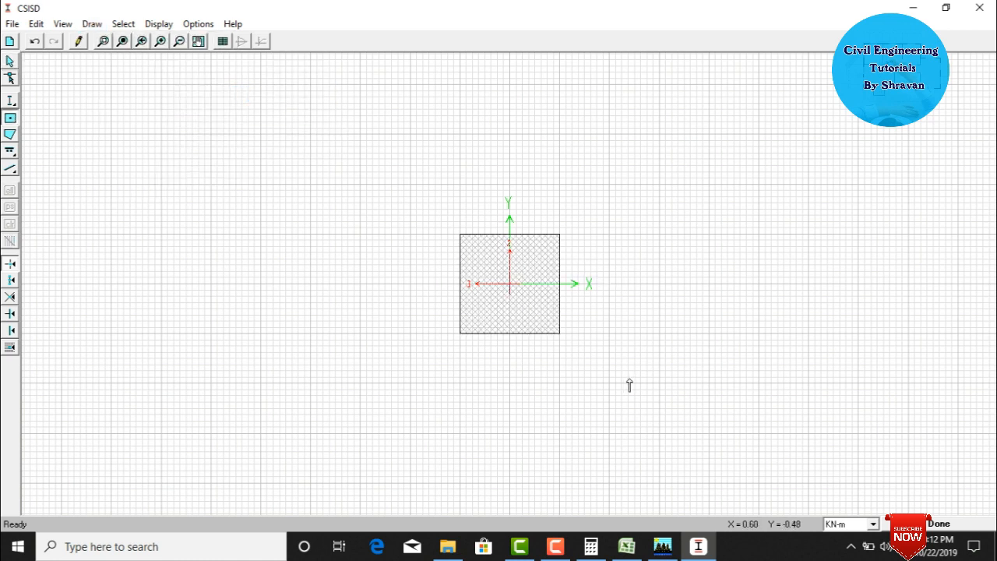
key(Escape)
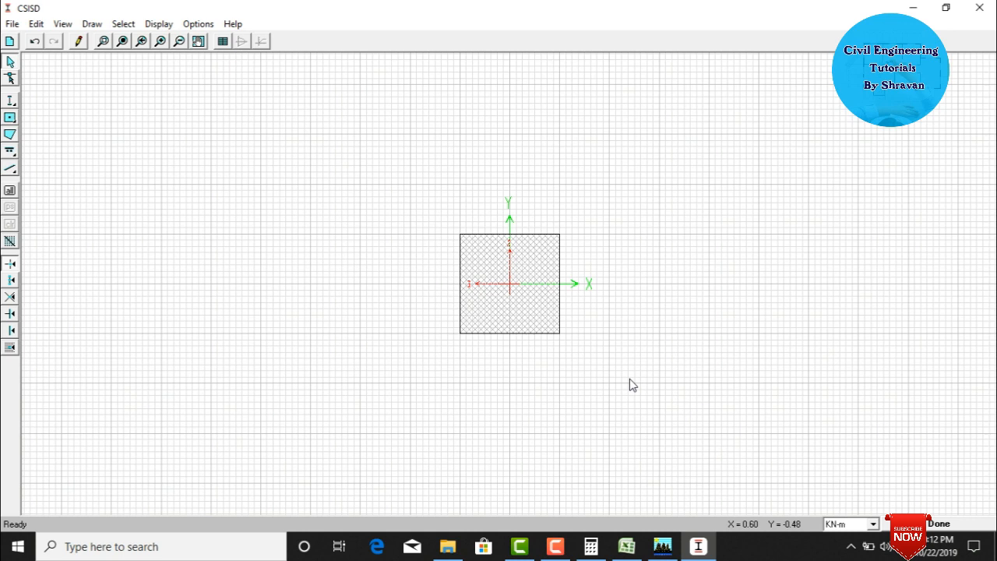
Set the solid rectangle's height and width to 0.4 m each.
double_click(543, 278)
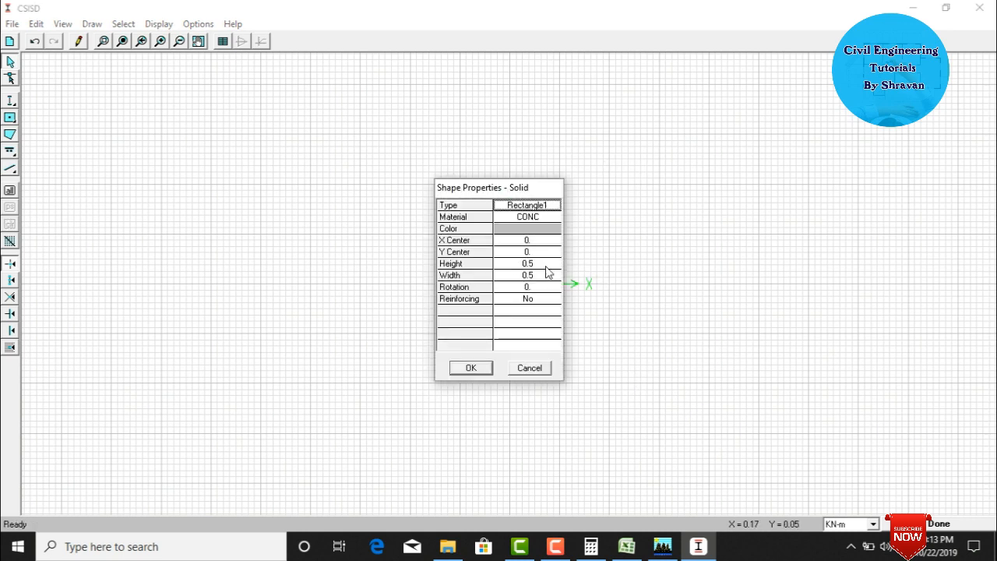
click(545, 264)
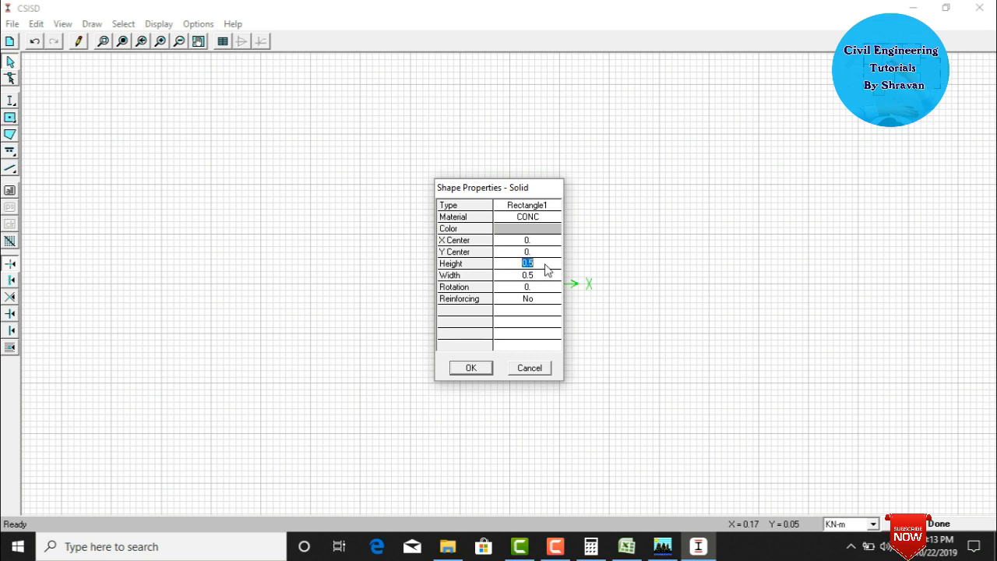
text(0)
click(545, 276)
text(0)
click(471, 368)
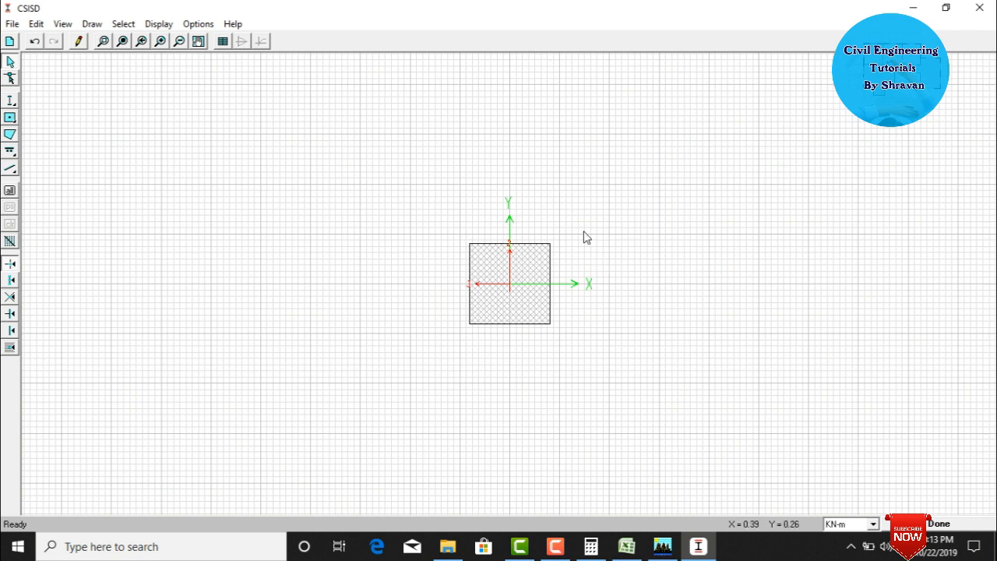
Turn on reinforcing for the solid rectangle in its shape properties.
double_click(485, 260)
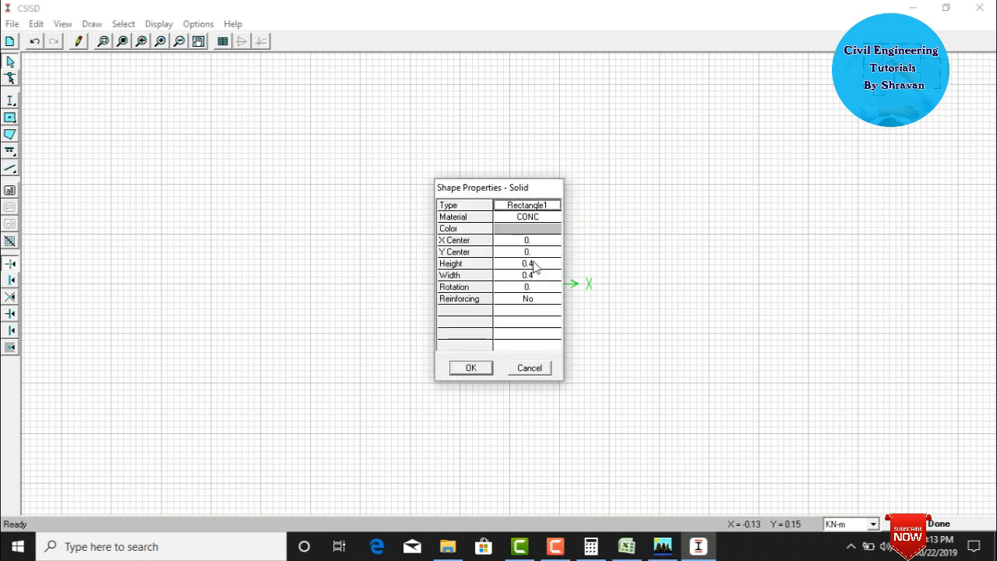
click(553, 303)
click(552, 301)
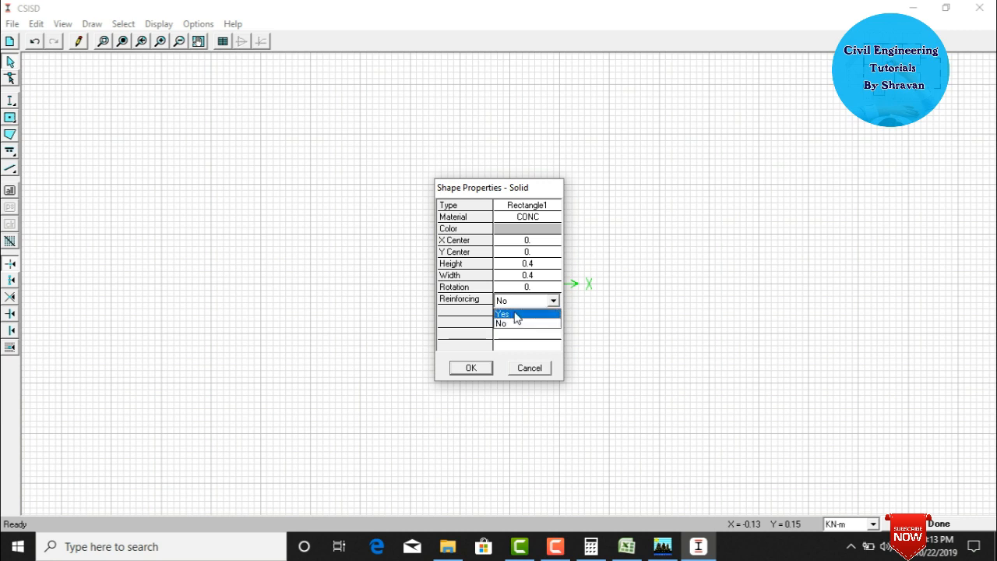
click(514, 315)
click(470, 369)
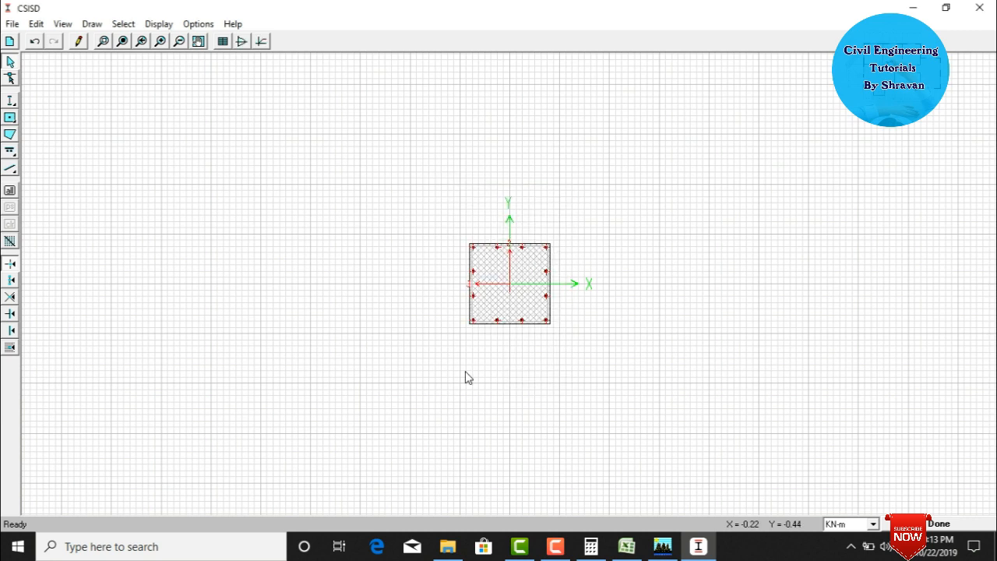
Set the edge reinforcing of the 0.4 m rectangle to 16d bars and apply it to all edges.
click(526, 253)
right_click(527, 253)
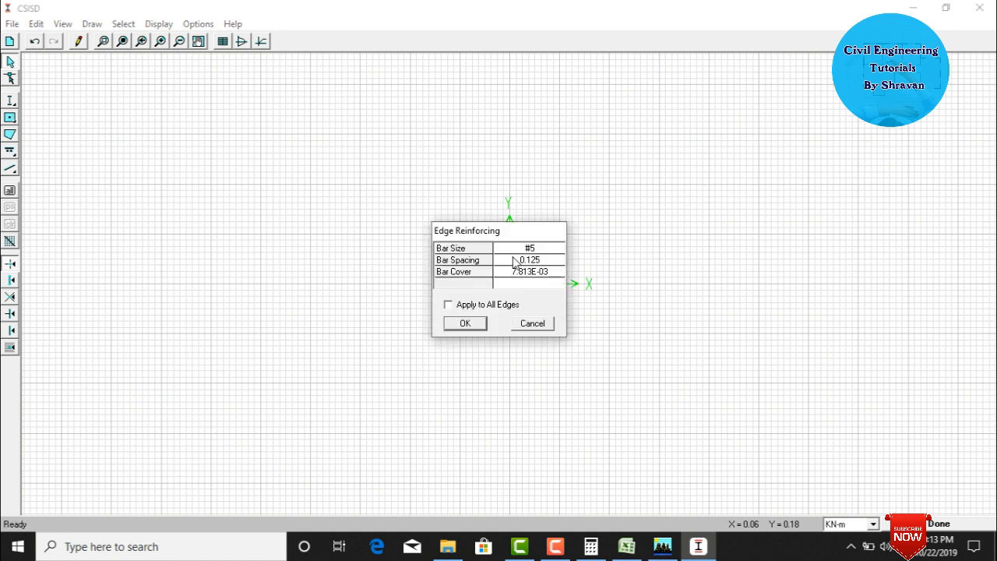
click(538, 248)
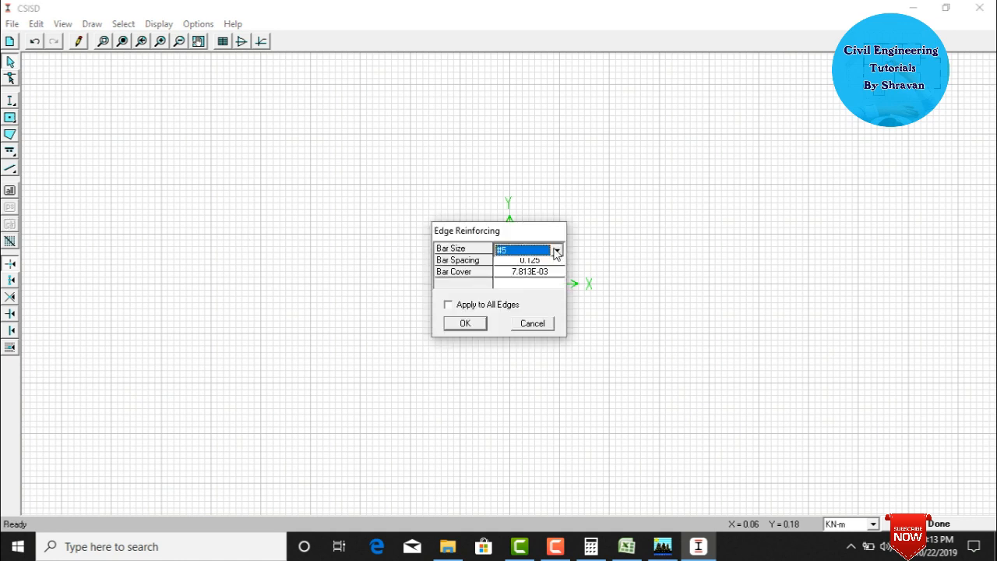
click(556, 250)
scroll(528, 281, down, 4)
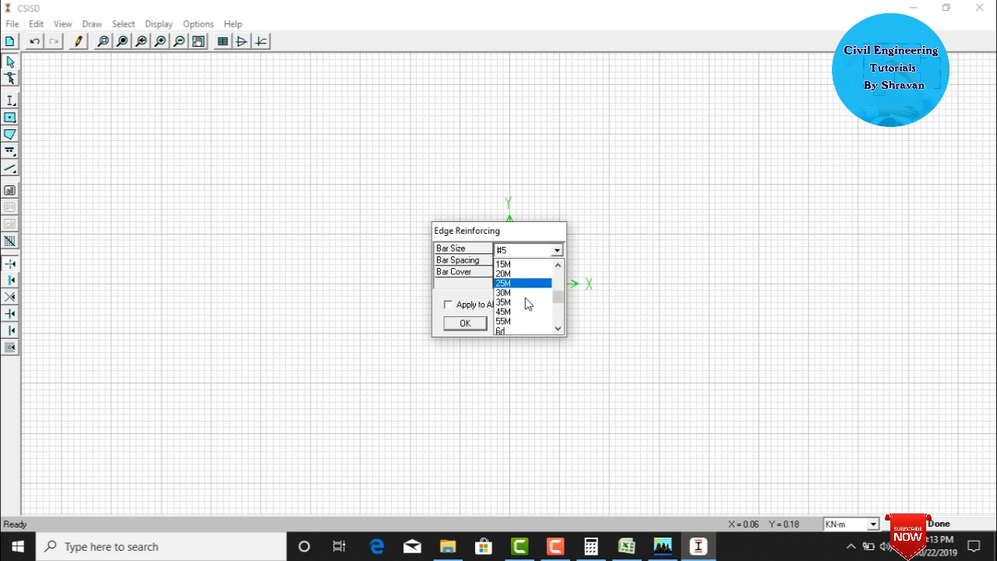
scroll(526, 302, down, 3)
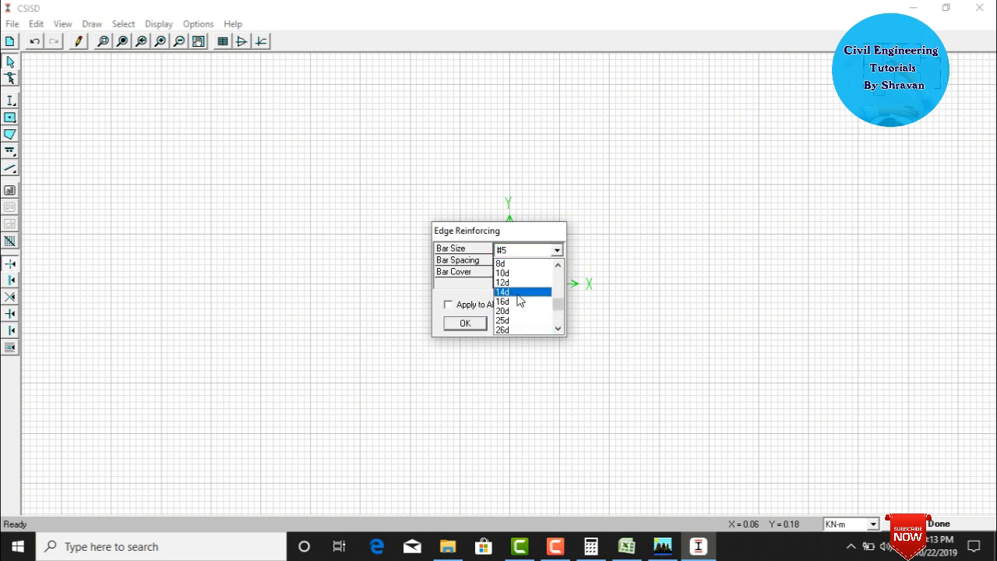
click(514, 302)
click(477, 310)
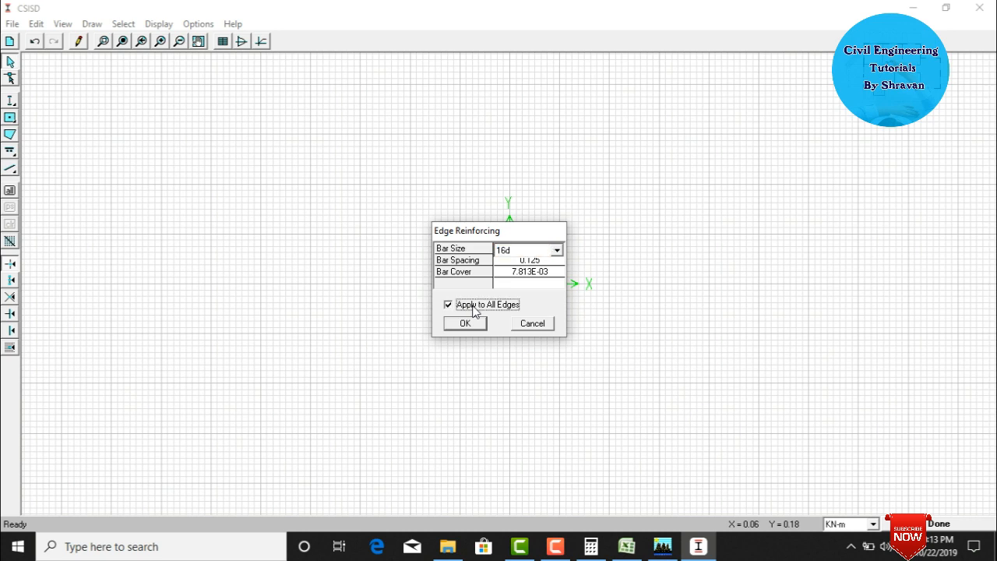
click(471, 328)
Draw a second solid rectangle about 0.5 m by 0.5 m centred on the origin, around the existing reinforced square.
click(92, 24)
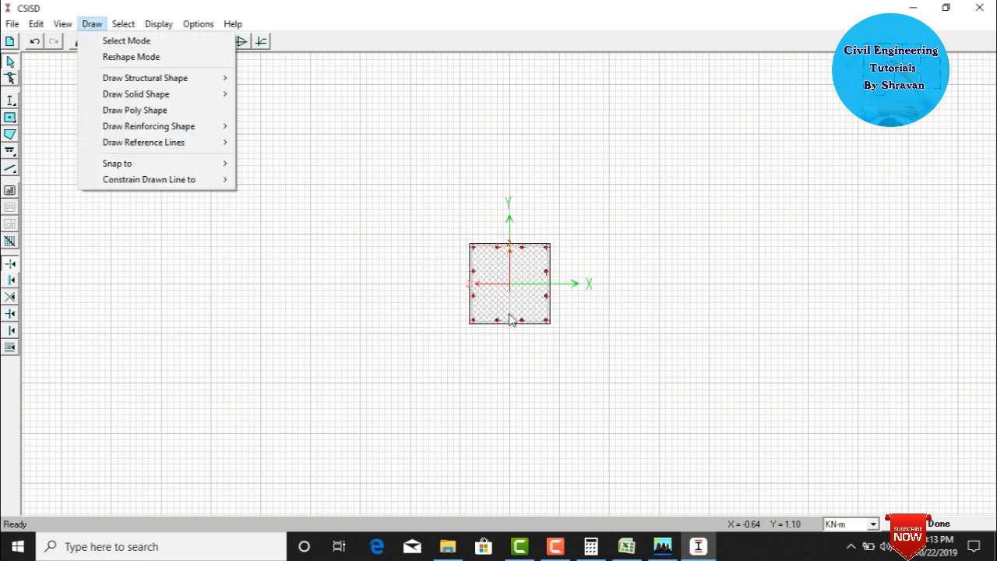
click(380, 373)
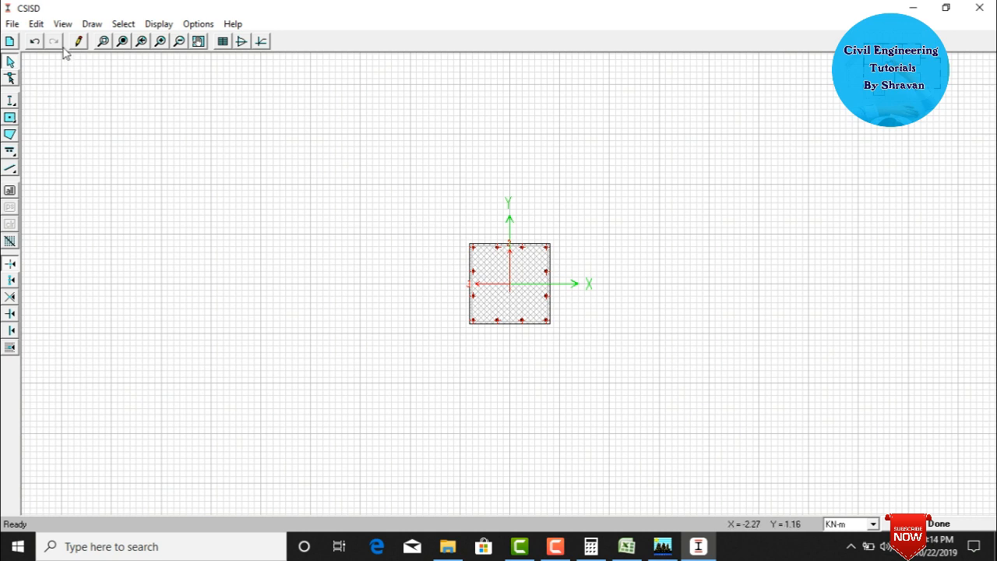
click(85, 25)
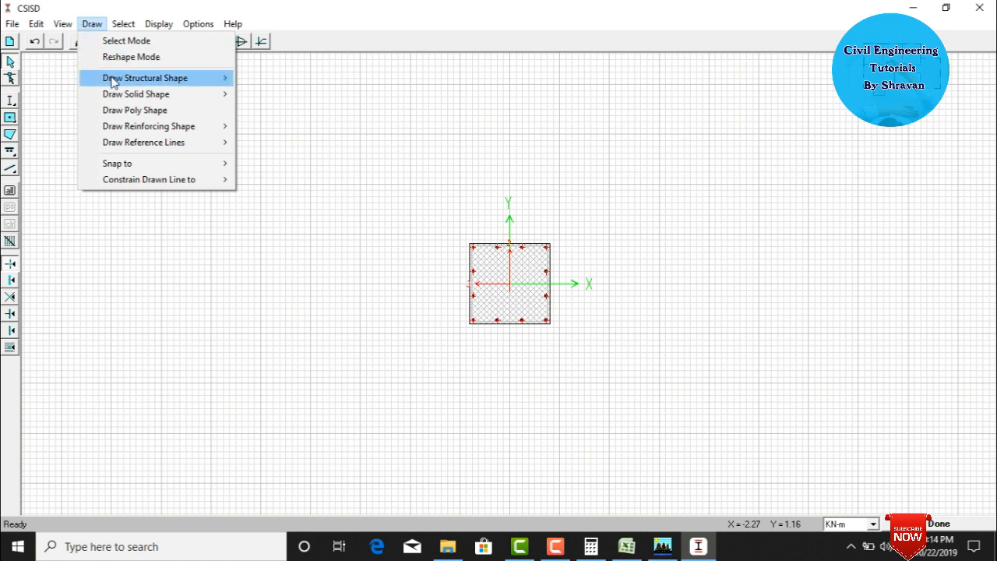
mouse_move(113, 82)
mouse_move(113, 99)
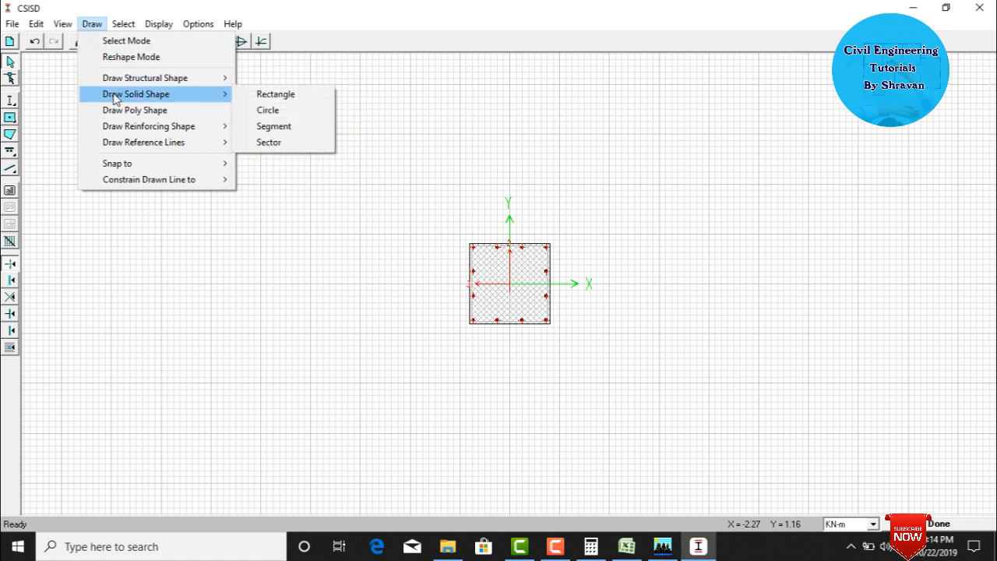
click(282, 94)
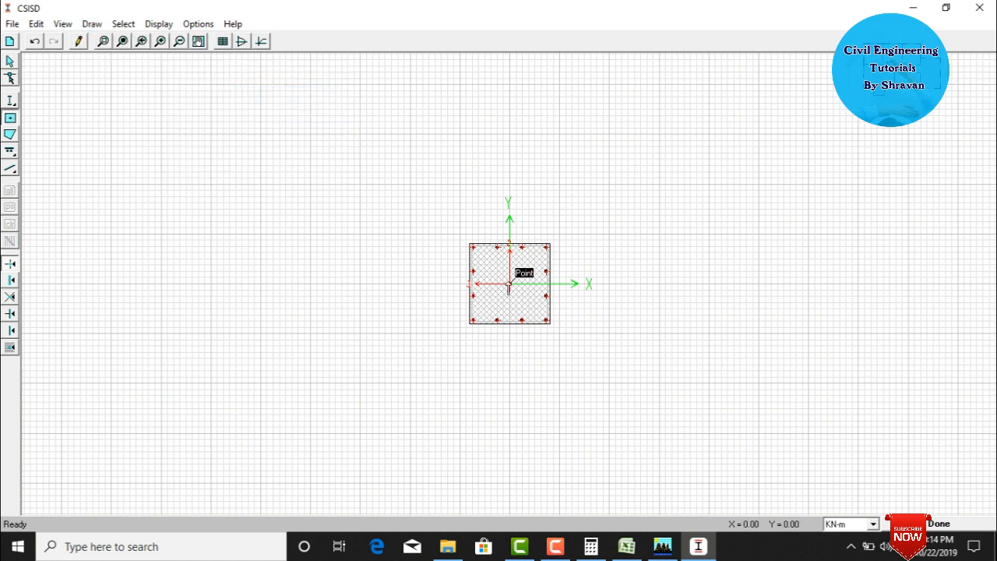
click(509, 284)
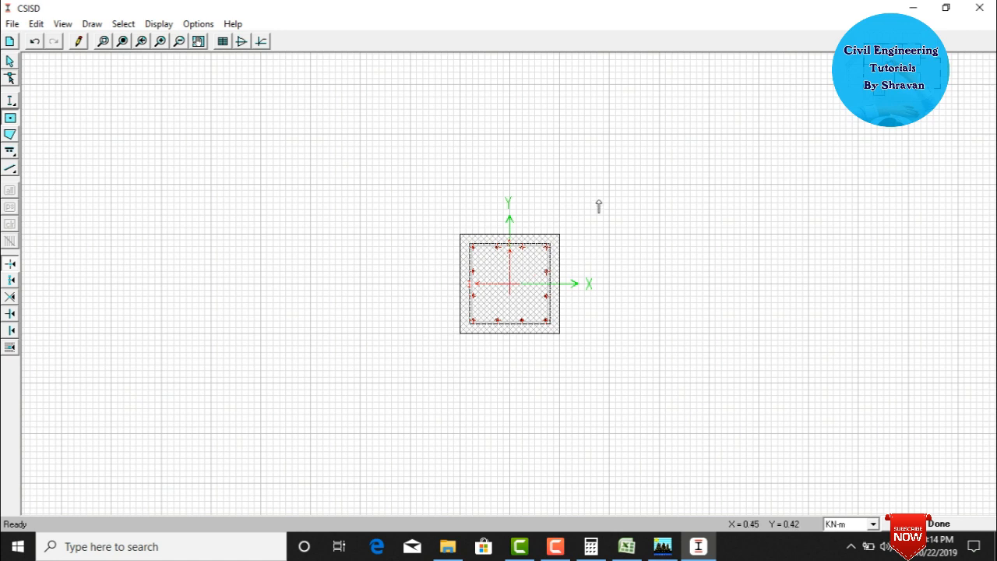
key(Escape)
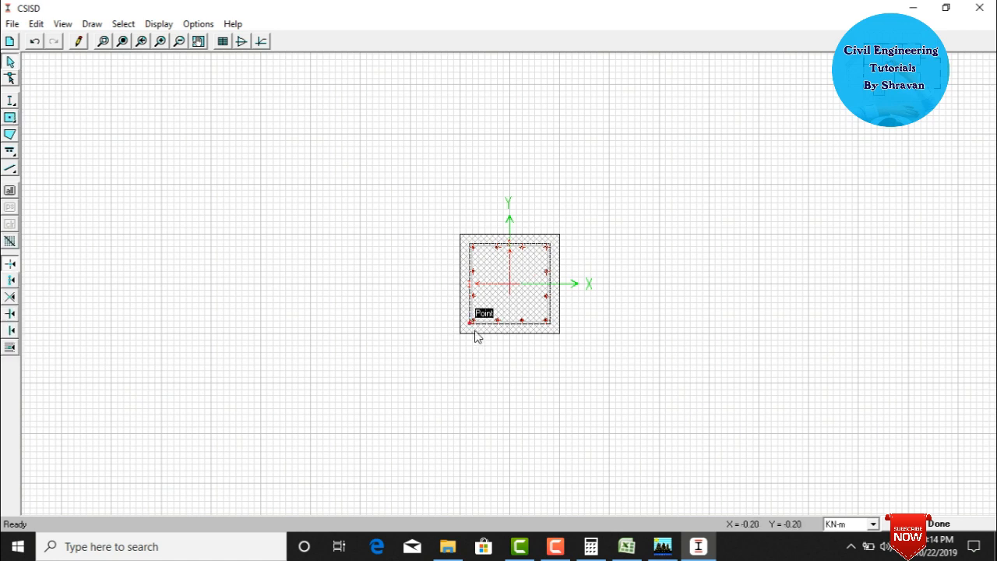
click(474, 330)
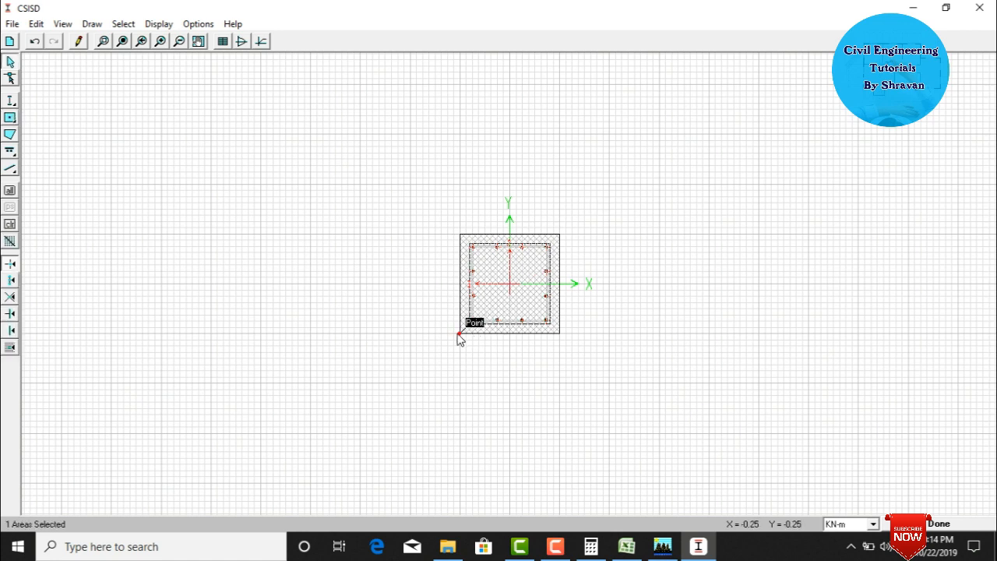
click(597, 201)
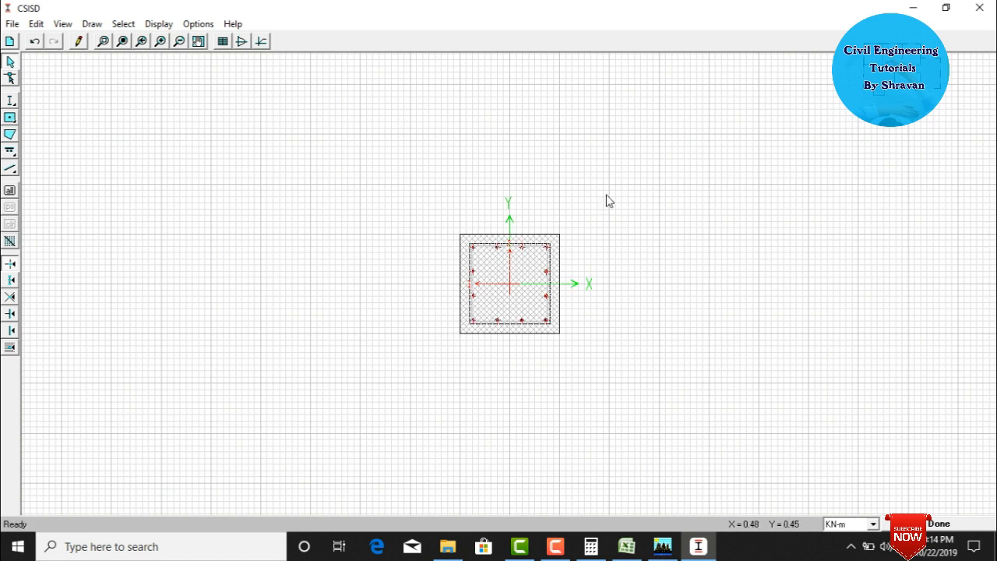
Turn on reinforcing for the outer 0.5 m solid rectangle in its shape properties.
click(103, 43)
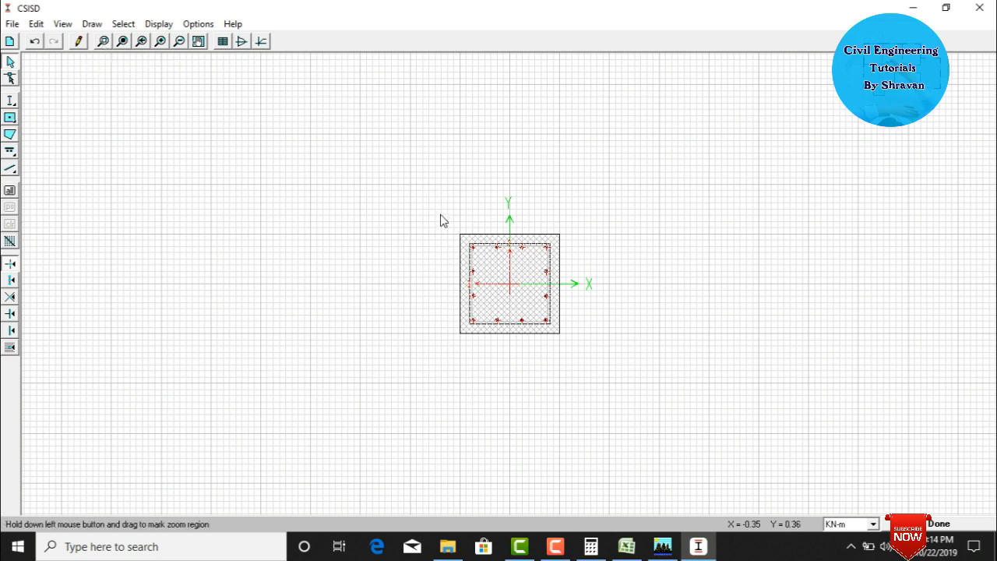
drag(441, 222, 588, 351)
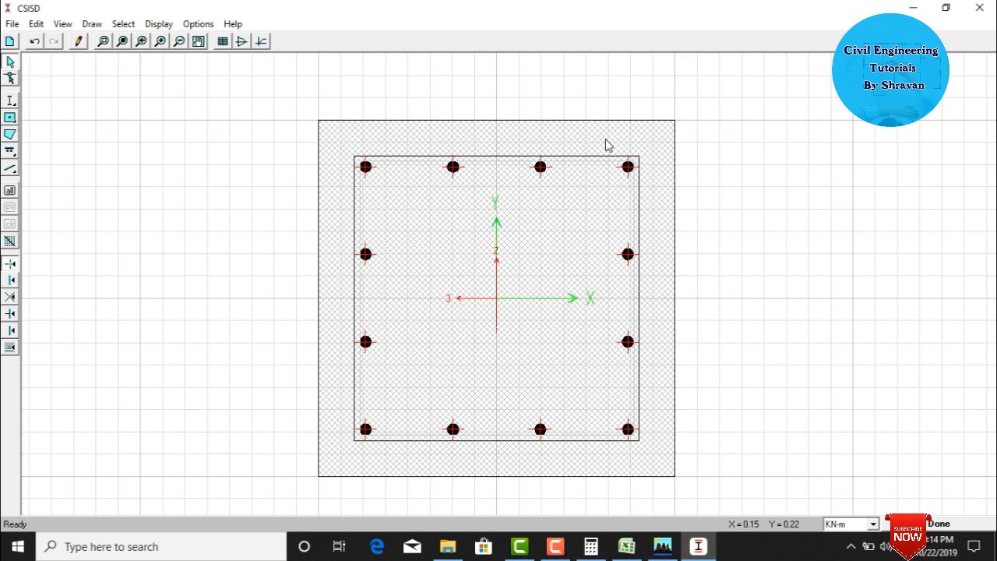
click(631, 135)
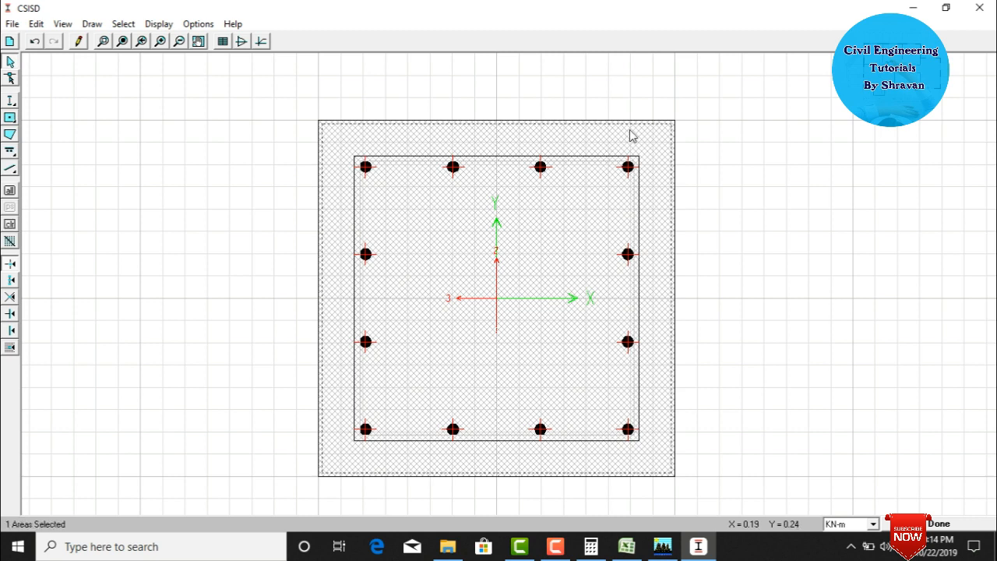
right_click(632, 136)
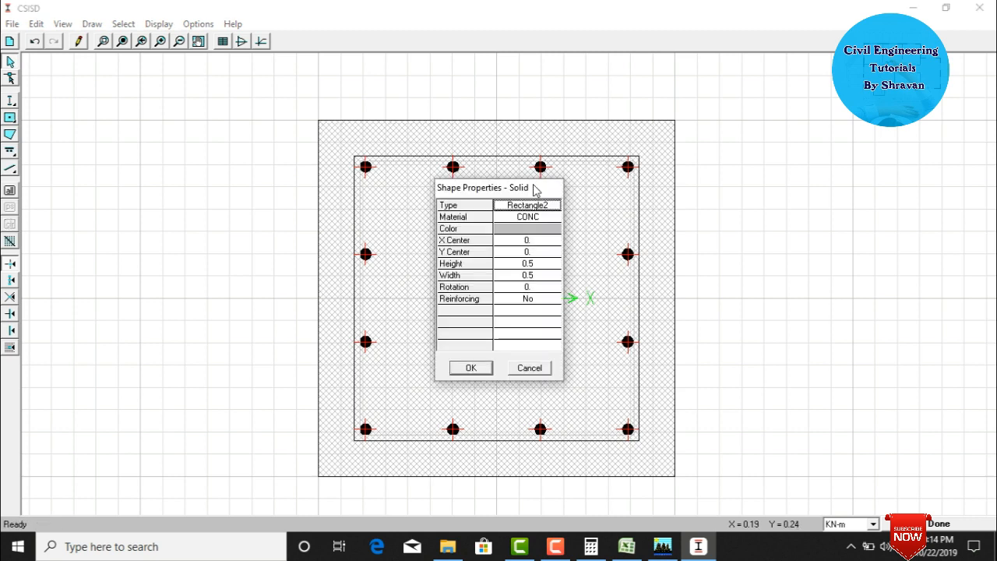
drag(535, 189, 866, 178)
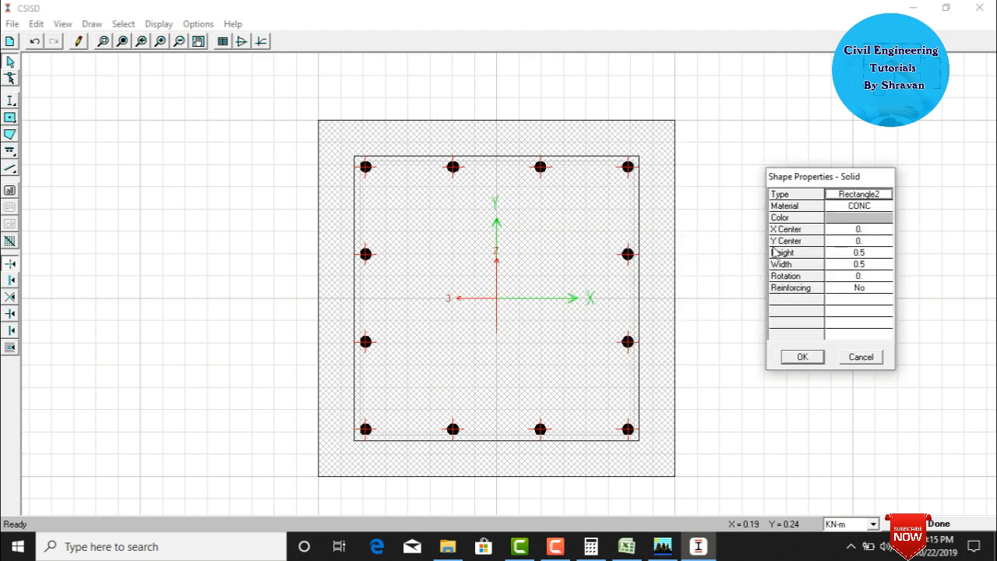
click(884, 290)
click(885, 290)
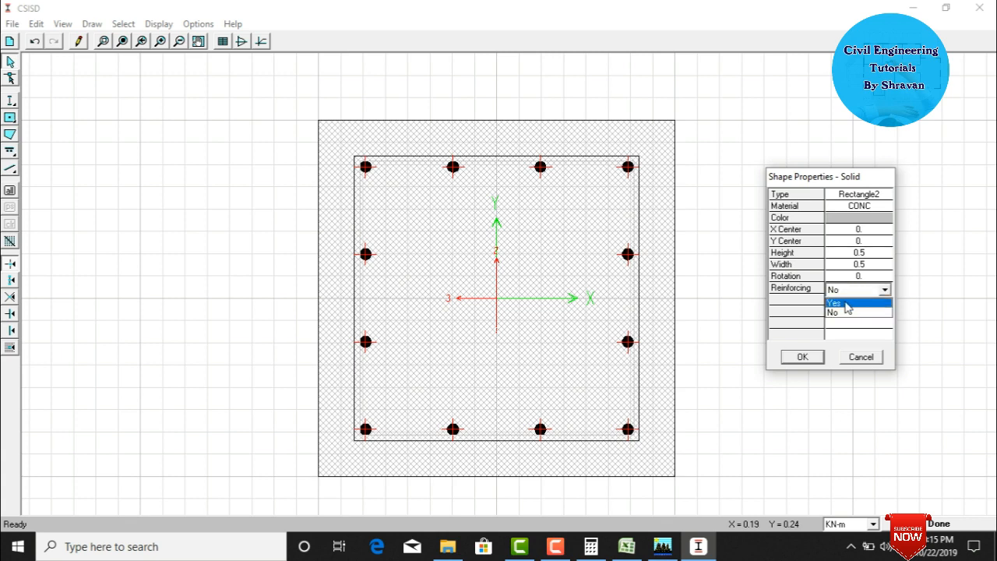
click(846, 304)
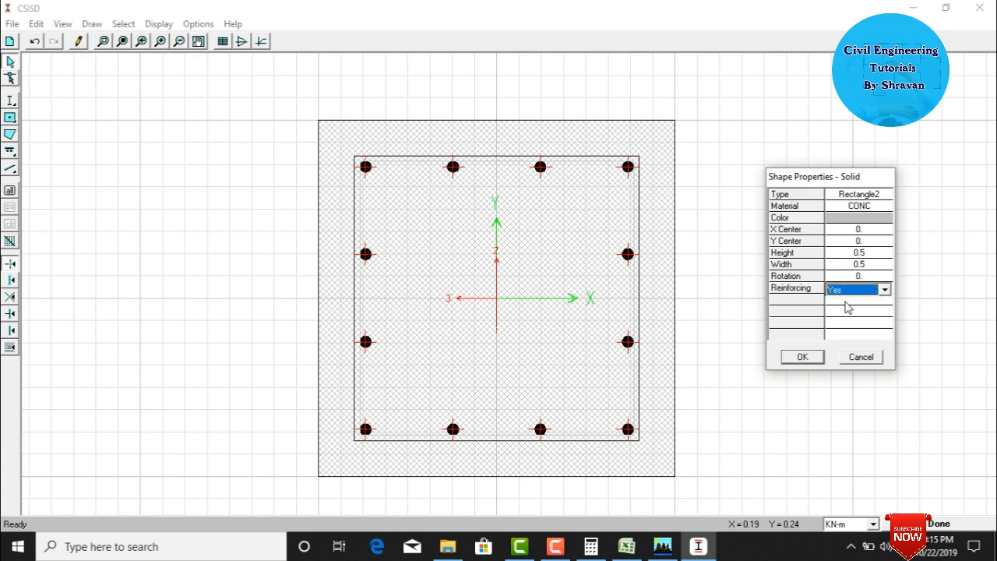
click(812, 356)
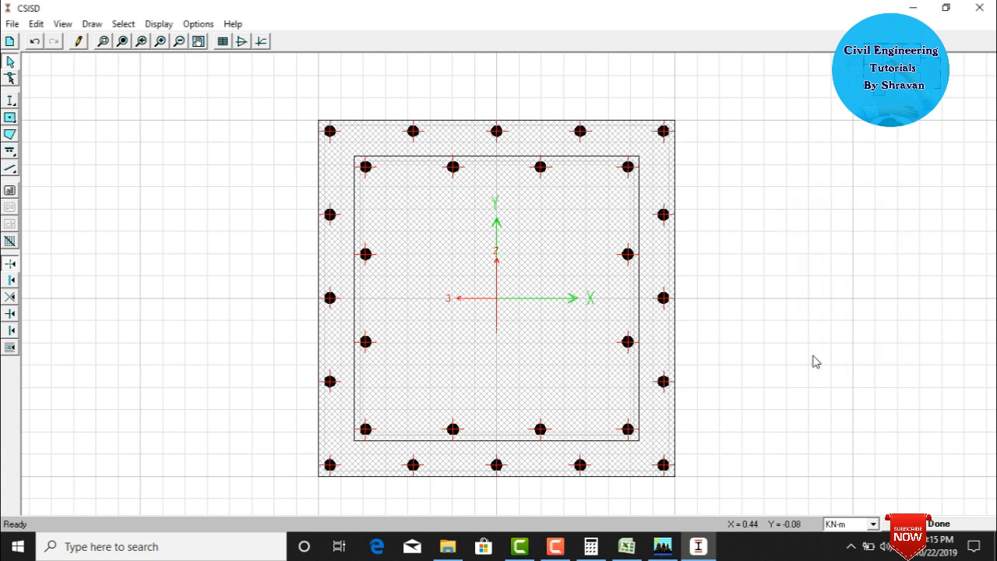
Set the outer rectangle's edge reinforcing to 16d bars and apply it to all edges.
click(581, 131)
right_click(581, 132)
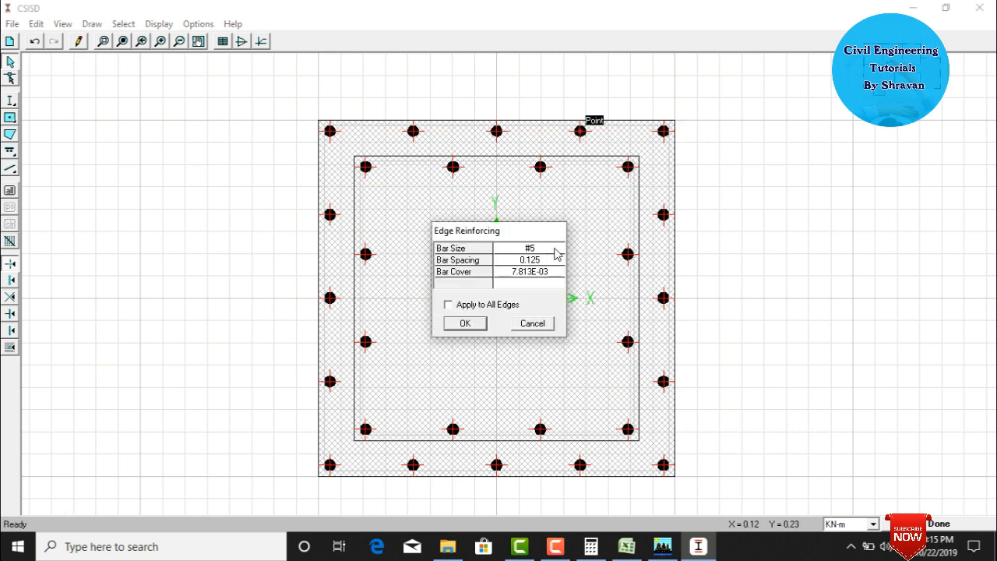
click(538, 248)
click(558, 251)
scroll(530, 315, down, 6)
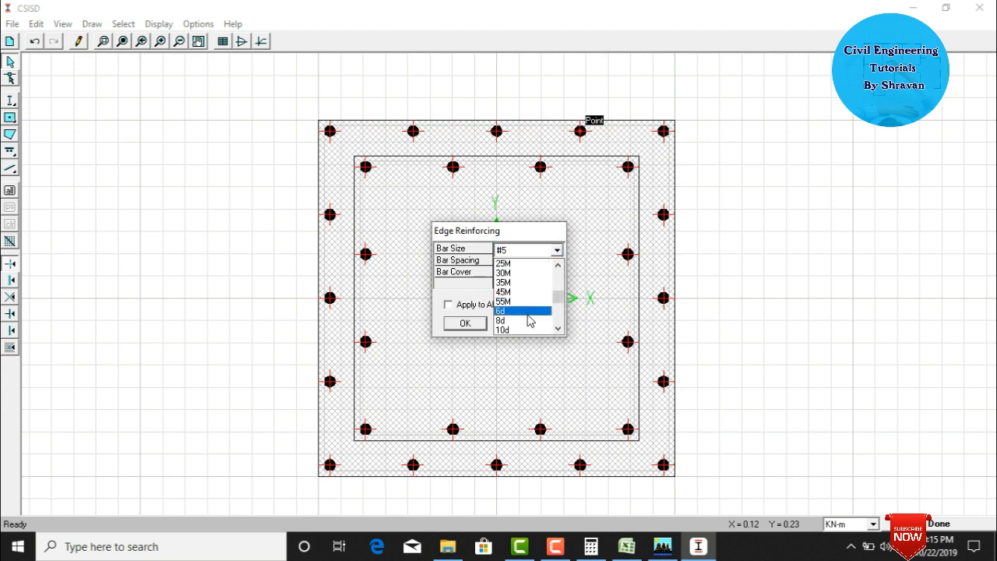
scroll(506, 293, up, 3)
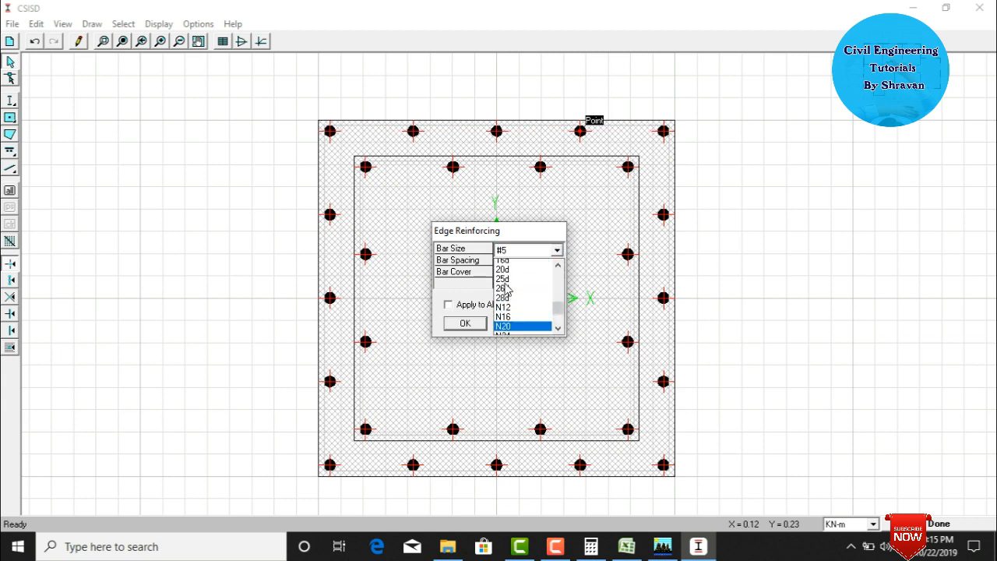
click(506, 273)
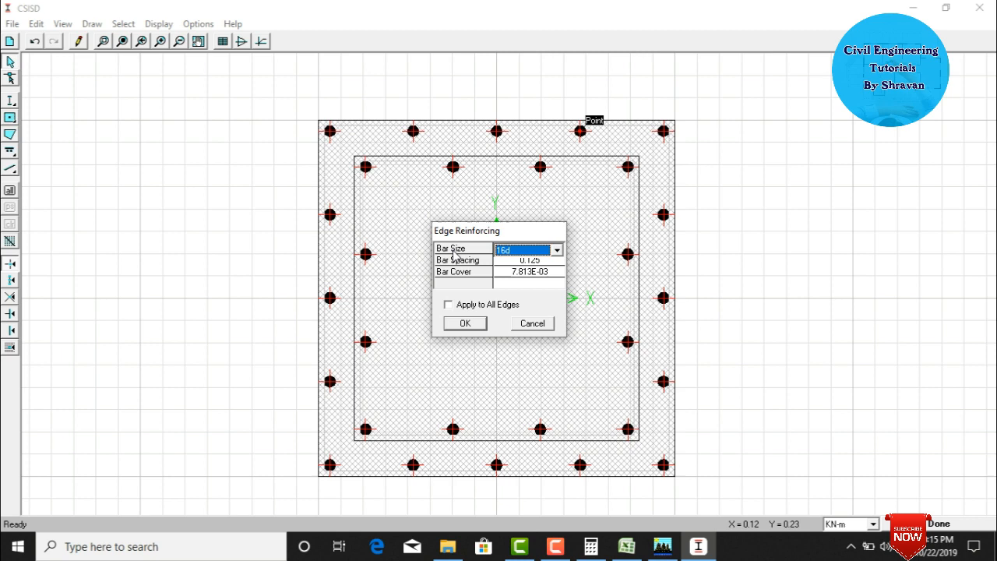
click(469, 305)
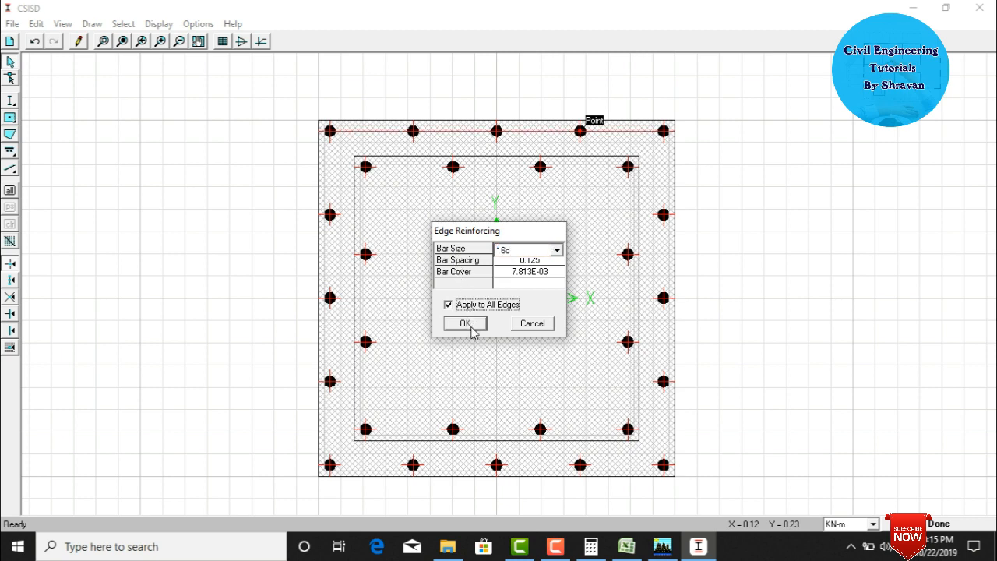
click(472, 326)
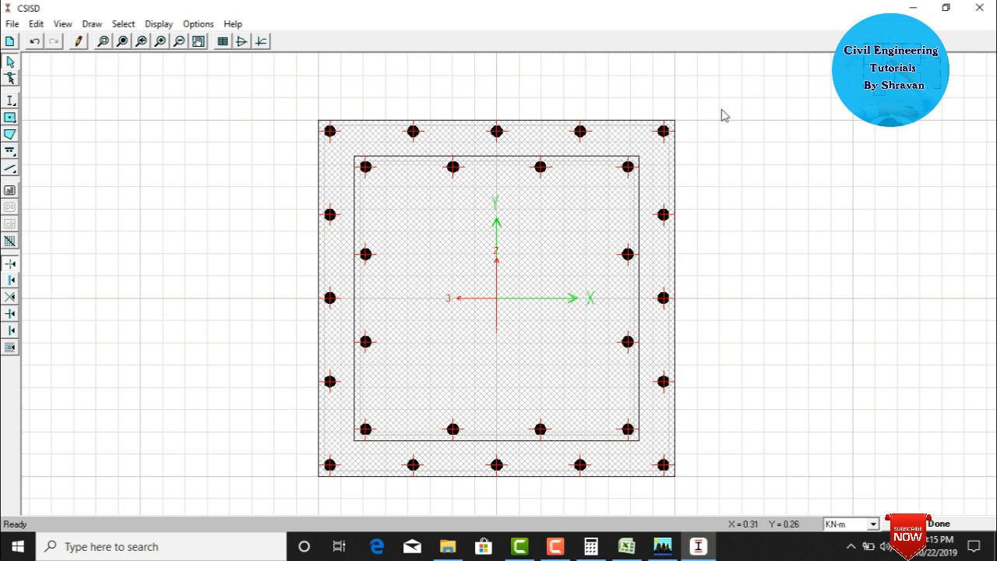
Close Section Designer and return to ETABS, recheck the RET section drawing, and accept the SD section data.
click(987, 6)
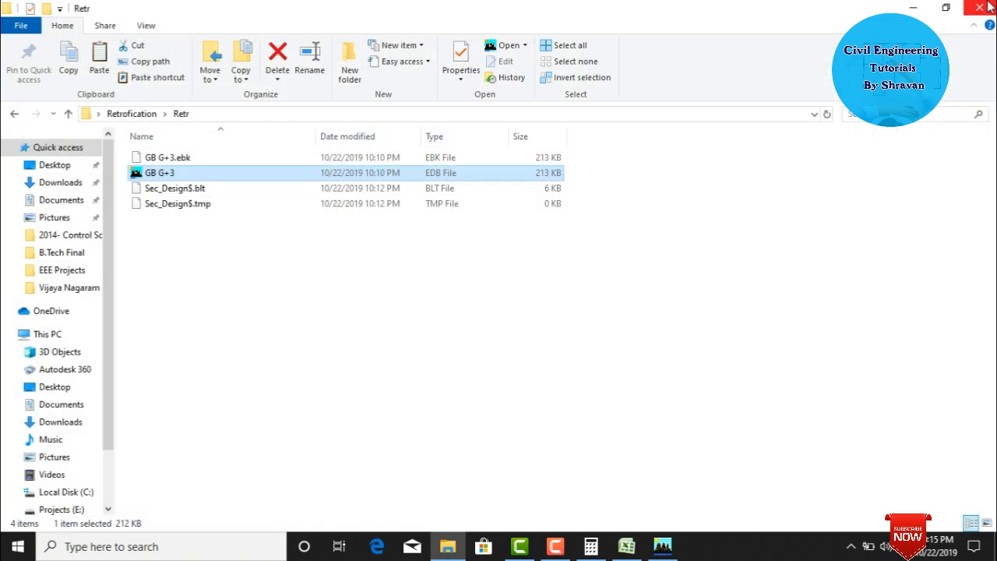
click(663, 545)
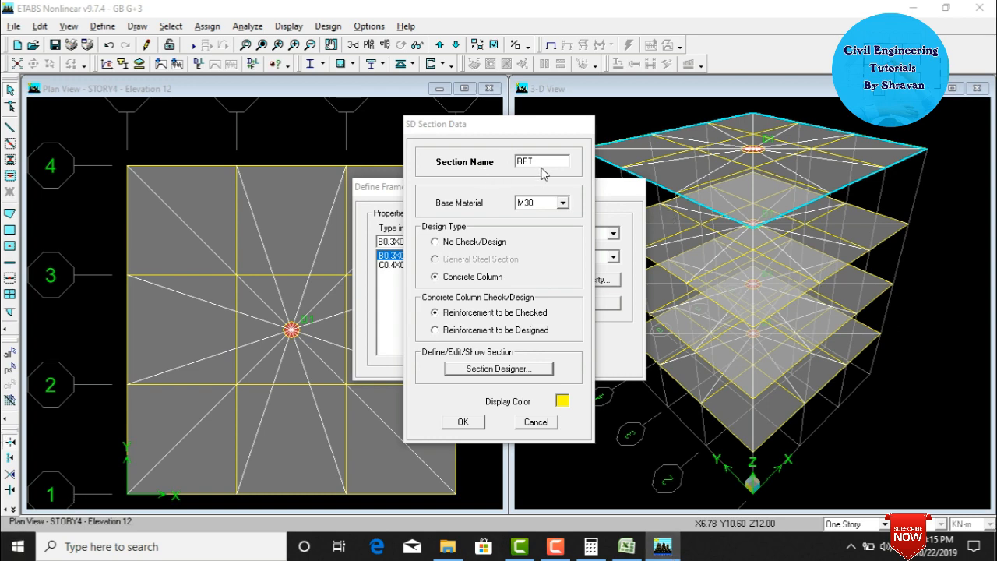
click(500, 371)
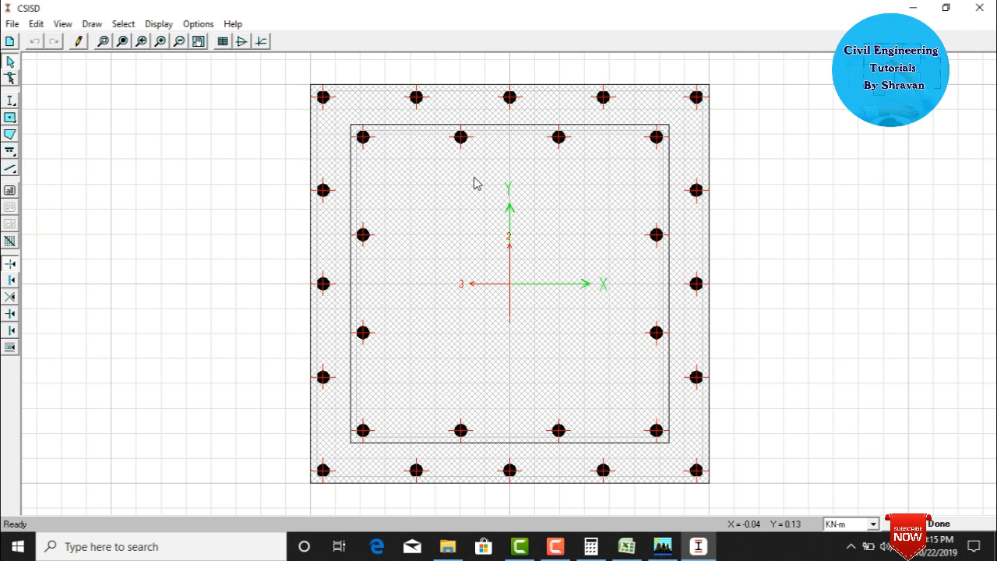
click(980, 7)
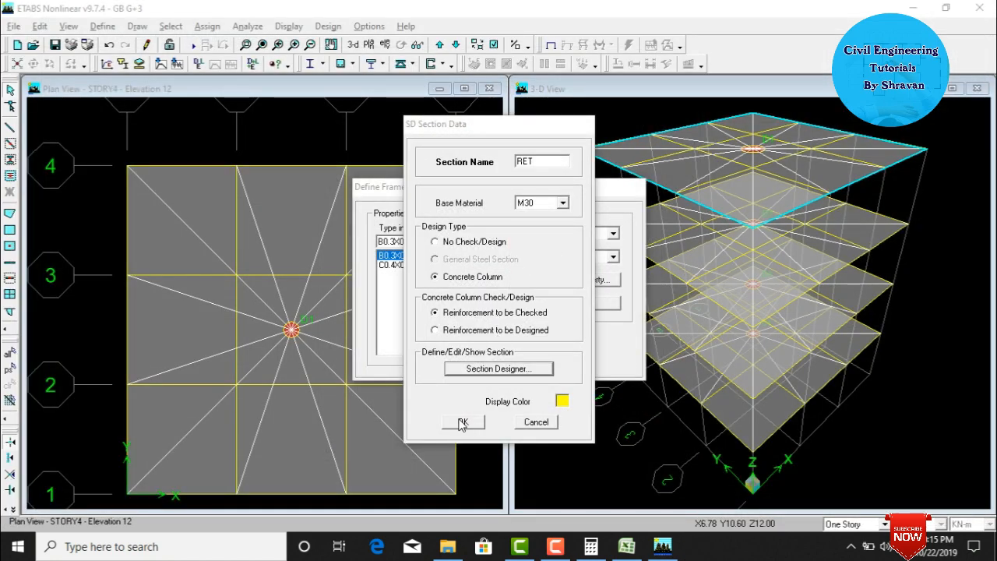
click(462, 422)
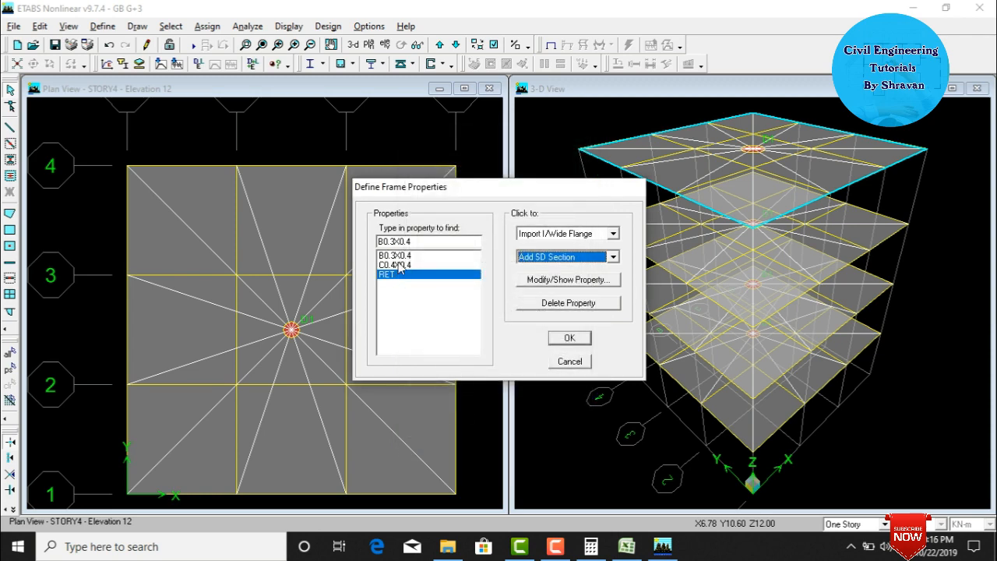
Delete the C0.4X0.4 column property from the frame properties and accept the definitions.
click(399, 265)
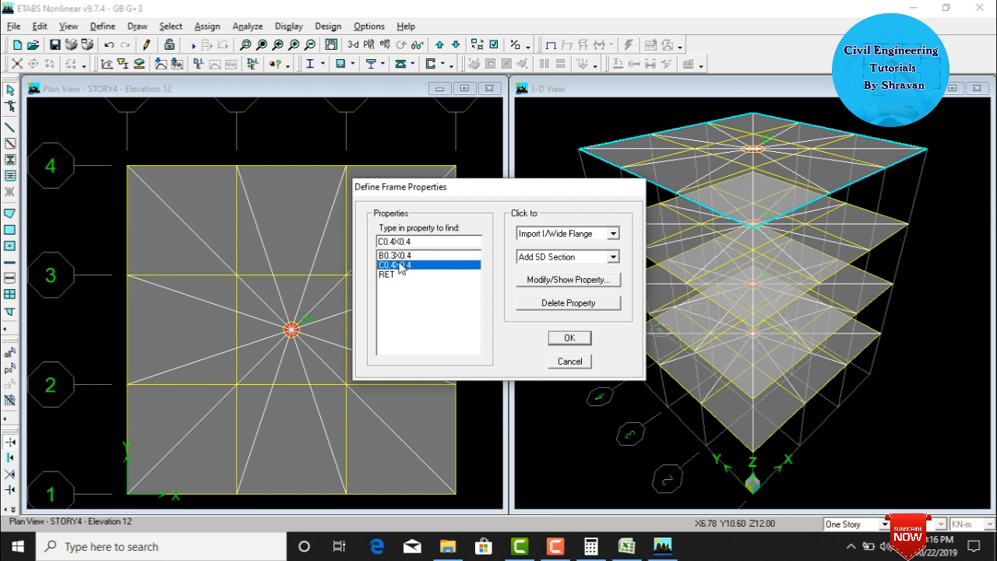
click(581, 303)
click(569, 338)
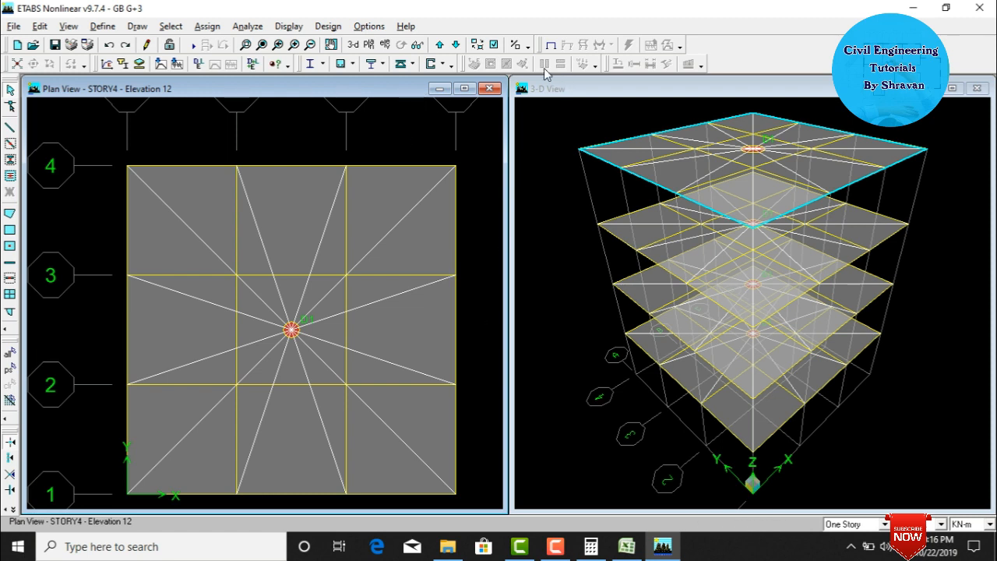
Draw RET columns at all grid intersections of the plan, applied to all stories.
click(885, 524)
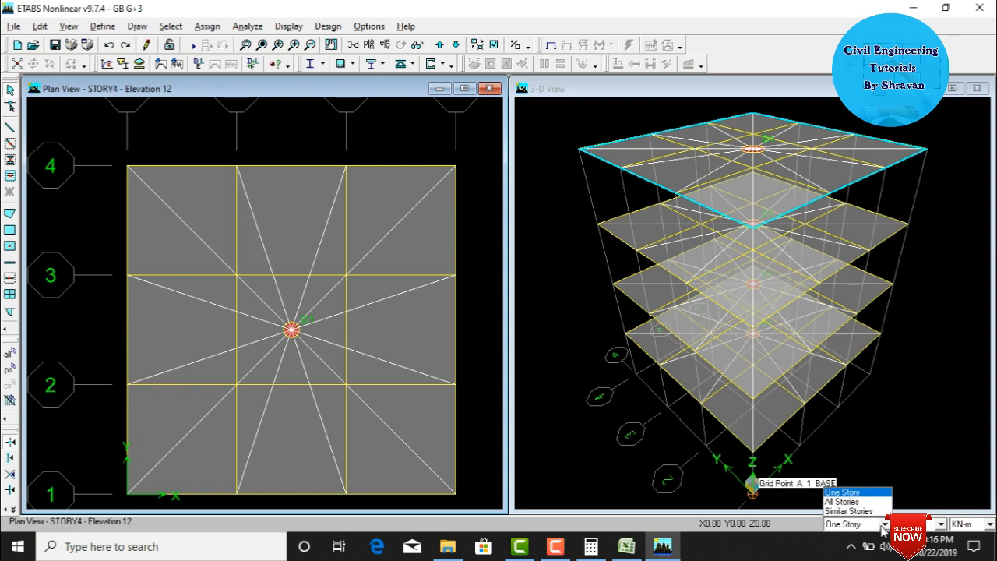
click(849, 502)
click(10, 159)
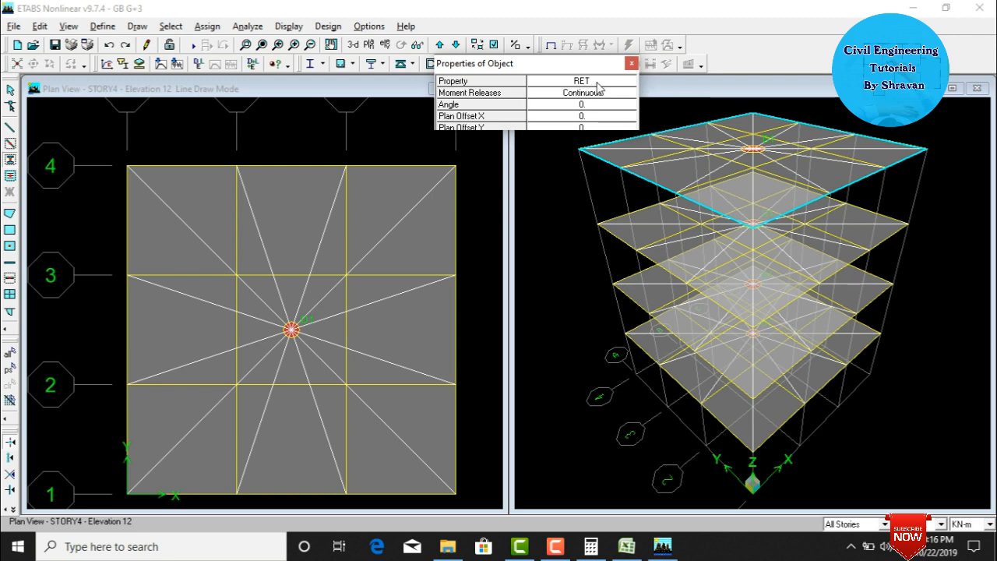
click(598, 86)
click(599, 86)
click(10, 160)
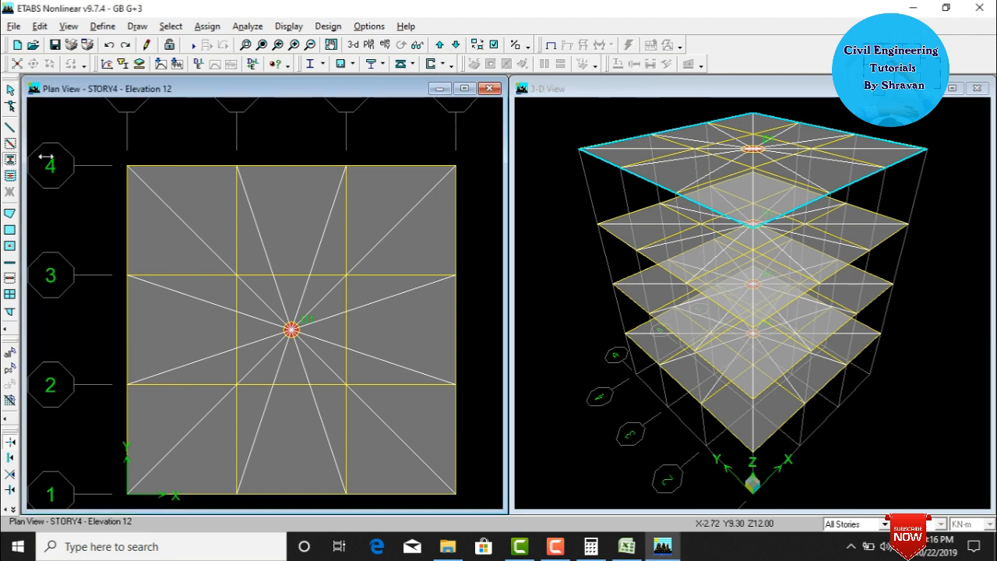
mouse_move(115, 154)
mouse_down()
mouse_move(264, 337)
mouse_move(432, 499)
mouse_move(465, 511)
mouse_up()
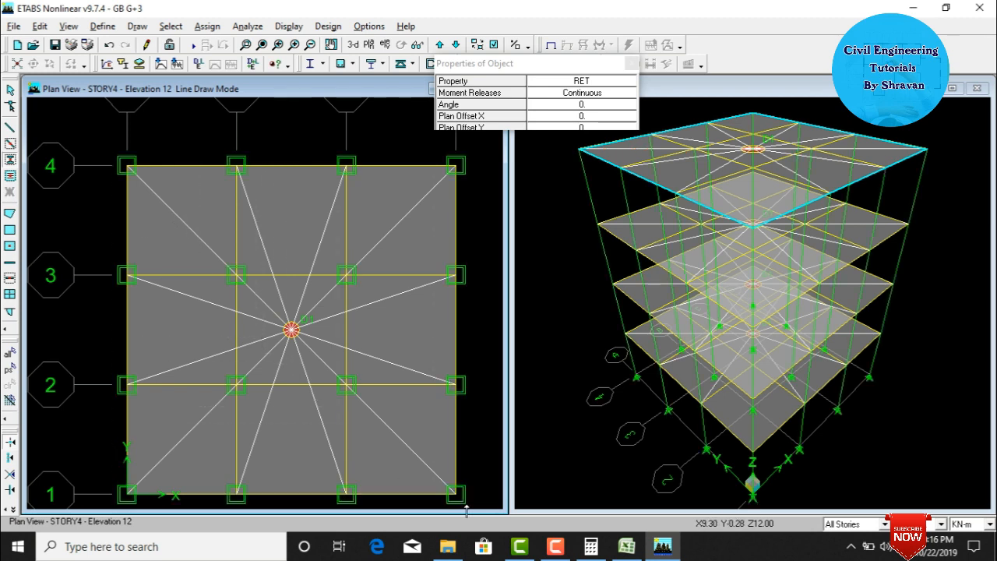
click(526, 277)
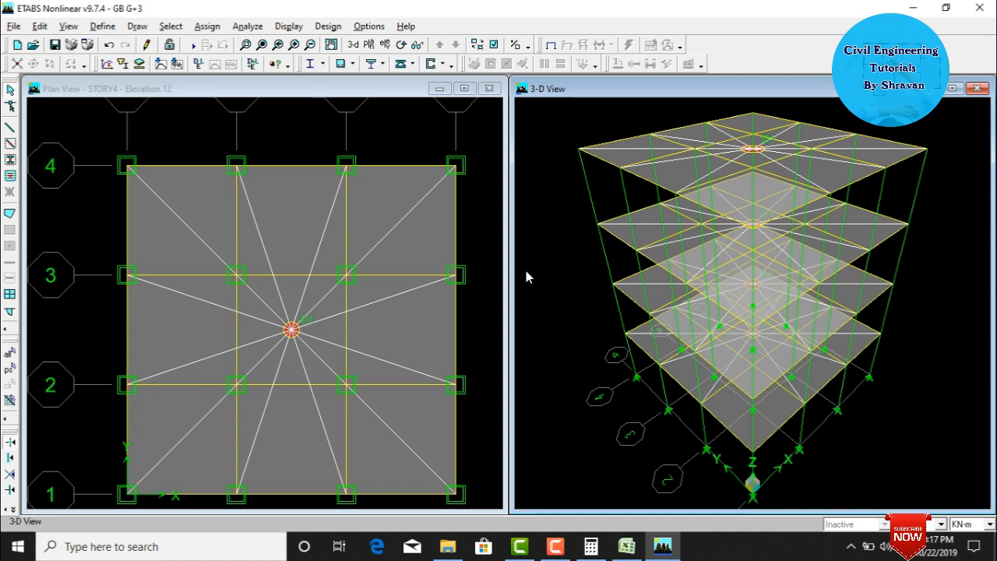
Review the DEAD, LIVE, EQX and EQY static load case definitions and accept them.
click(102, 26)
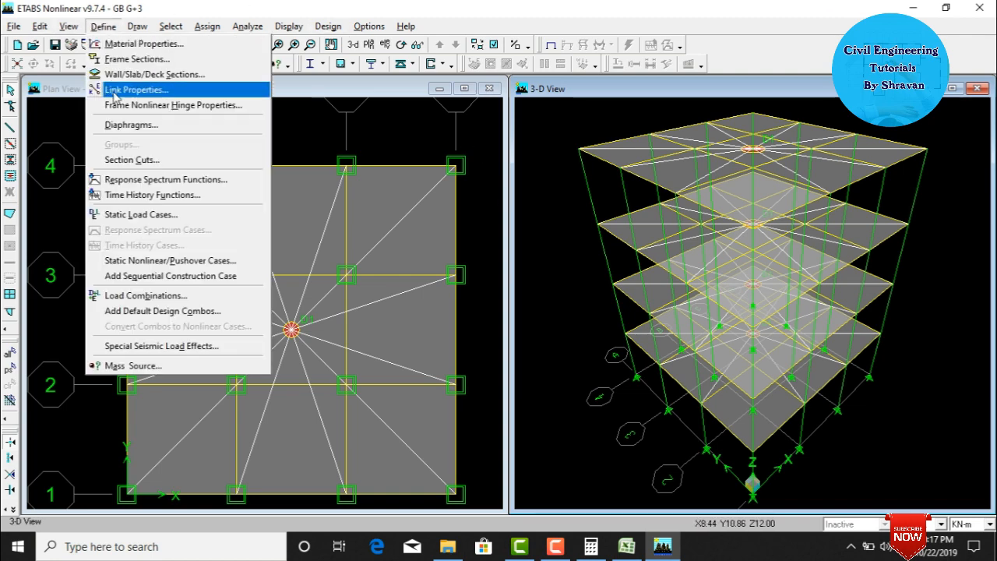
click(164, 212)
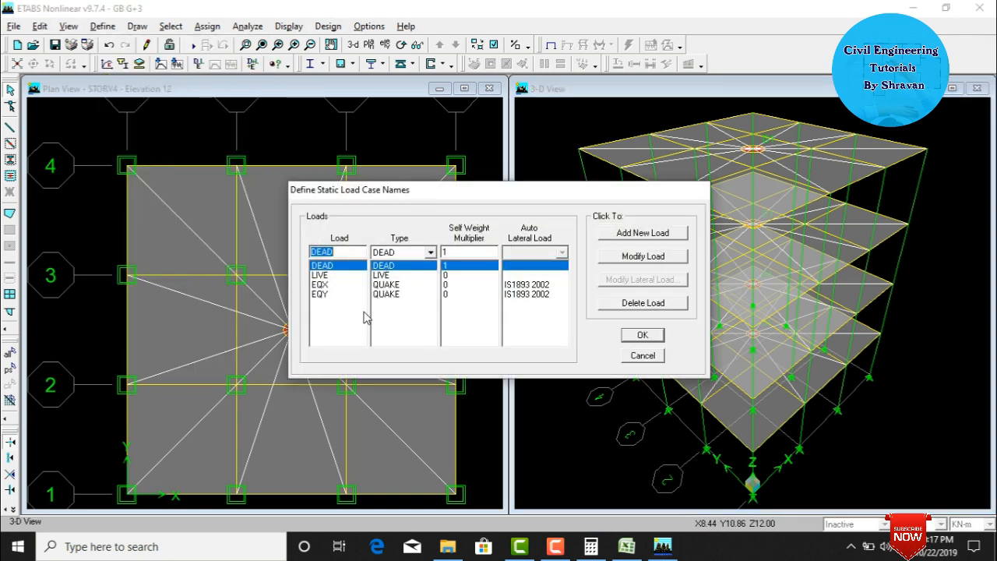
click(330, 285)
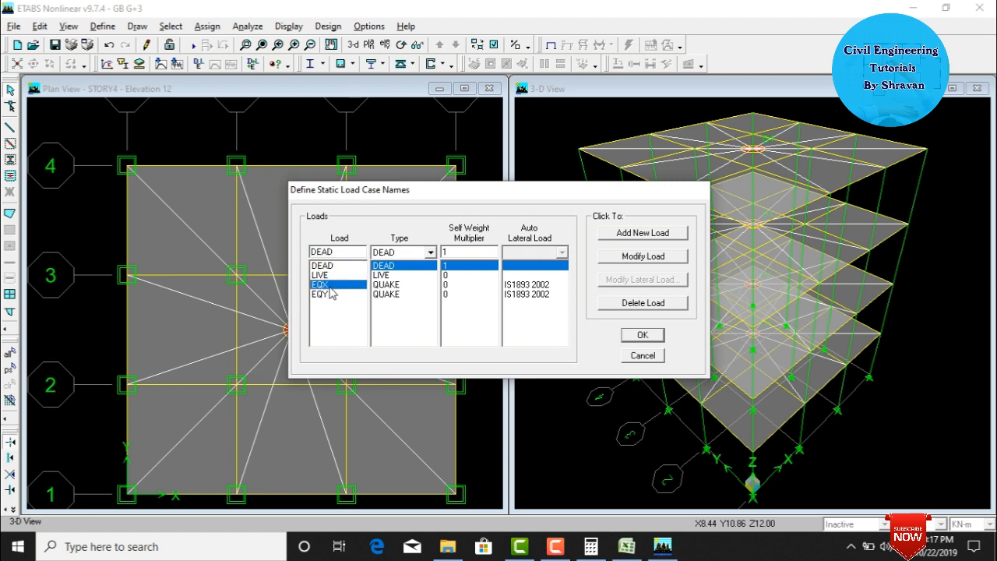
click(330, 295)
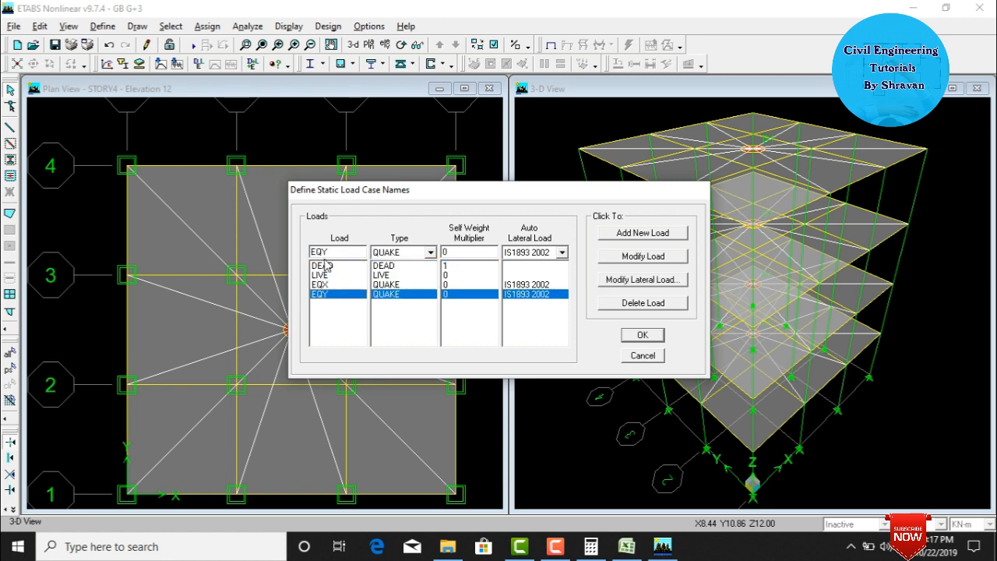
click(343, 266)
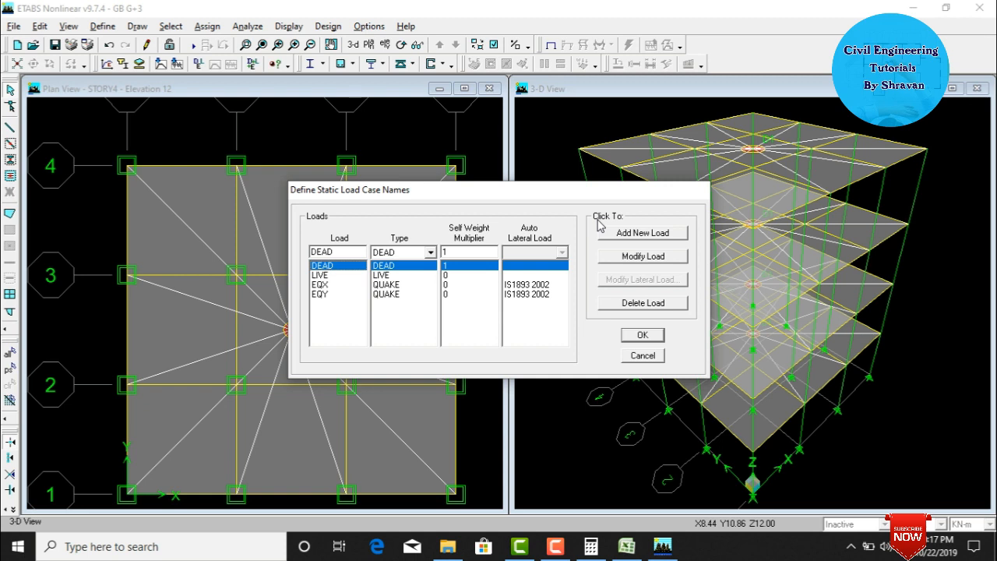
click(378, 276)
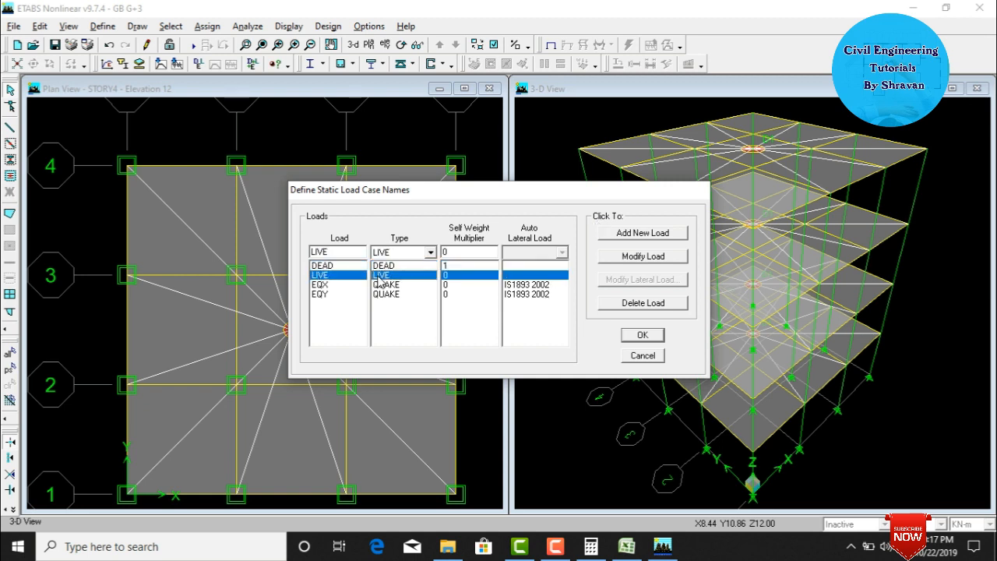
key(Return)
Select all RET frame members and open a distributed DEAD load assignment that adds to existing loads.
click(171, 26)
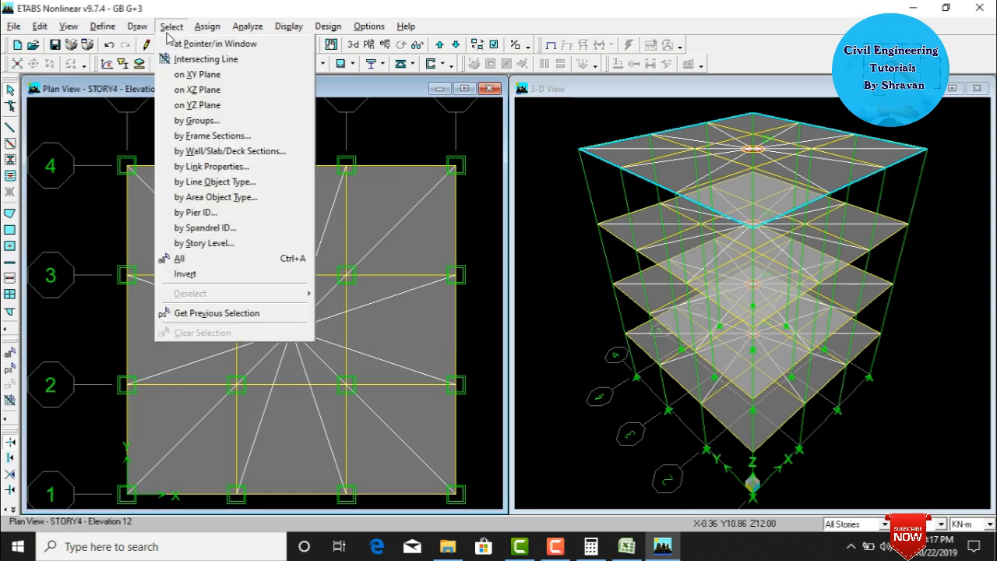
click(200, 137)
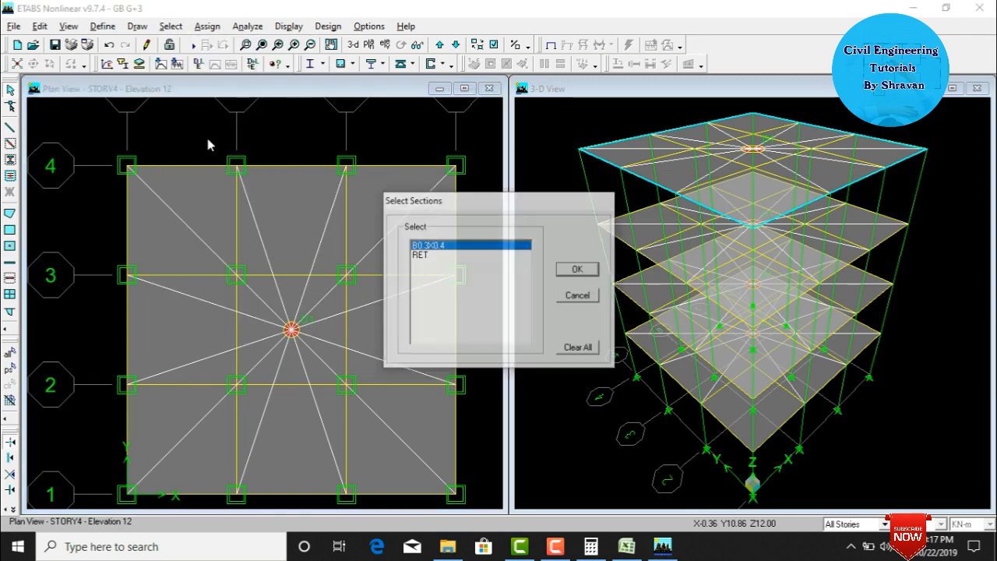
click(435, 255)
click(589, 274)
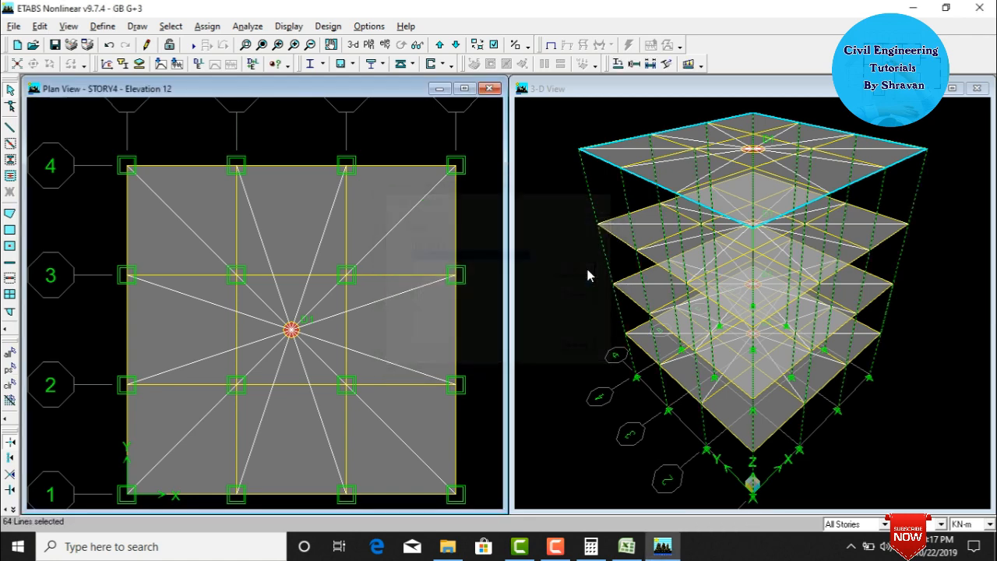
click(207, 27)
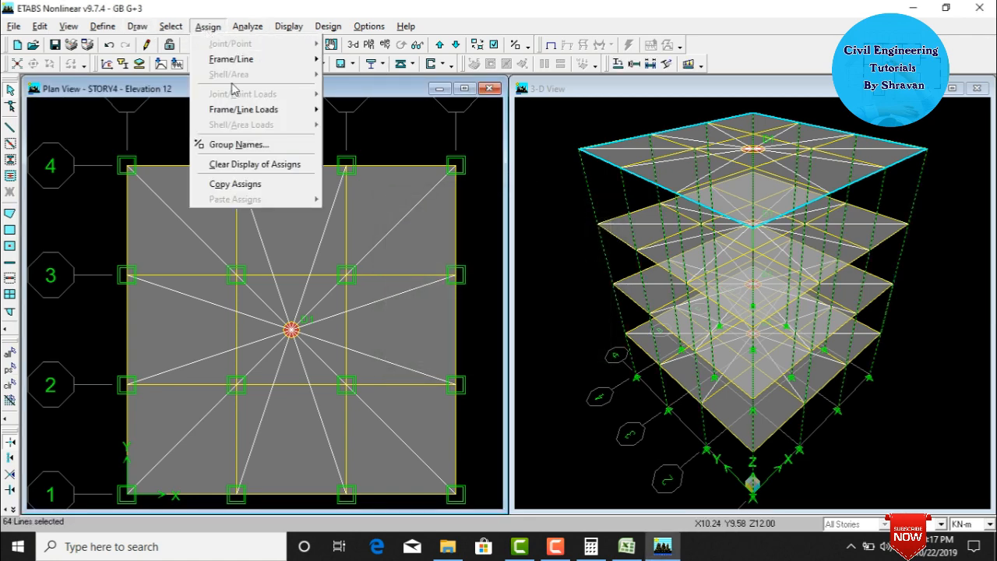
mouse_move(234, 109)
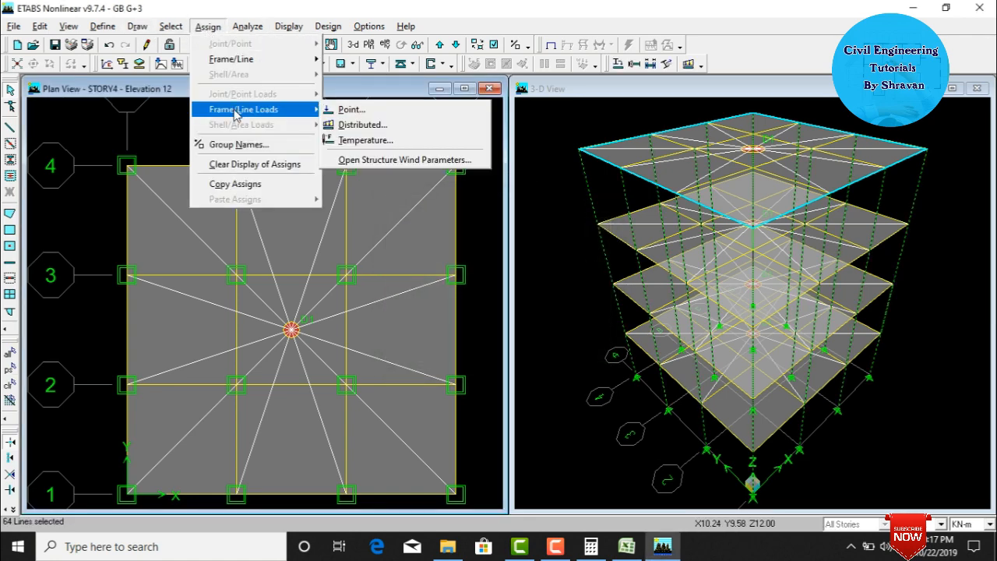
click(423, 130)
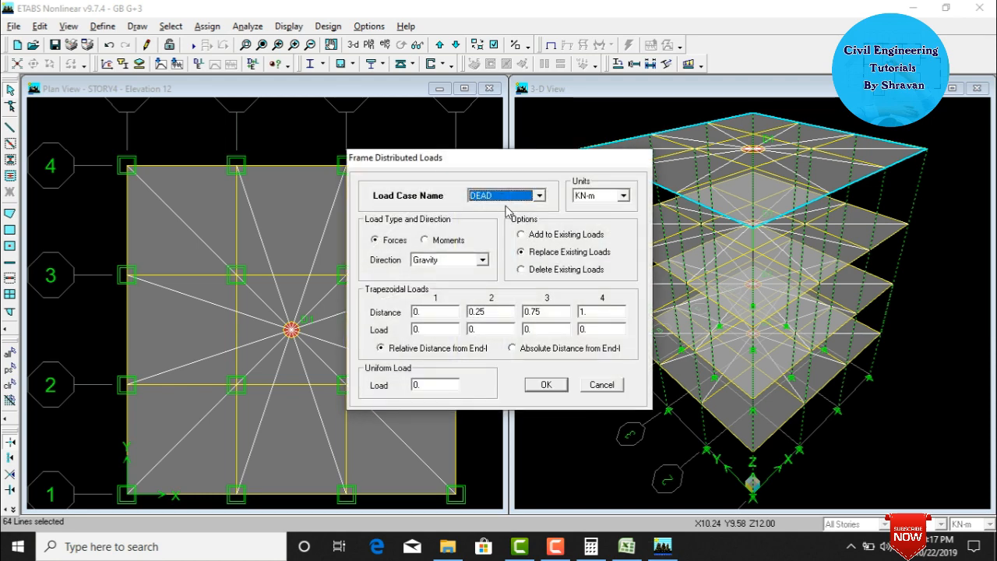
click(535, 238)
Compute 0.5 × 0.5 × 25 in Calculator and assign a uniform 6.25 kN/m gravity DEAD load to the selected RET columns.
click(592, 547)
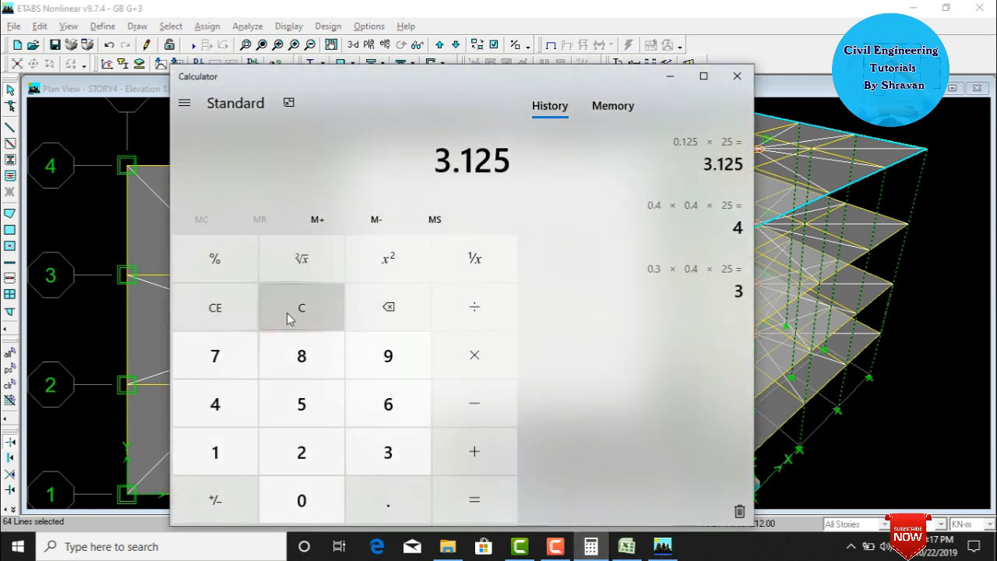
click(237, 318)
text(.5)
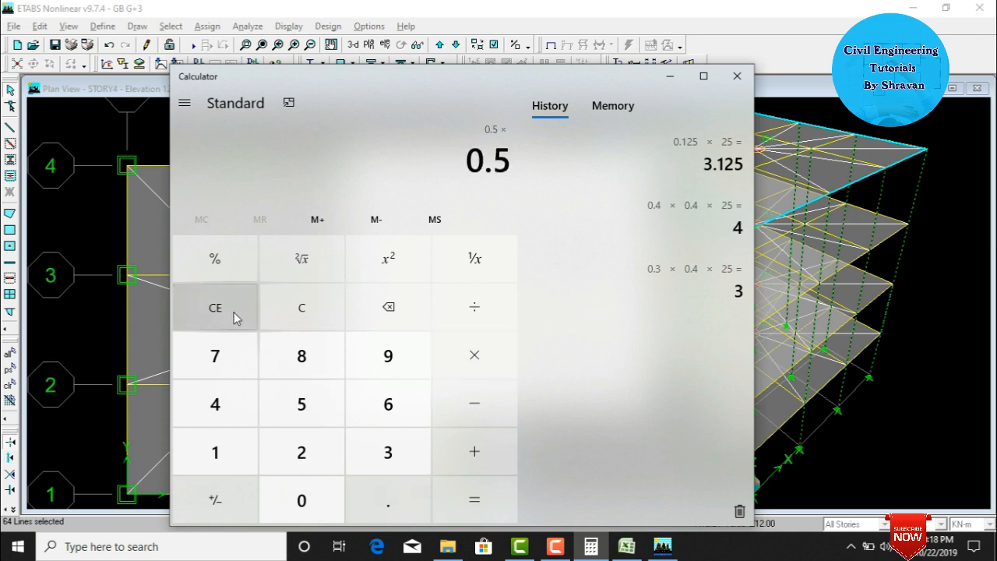
click(237, 318)
text(.5*2)
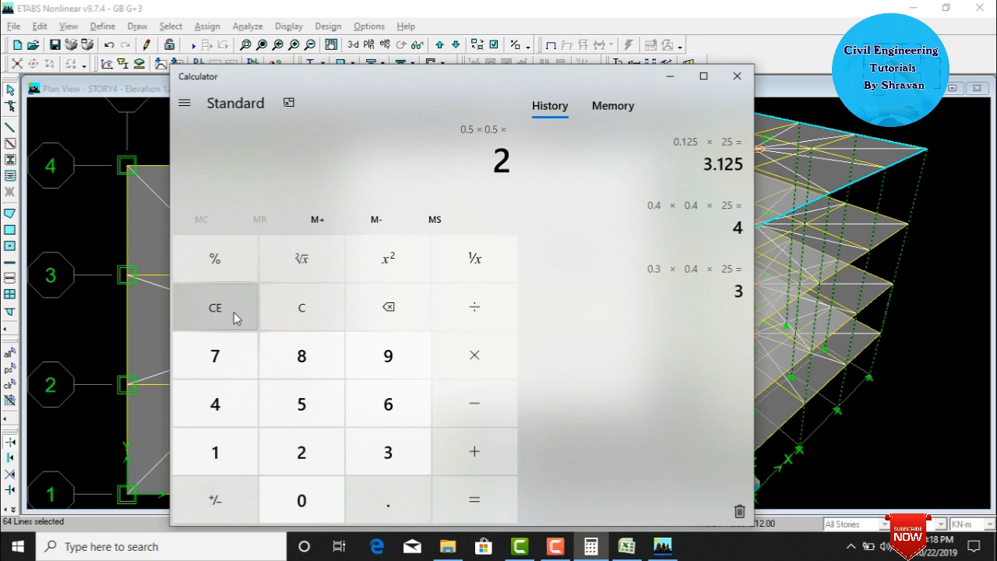
text(5)
key(Return)
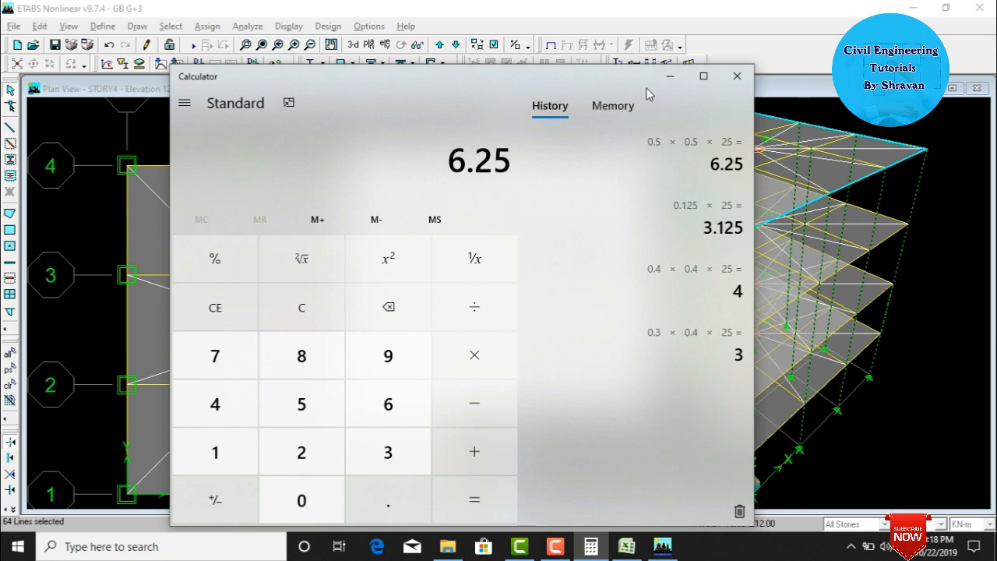
click(669, 75)
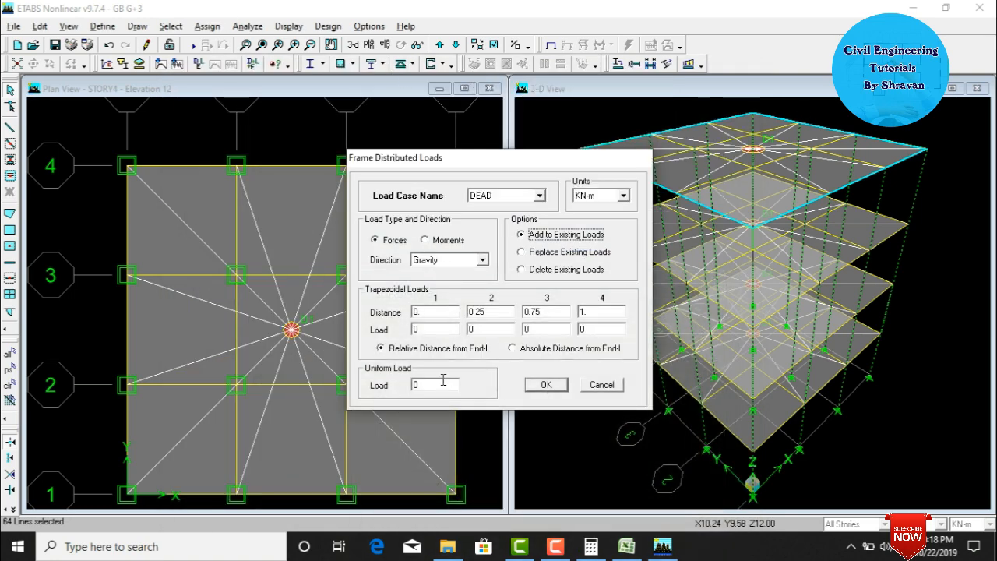
click(442, 380)
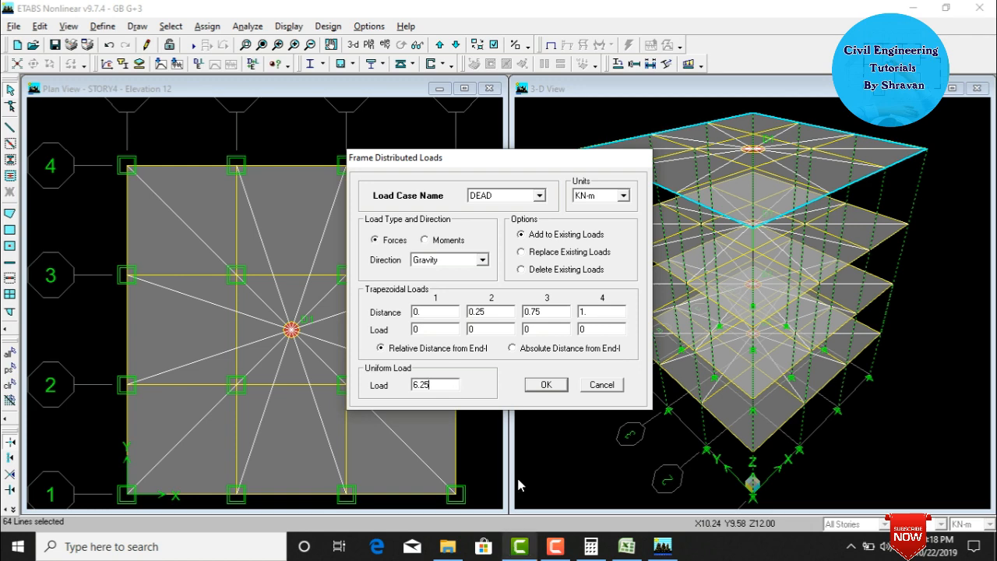
click(546, 385)
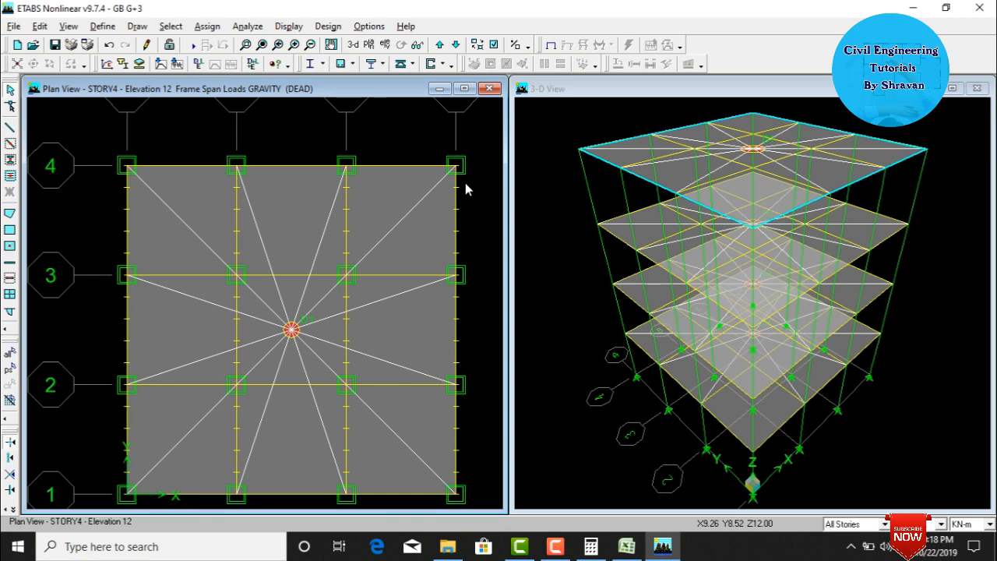
Select the whole model and assign a 1.5 kN/m² uniform surface load for EQX in the Global-X direction, replacing existing loads.
key(ctrl+a)
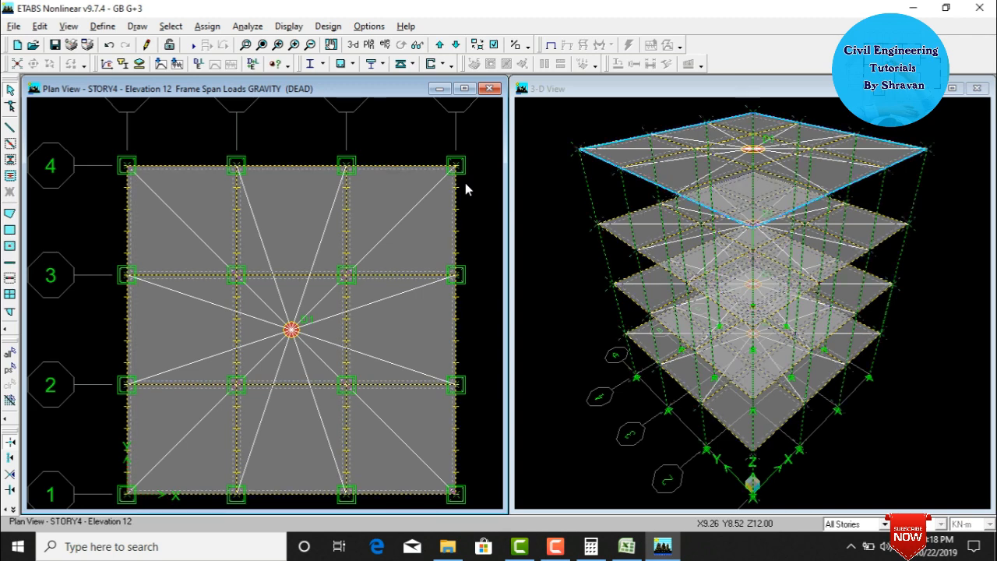
click(209, 28)
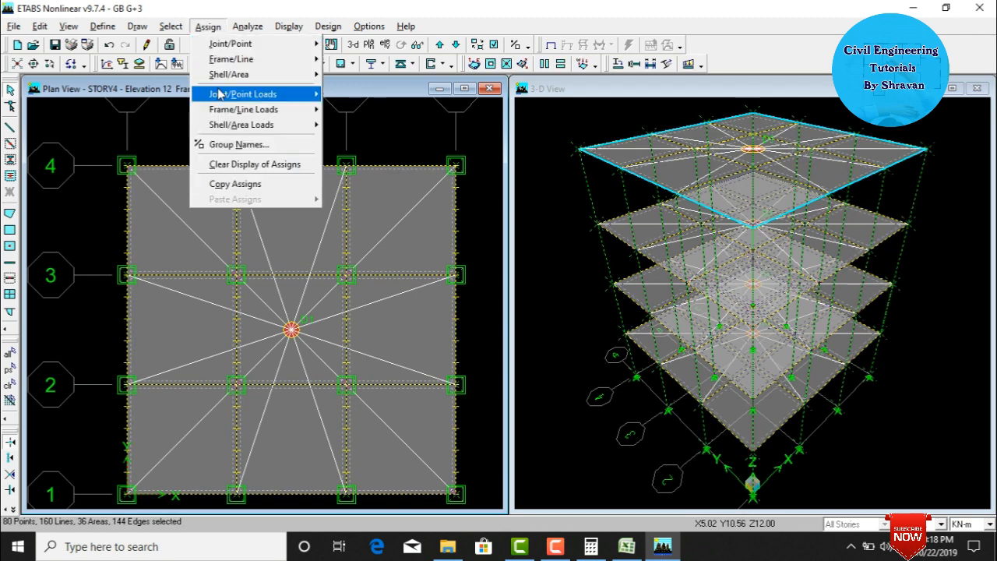
mouse_move(225, 129)
click(343, 125)
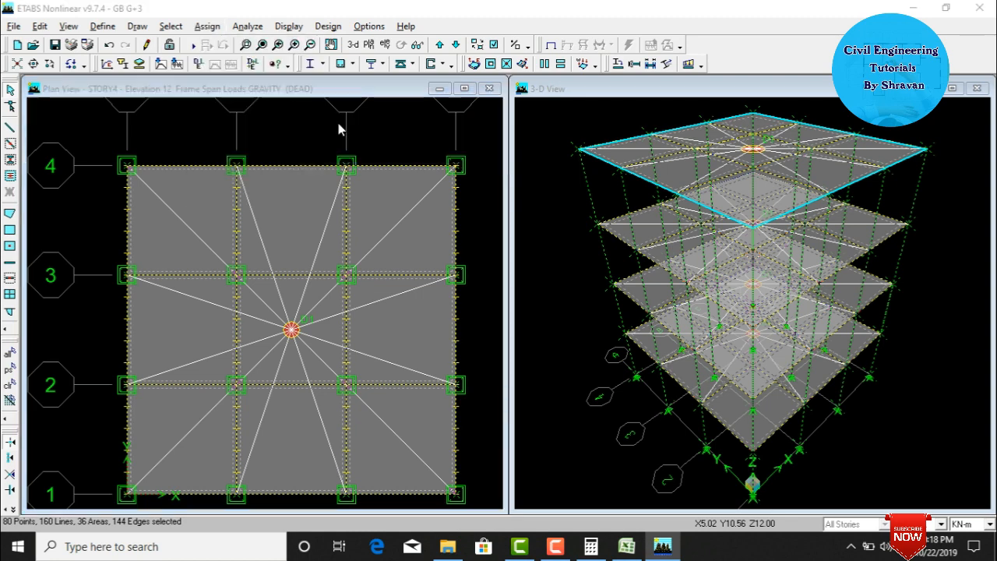
click(510, 241)
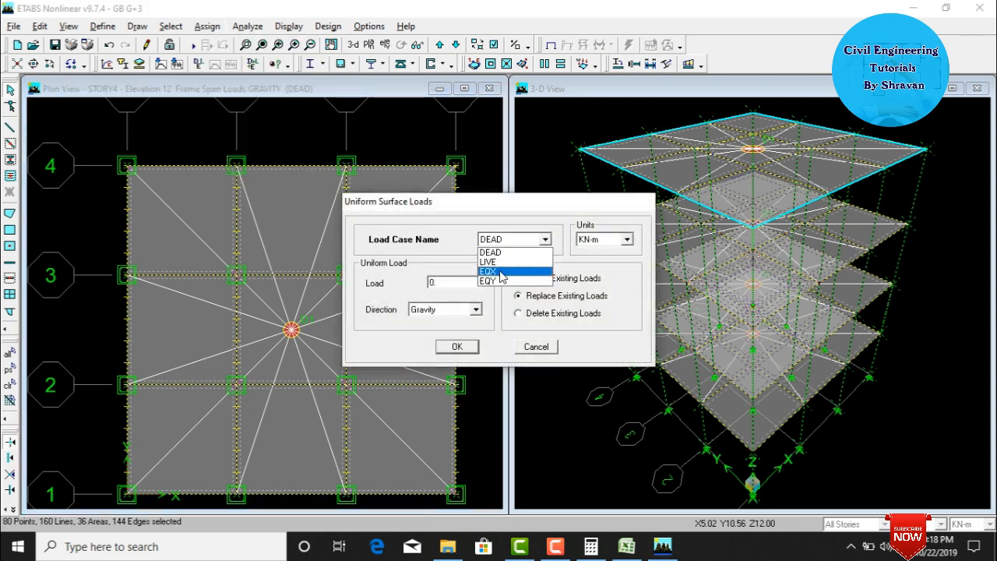
click(514, 271)
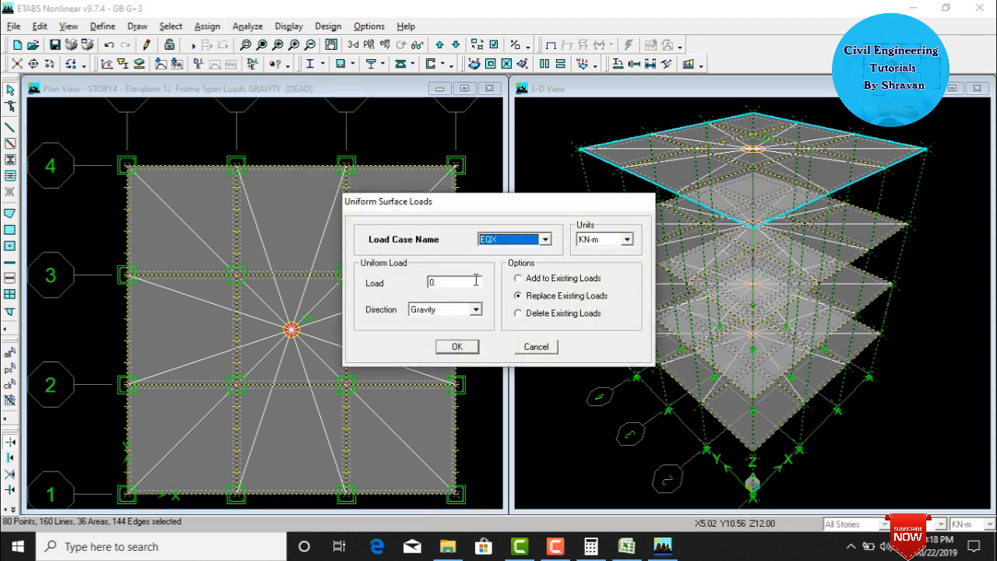
click(524, 299)
click(458, 310)
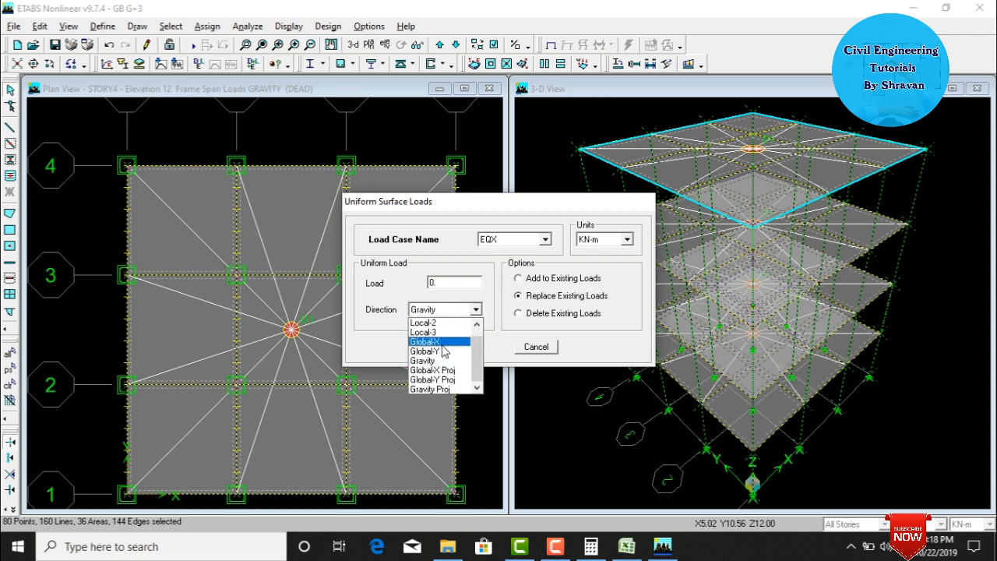
click(445, 352)
double_click(442, 282)
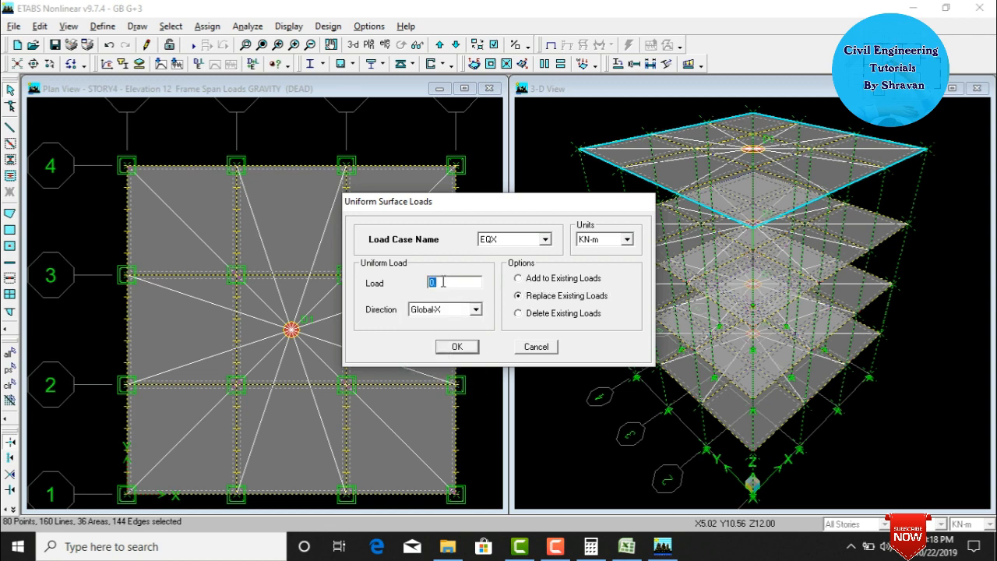
text(1.5)
click(458, 347)
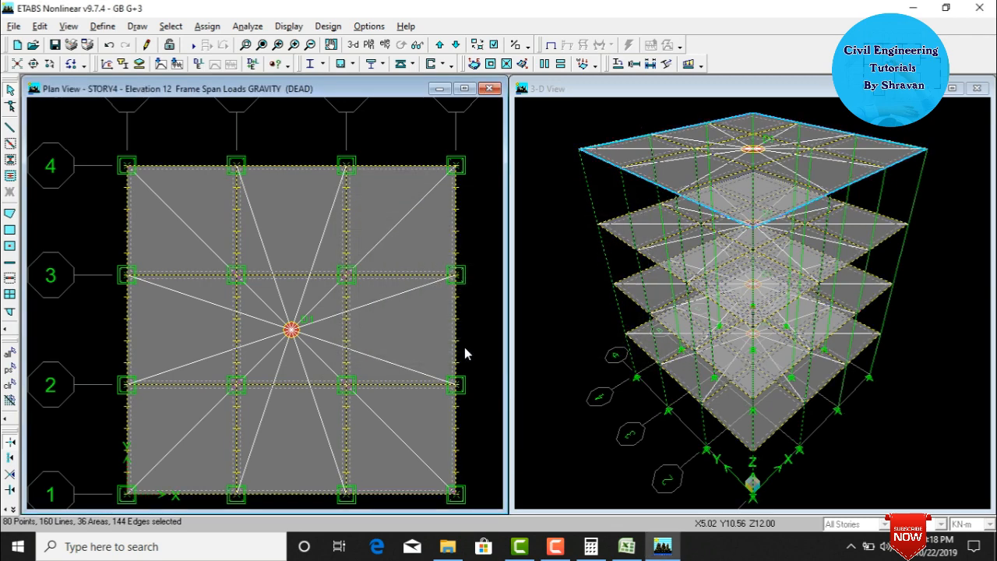
Assign a 1.5 kN/m² uniform surface load for EQY in the Global-Y direction to the whole model, replacing existing loads.
click(10, 354)
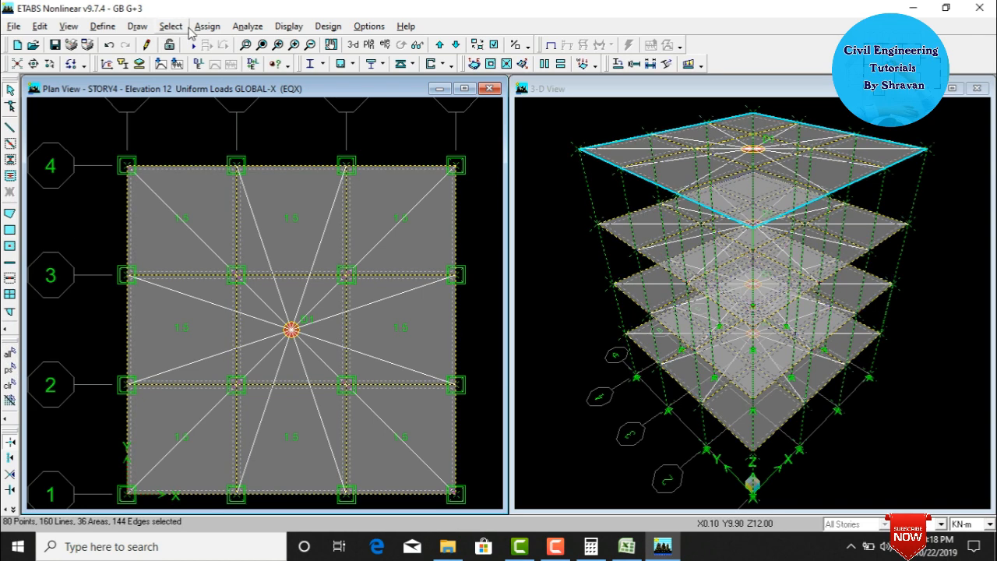
click(208, 25)
mouse_move(225, 126)
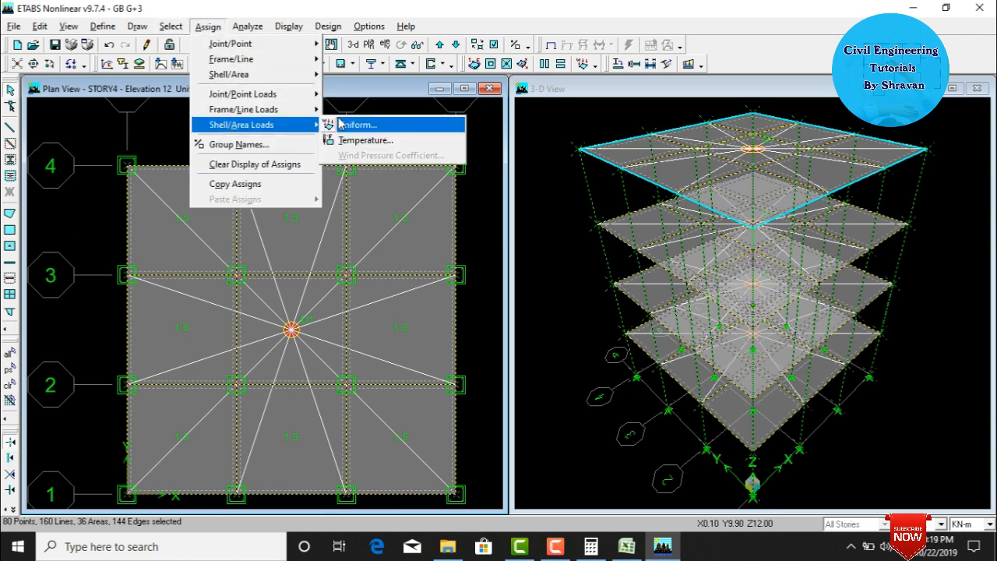
click(342, 125)
click(496, 241)
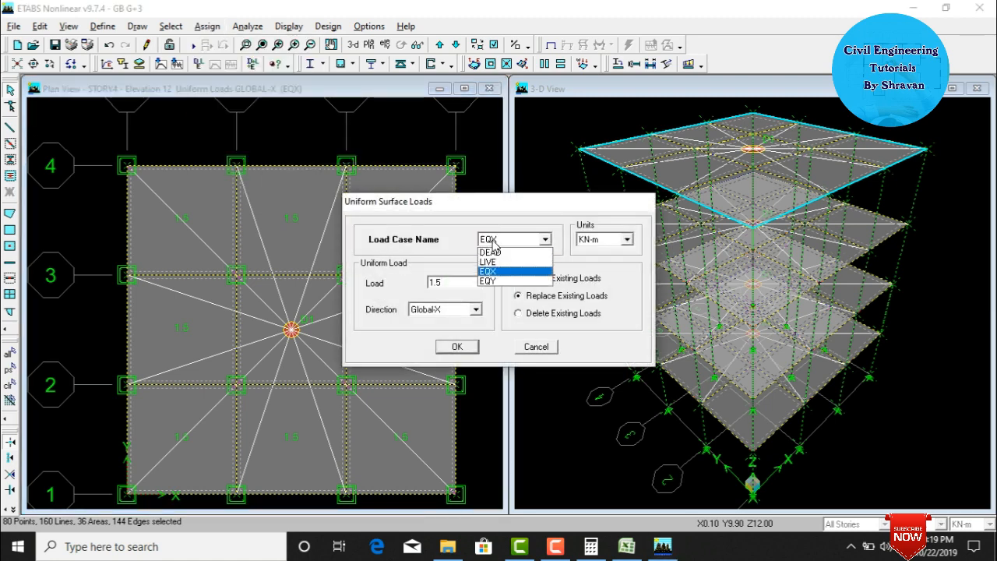
click(502, 284)
click(475, 310)
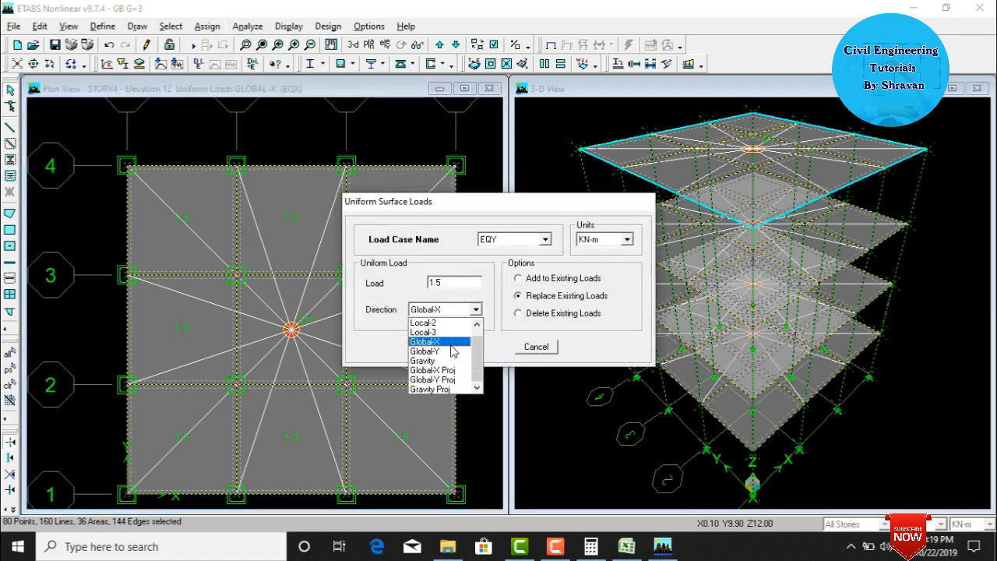
click(454, 351)
click(528, 279)
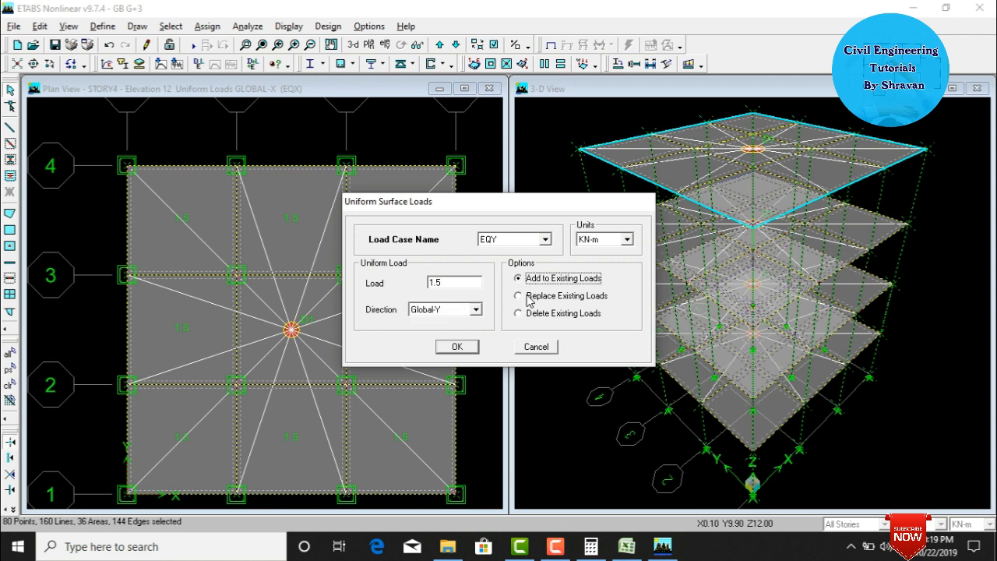
click(530, 296)
click(458, 346)
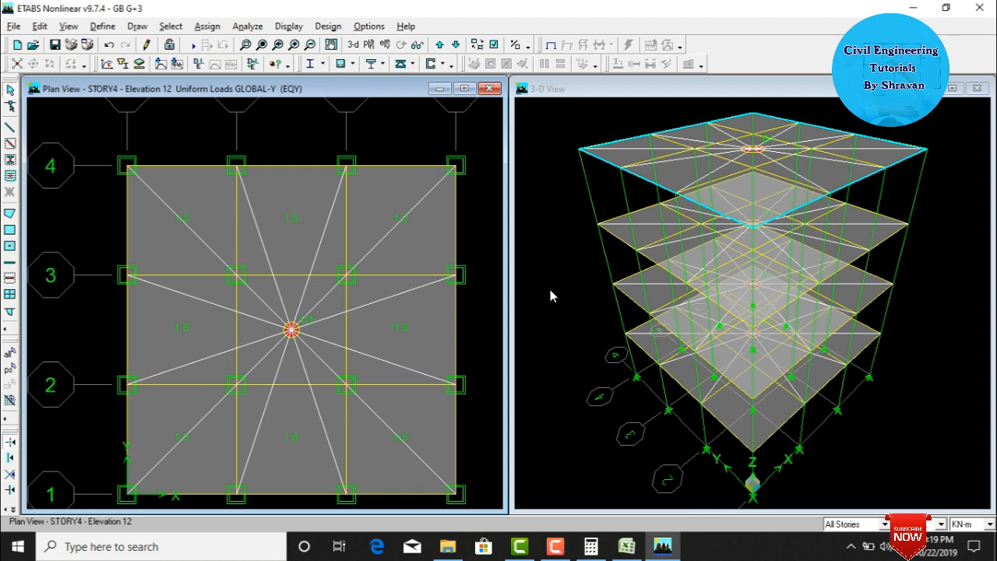
Check the model for line overlaps, line intersections within tolerance and intersections with area edges, and run the analysis.
click(247, 26)
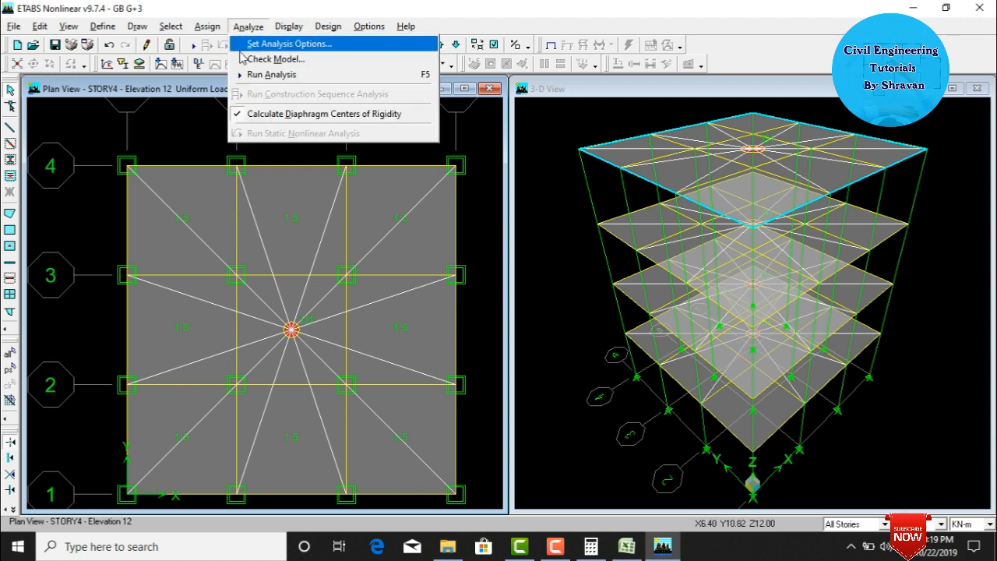
click(240, 59)
click(475, 169)
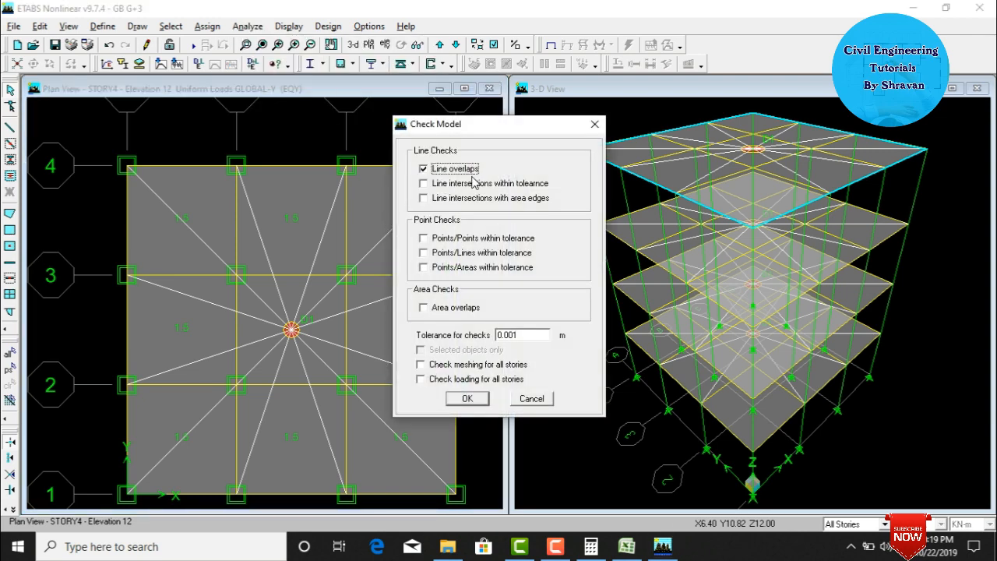
click(474, 185)
click(473, 199)
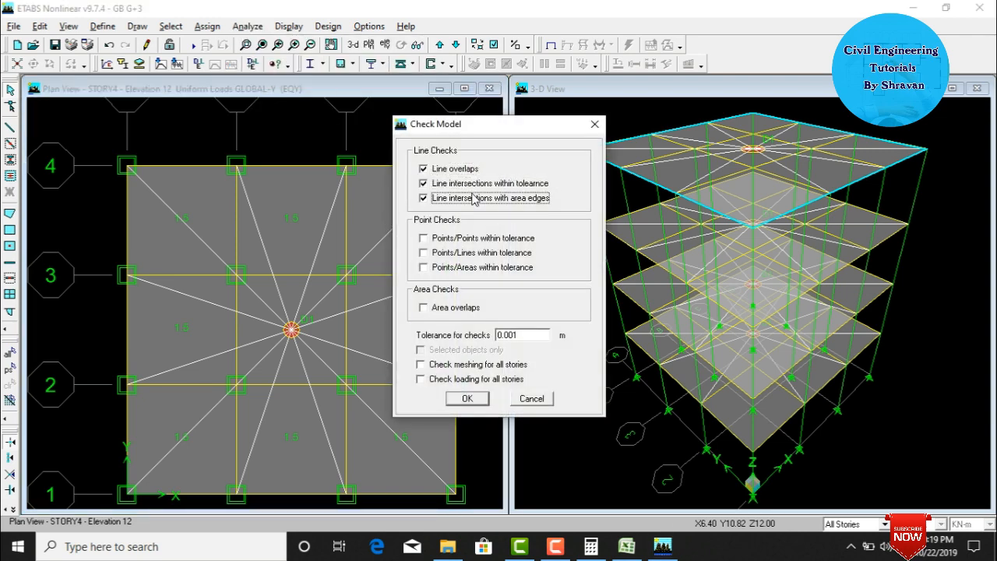
click(471, 398)
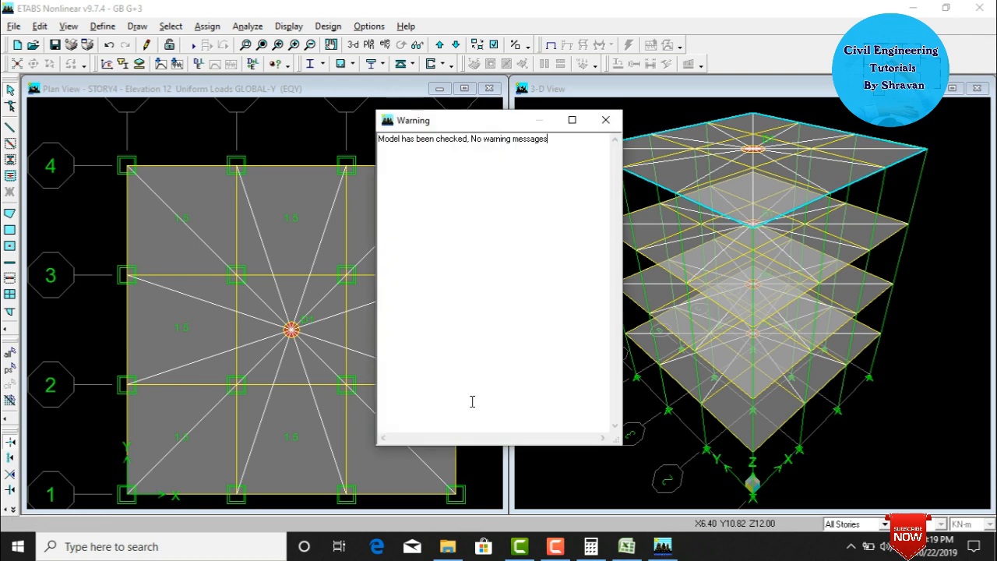
click(605, 119)
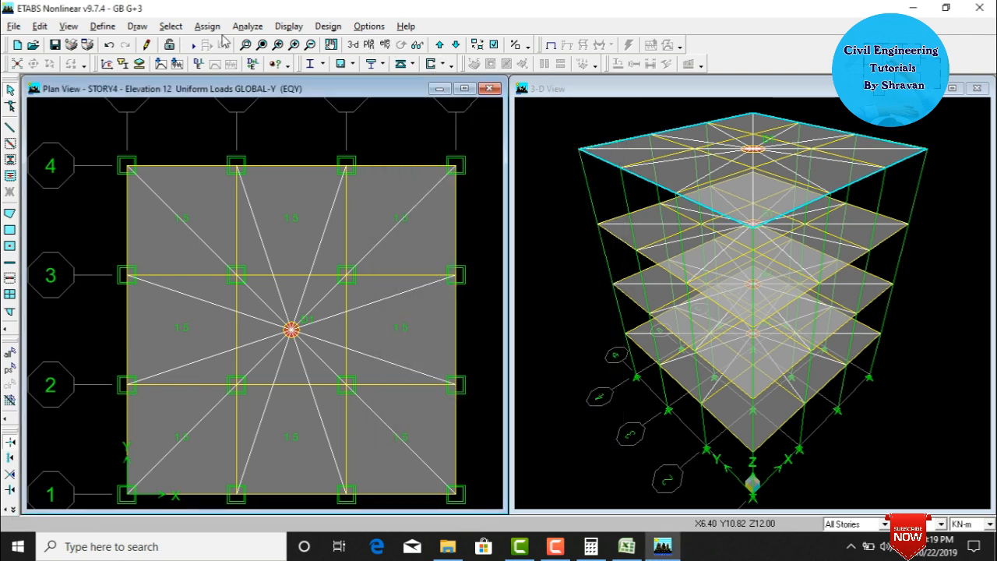
click(247, 26)
click(265, 72)
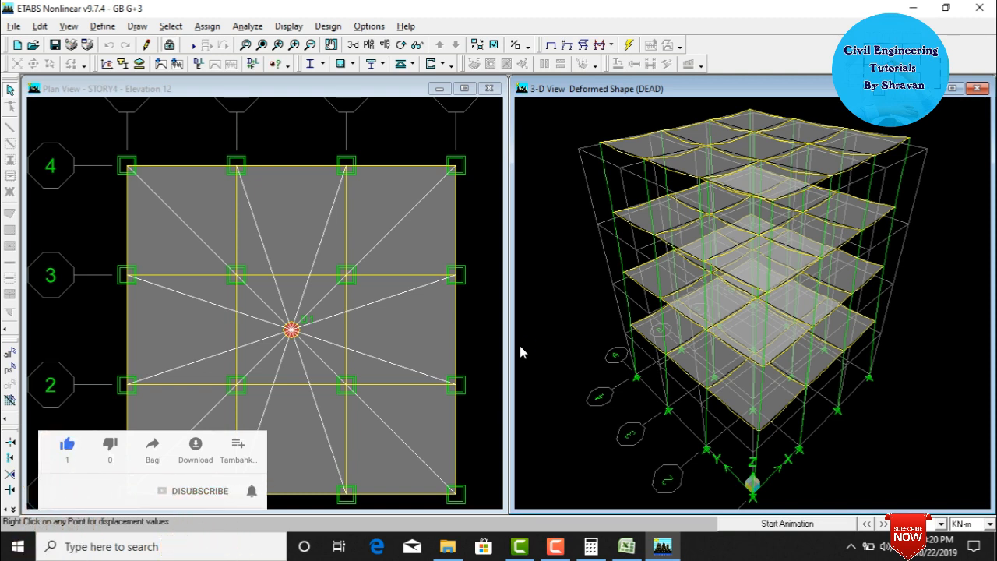
Display the Story Drifts and Story Shears analysis result tables for the EQX static load.
click(288, 26)
click(312, 218)
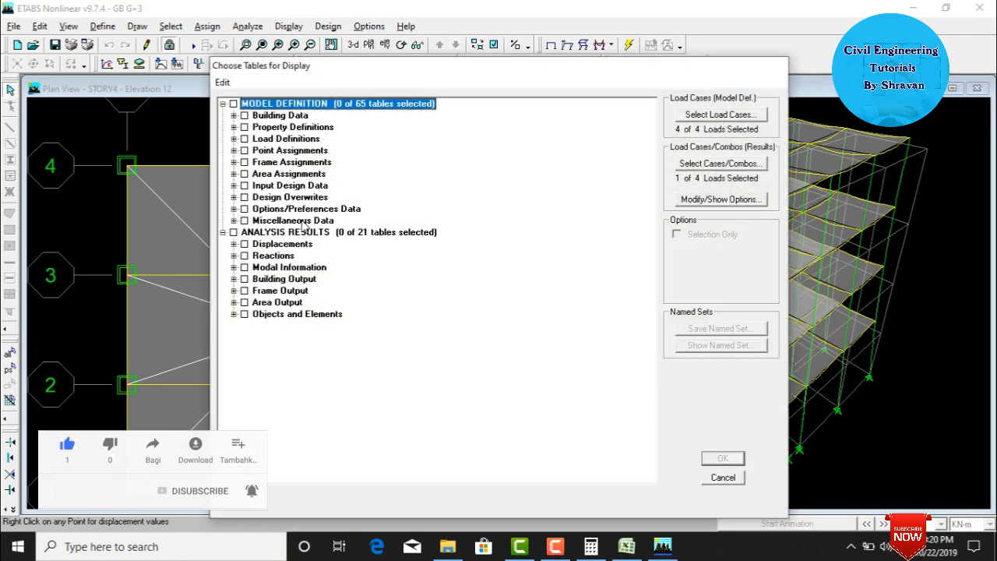
click(695, 166)
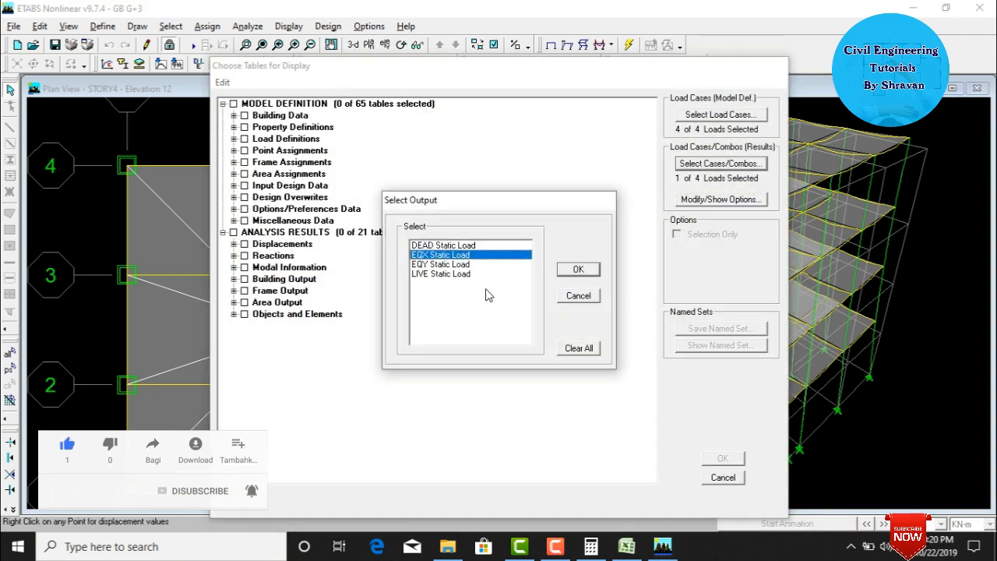
click(575, 269)
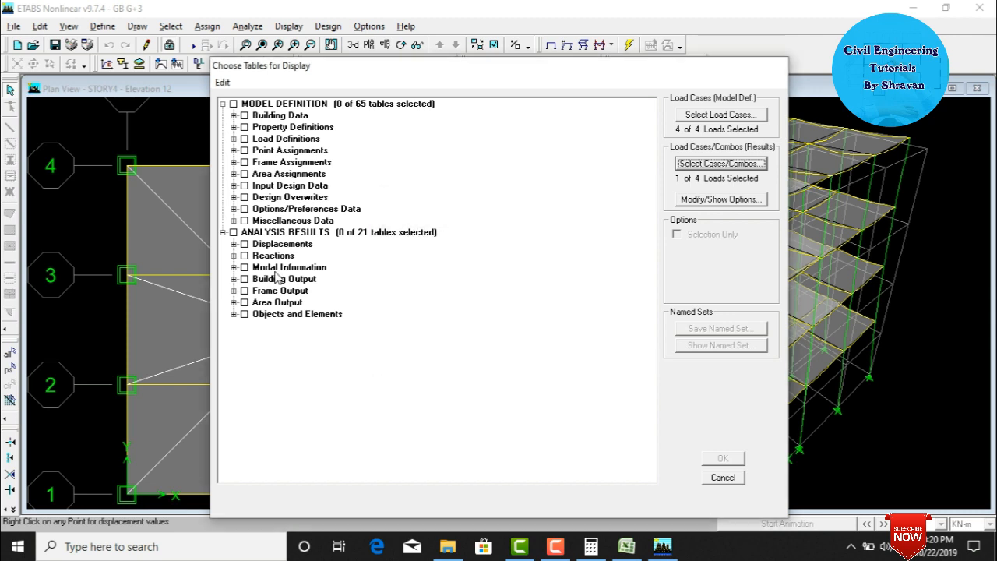
click(234, 244)
click(245, 255)
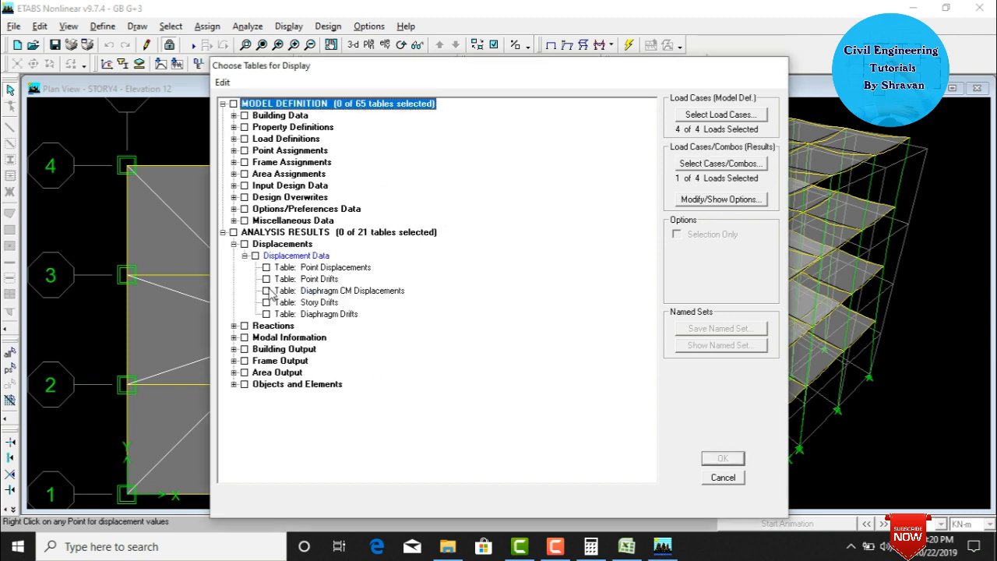
click(267, 302)
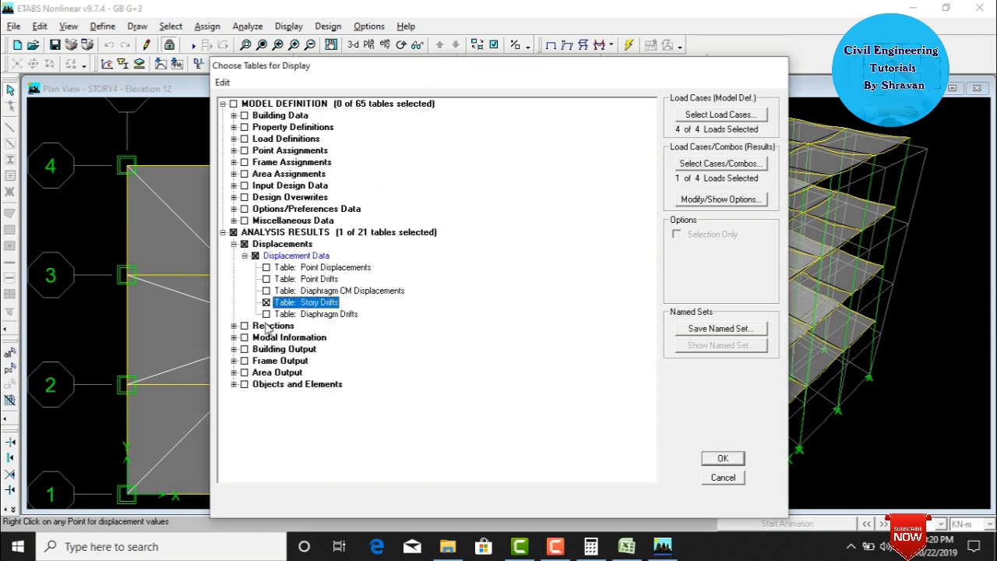
click(234, 349)
click(245, 360)
click(267, 384)
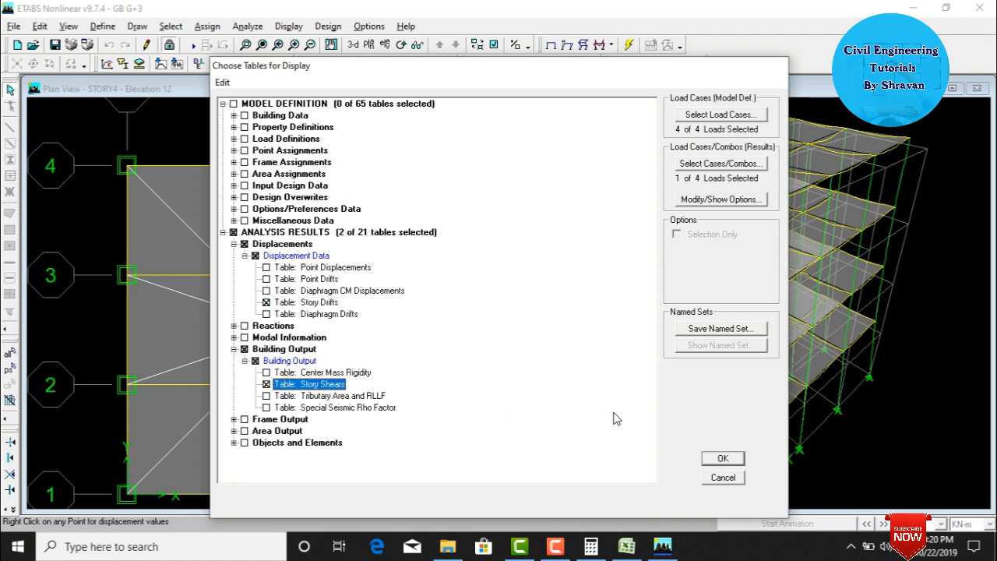
click(723, 459)
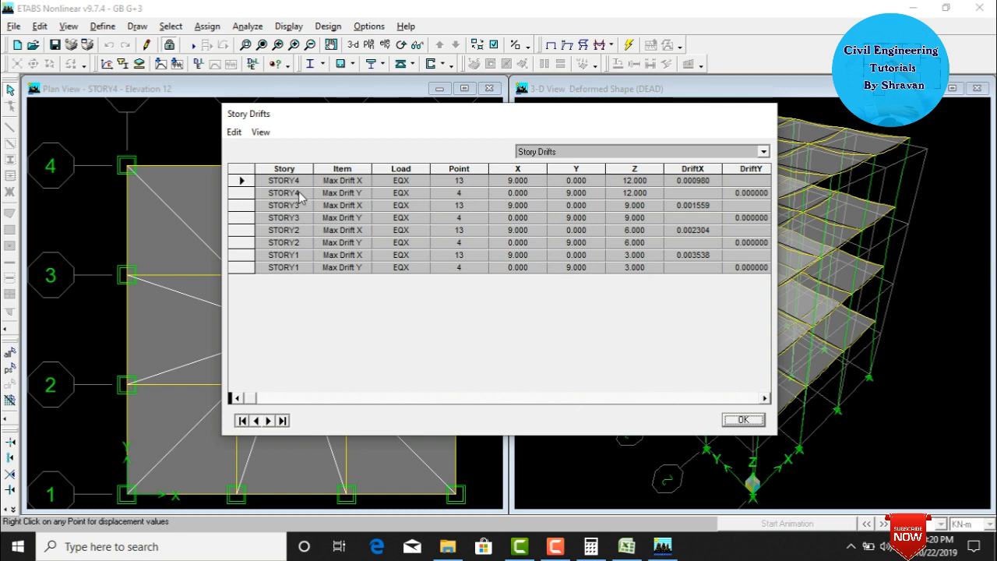
Copy the complete Story Drifts table into Sheet3 of the Excel workbook Book1, starting at cell C5.
drag(265, 163, 748, 162)
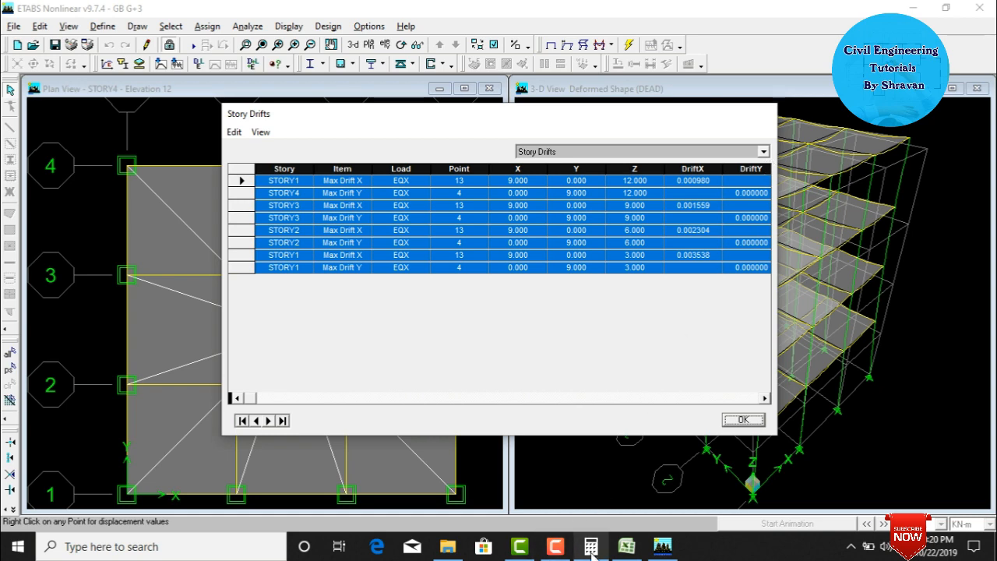
click(630, 547)
click(157, 511)
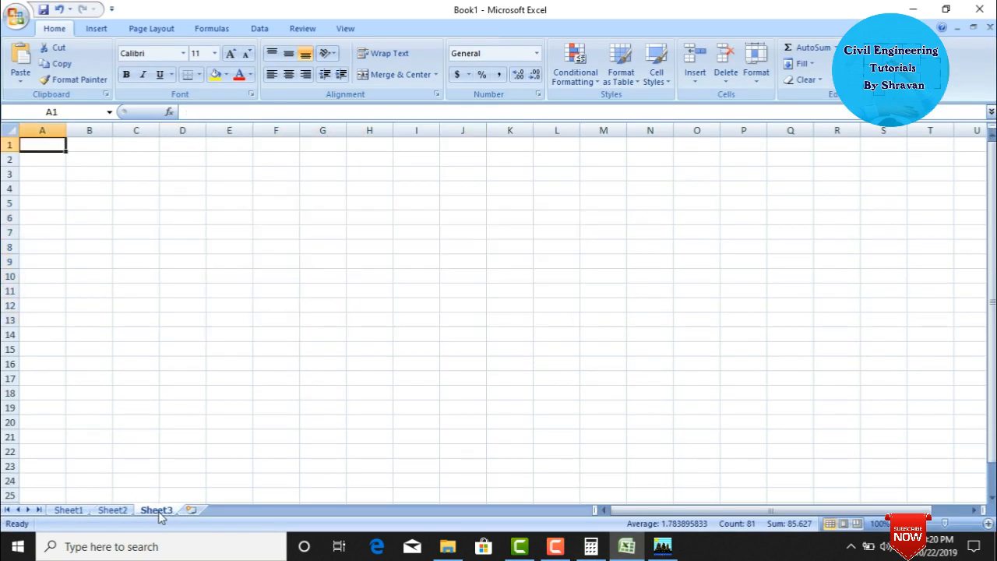
click(153, 204)
right_click(154, 203)
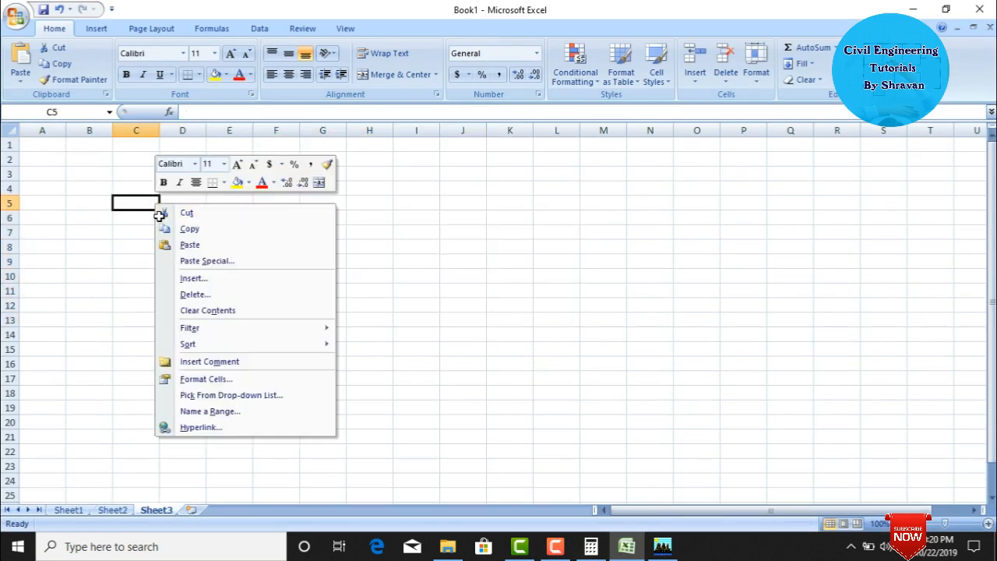
click(167, 242)
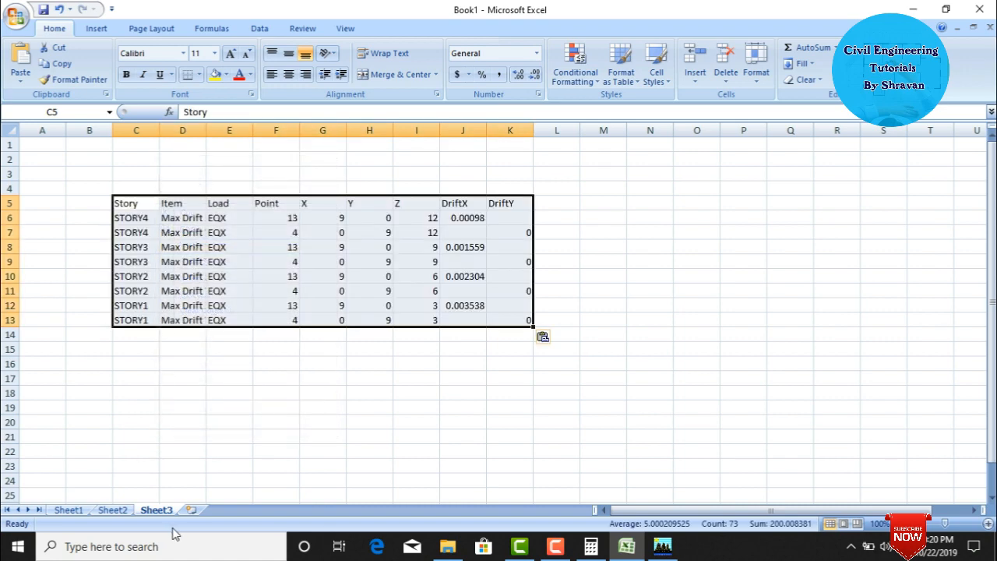
Add a new worksheet in Excel and copy the complete ETABS Story Shears table into it, starting at cell D4.
click(191, 510)
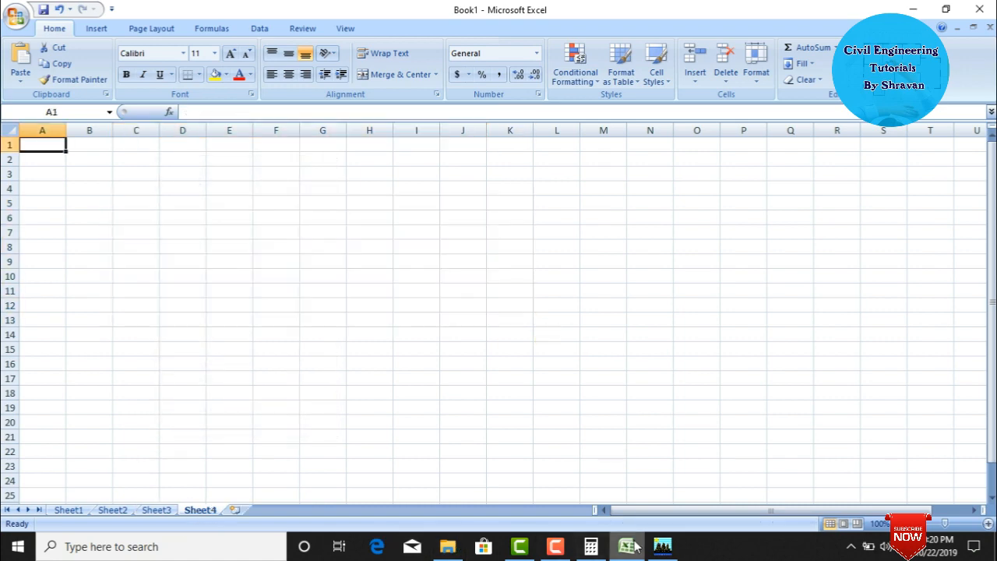
click(662, 546)
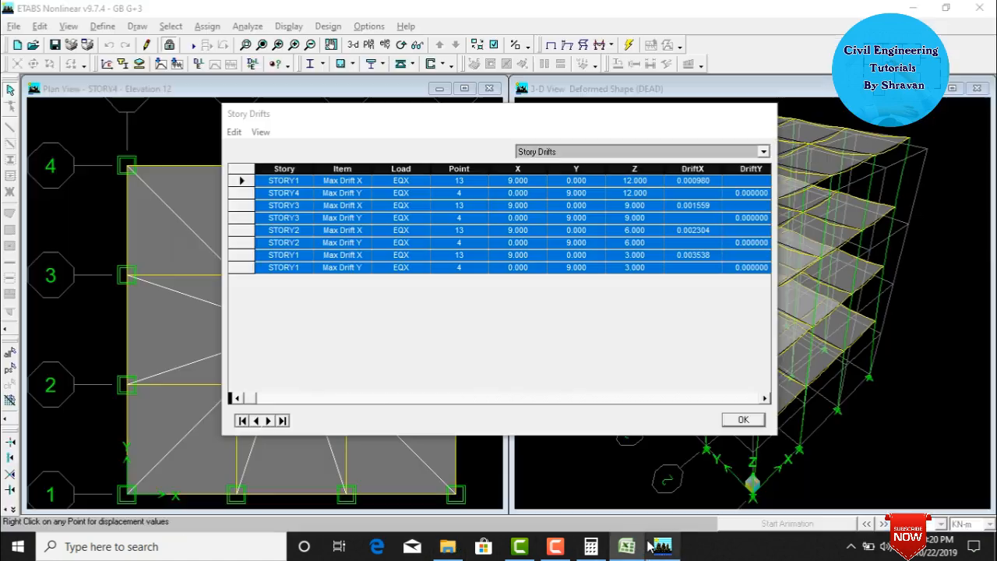
click(541, 154)
click(540, 170)
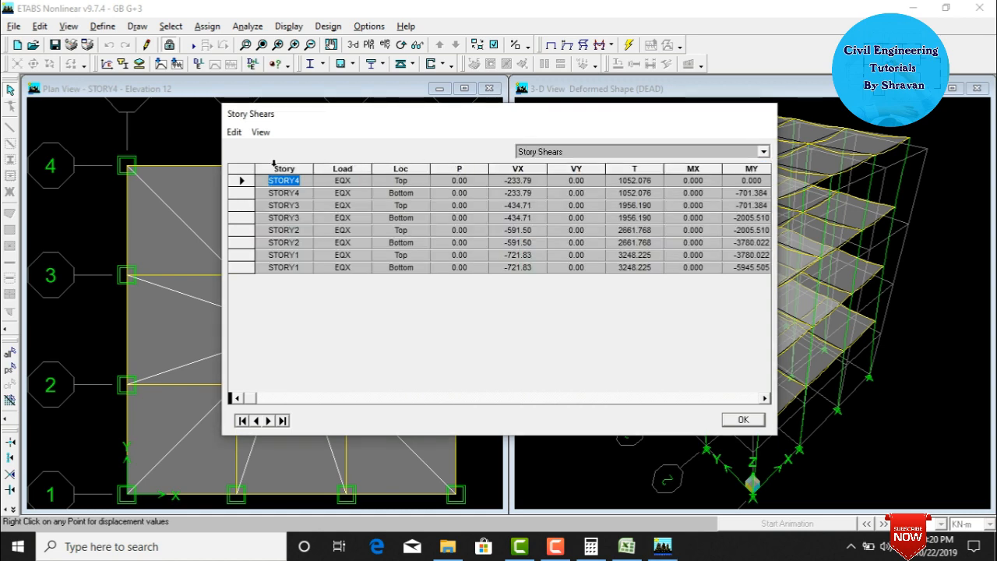
drag(277, 169, 769, 162)
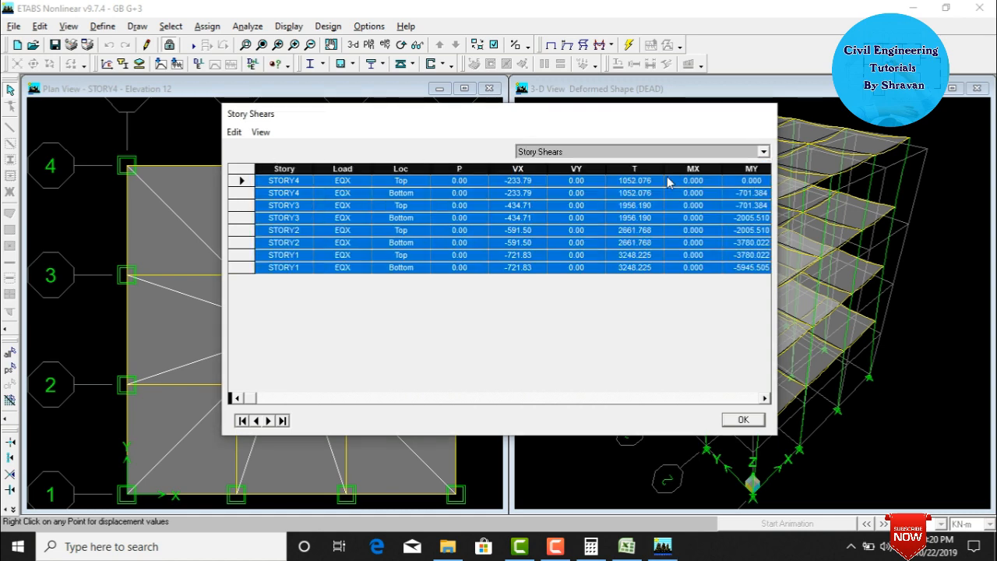
click(626, 546)
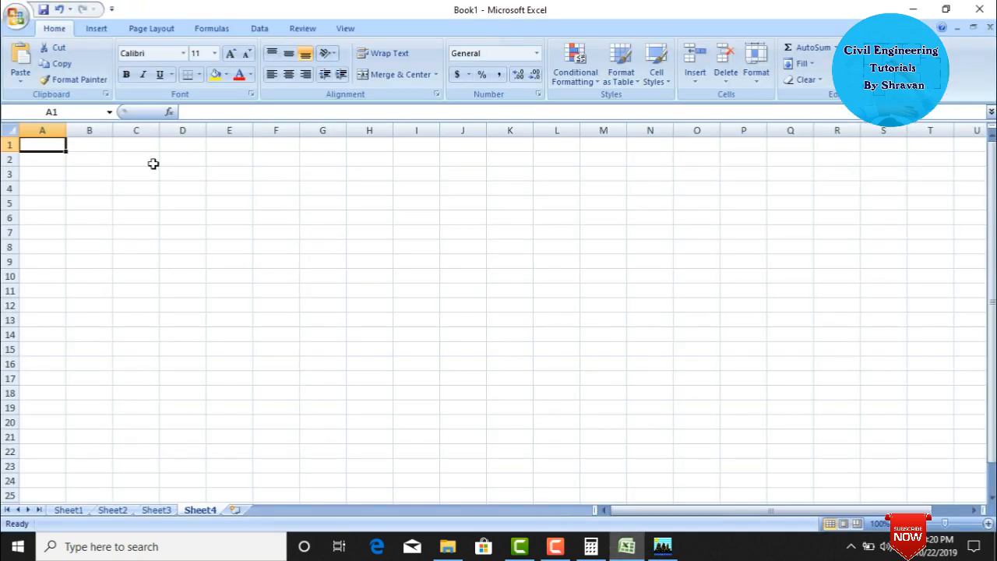
click(167, 189)
right_click(167, 188)
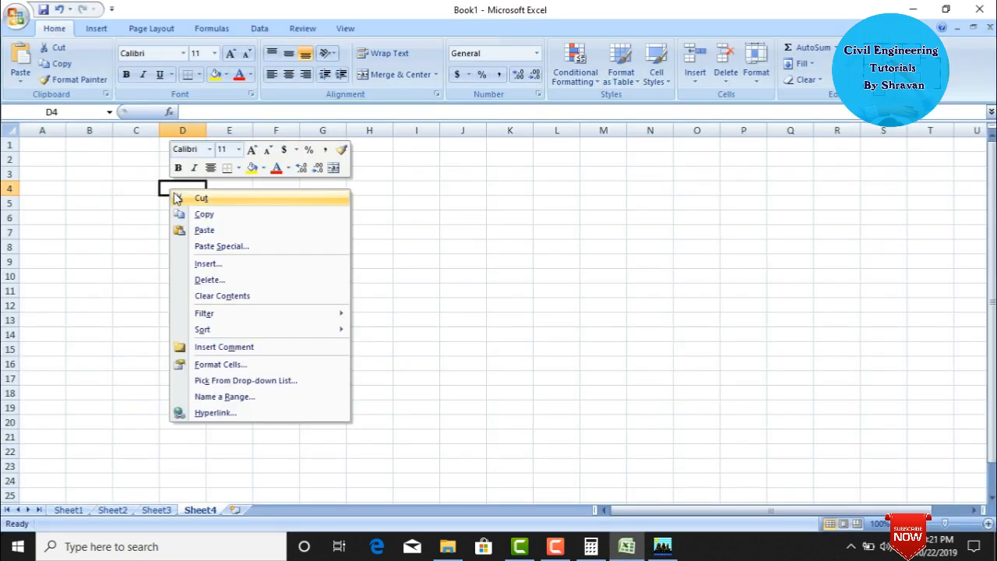
click(201, 231)
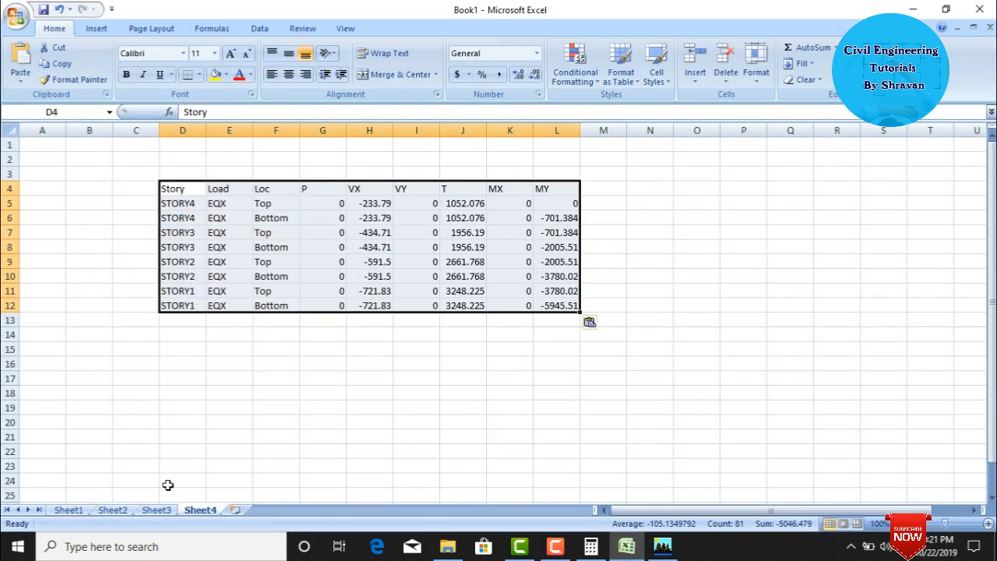
click(156, 509)
click(68, 510)
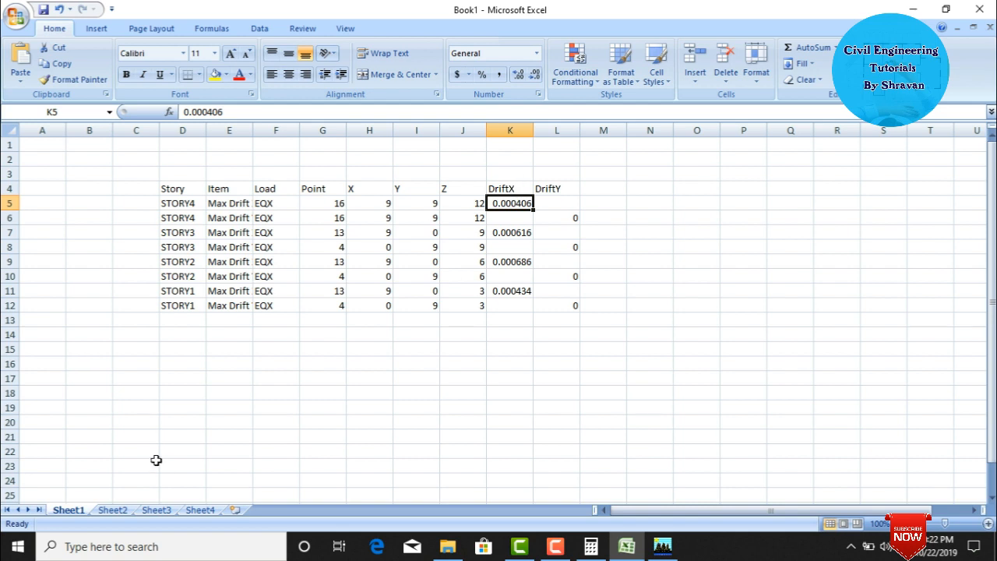
click(161, 510)
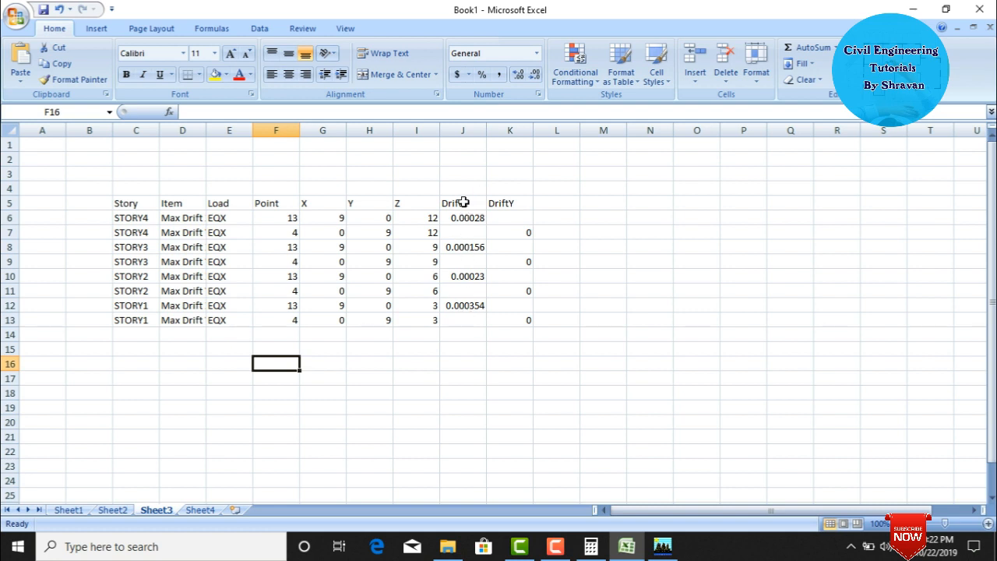
drag(463, 203, 462, 319)
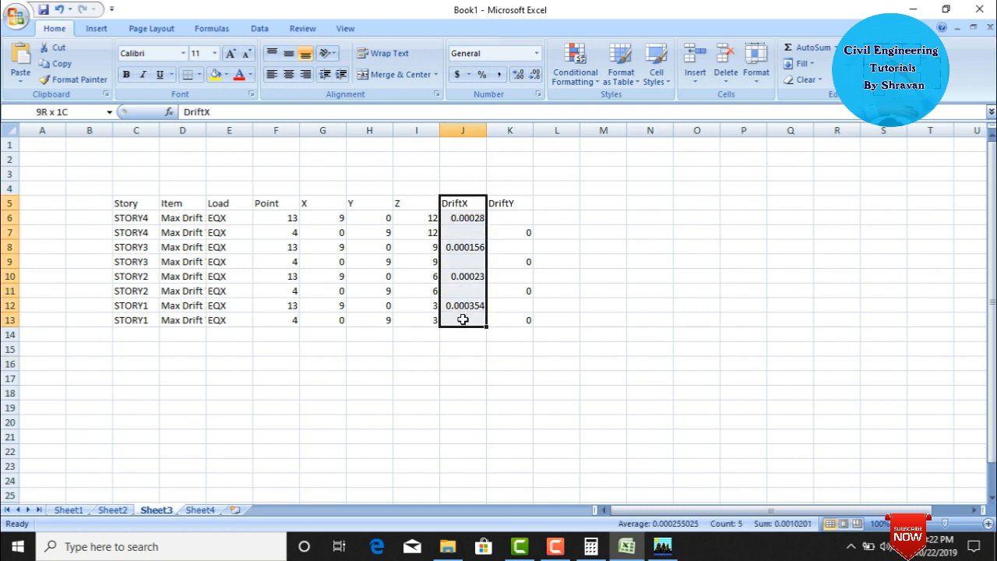
right_click(464, 322)
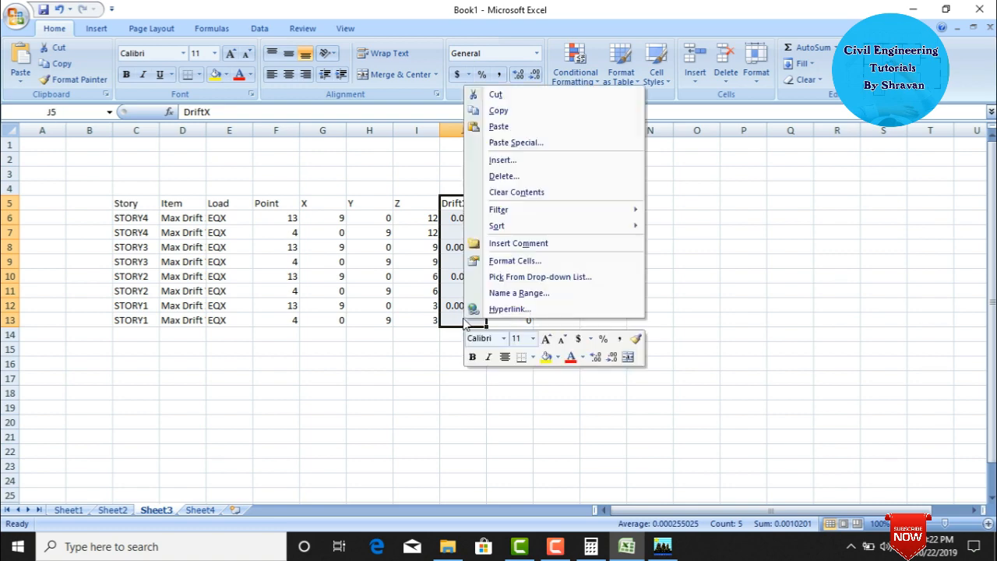
click(500, 111)
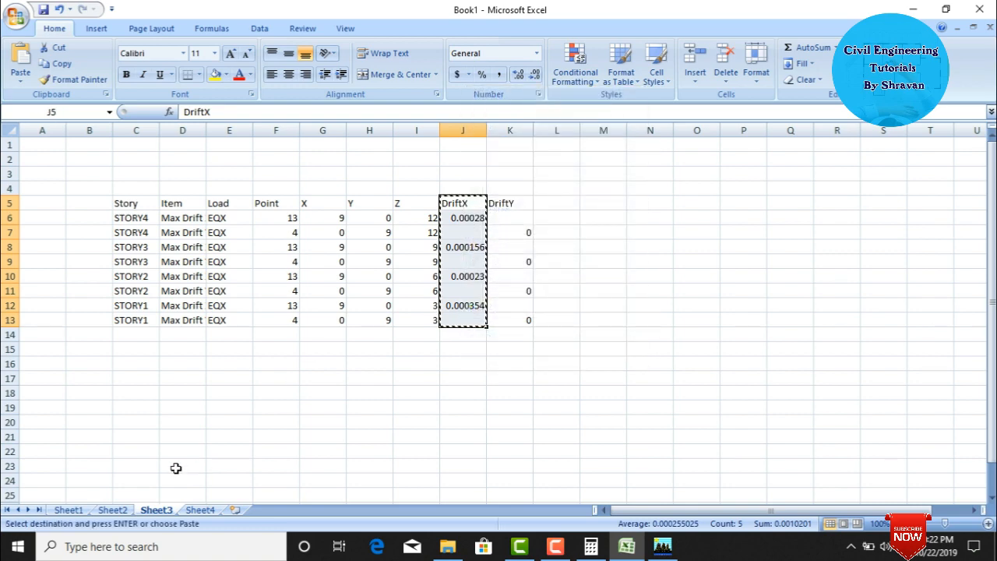
click(78, 495)
Clear the DriftY column, including its header, from cells L4:L12 on Sheet1.
click(69, 510)
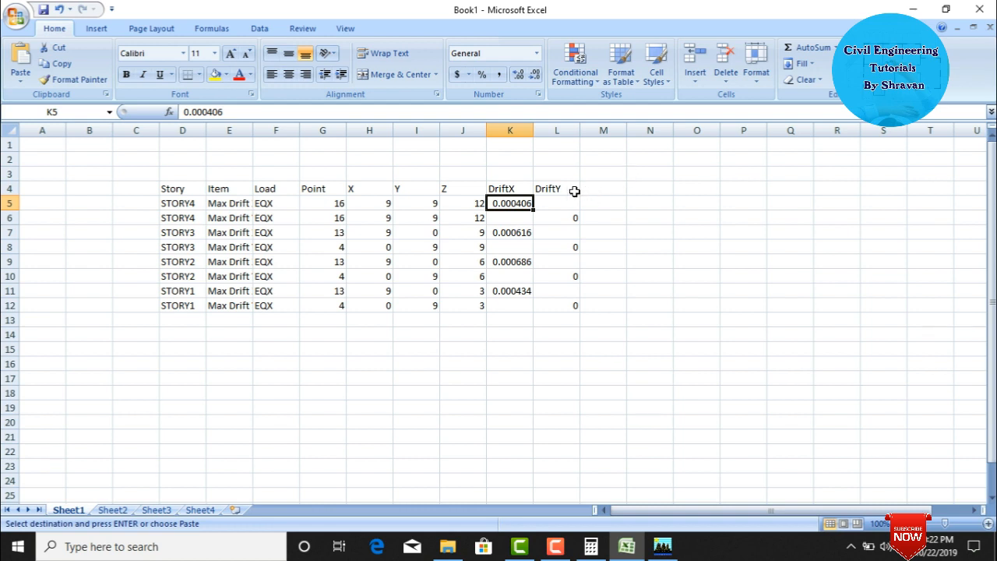
drag(577, 186, 571, 303)
key(Delete)
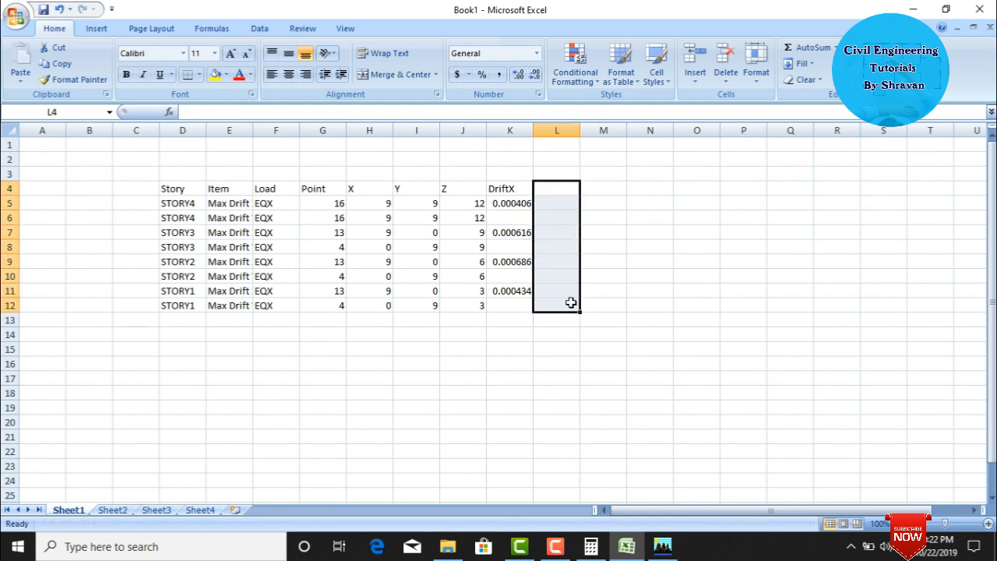
Copy the DriftX column J5:J13 from Sheet3 into Sheet1 starting at cell L4, beside the existing DriftX column.
click(567, 191)
right_click(566, 192)
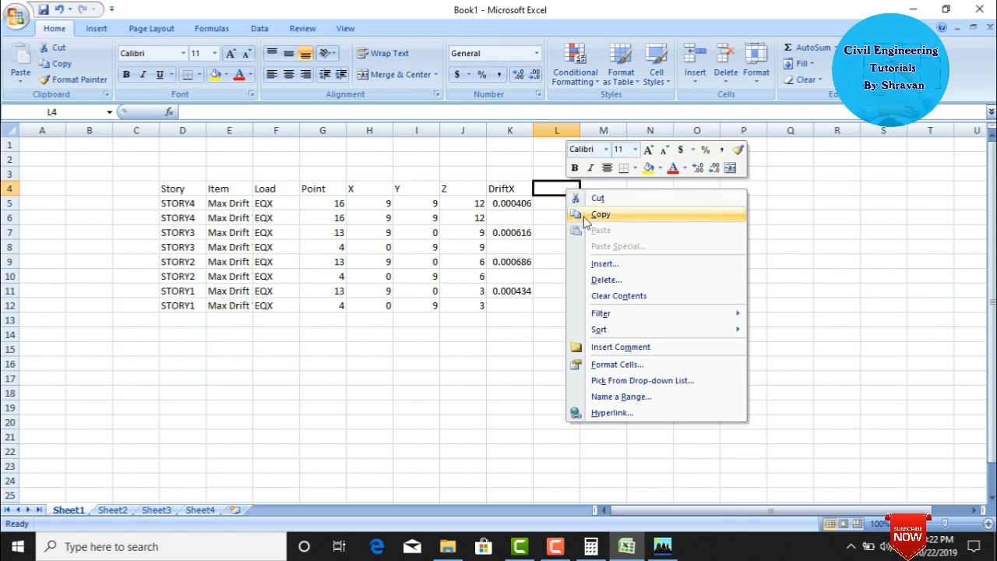
click(162, 510)
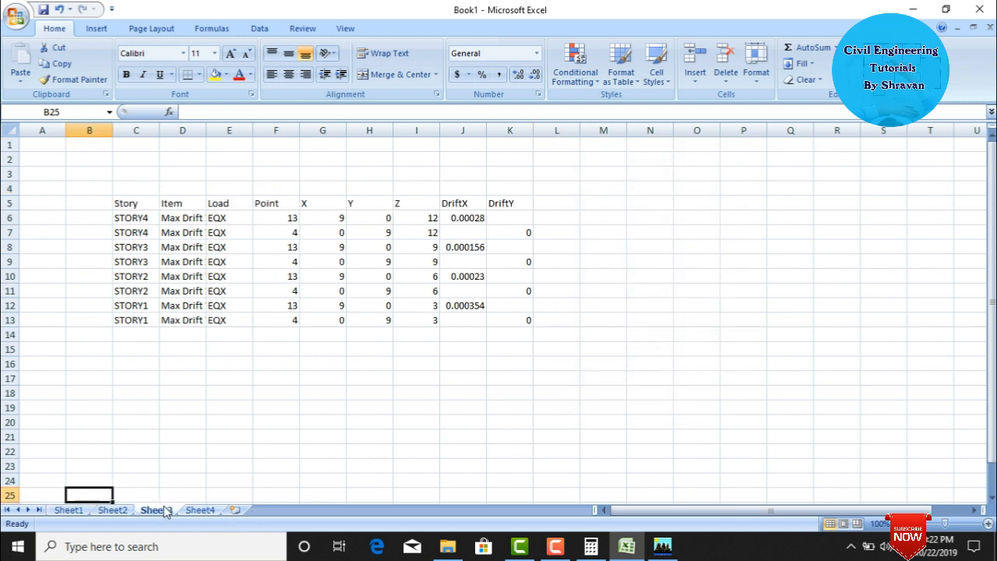
drag(467, 198, 470, 321)
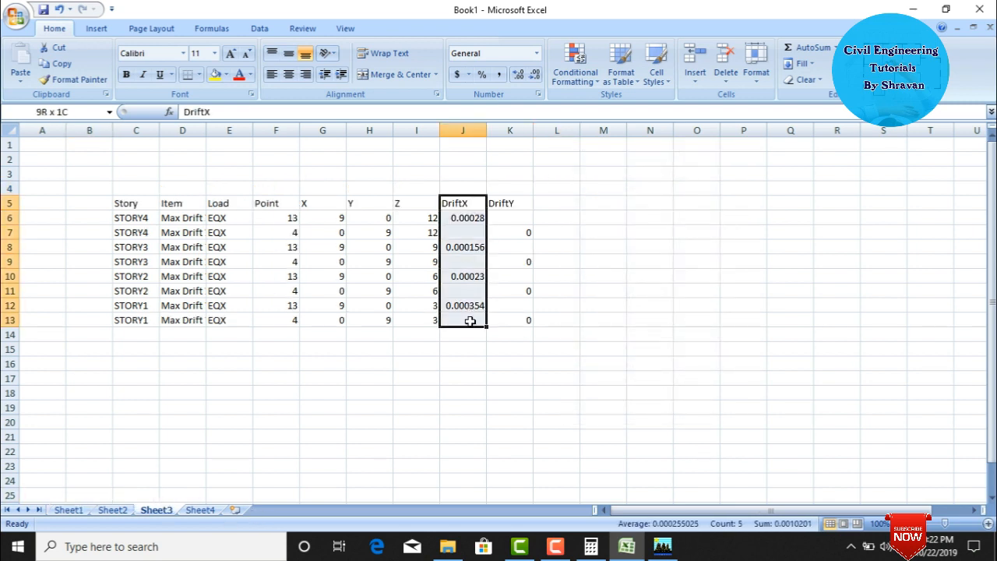
right_click(470, 320)
click(504, 110)
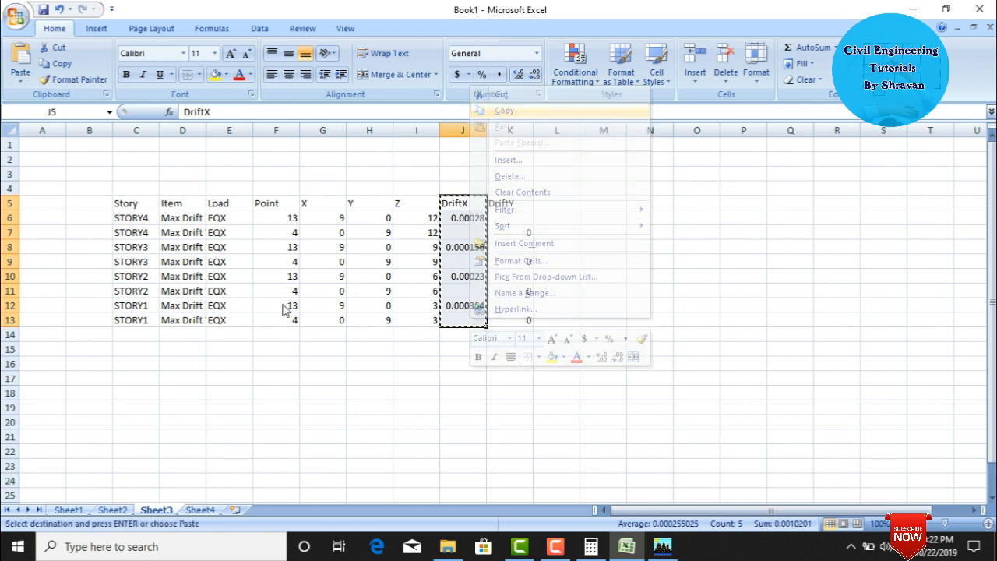
click(69, 510)
right_click(557, 189)
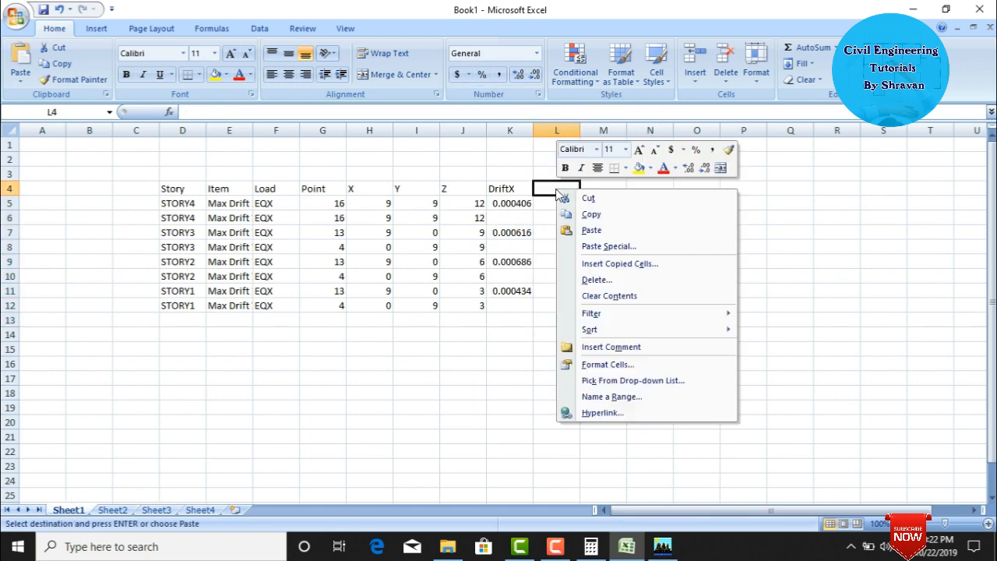
click(586, 232)
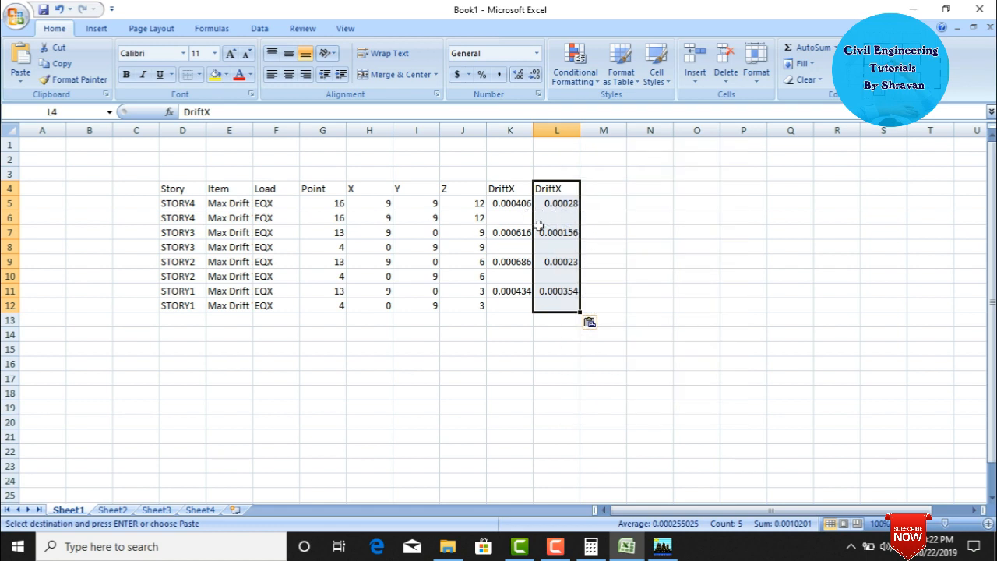
click(612, 223)
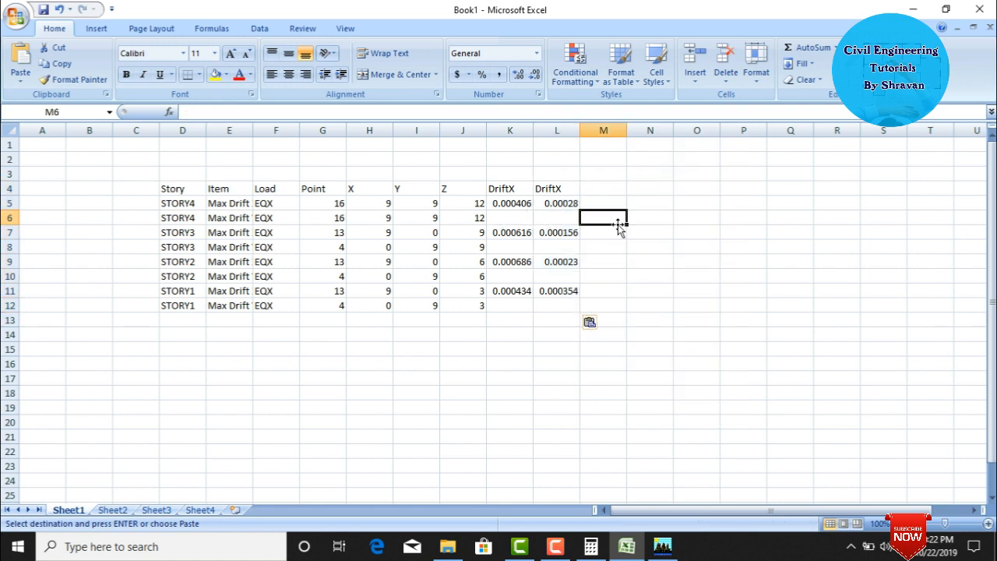
Compare the two DriftX columns on Sheet1 story by story, from STORY4 down to STORY1.
click(505, 201)
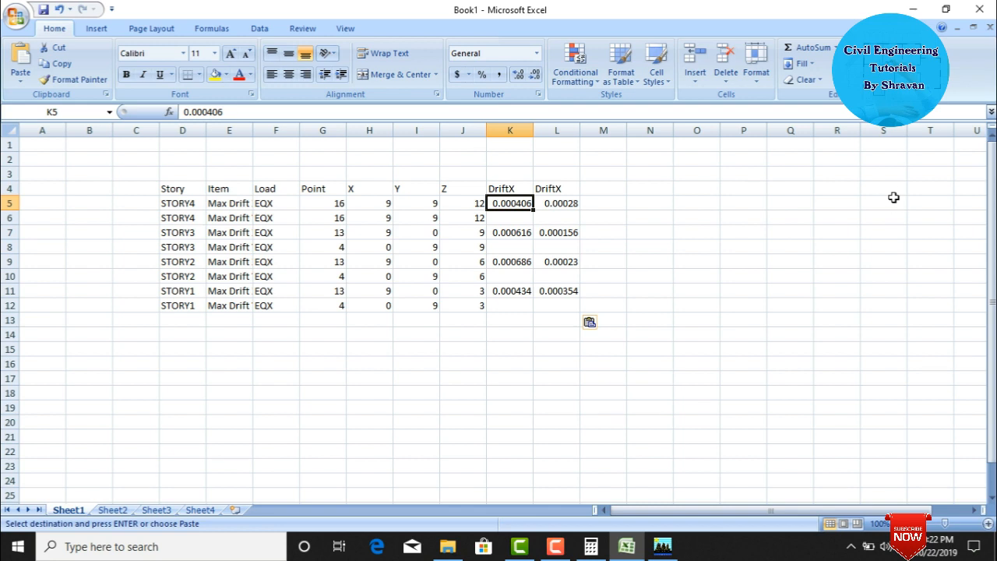
key(Down)
key(Down)
key(Down)
key(Down)
key(Up)
key(Up)
key(Up)
key(Up)
key(Down)
key(Right)
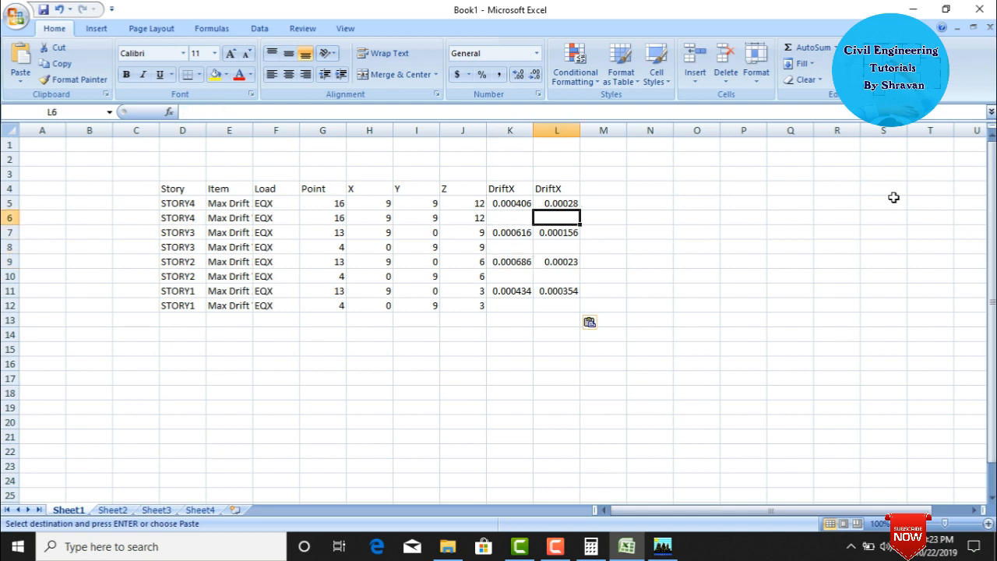
key(Down)
key(Down)
key(Down)
key(Down)
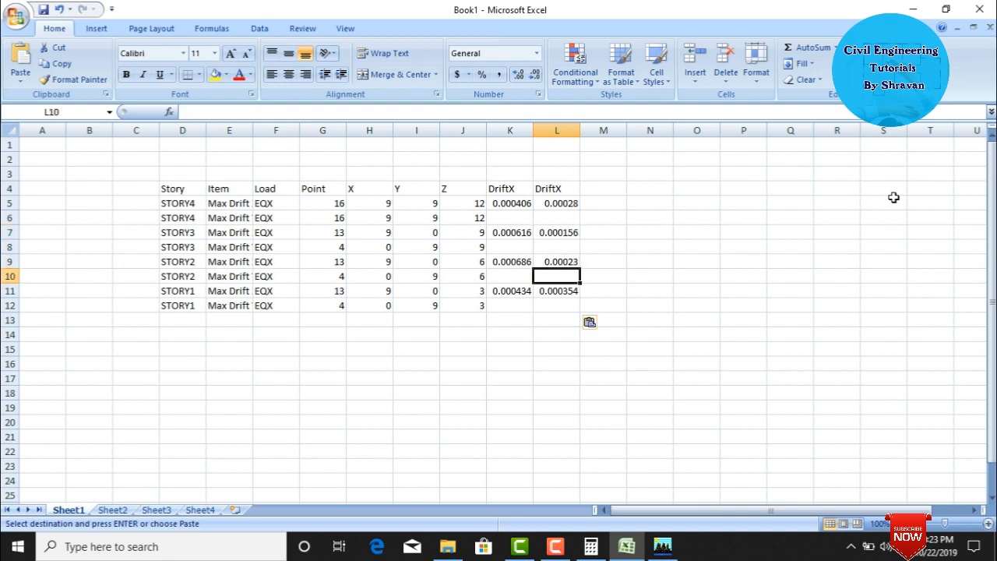
key(Left)
key(Down)
key(Down)
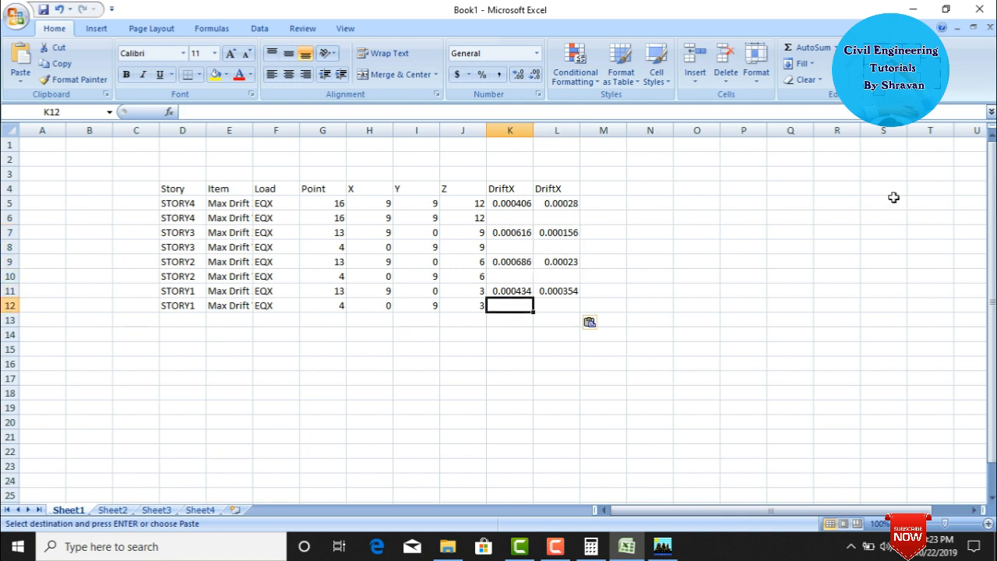
Move the VY, T, MX and MY columns in I5:L13 on Sheet2 to a block starting at cell G16.
click(119, 511)
drag(409, 204, 567, 320)
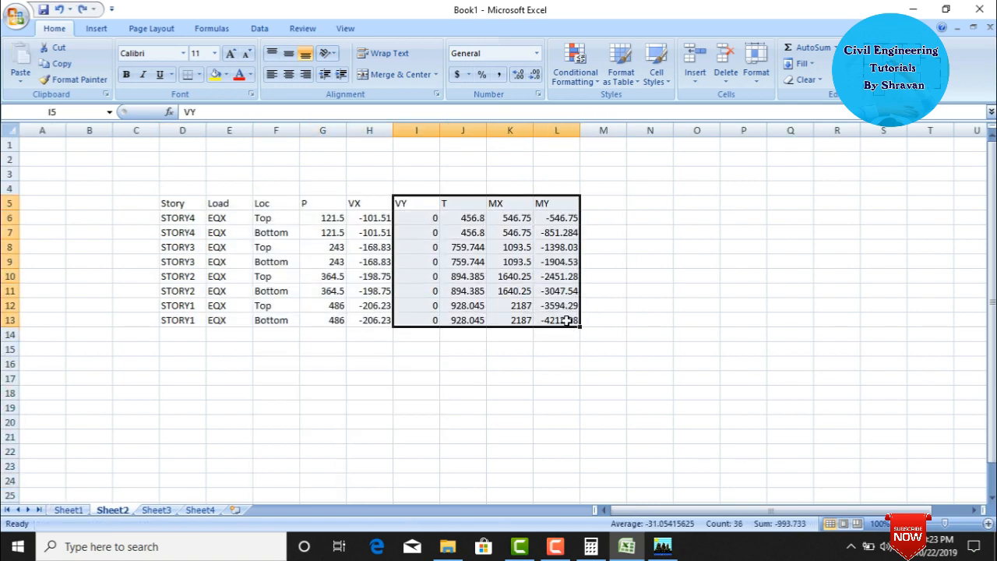
key(ctrl+c)
click(319, 364)
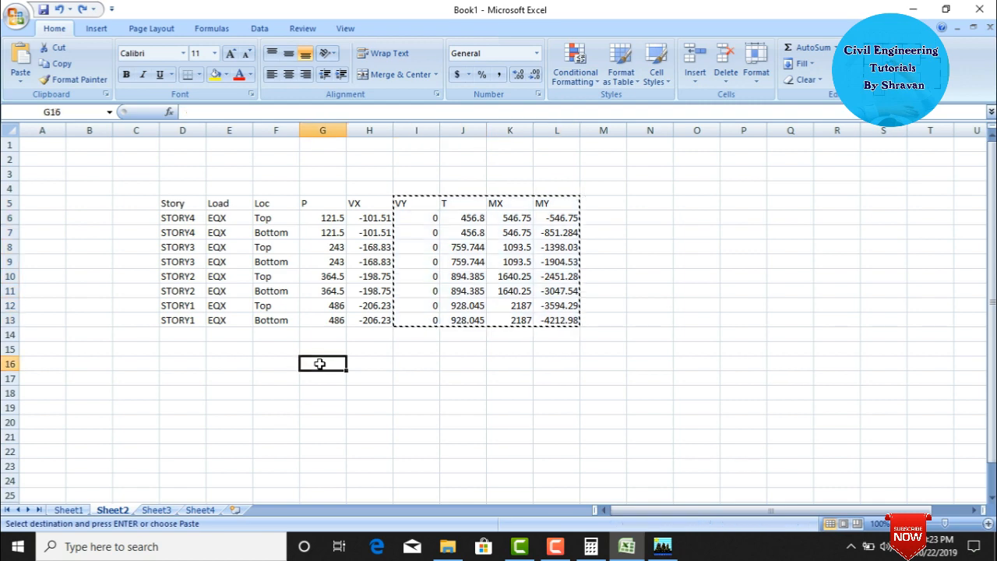
right_click(319, 364)
click(335, 173)
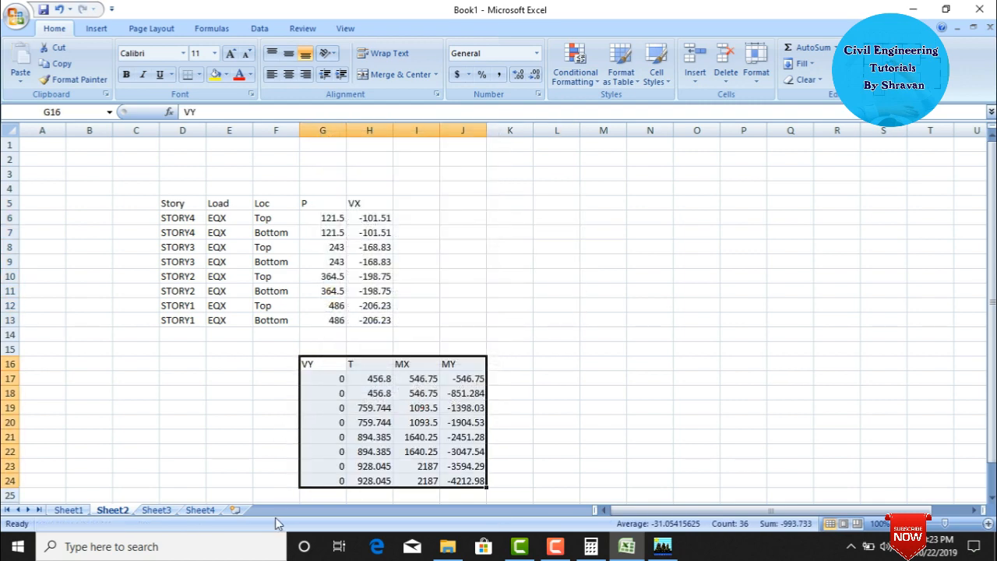
Copy the VX through MY columns H4:L12 from Sheet4 into Sheet2 starting at cell I5, beside the existing VX column.
click(204, 511)
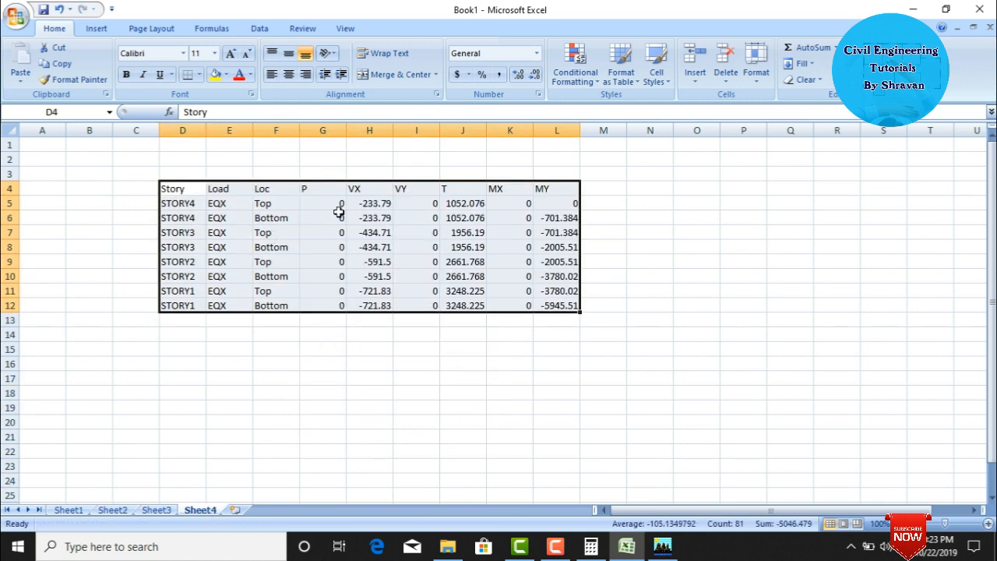
drag(356, 190, 558, 310)
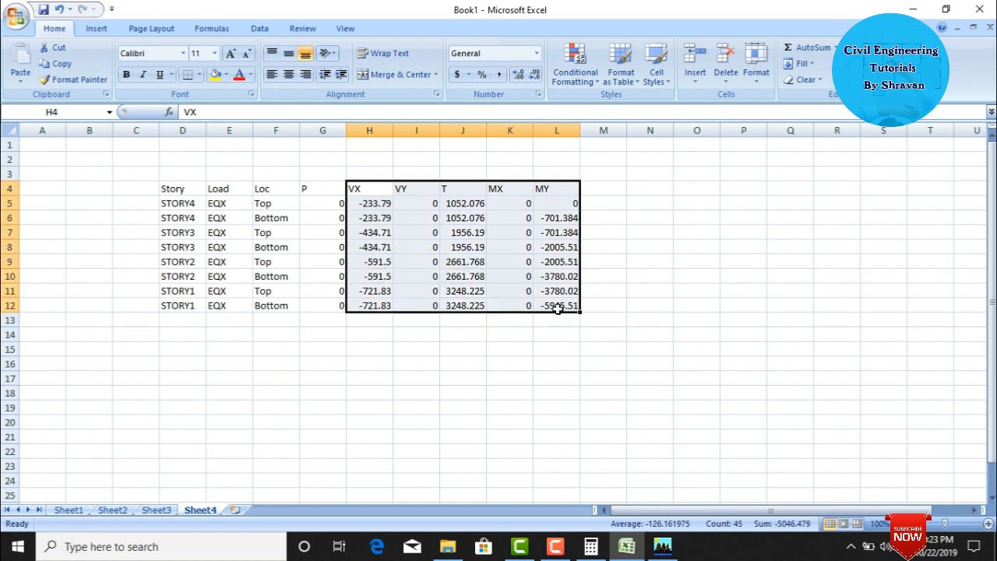
key(ctrl+c)
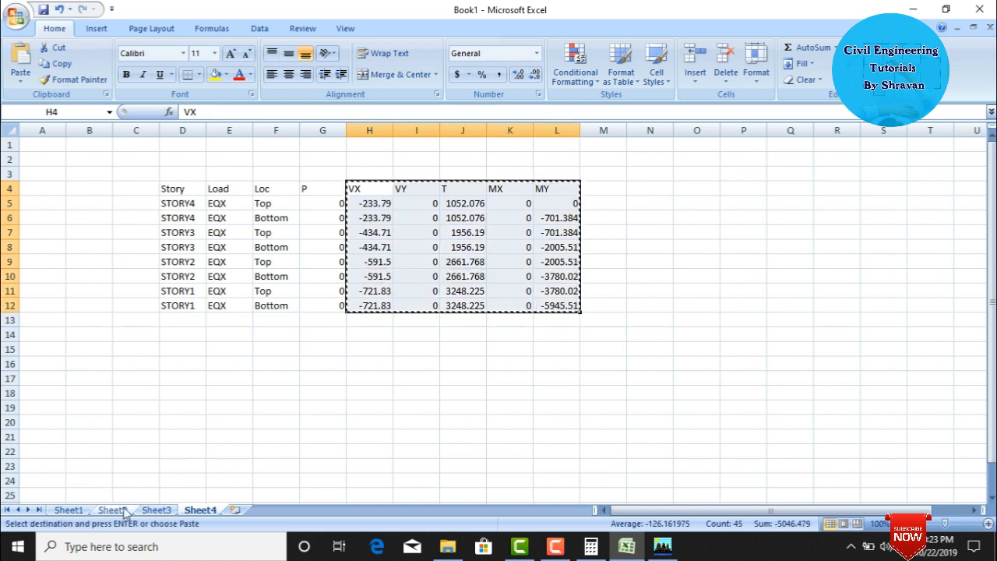
click(123, 511)
click(427, 204)
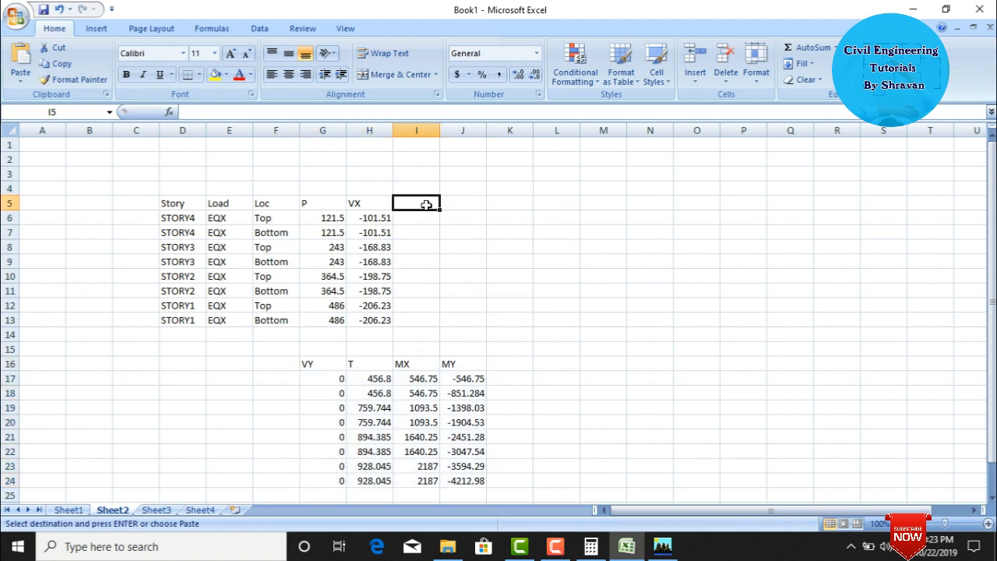
key(ctrl+v)
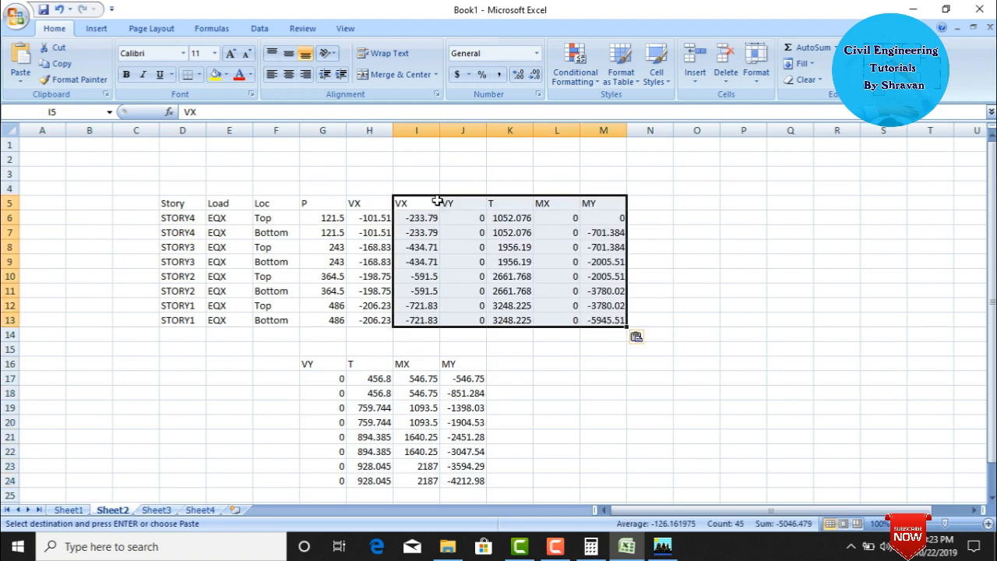
Select the two adjacent VX columns H5:I13 on Sheet2 and compare their story shears.
click(732, 409)
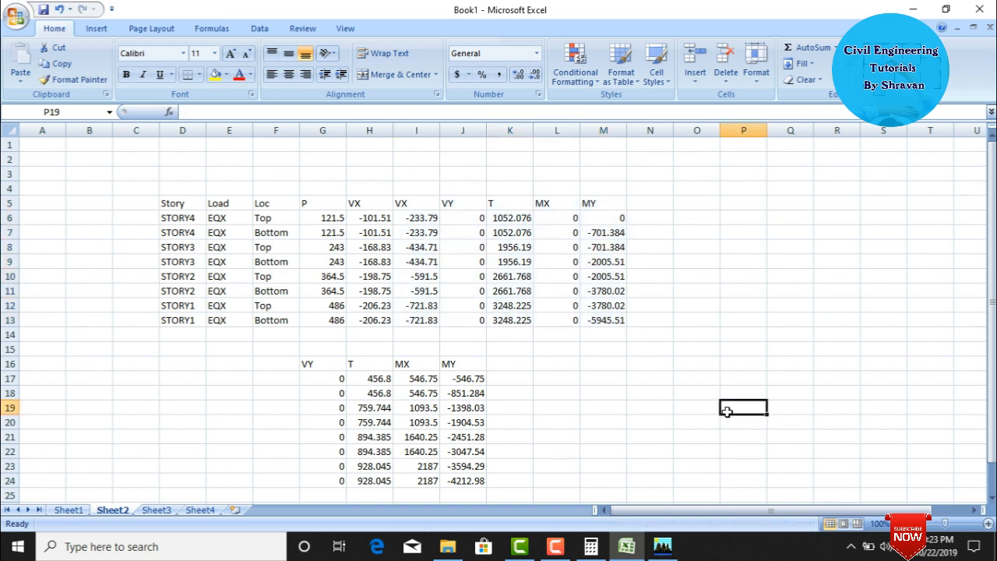
drag(412, 205, 418, 319)
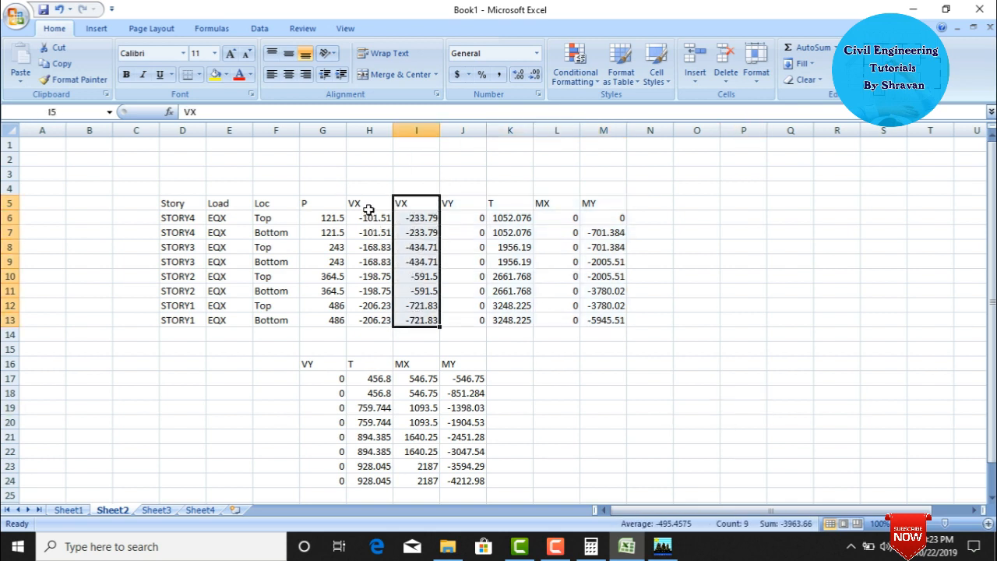
drag(366, 204, 400, 313)
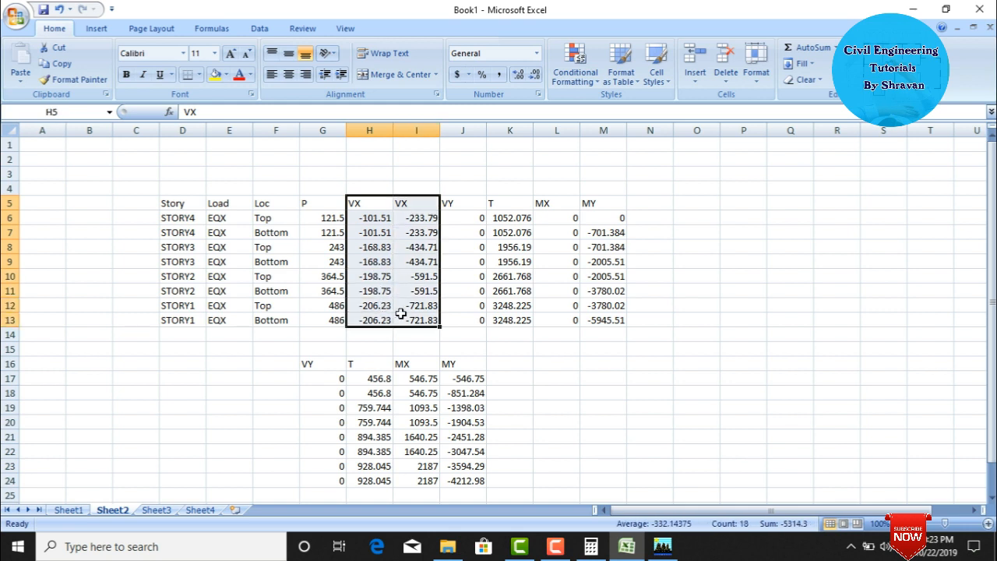